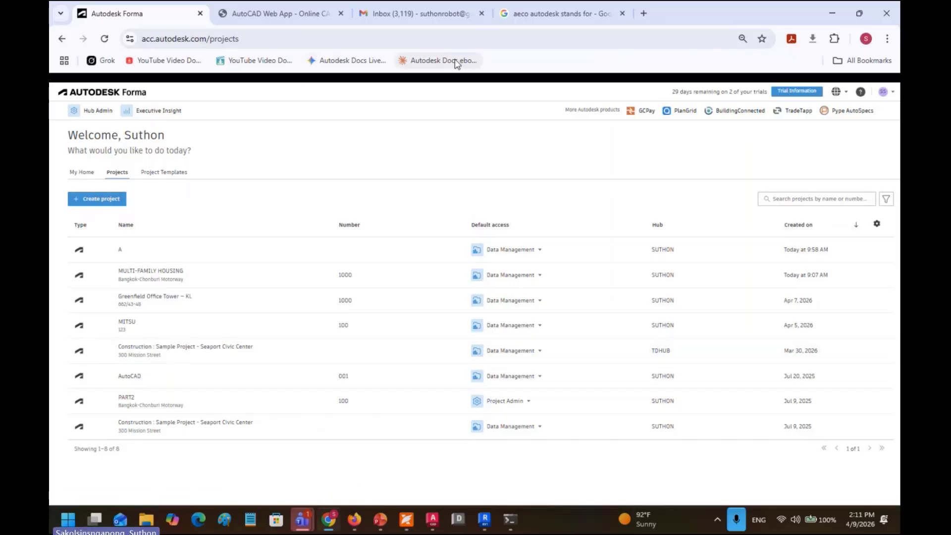
Step: Go to acc.autodesk.com and open the Forma projects page
{"action": "left_click", "coordinate": [344, 44]}
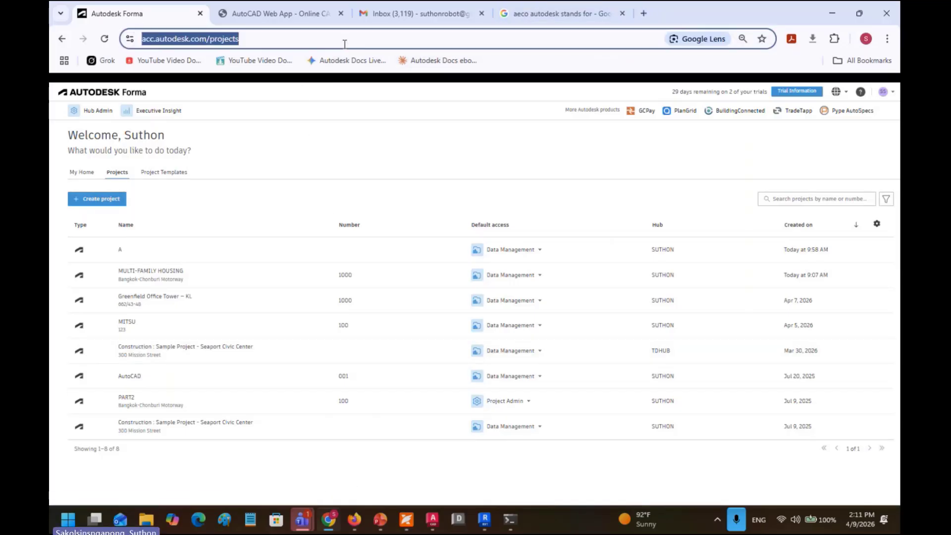
{"action": "type", "text": "acc"}
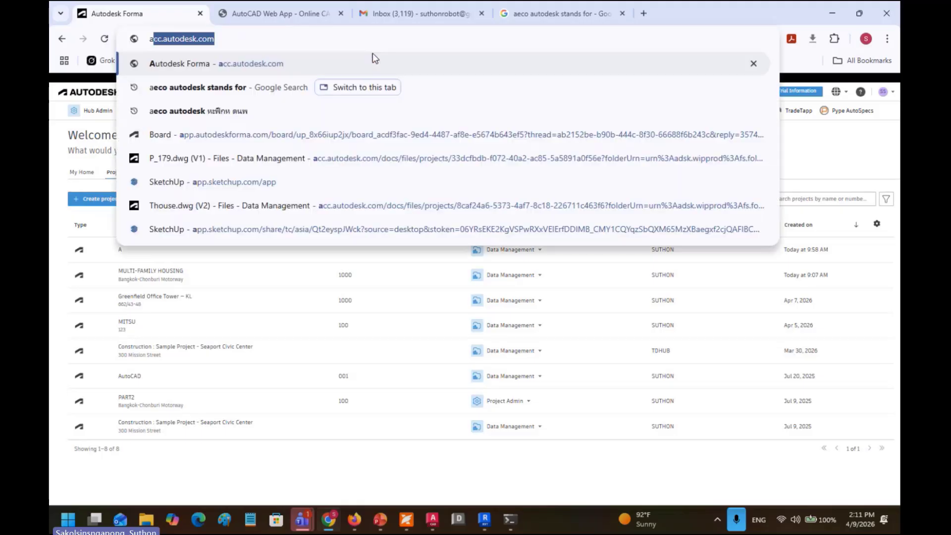
{"action": "type", "text": "."}
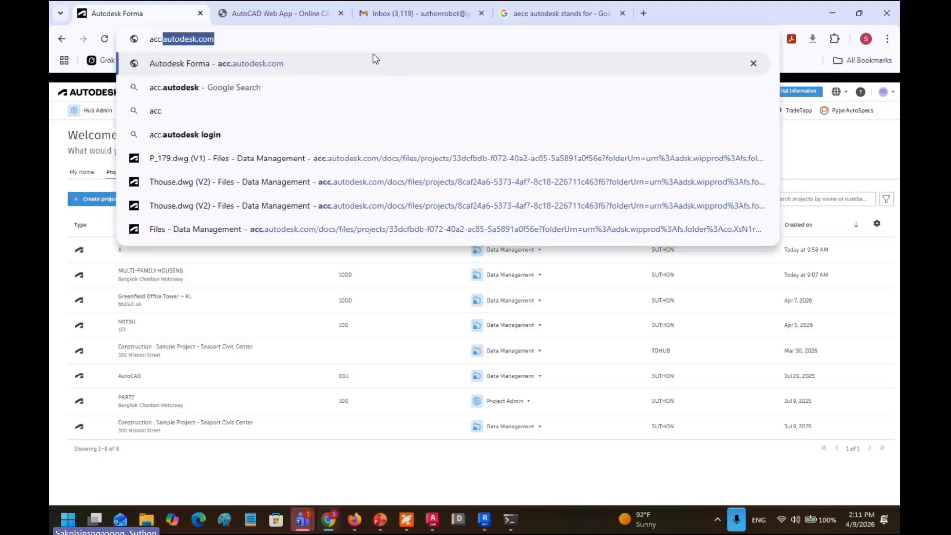
{"action": "type", "text": "autodesk"}
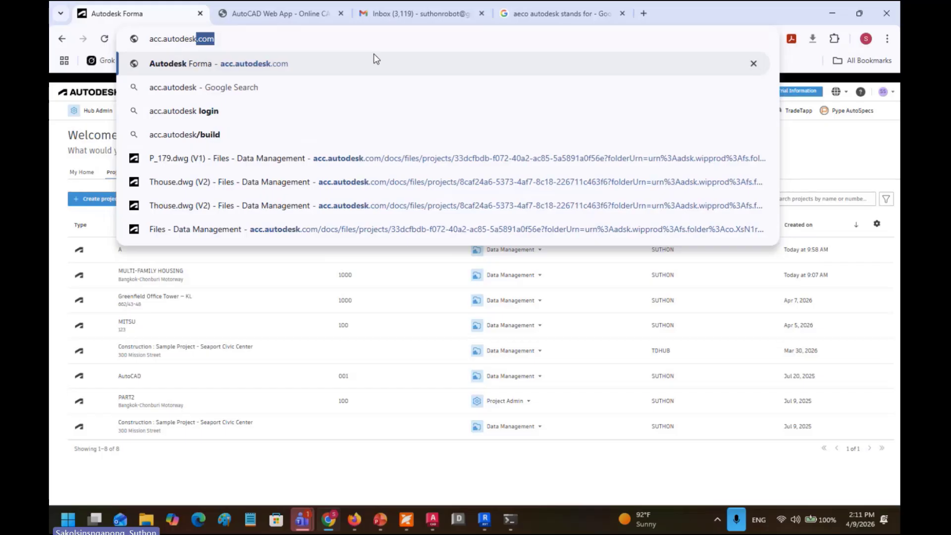
{"action": "type", "text": ".com"}
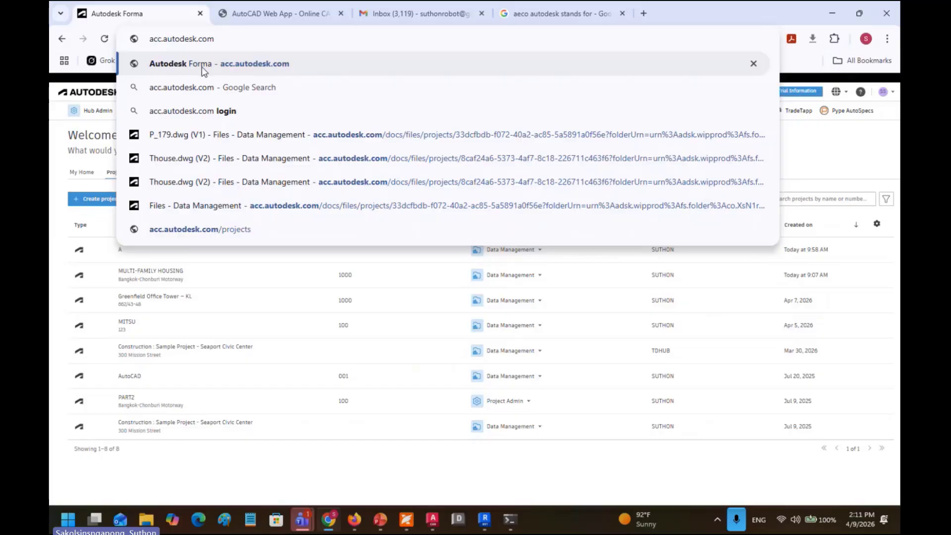
{"action": "left_click", "coordinate": [230, 68]}
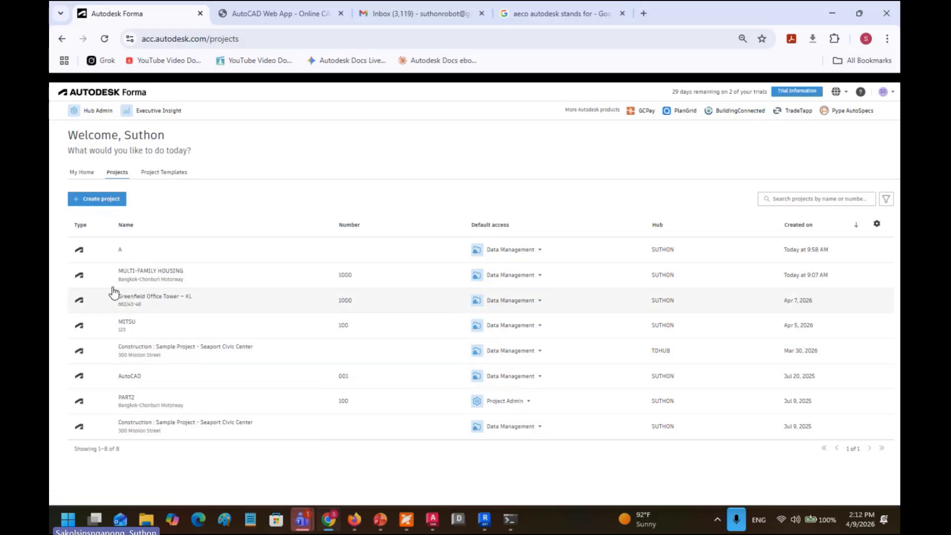
Step: Start a new project named MITSUBISHI CORPORATION with project number 1001
{"action": "left_click", "coordinate": [101, 199]}
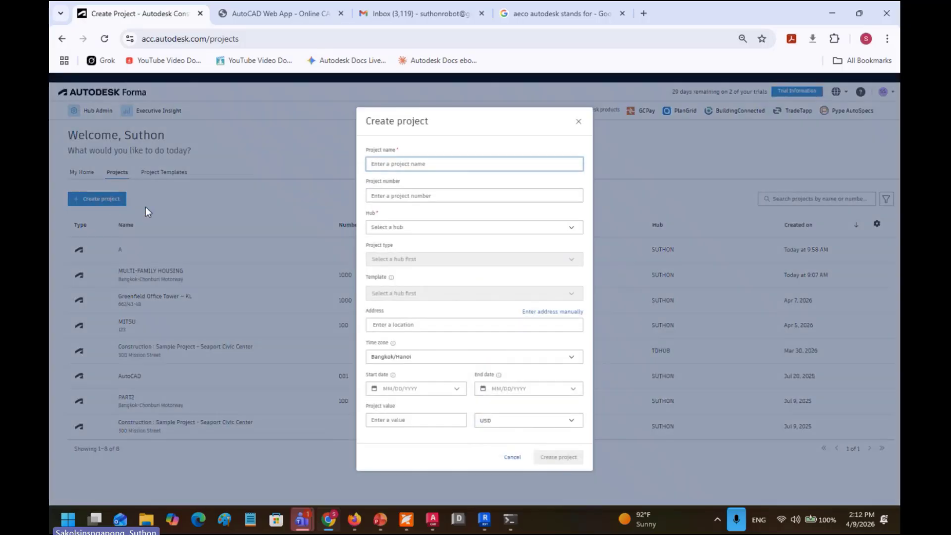
{"action": "left_click", "coordinate": [412, 166]}
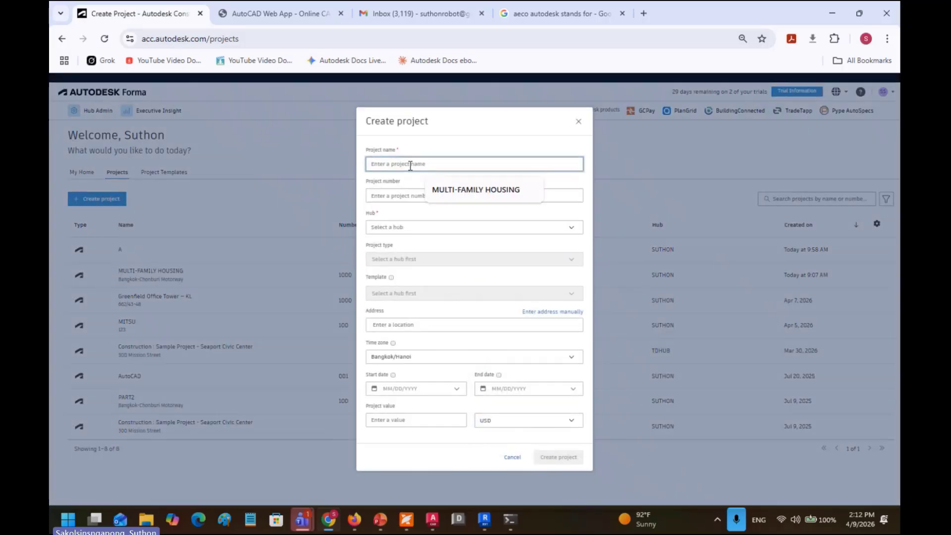
{"action": "left_click", "coordinate": [452, 191]}
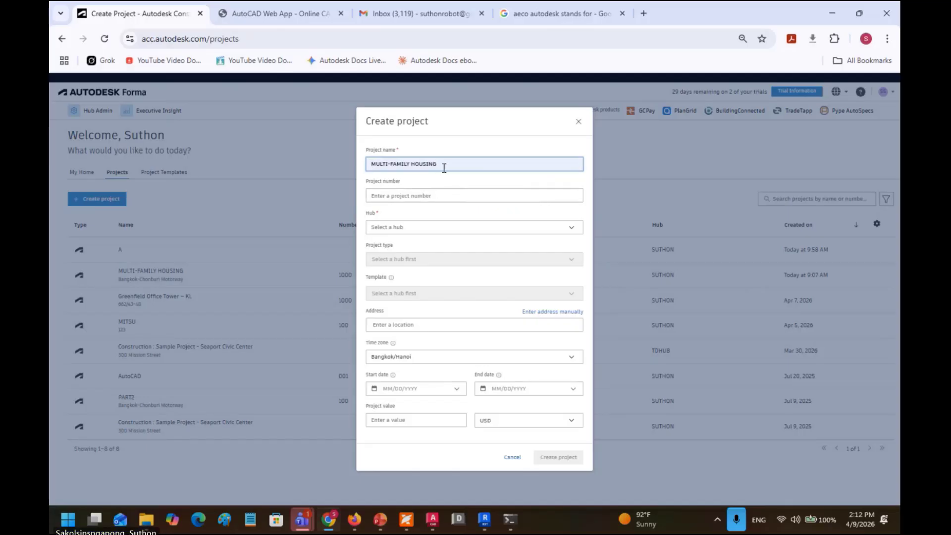
{"action": "left_click_drag", "start_coordinate": [441, 166], "coordinate": [328, 162]}
{"action": "type", "text": "MI"}
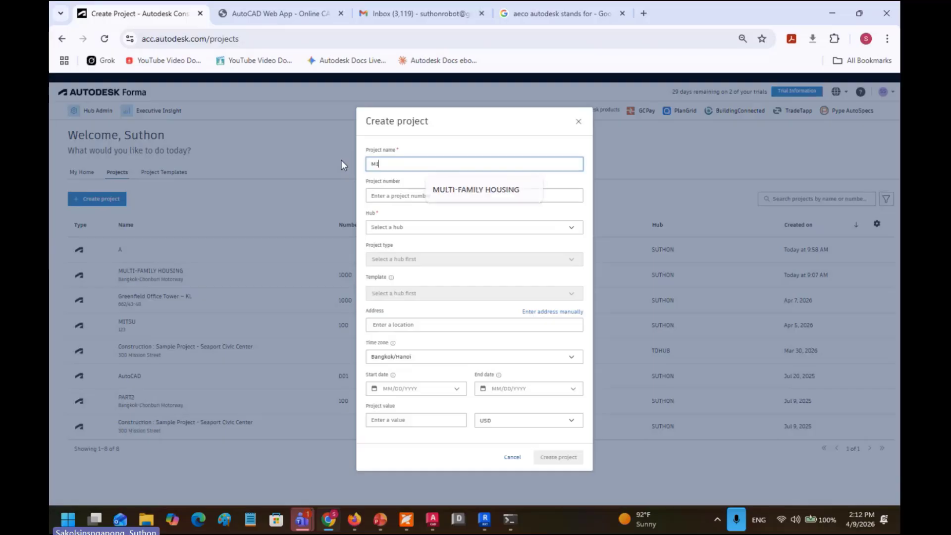
{"action": "type", "text": "TSUBIS"}
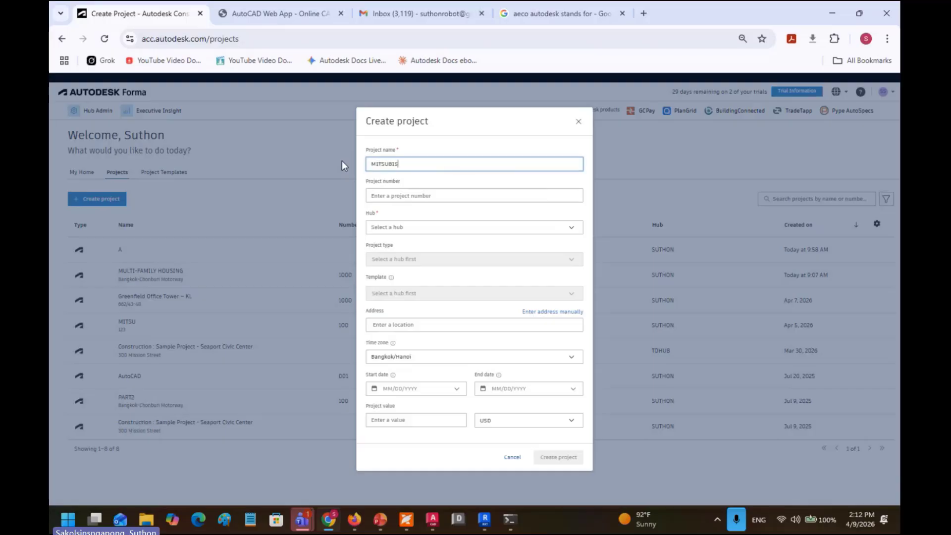
{"action": "type", "text": "HI"}
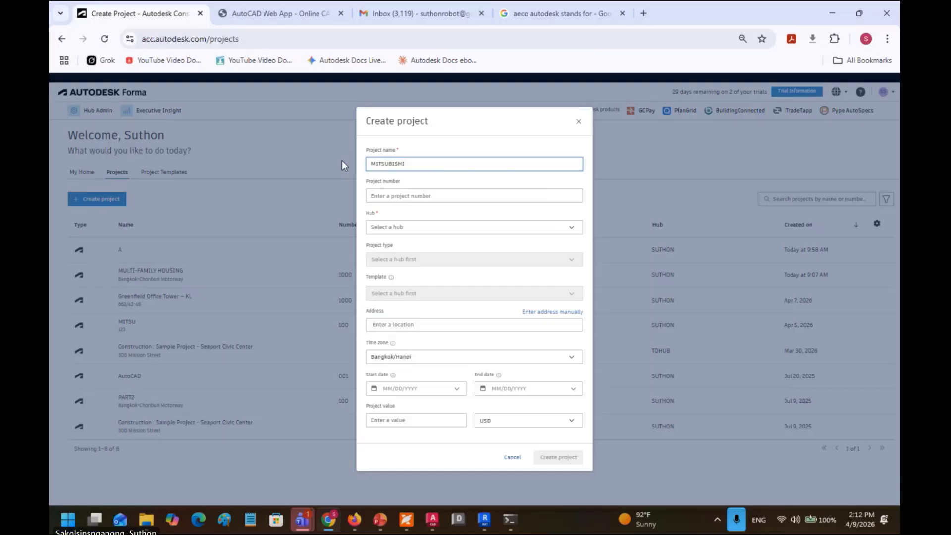
{"action": "type", "text": " CORPO"}
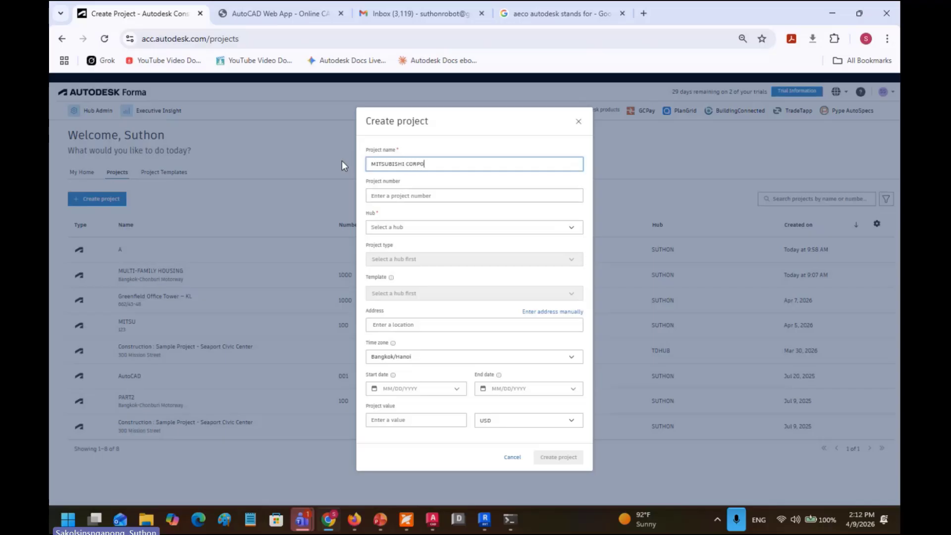
{"action": "type", "text": "RATION"}
{"action": "left_click", "coordinate": [384, 196]}
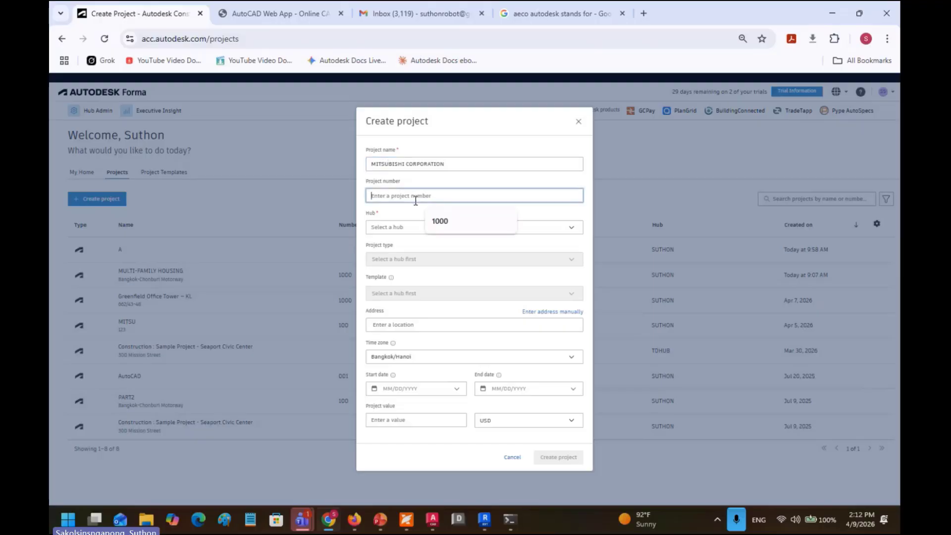
{"action": "type", "text": "1001"}
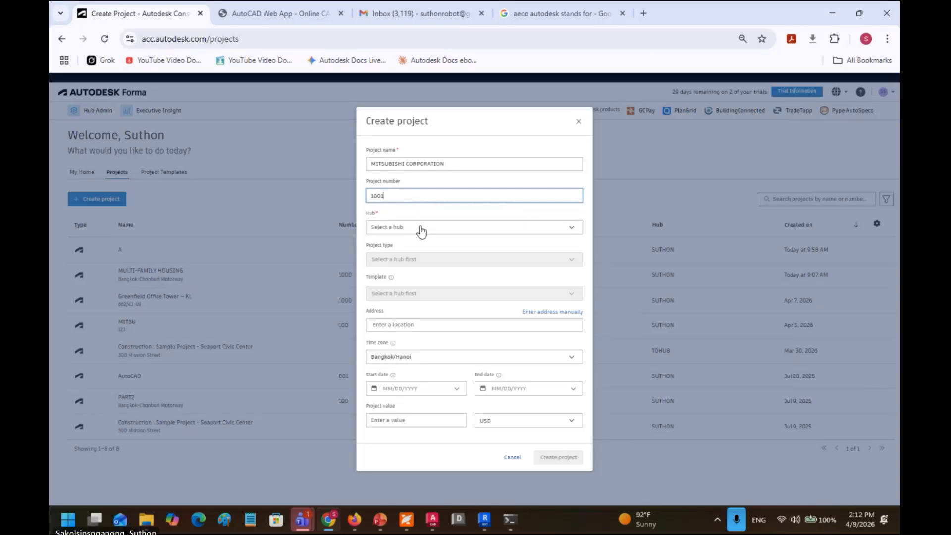
Step: Assign the project to the SUTHON hub with project type Office
{"action": "left_click", "coordinate": [420, 228]}
{"action": "left_click", "coordinate": [417, 243]}
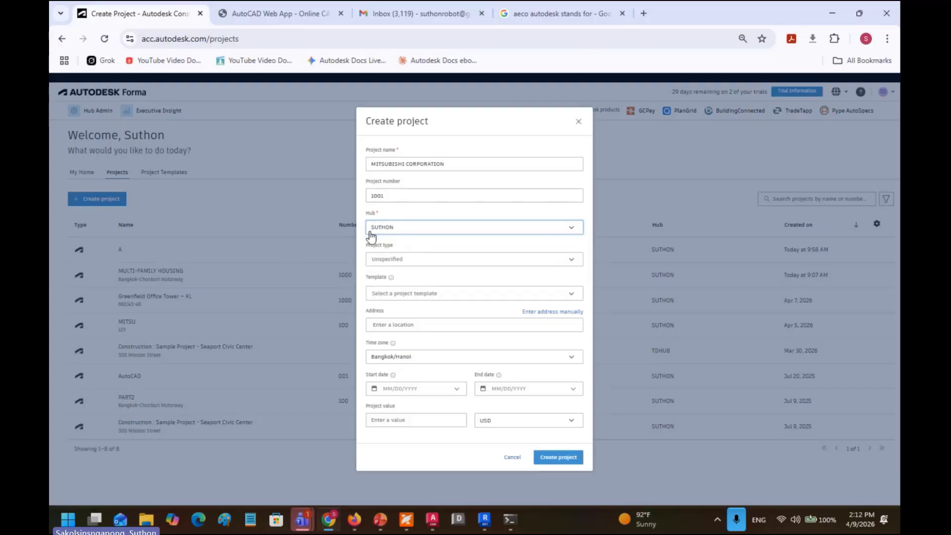
{"action": "left_click", "coordinate": [405, 261]}
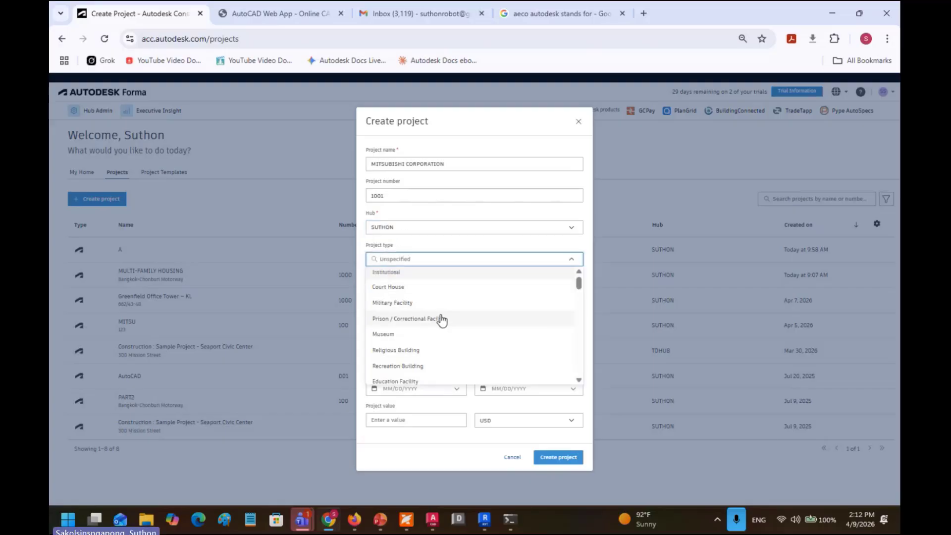
{"action": "scroll", "coordinate": [495, 327], "scroll_direction": "down", "scroll_amount": 3}
{"action": "scroll", "coordinate": [577, 315], "scroll_direction": "down", "scroll_amount": 3}
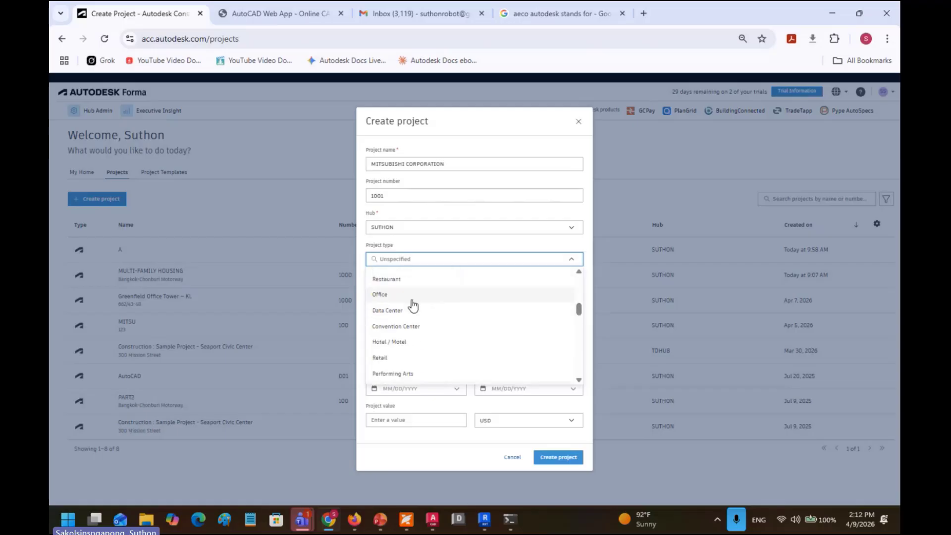
{"action": "left_click", "coordinate": [410, 296]}
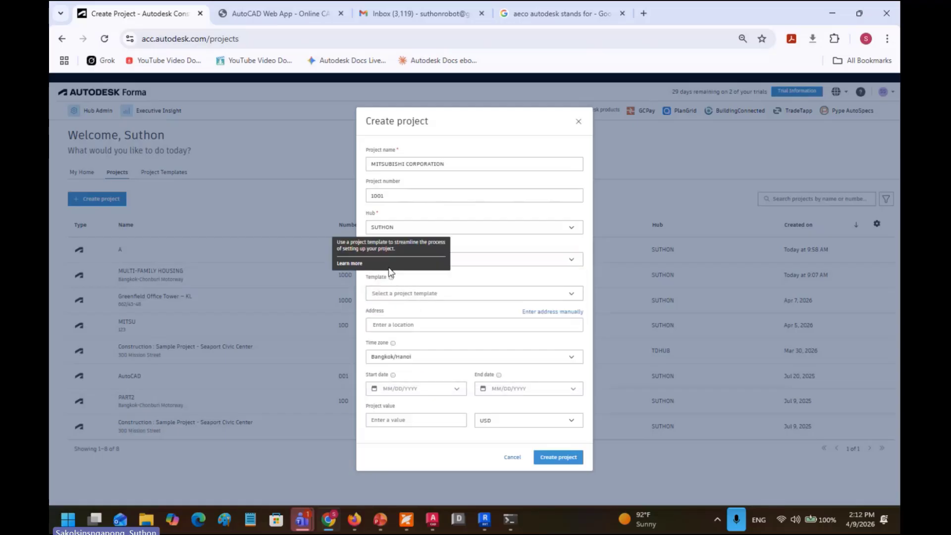
Step: Apply SUTHON-TEMPLATE, then clear it so no template is set
{"action": "left_click", "coordinate": [406, 299]}
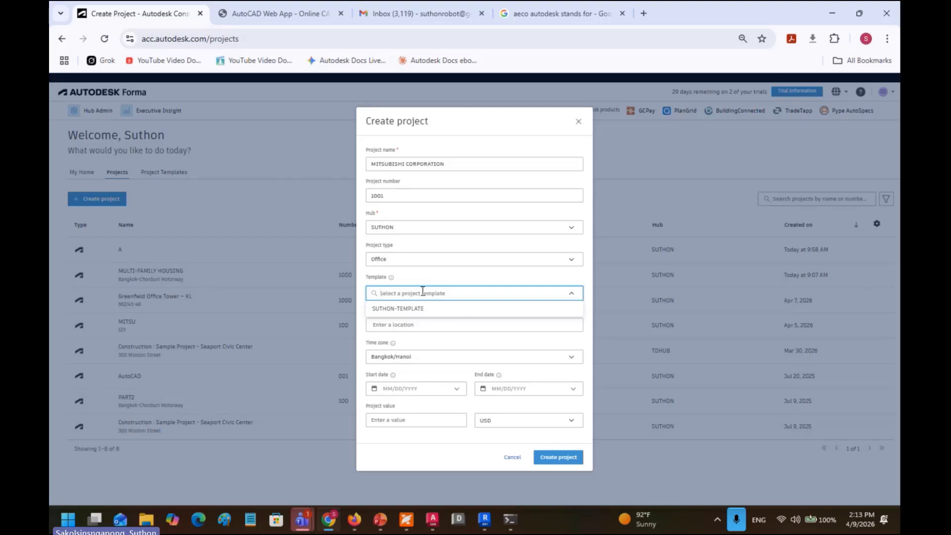
{"action": "left_click", "coordinate": [406, 312]}
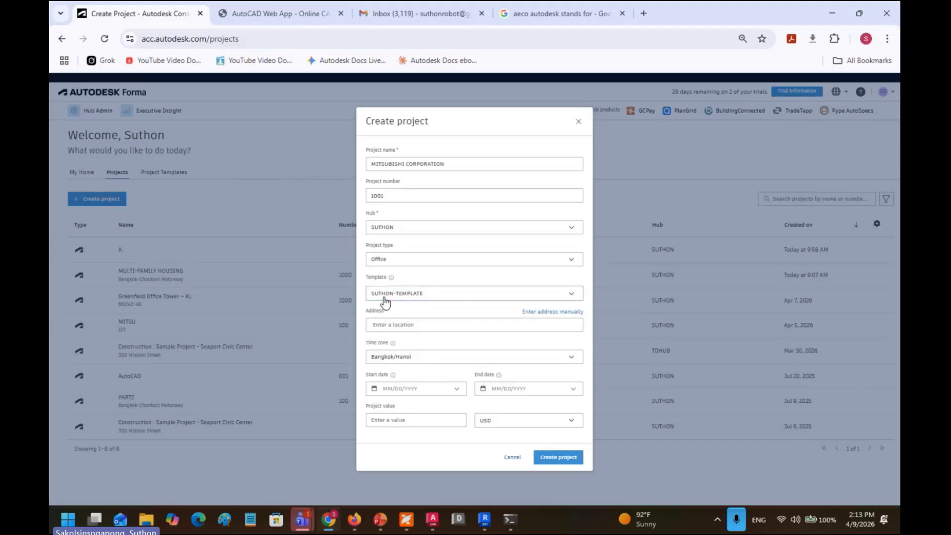
{"action": "left_click", "coordinate": [410, 297]}
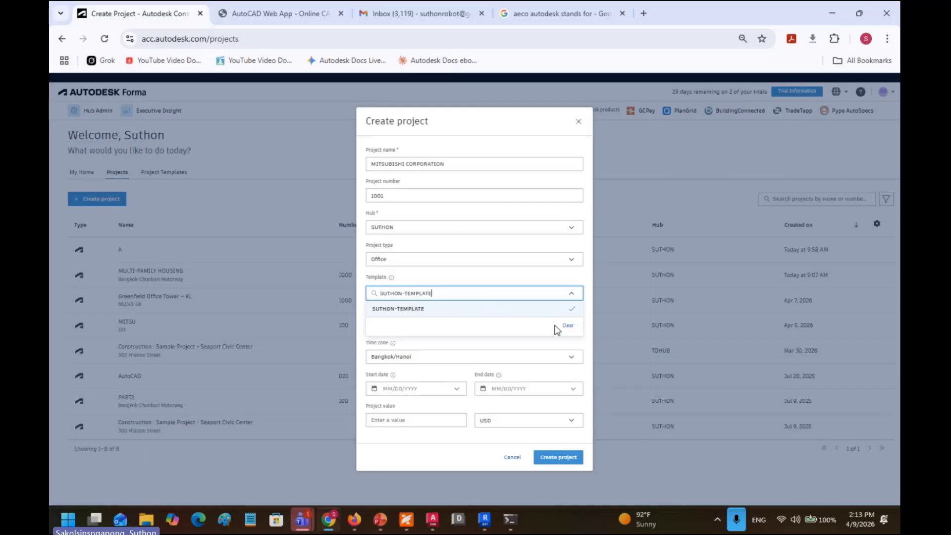
{"action": "left_click", "coordinate": [569, 327]}
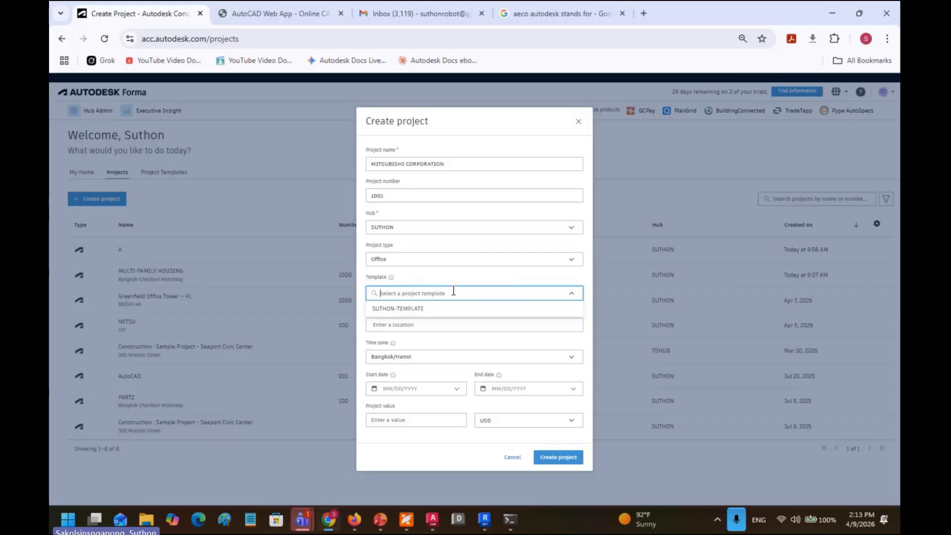
Step: Search 'Kuala lumpur' and set the address to Kuala Lumpur Lane, Parkville Victoria 3052, Australia
{"action": "left_click", "coordinate": [451, 282]}
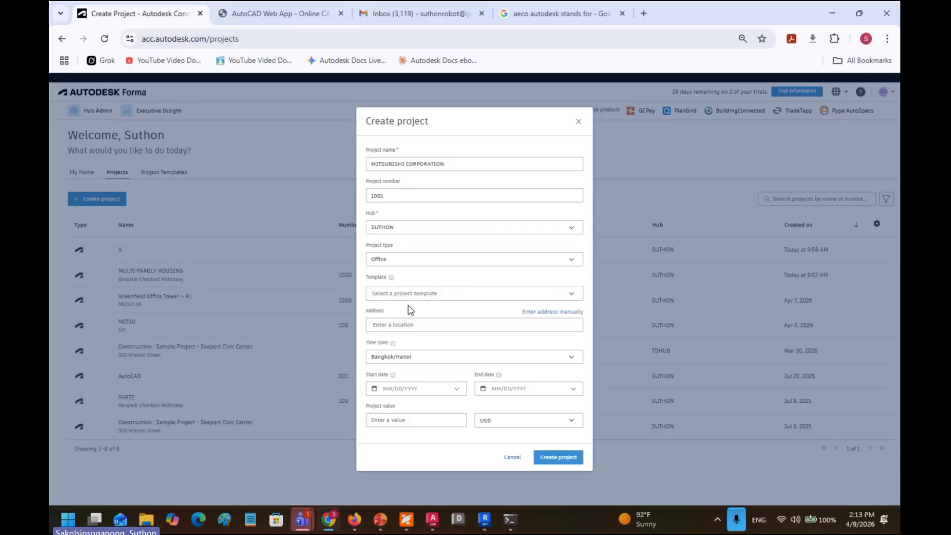
{"action": "left_click", "coordinate": [400, 324]}
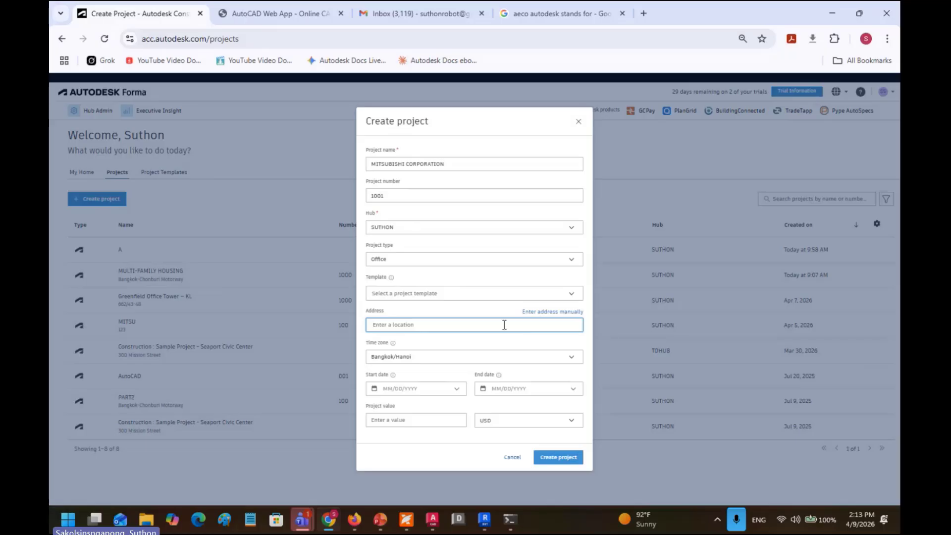
{"action": "type", "text": "Kuala "}
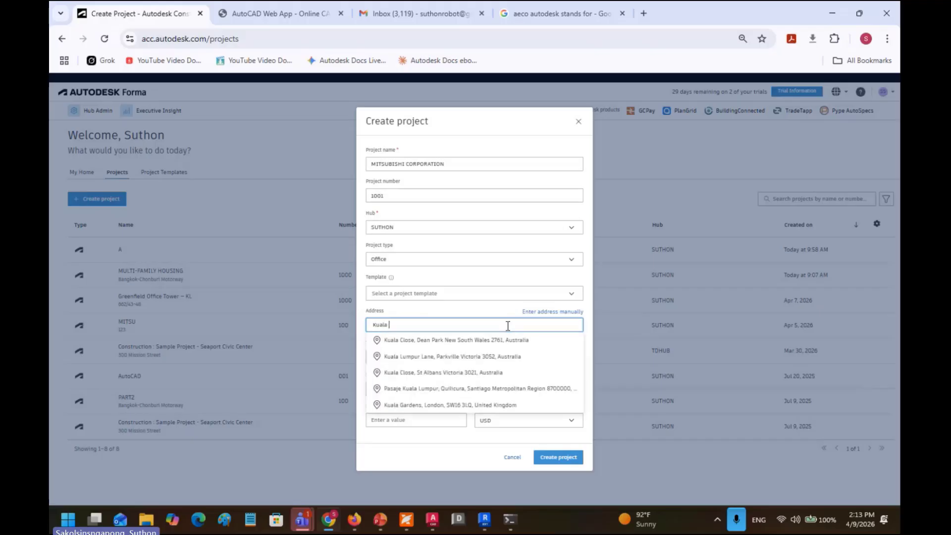
{"action": "type", "text": "lumpu"}
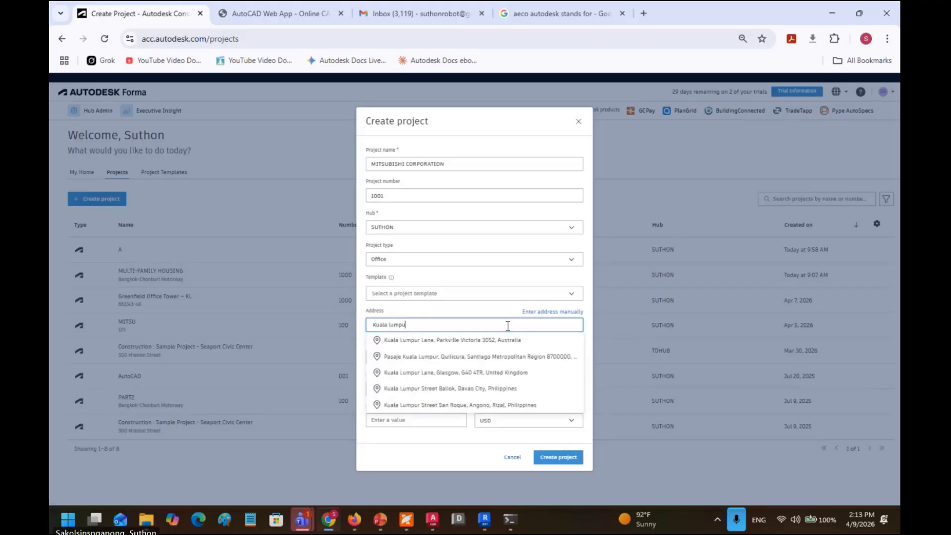
{"action": "type", "text": "r"}
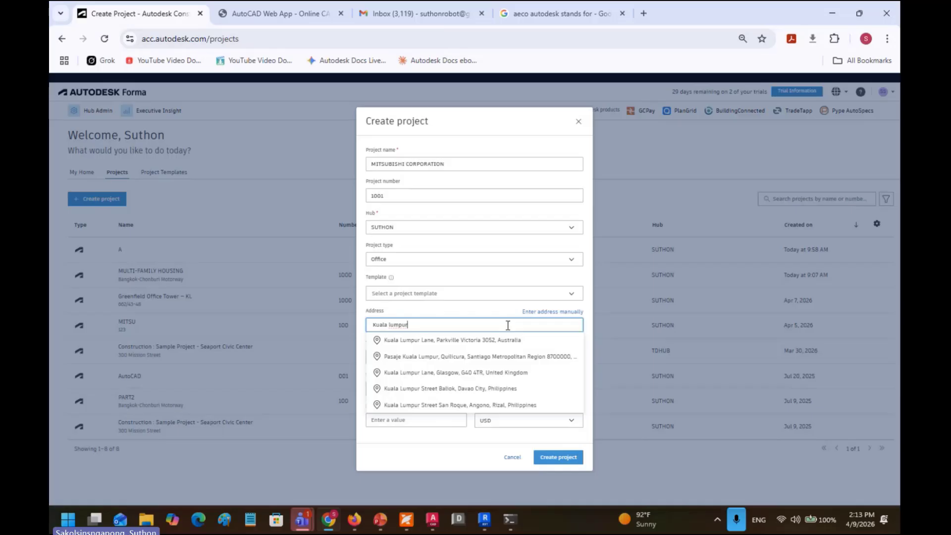
{"action": "left_click", "coordinate": [443, 342]}
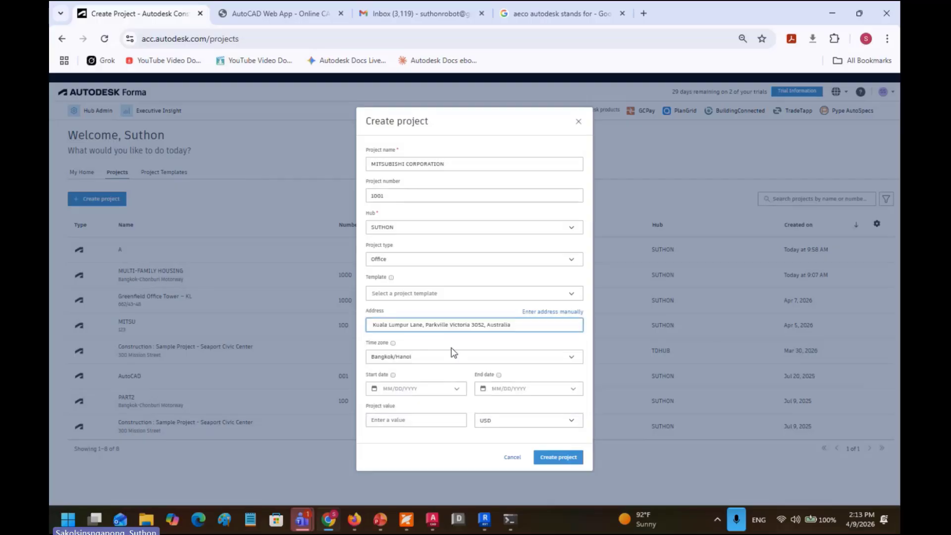
Step: Search the time zone list, first for 'malaysia' then 'singapore', and choose Singapore
{"action": "left_click", "coordinate": [399, 359]}
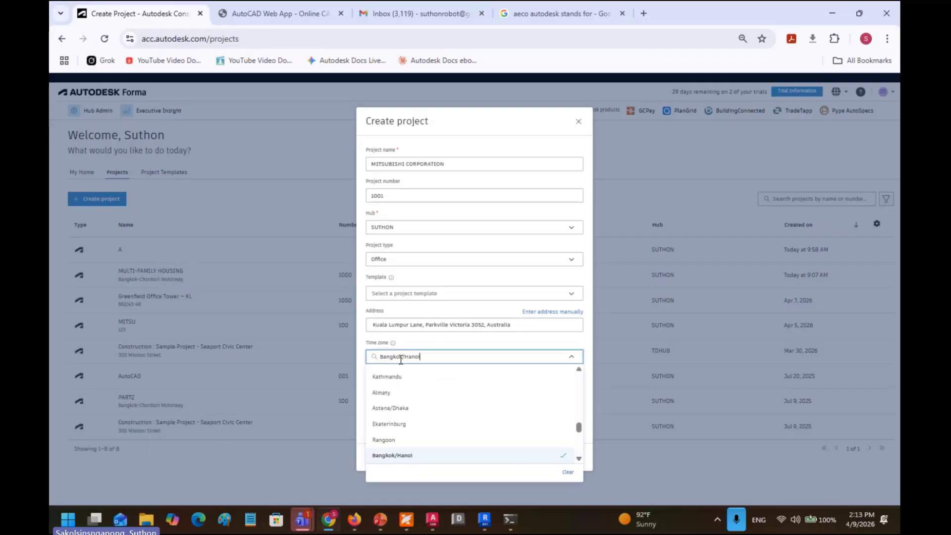
{"action": "type", "text": "ma"}
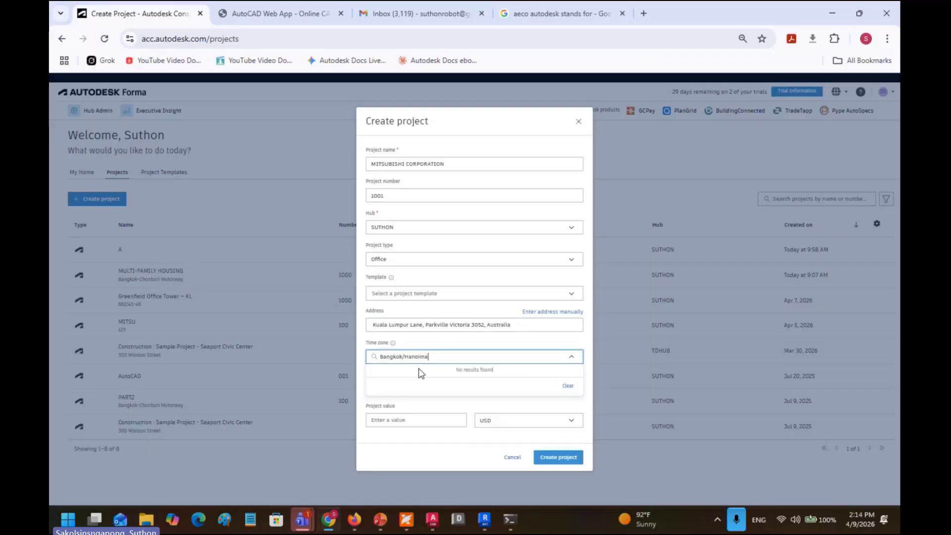
{"action": "type", "text": "laysia"}
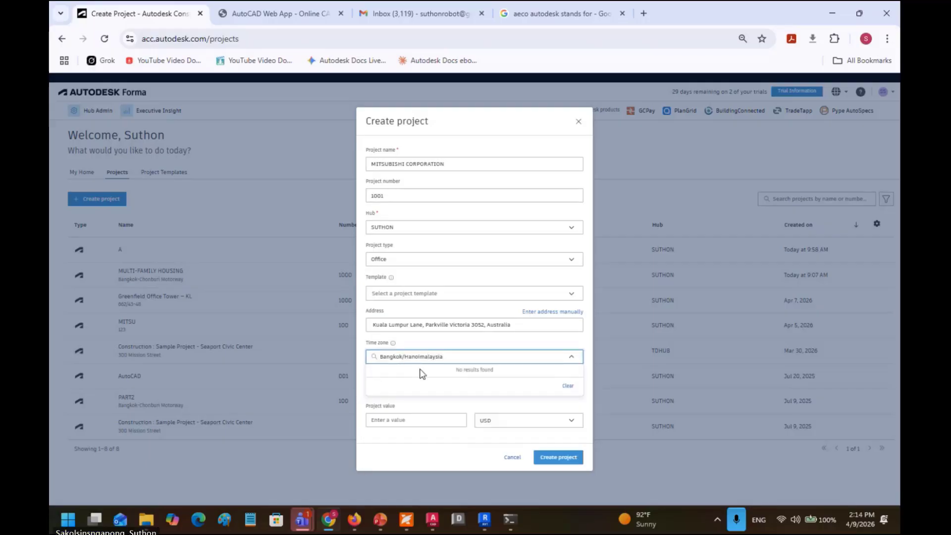
{"action": "left_click_drag", "start_coordinate": [456, 360], "coordinate": [311, 347]}
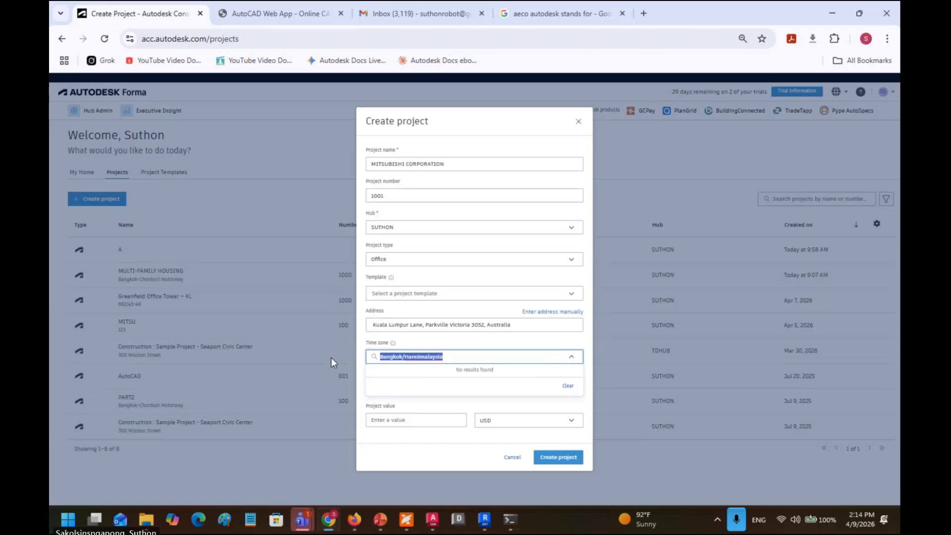
{"action": "type", "text": "mala"}
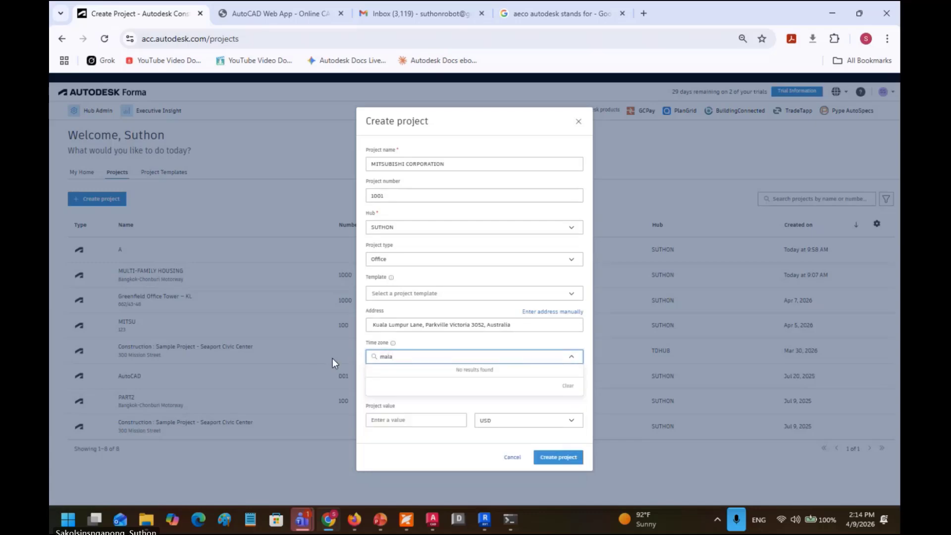
{"action": "type", "text": "ysia"}
{"action": "left_click_drag", "start_coordinate": [384, 356], "coordinate": [331, 356]}
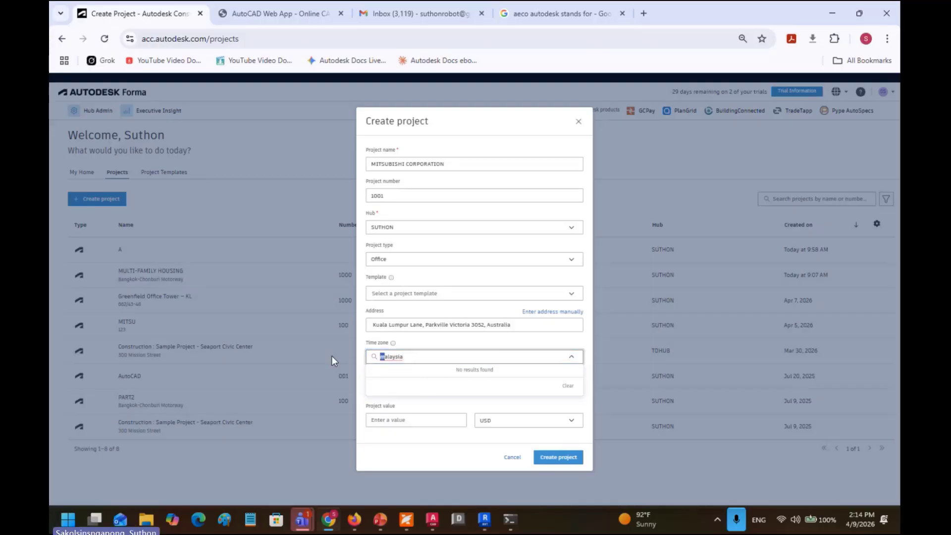
{"action": "left_click", "coordinate": [571, 357]}
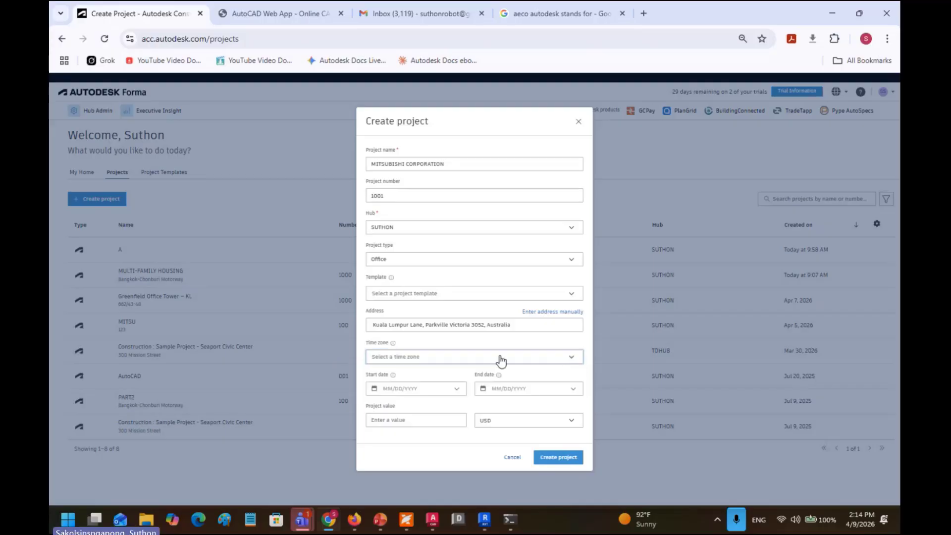
{"action": "left_click", "coordinate": [500, 359]}
{"action": "type", "text": "sin"}
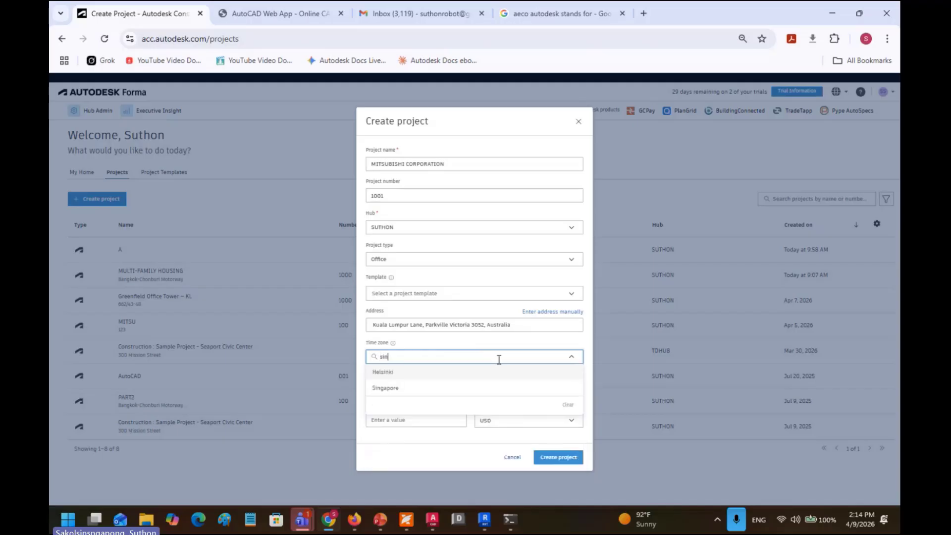
{"action": "type", "text": "ga"}
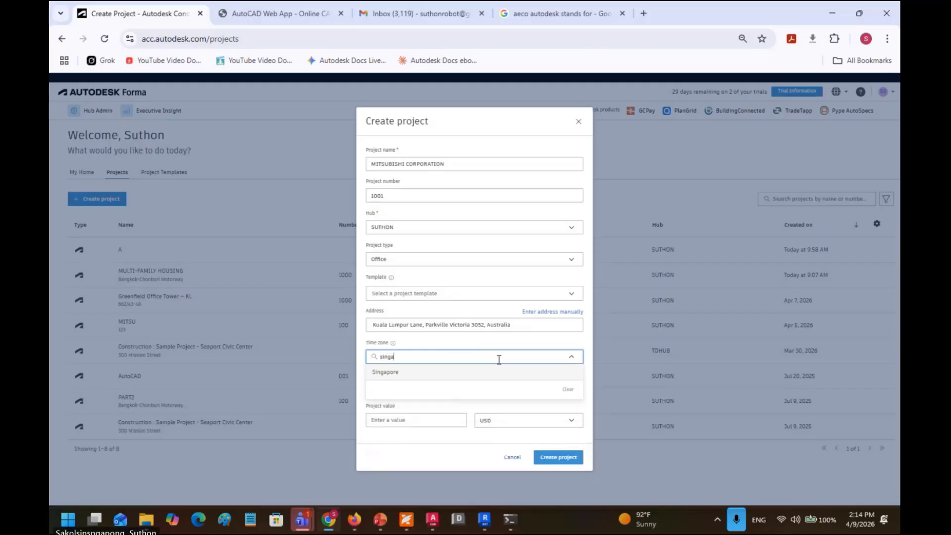
{"action": "type", "text": "pore"}
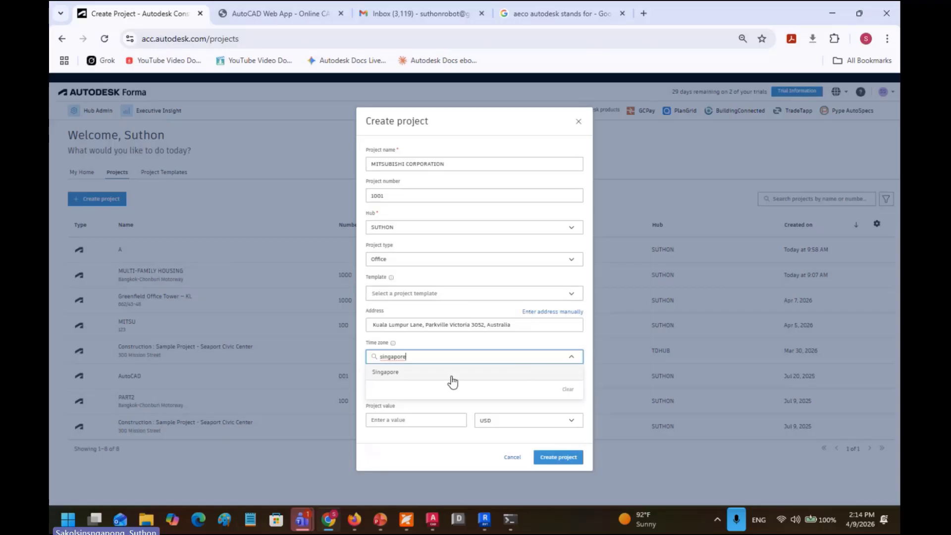
{"action": "left_click", "coordinate": [412, 373]}
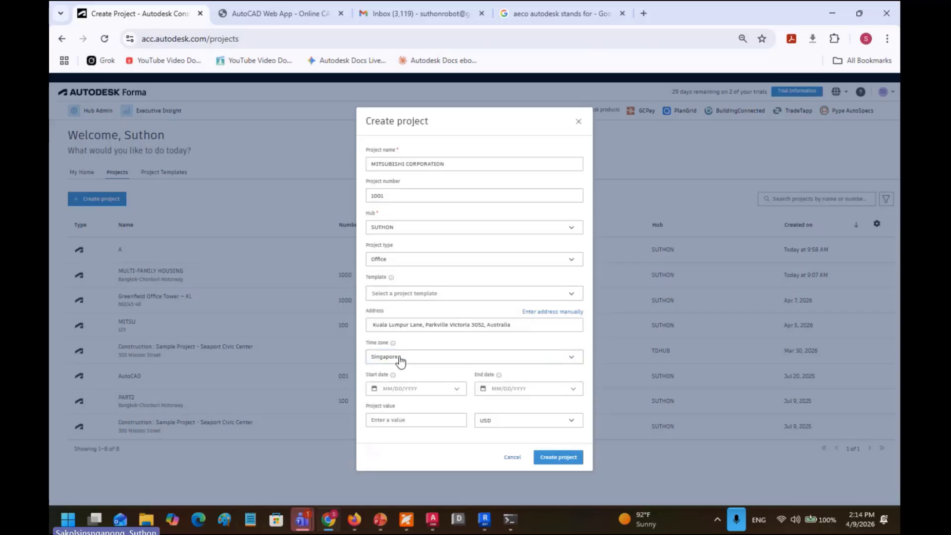
Step: Set start date 4/9/2026 and end date 12/31/2026, then edit the project value
{"action": "left_click", "coordinate": [457, 391]}
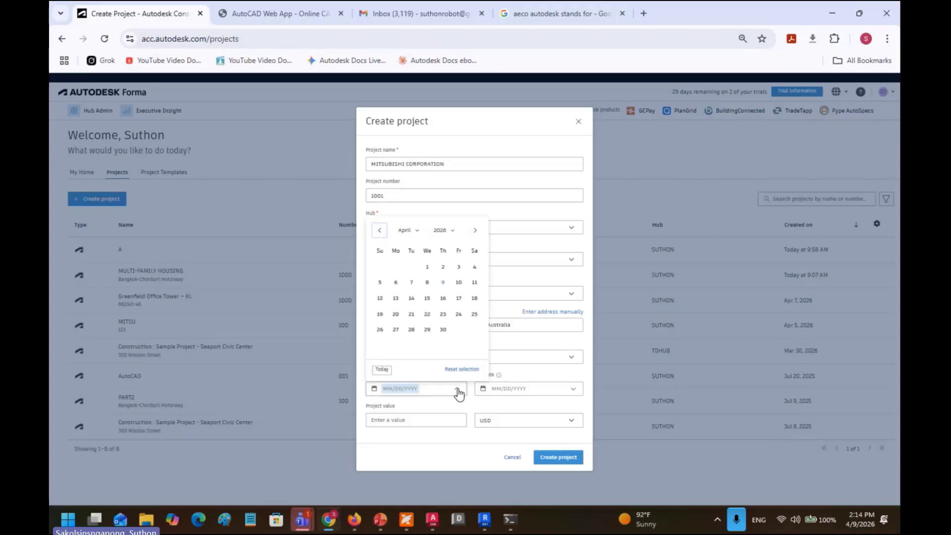
{"action": "left_click", "coordinate": [443, 283]}
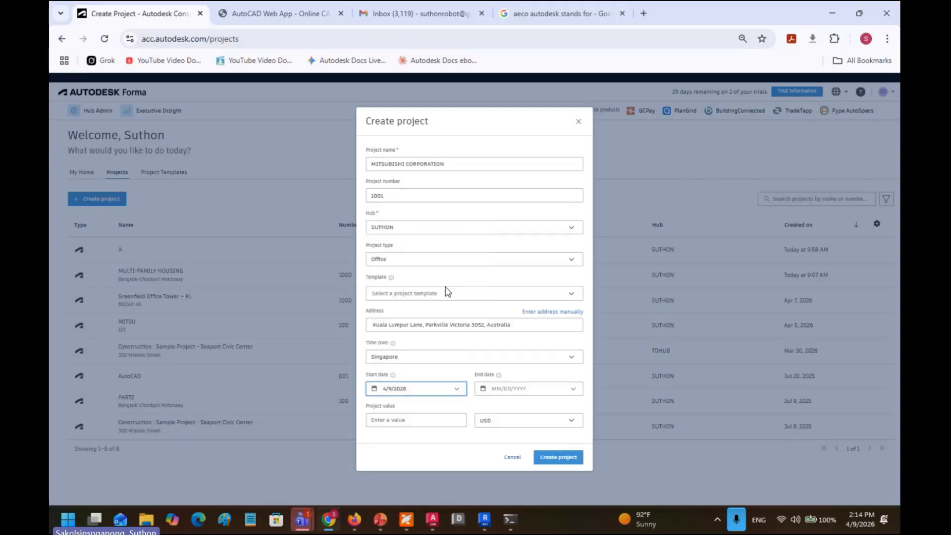
{"action": "left_click", "coordinate": [535, 395]}
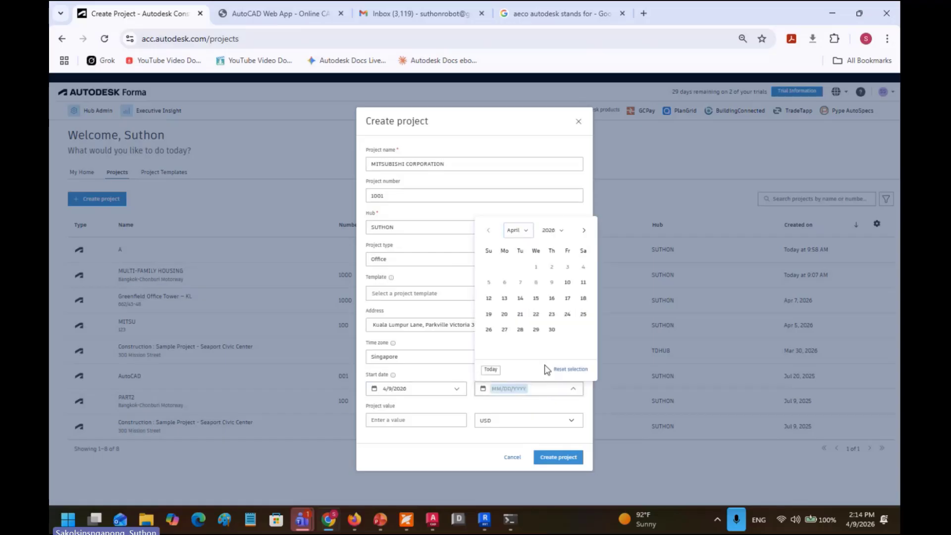
{"action": "left_click", "coordinate": [557, 230]}
{"action": "left_click", "coordinate": [539, 237]}
{"action": "left_click", "coordinate": [524, 232]}
{"action": "left_click_drag", "start_coordinate": [548, 285], "coordinate": [552, 332]}
{"action": "left_click", "coordinate": [529, 340]}
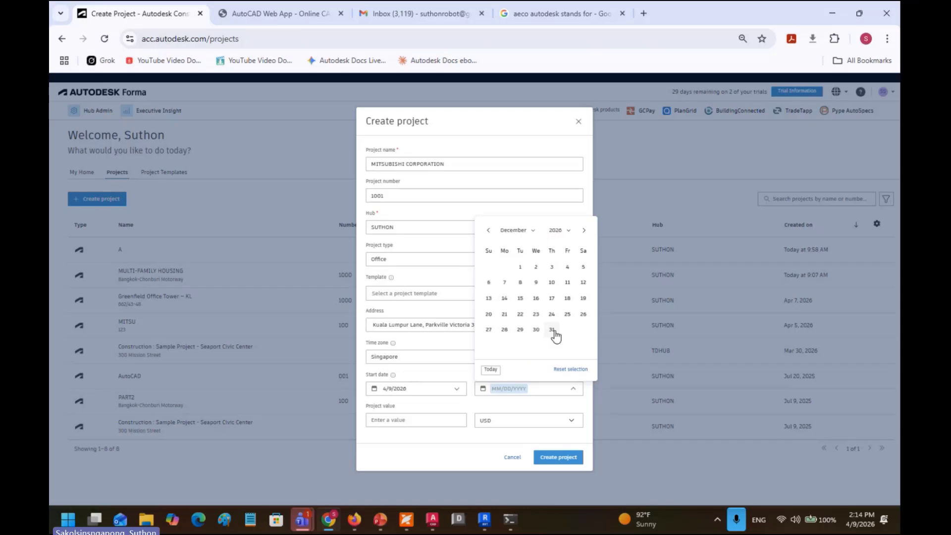
{"action": "left_click", "coordinate": [552, 329]}
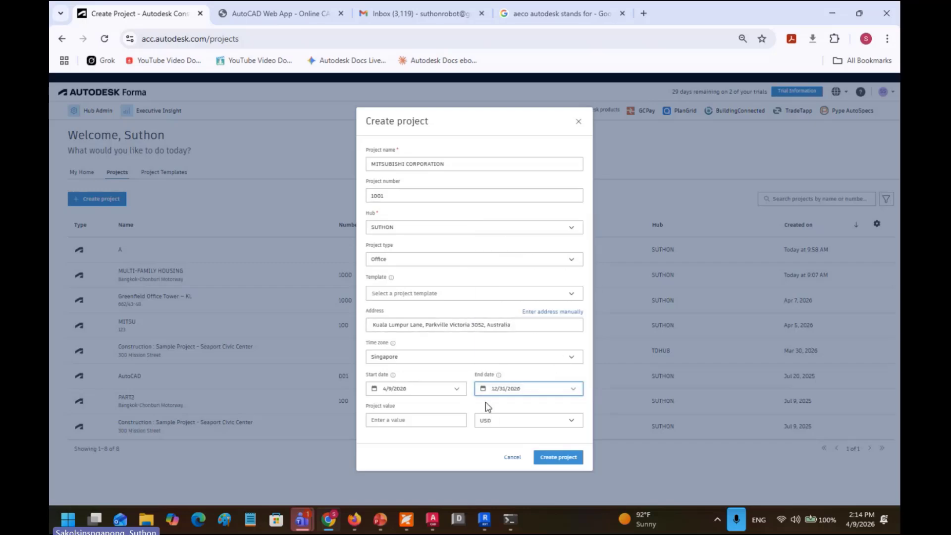
{"action": "left_click", "coordinate": [415, 418]}
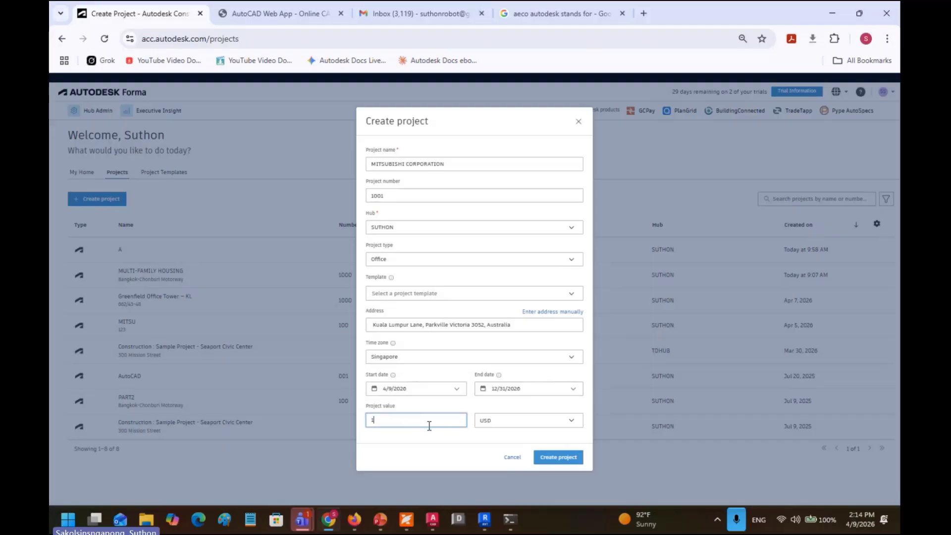
{"action": "type", "text": "00000000"}
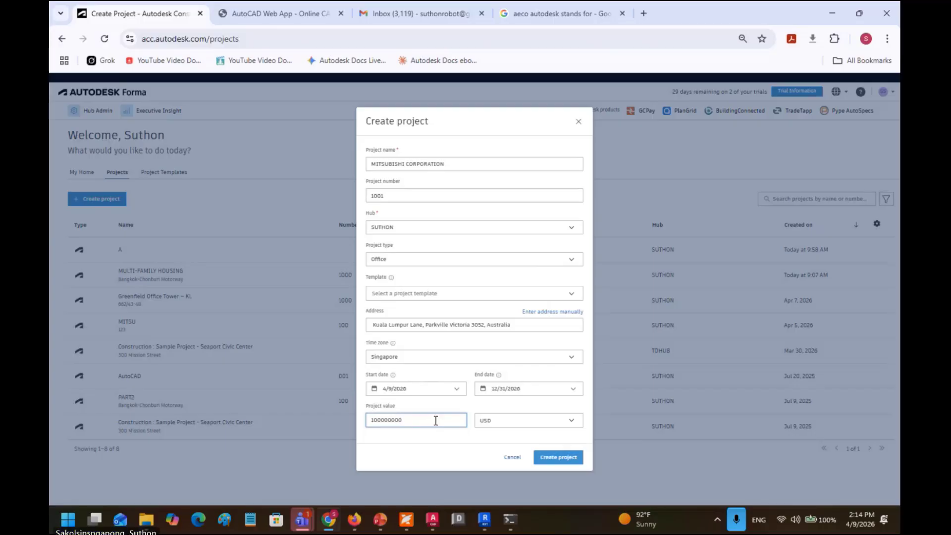
Step: Create the MITSUBISHI CORPORATION project and select it on the Members page
{"action": "left_click", "coordinate": [553, 460]}
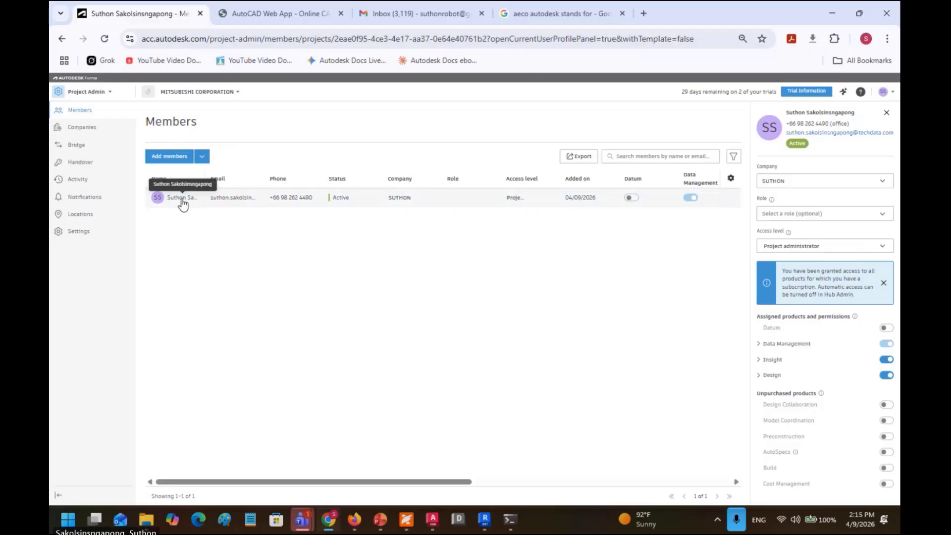
{"action": "left_click", "coordinate": [183, 96]}
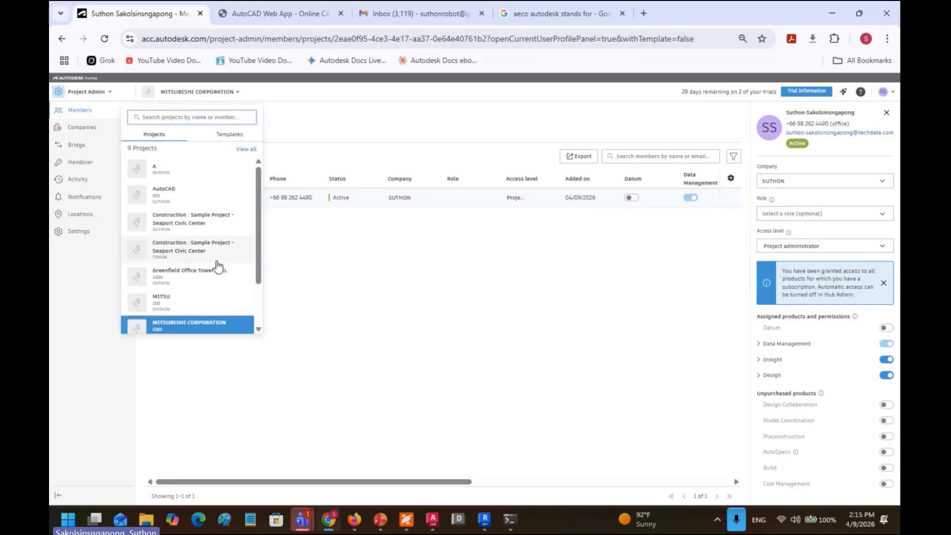
{"action": "left_click", "coordinate": [213, 327]}
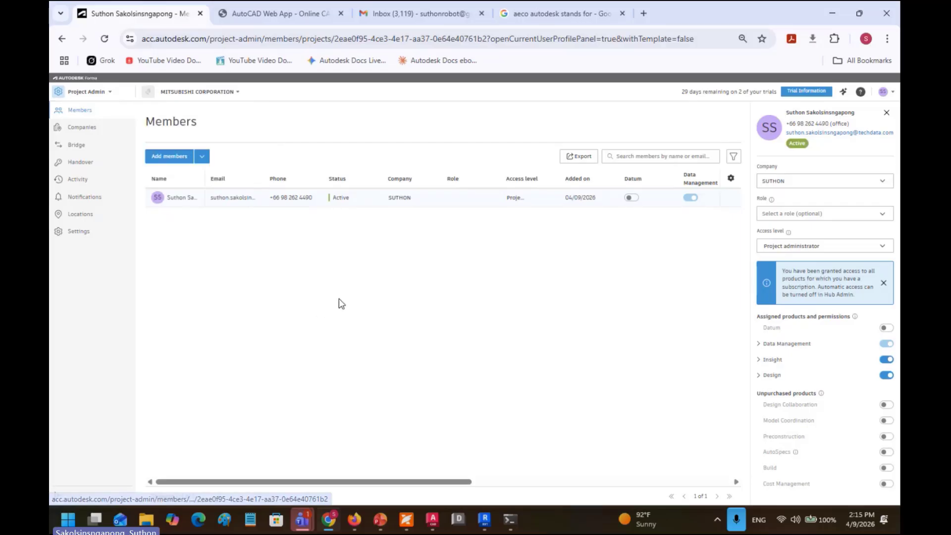
Step: Open Add members and fill the email field from a saved login, entering the verification PIN
{"action": "left_click", "coordinate": [173, 156]}
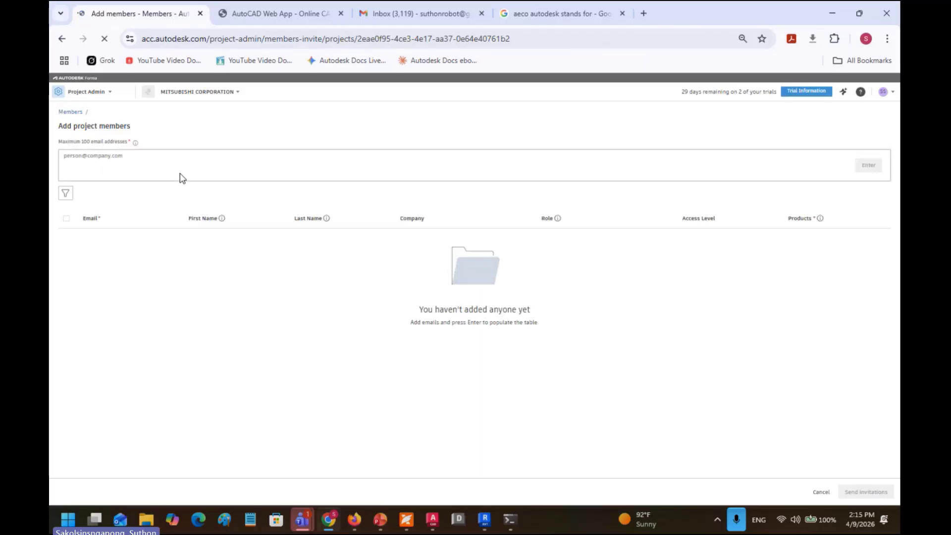
{"action": "left_click", "coordinate": [81, 159]}
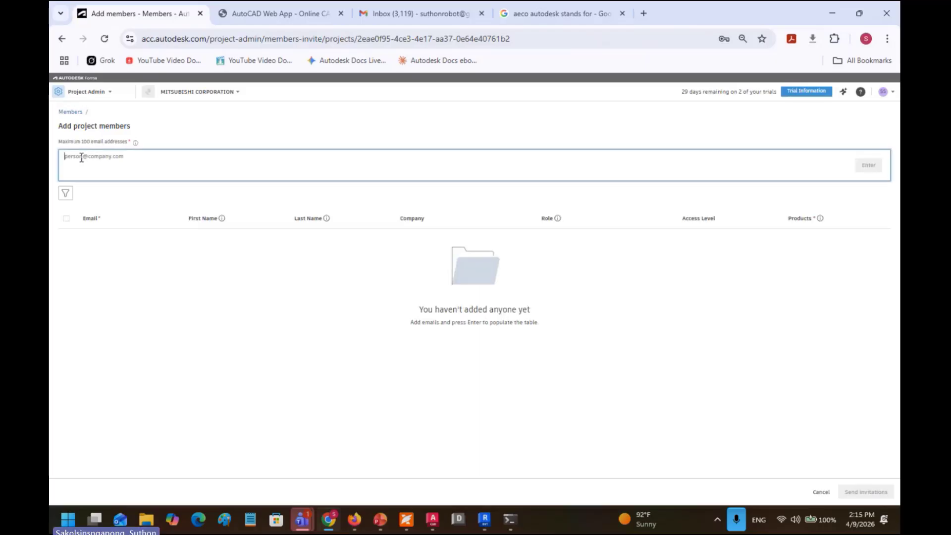
{"action": "left_click", "coordinate": [127, 171]}
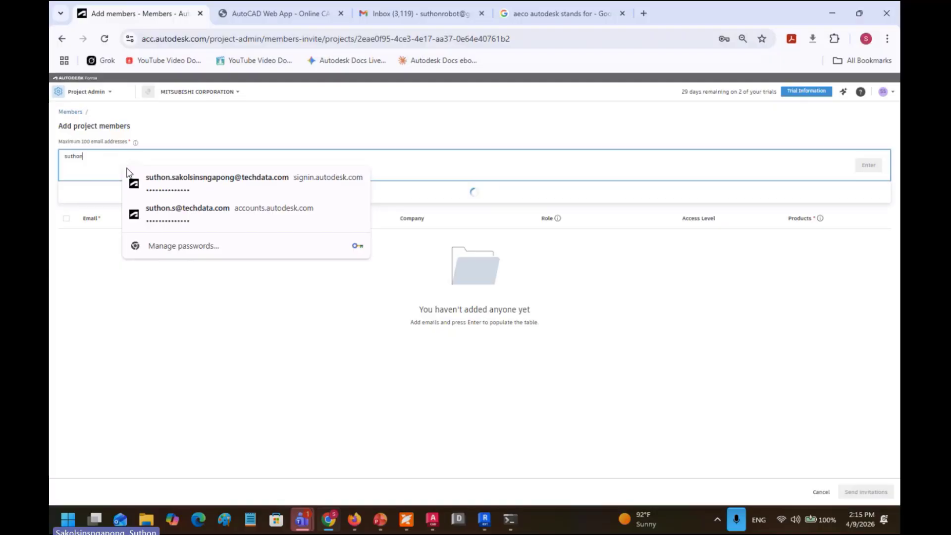
{"action": "left_click", "coordinate": [156, 189]}
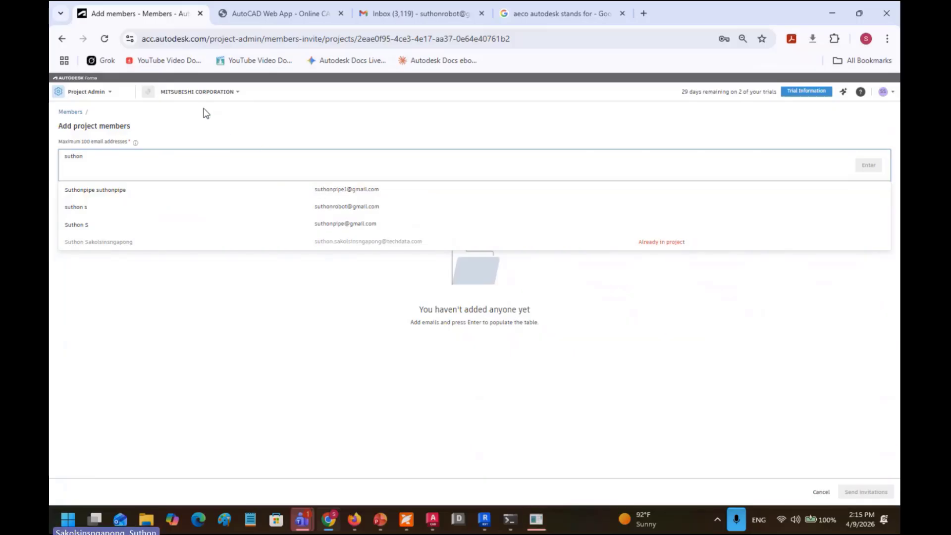
{"action": "left_click", "coordinate": [536, 519]}
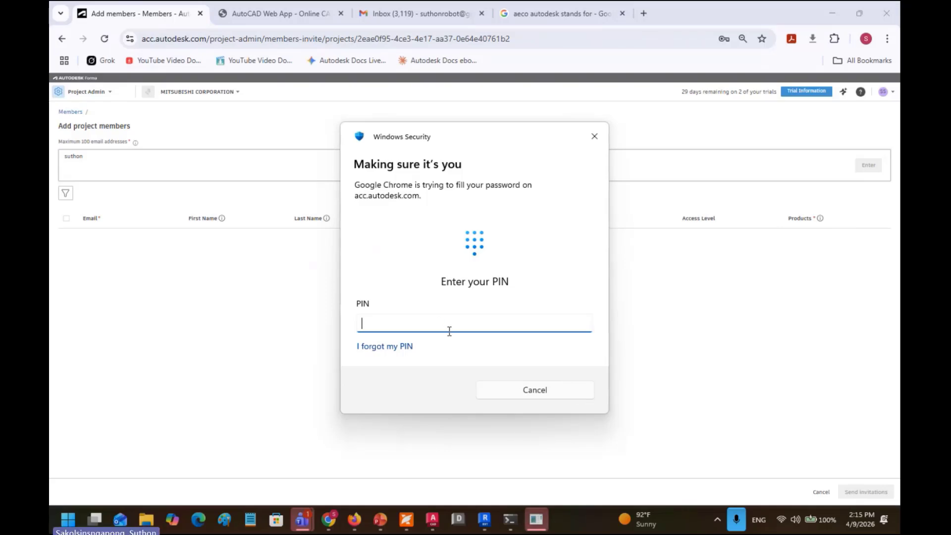
{"action": "type", "text": "******"}
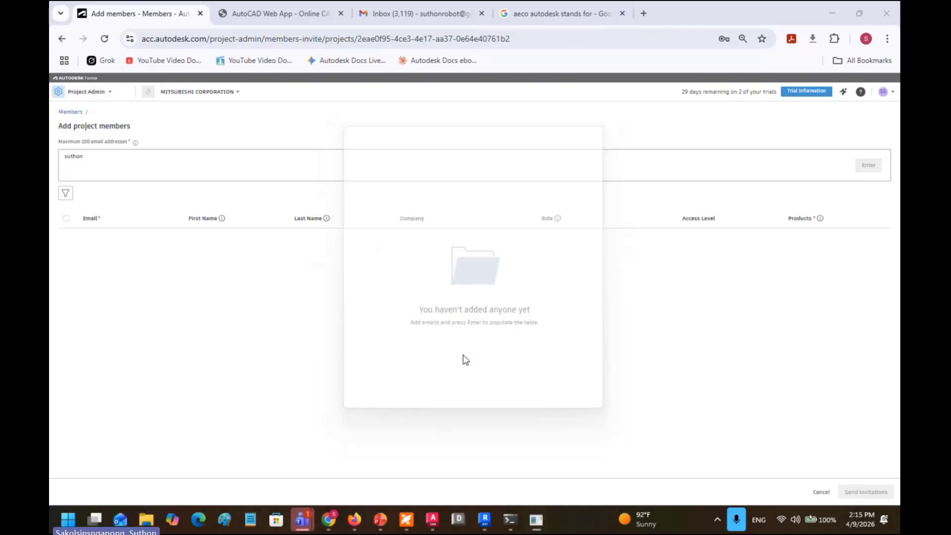
Step: Fill in the saved email address again and submit it as a new member
{"action": "left_click", "coordinate": [116, 157]}
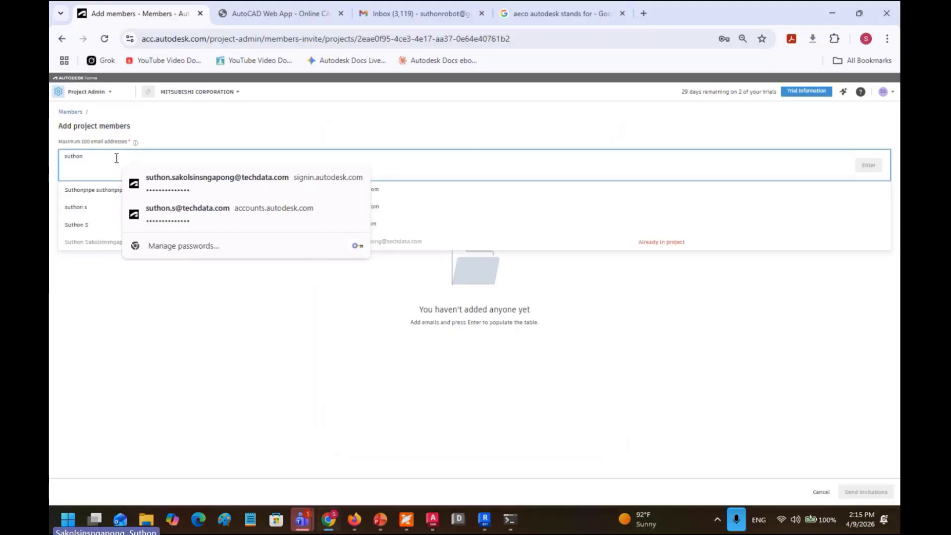
{"action": "left_click", "coordinate": [176, 186]}
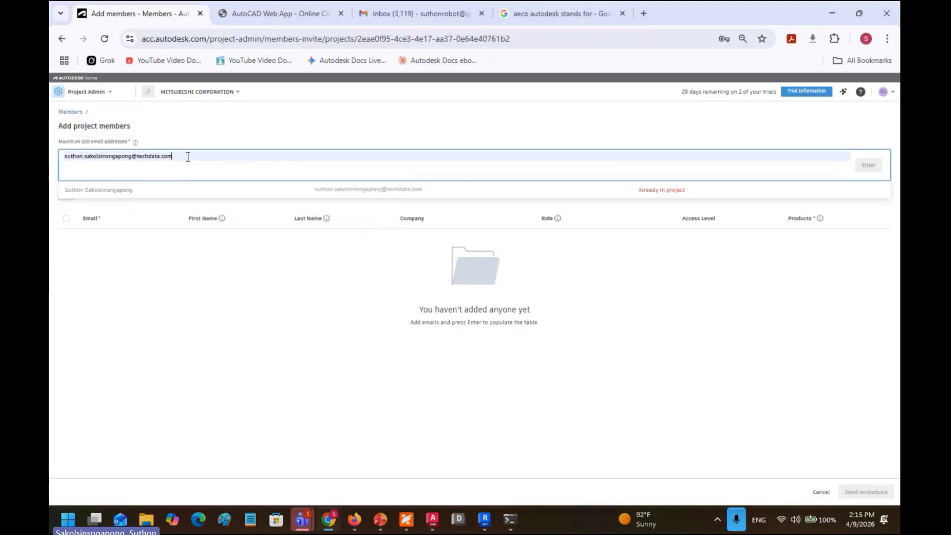
{"action": "key", "text": "Return"}
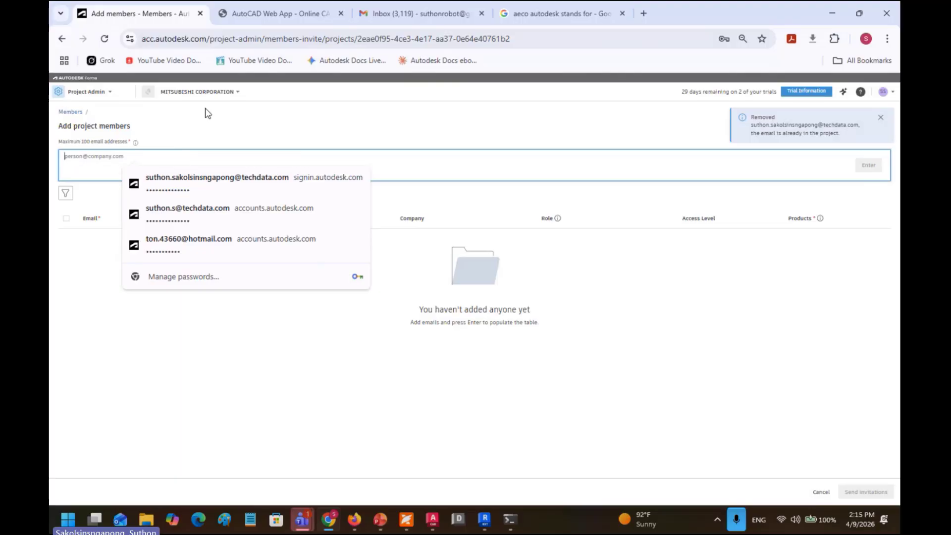
{"action": "left_click", "coordinate": [89, 92]}
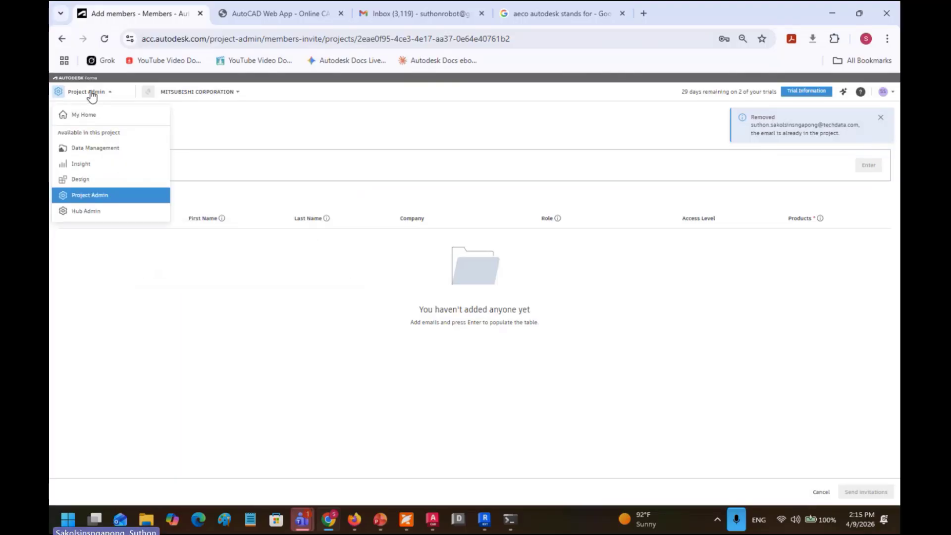
Step: Switch to hub administration, choose the SUTHON hub and open the MITSUBISHI CORPORATION project
{"action": "left_click", "coordinate": [99, 216]}
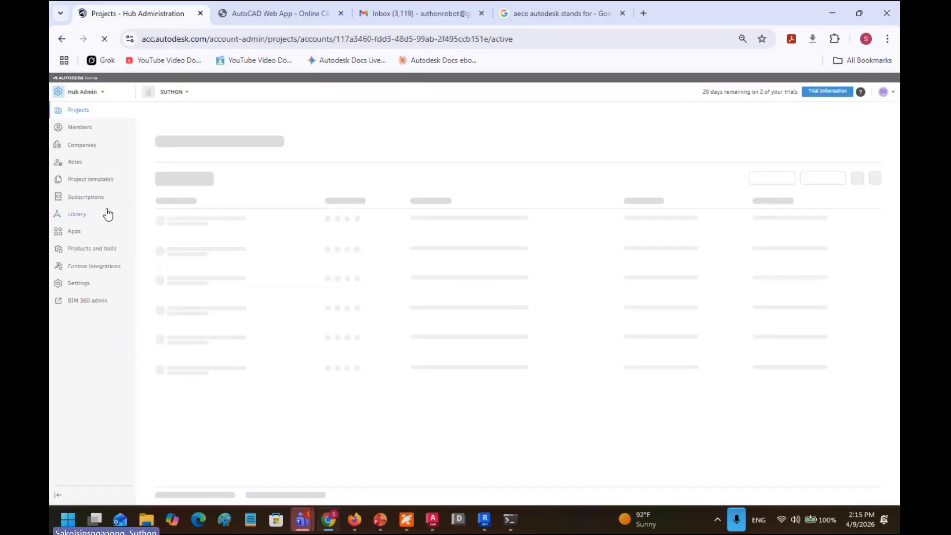
{"action": "left_click", "coordinate": [84, 92]}
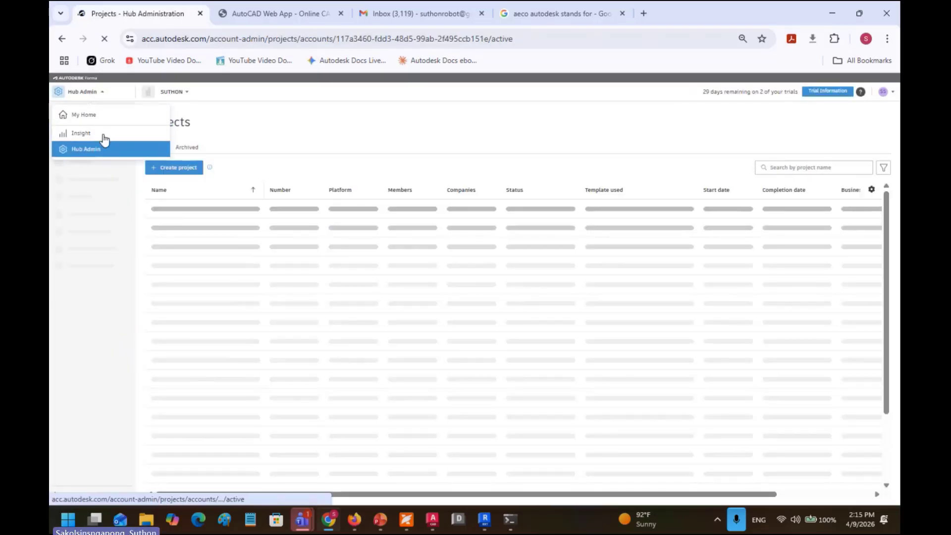
{"action": "left_click", "coordinate": [102, 149]}
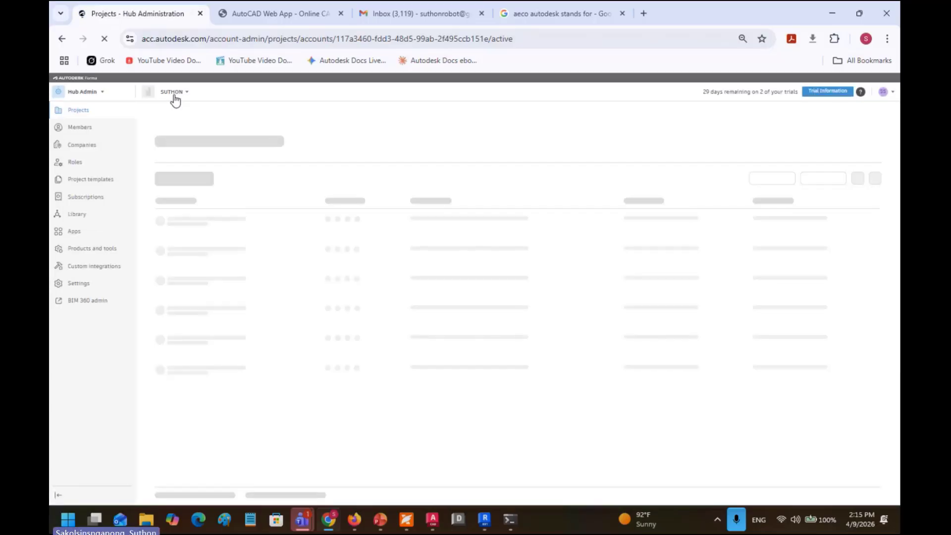
{"action": "left_click", "coordinate": [174, 98]}
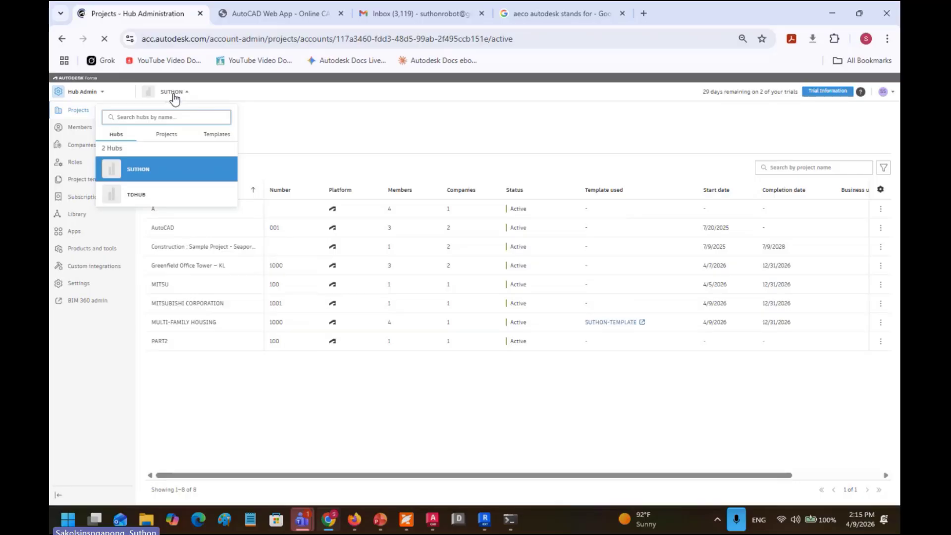
{"action": "left_click", "coordinate": [133, 169]}
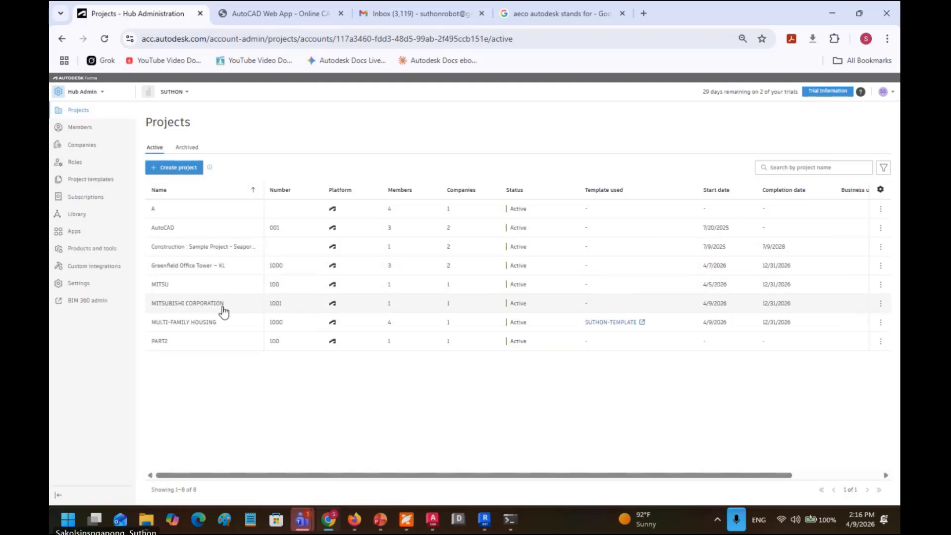
{"action": "left_click", "coordinate": [229, 303]}
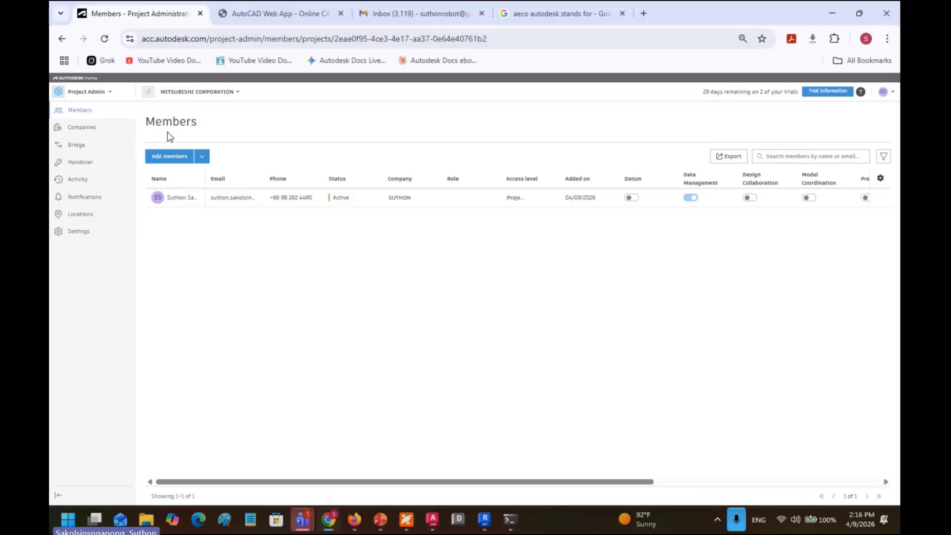
Step: Add company TD to the project's Companies list, then go to the Bridge page
{"action": "left_click", "coordinate": [98, 131]}
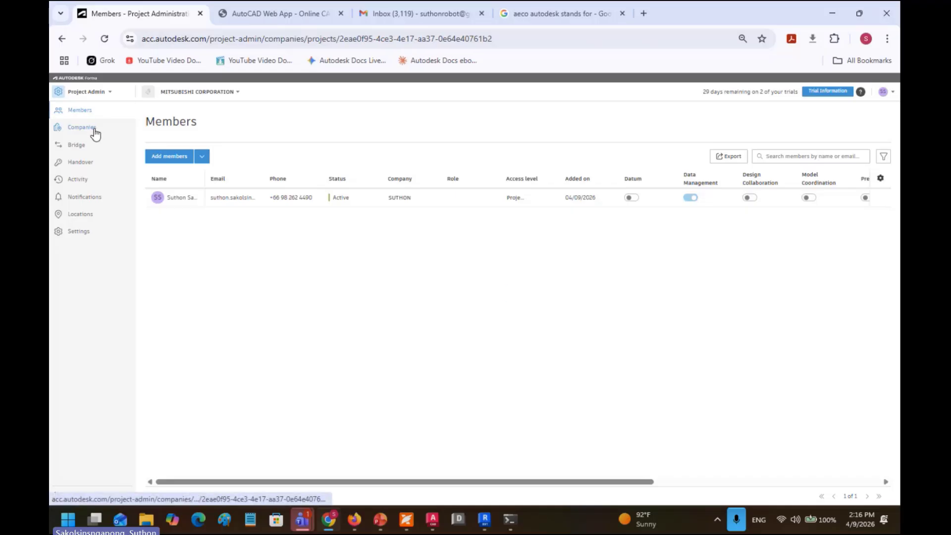
{"action": "left_click", "coordinate": [171, 156]}
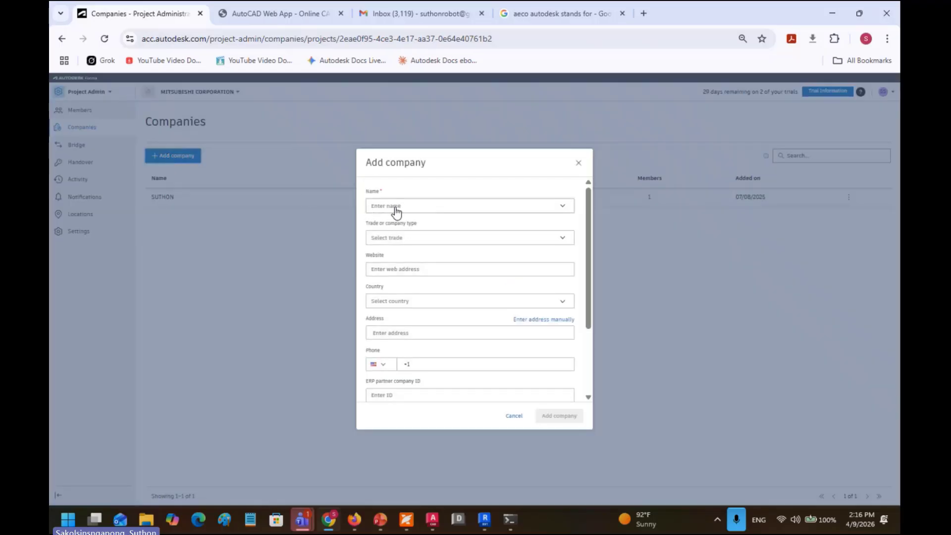
{"action": "left_click", "coordinate": [396, 206]}
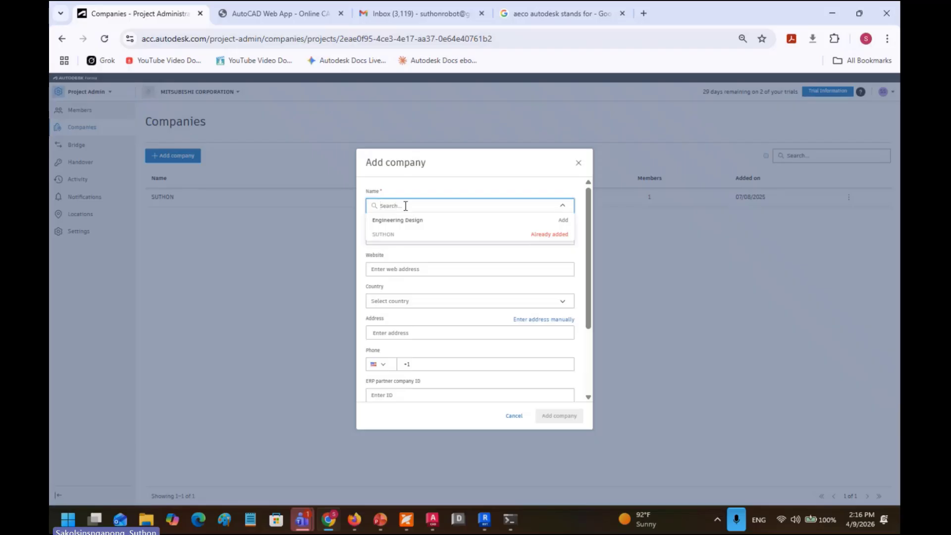
{"action": "type", "text": "TD"}
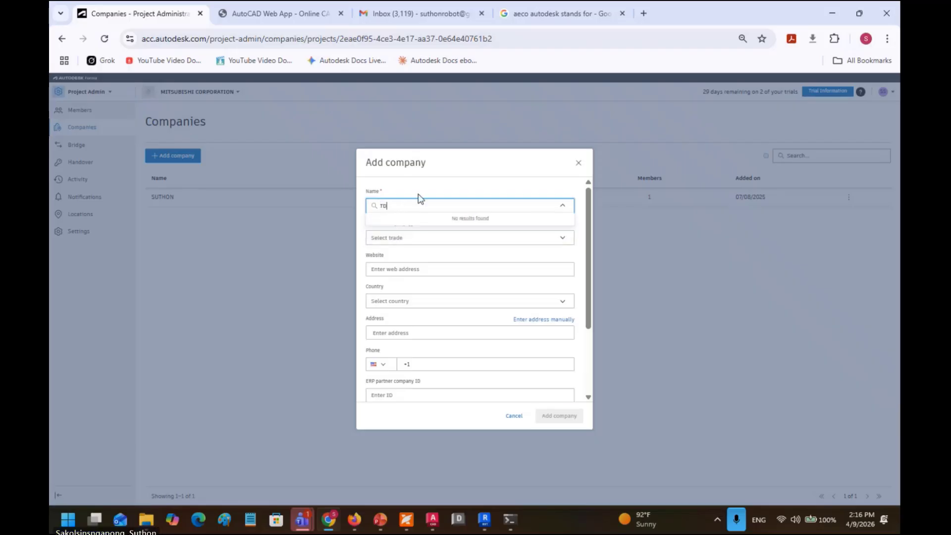
{"action": "key", "text": "Return"}
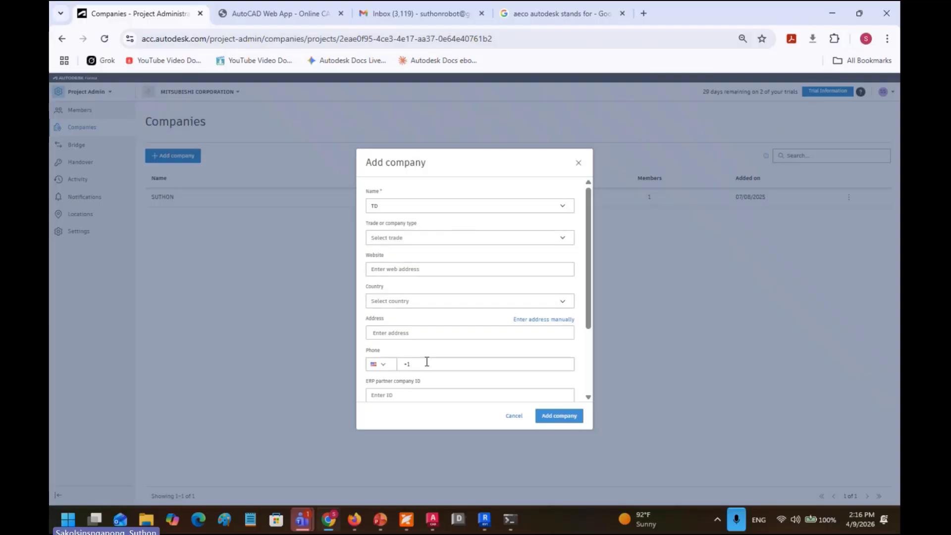
{"action": "scroll", "coordinate": [426, 361], "scroll_direction": "down", "scroll_amount": 2}
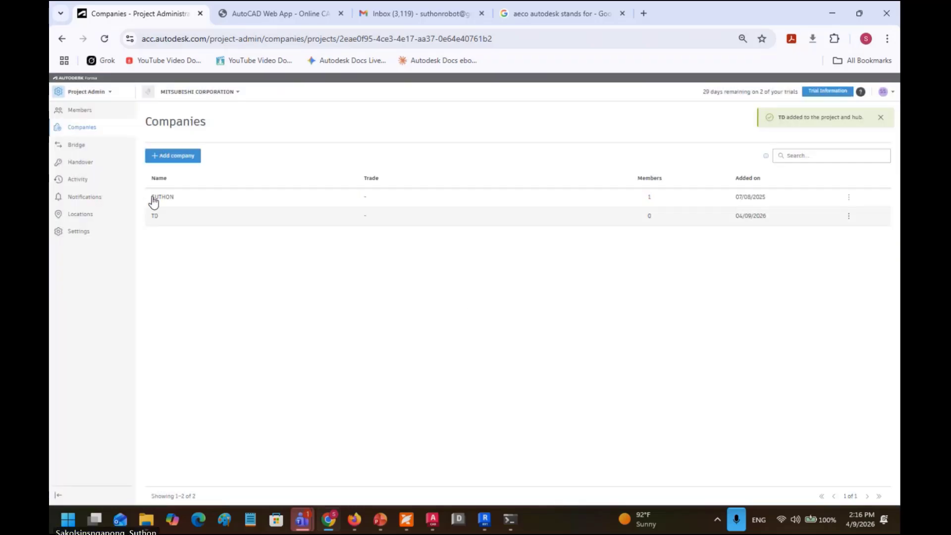
{"action": "left_click", "coordinate": [88, 151]}
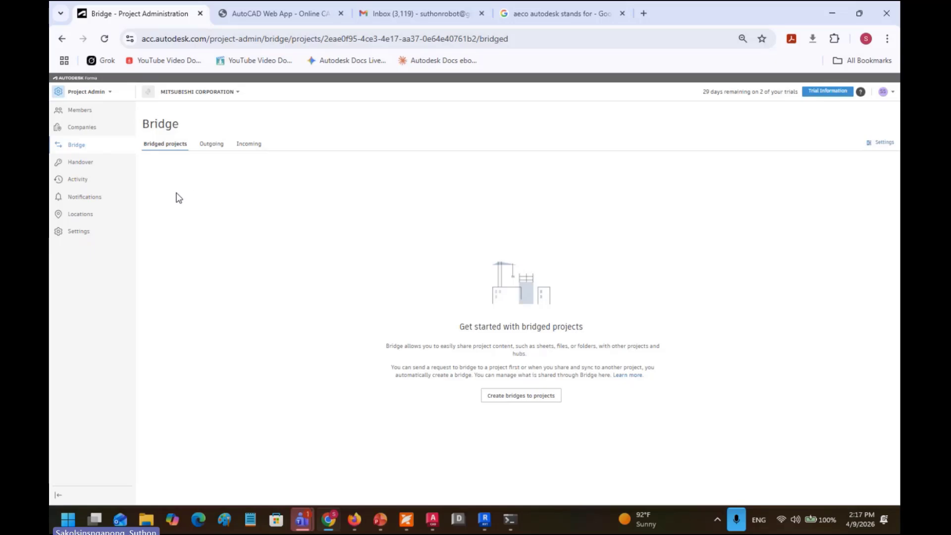
Step: Browse the project's Handover, Activity and Notifications pages
{"action": "left_click", "coordinate": [94, 164]}
{"action": "left_click", "coordinate": [95, 184]}
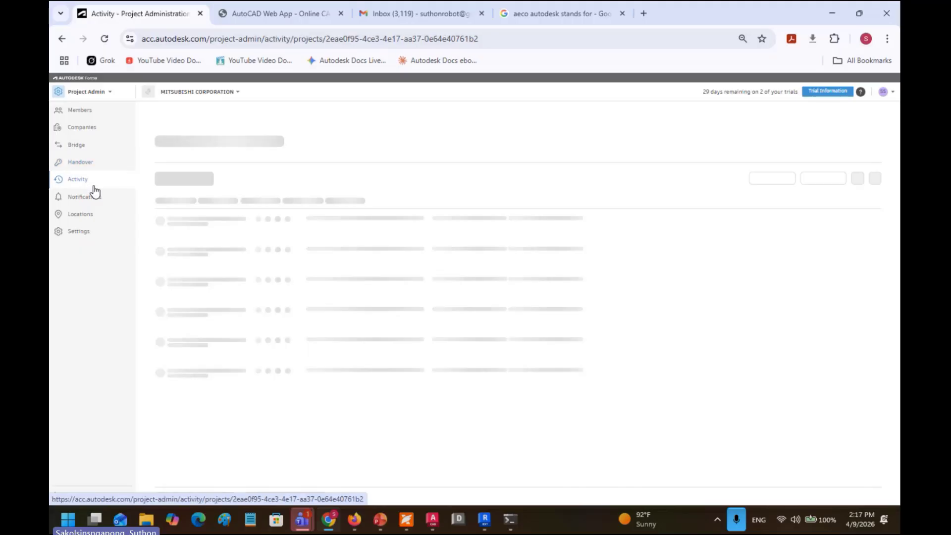
{"action": "left_click", "coordinate": [95, 203]}
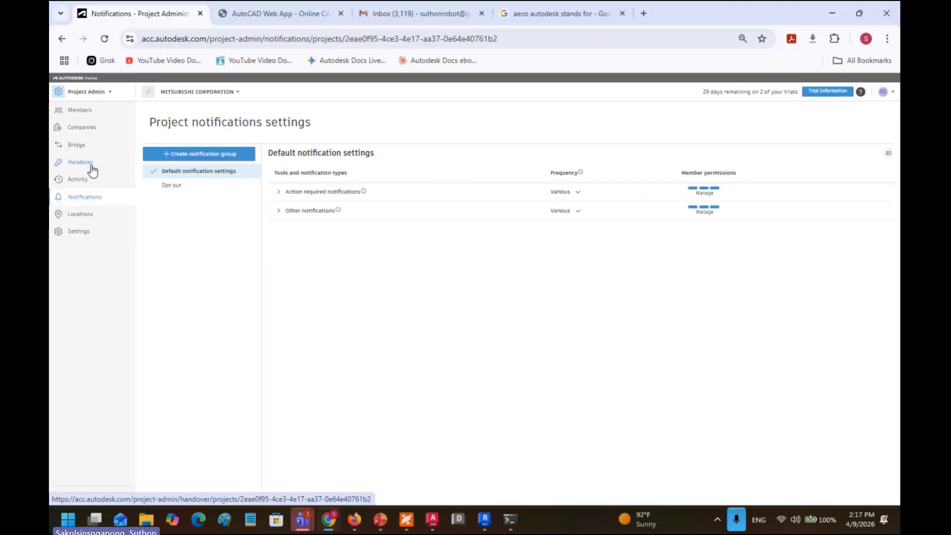
Step: Switch to the Greenfield Office Tower – KL project from the project picker
{"action": "left_click", "coordinate": [177, 92]}
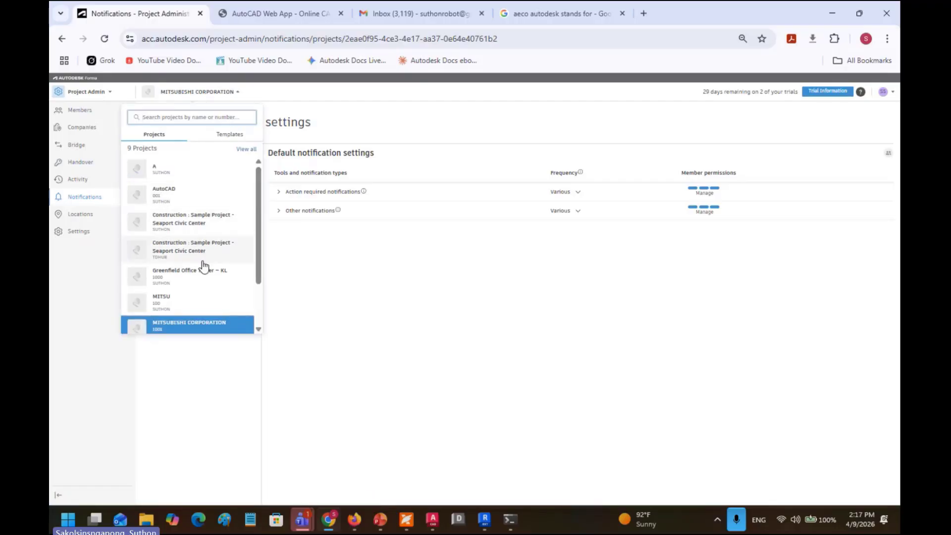
{"action": "scroll", "coordinate": [205, 287], "scroll_direction": "down", "scroll_amount": 2}
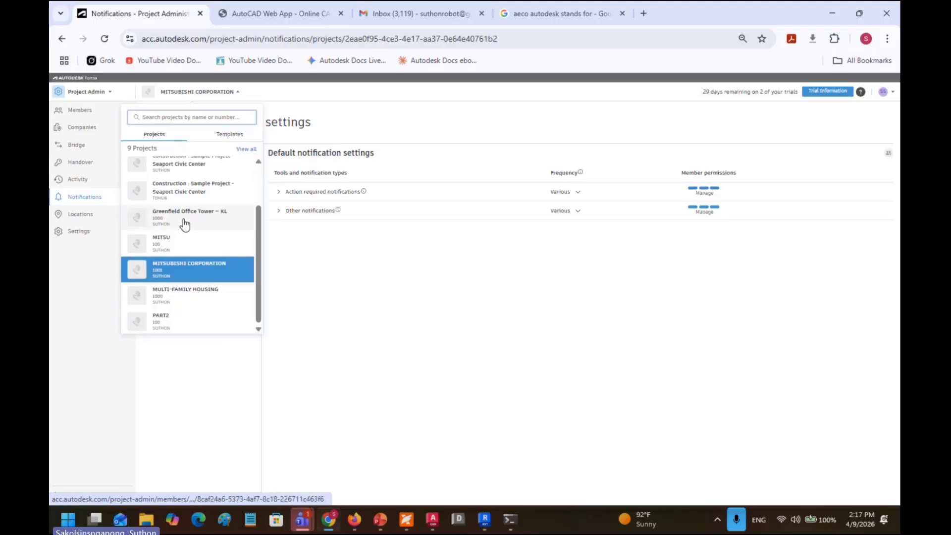
{"action": "left_click", "coordinate": [184, 218]}
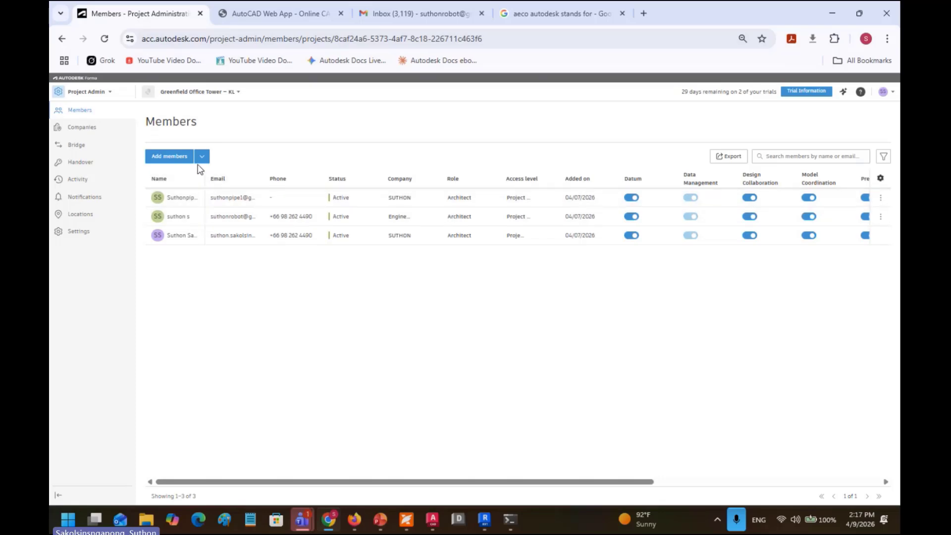
Step: Read the Welcome to A invitation email in Gmail down to Join project, then return to Forma's members list
{"action": "left_click", "coordinate": [389, 17]}
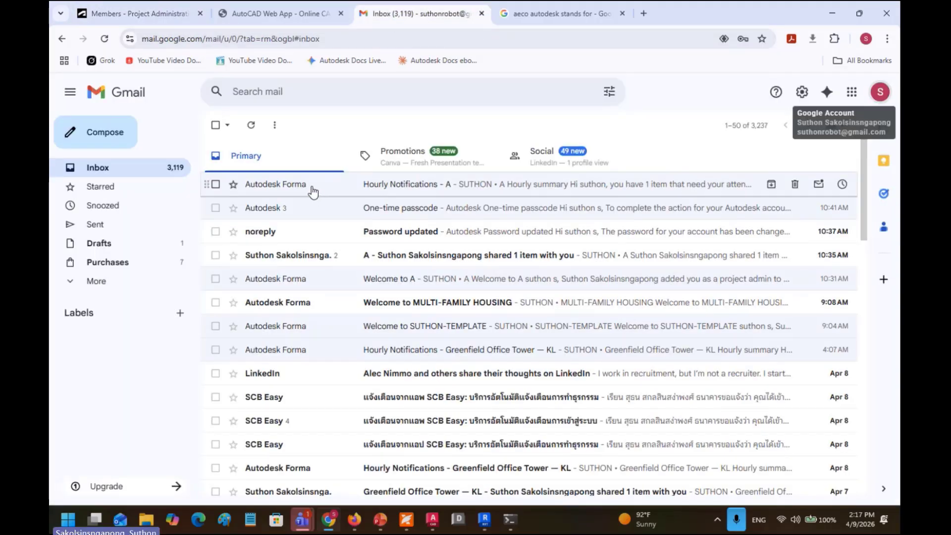
{"action": "left_click", "coordinate": [373, 285]}
{"action": "scroll", "coordinate": [484, 346], "scroll_direction": "down", "scroll_amount": 3}
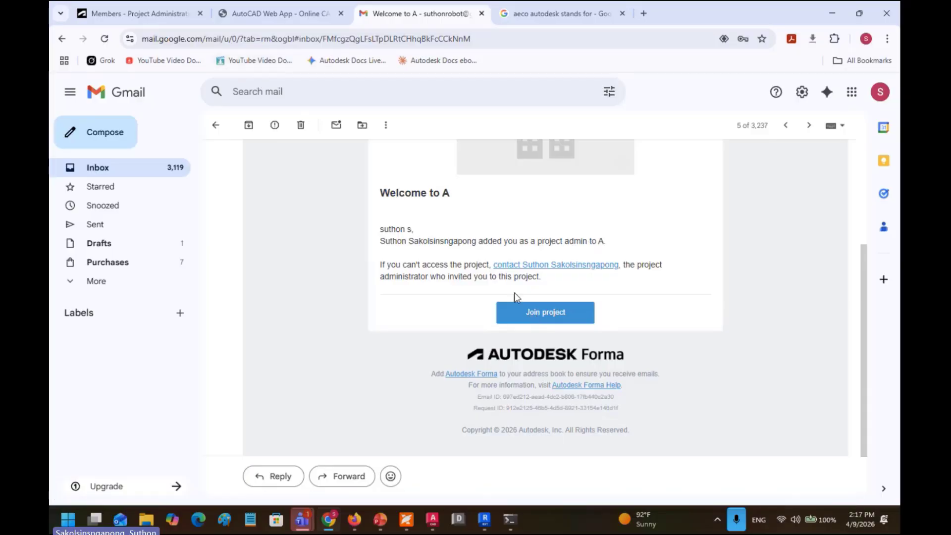
{"action": "left_click", "coordinate": [164, 14]}
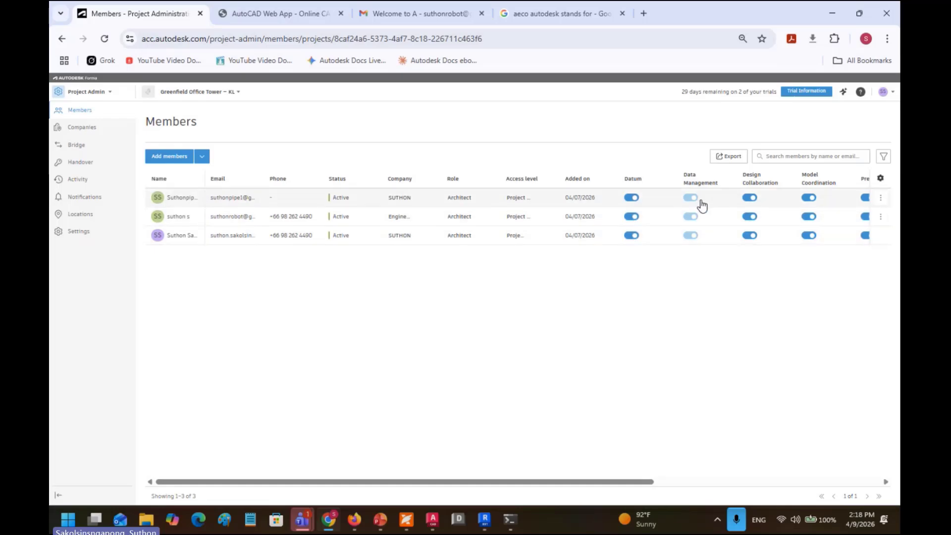
{"action": "left_click", "coordinate": [749, 217]}
{"action": "left_click", "coordinate": [750, 217]}
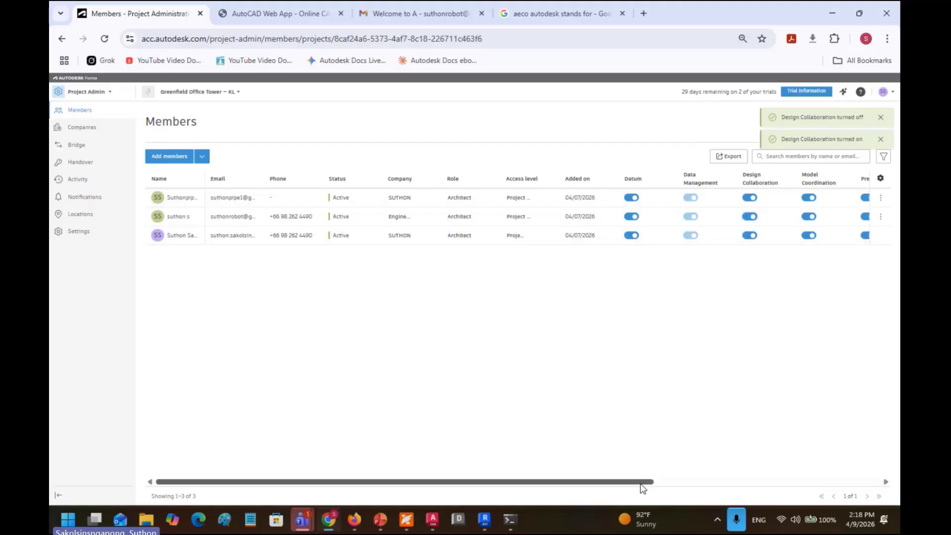
{"action": "left_click_drag", "start_coordinate": [643, 482], "coordinate": [863, 489]}
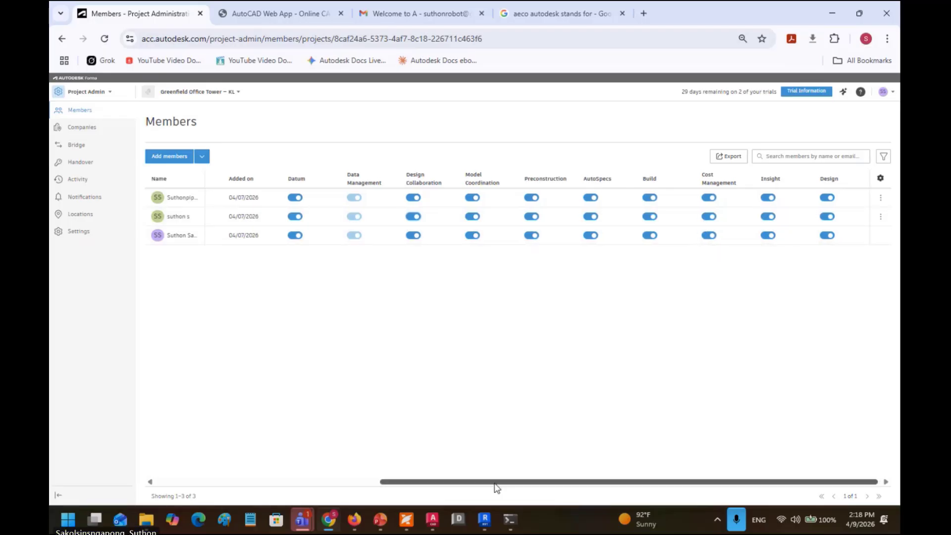
{"action": "left_click_drag", "start_coordinate": [494, 482], "coordinate": [238, 491]}
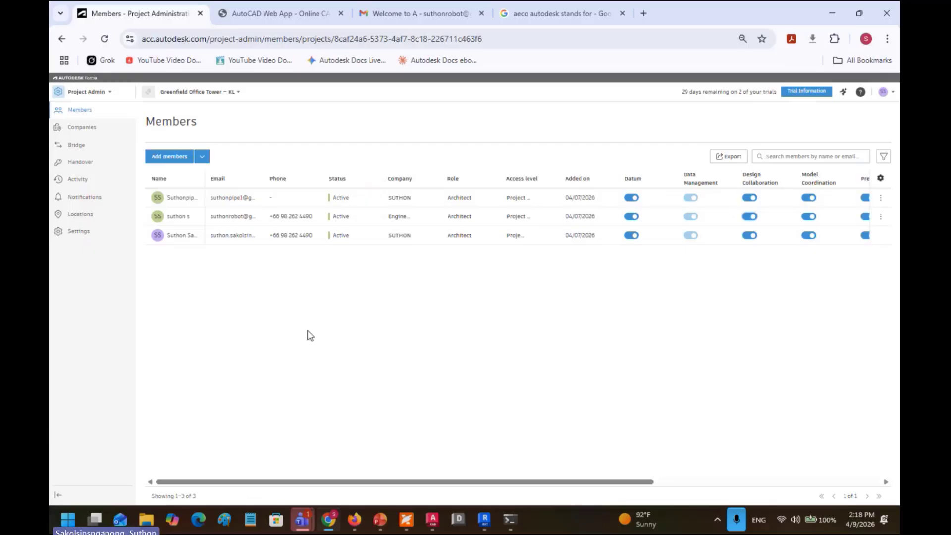
{"action": "left_click", "coordinate": [89, 131]}
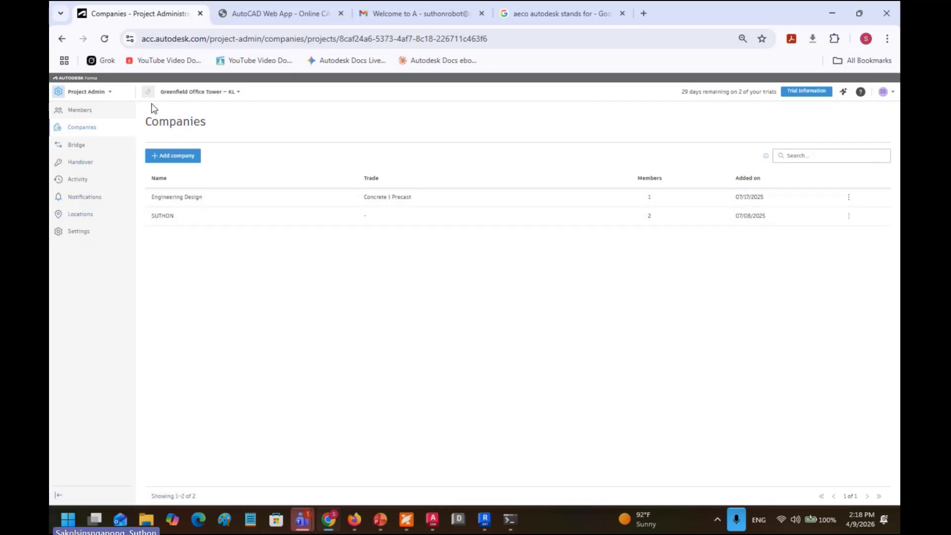
{"action": "left_click", "coordinate": [186, 93]}
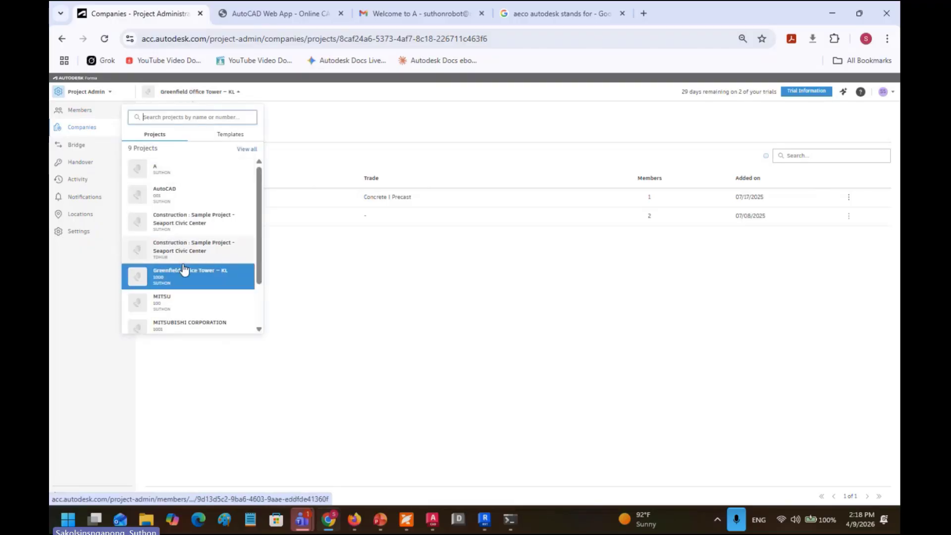
{"action": "left_click", "coordinate": [184, 270]}
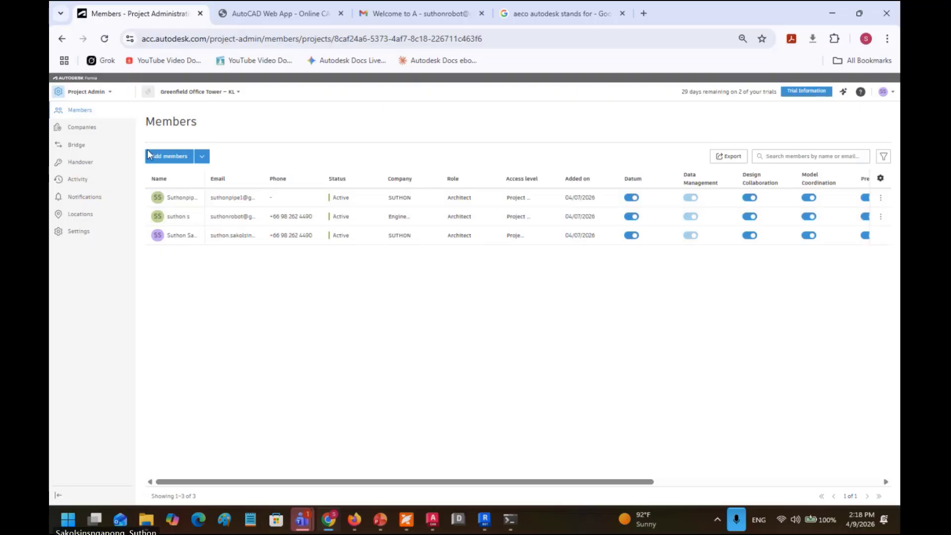
Step: Open Data Management and browse to My Training Project > 03-DRAWINGS > 03.1-Issued For Review (IFR)
{"action": "left_click", "coordinate": [96, 98]}
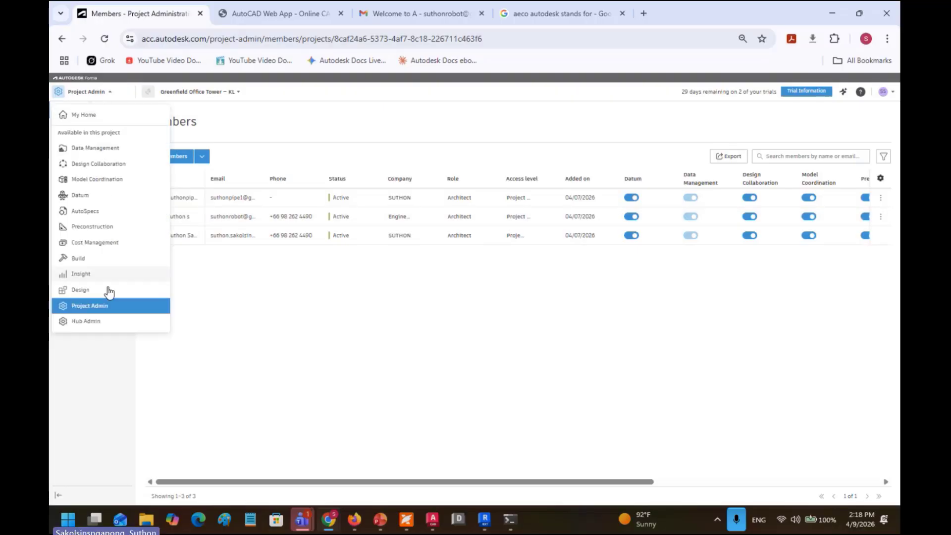
{"action": "left_click", "coordinate": [102, 148]}
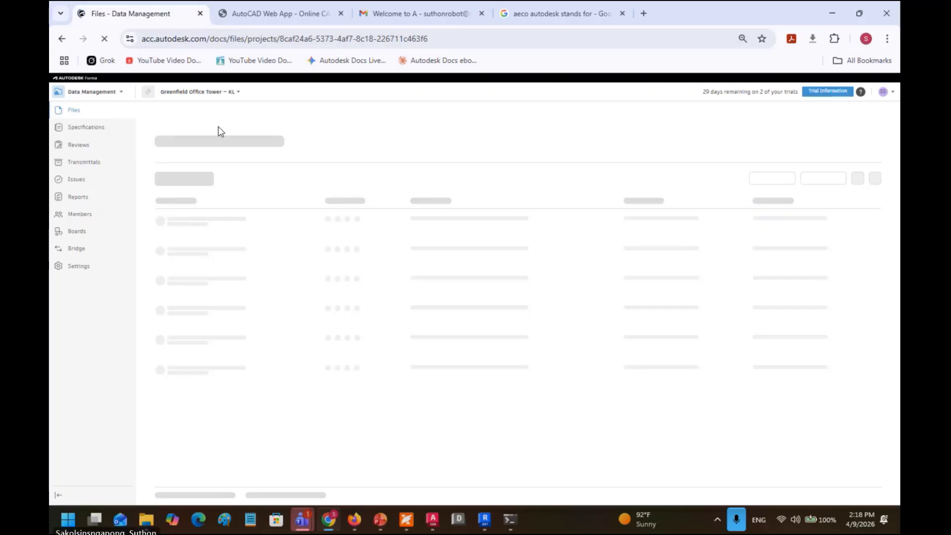
{"action": "left_click", "coordinate": [109, 95]}
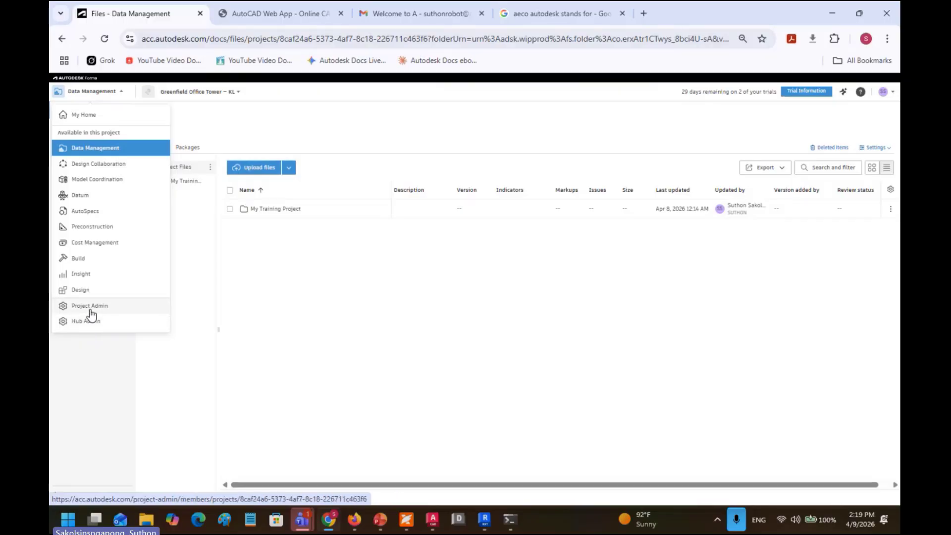
{"action": "left_click", "coordinate": [102, 153]}
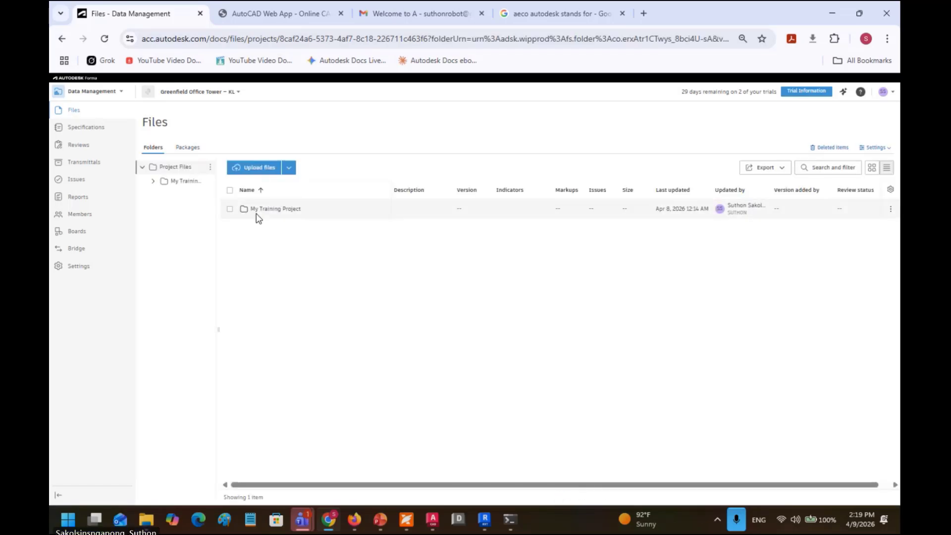
{"action": "left_click", "coordinate": [187, 184]}
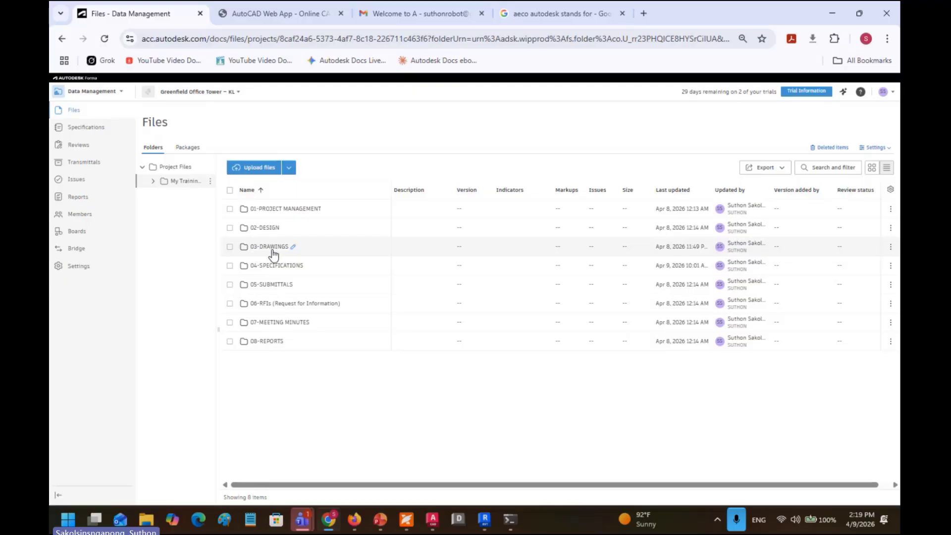
{"action": "left_click", "coordinate": [272, 252]}
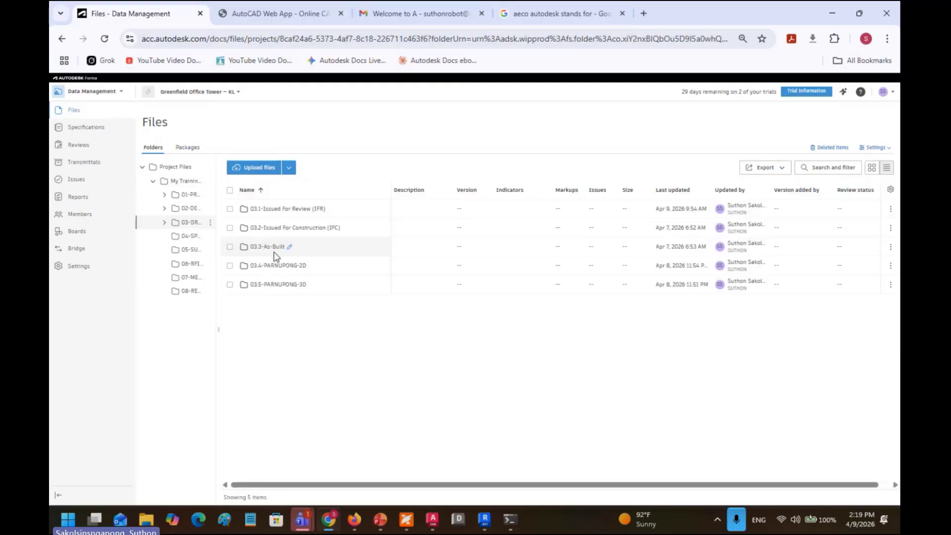
{"action": "left_click", "coordinate": [286, 210]}
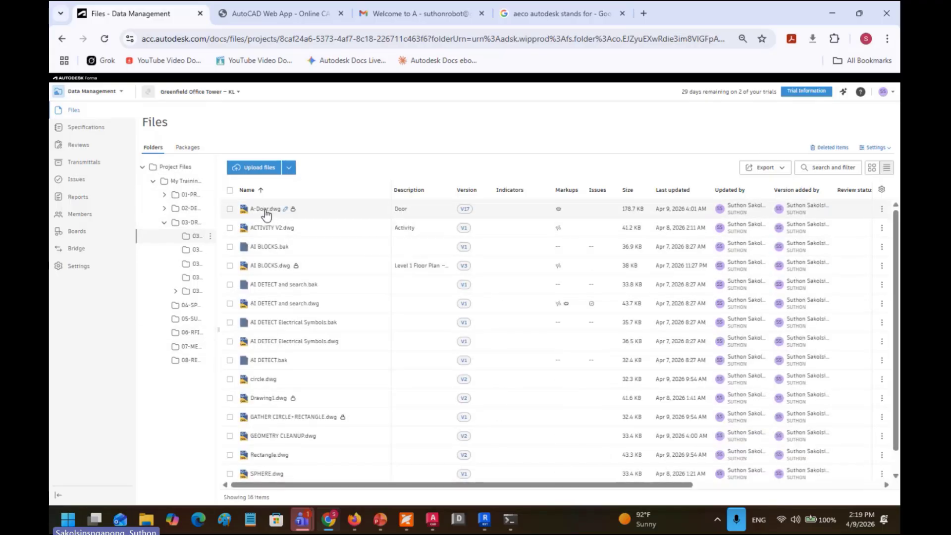
{"action": "scroll", "coordinate": [286, 381], "scroll_direction": "down", "scroll_amount": 1}
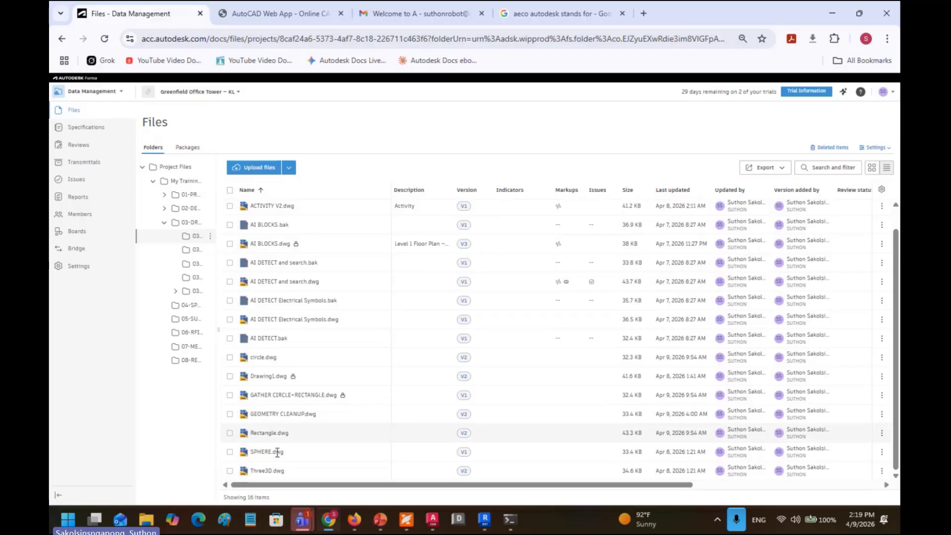
{"action": "left_click", "coordinate": [276, 471]}
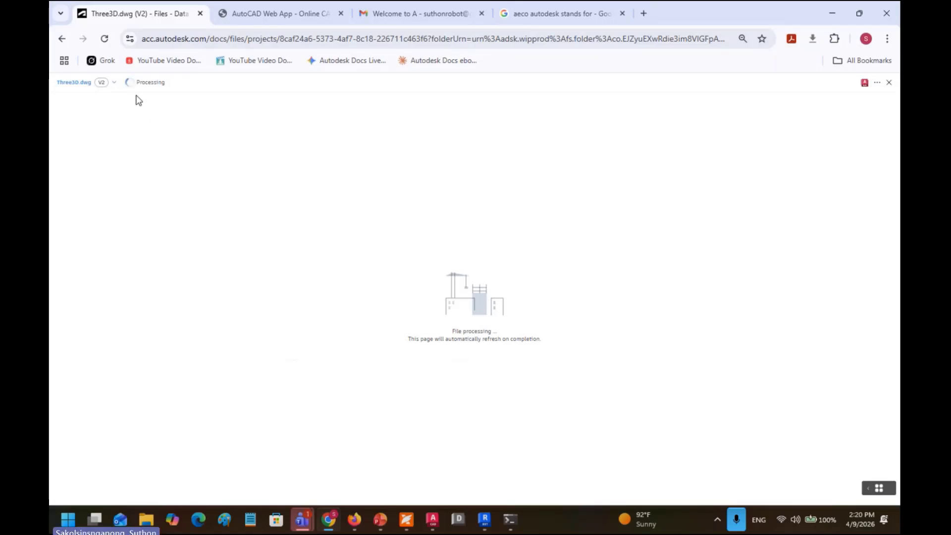
{"action": "left_click", "coordinate": [111, 85]}
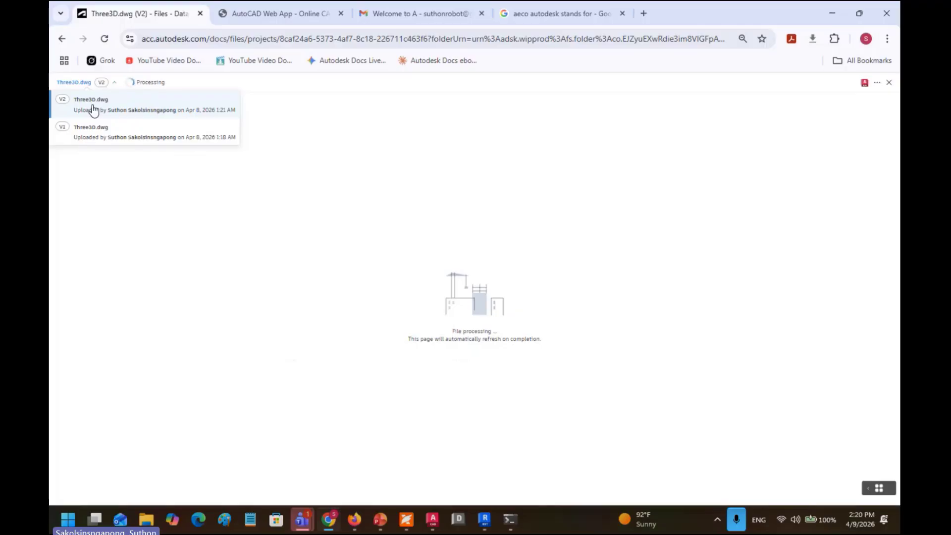
{"action": "left_click", "coordinate": [93, 109]}
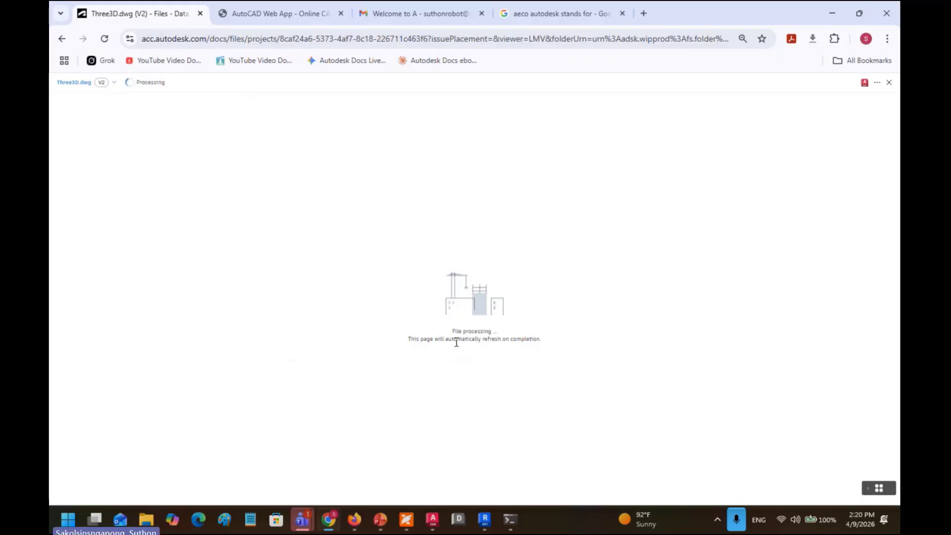
{"action": "left_click_drag", "start_coordinate": [460, 333], "coordinate": [496, 332]}
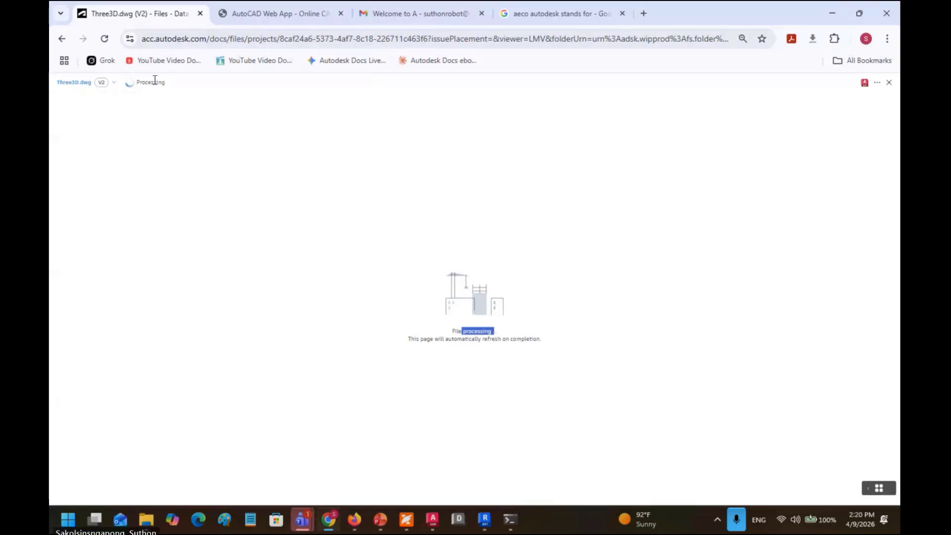
{"action": "left_click", "coordinate": [62, 43]}
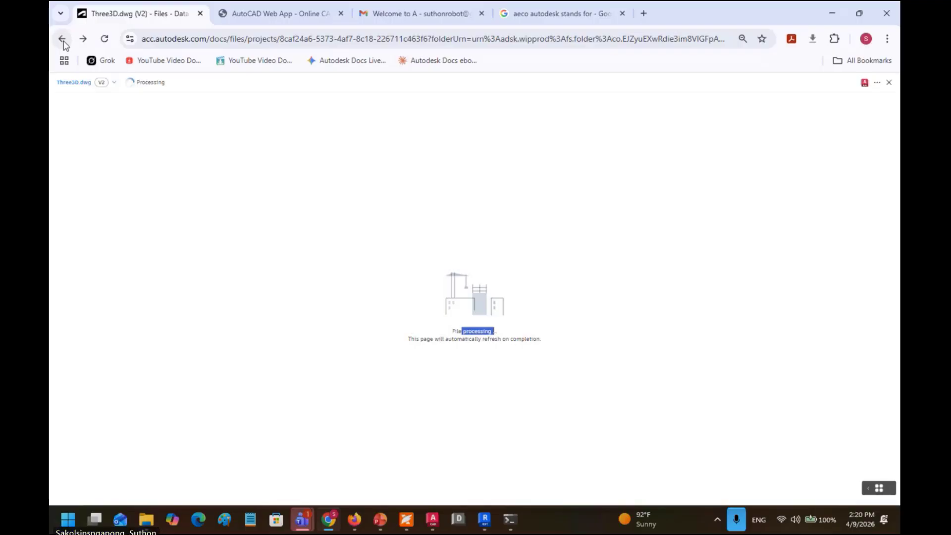
{"action": "left_click", "coordinate": [63, 44]}
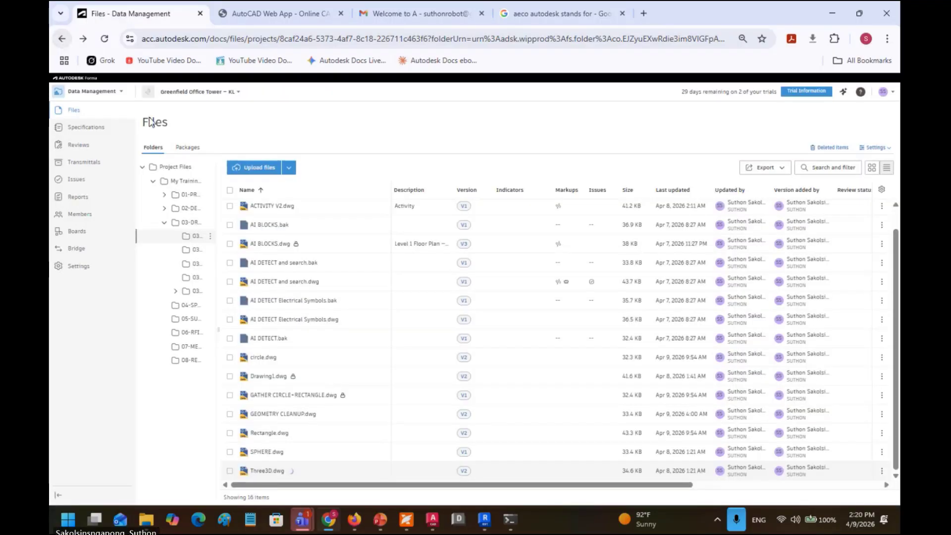
Step: Open A-Door.dwg in the Forma viewer and pan the sheet left
{"action": "scroll", "coordinate": [253, 236], "scroll_direction": "up", "scroll_amount": 1}
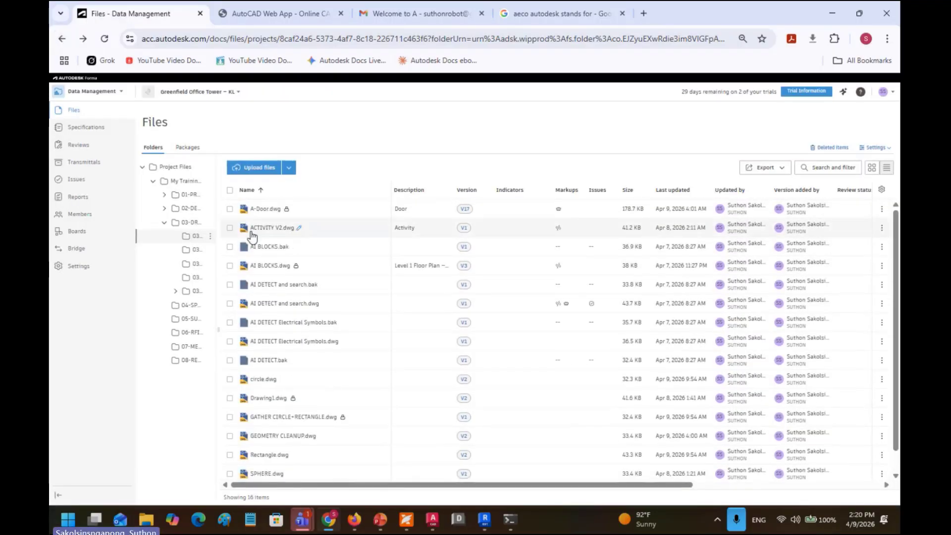
{"action": "left_click", "coordinate": [265, 209]}
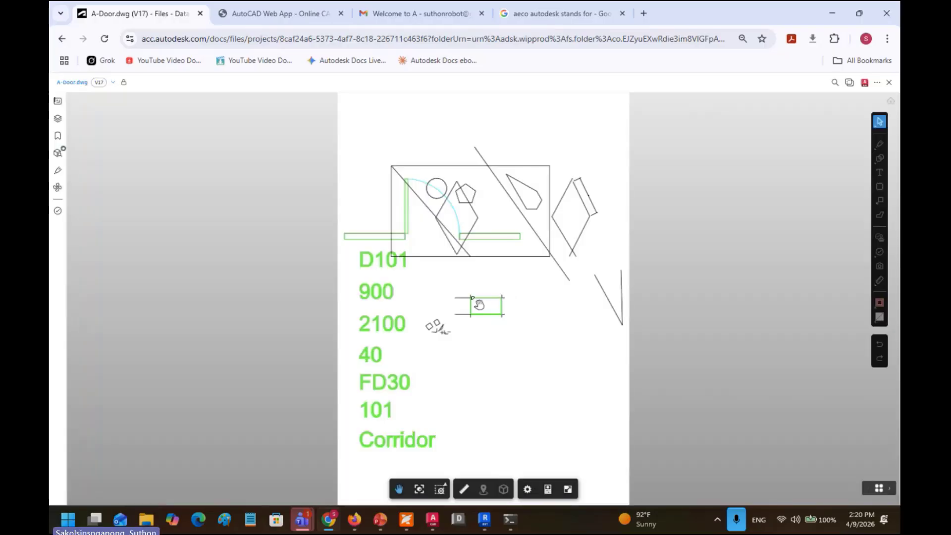
{"action": "mouse_move", "coordinate": [543, 298]}
{"action": "left_mouse_down"}
{"action": "mouse_move", "coordinate": [453, 292]}
{"action": "mouse_move", "coordinate": [466, 296]}
{"action": "left_mouse_up"}
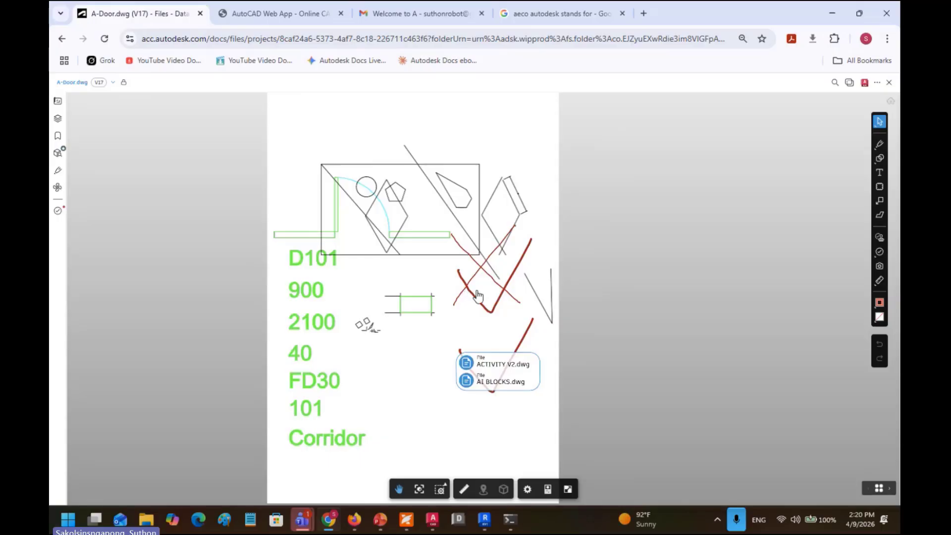
Step: Drag the red check-mark markup down beside the FD30 label, then zoom in
{"action": "left_click", "coordinate": [510, 280]}
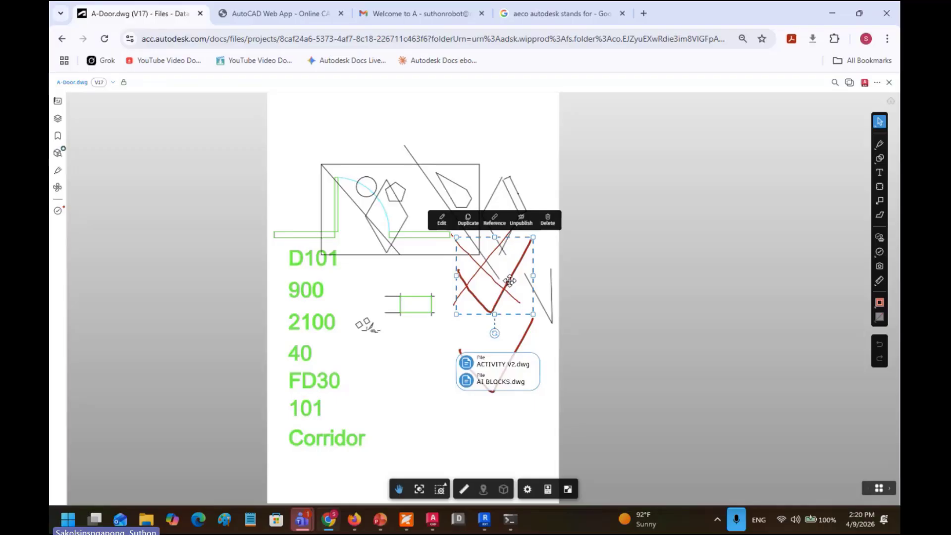
{"action": "left_click_drag", "start_coordinate": [510, 279], "coordinate": [405, 395]}
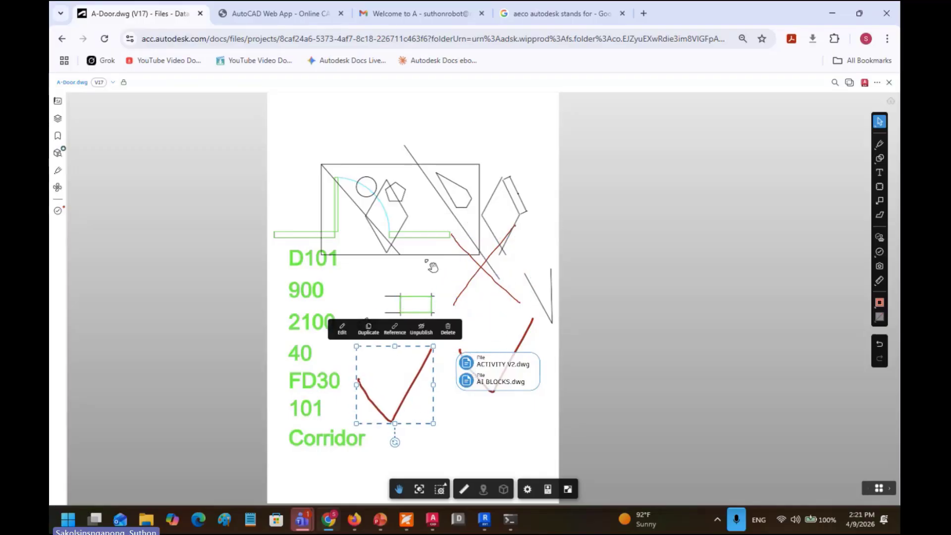
{"action": "left_click", "coordinate": [430, 262]}
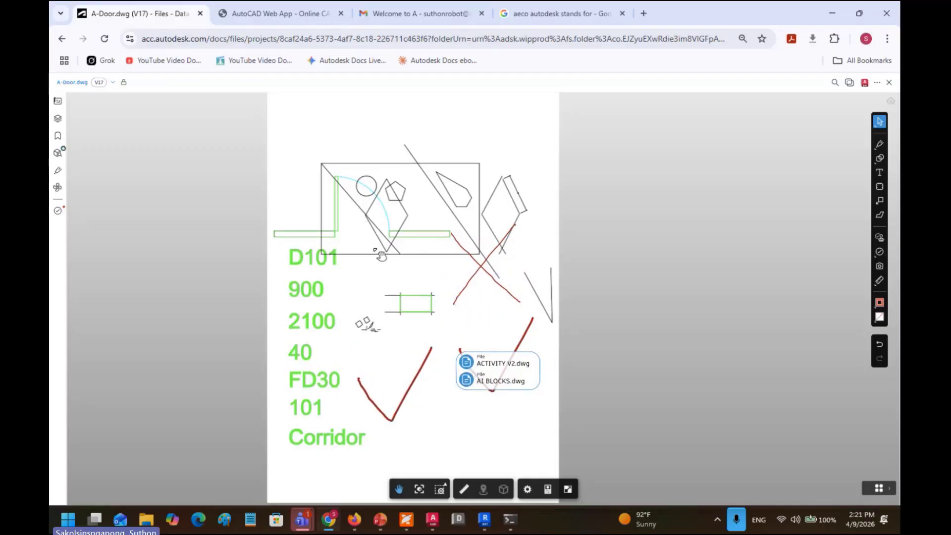
{"action": "scroll", "coordinate": [406, 243], "scroll_direction": "up", "scroll_amount": 2}
{"action": "scroll", "coordinate": [418, 277], "scroll_direction": "up", "scroll_amount": 1}
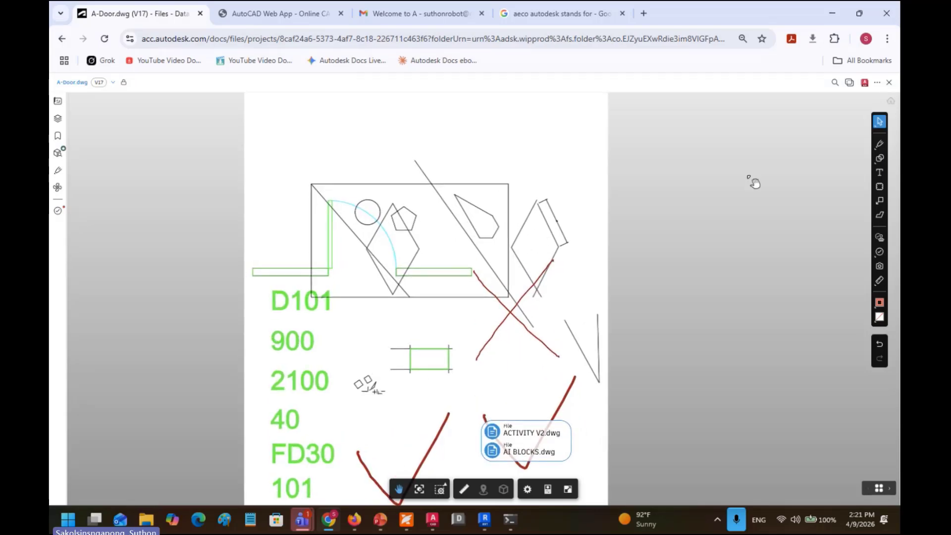
Step: Open A-Door.dwg for editing in AutoCAD Web and wait for it to load
{"action": "left_click", "coordinate": [865, 83]}
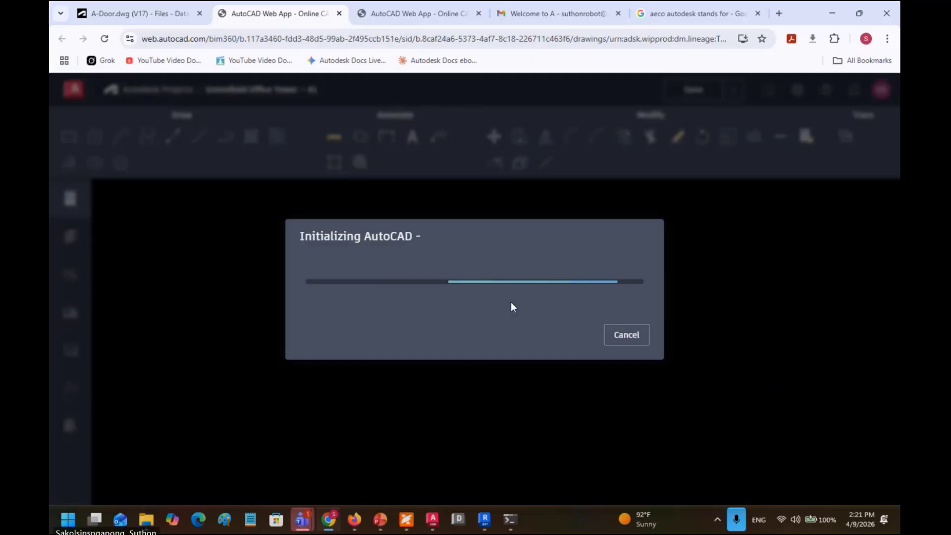
{"action": "left_click", "coordinate": [156, 23]}
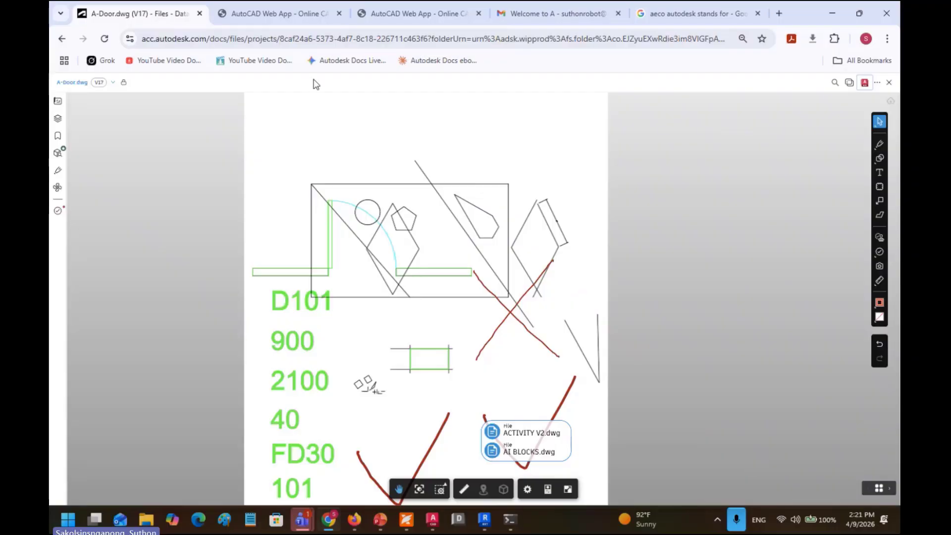
{"action": "left_click", "coordinate": [278, 17]}
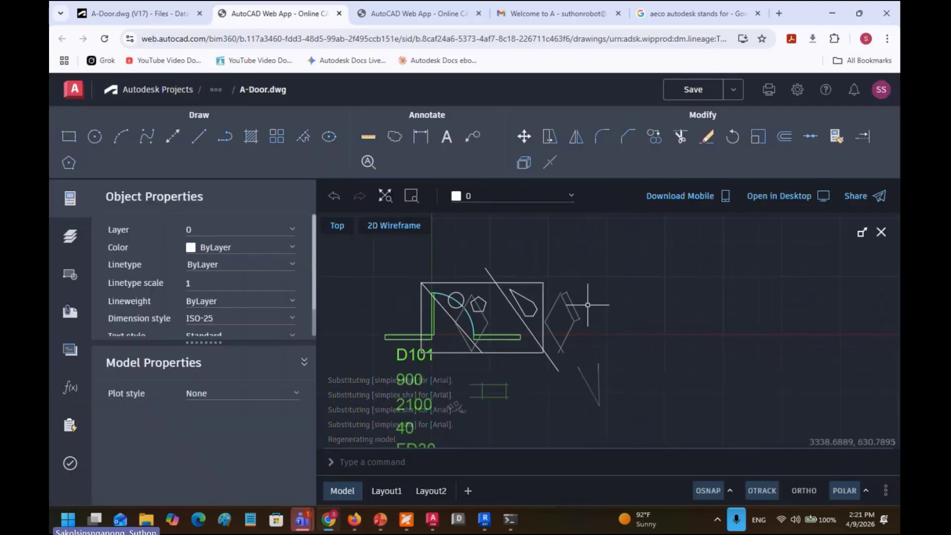
{"action": "scroll", "coordinate": [545, 302], "scroll_direction": "up", "scroll_amount": 3}
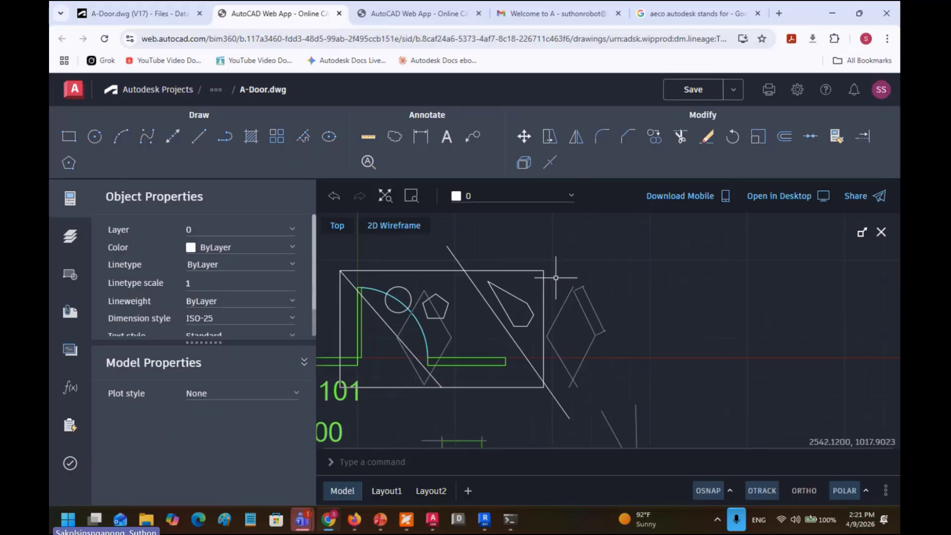
Step: Select the large rectangle polyline framing the shapes
{"action": "right_click", "coordinate": [582, 259]}
{"action": "left_click", "coordinate": [558, 240]}
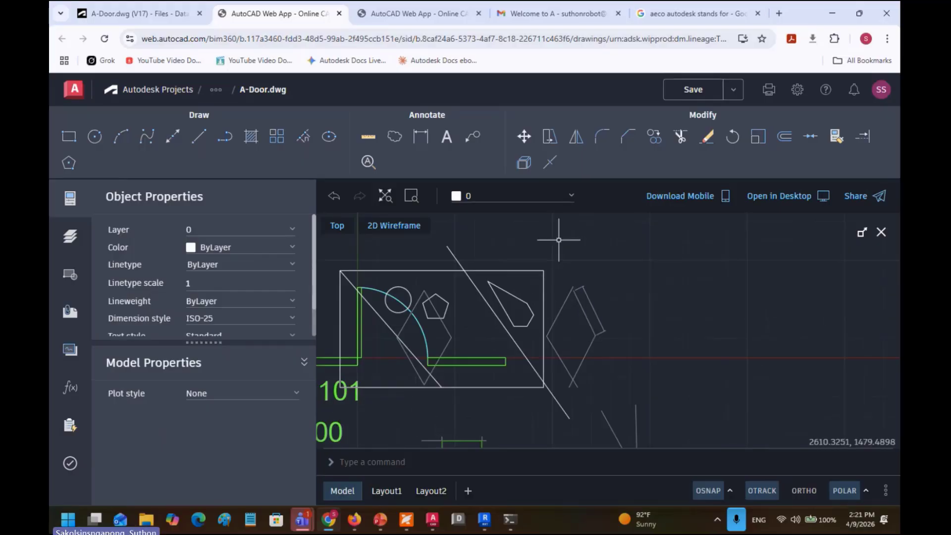
{"action": "left_click", "coordinate": [517, 252]}
{"action": "left_click", "coordinate": [517, 253]}
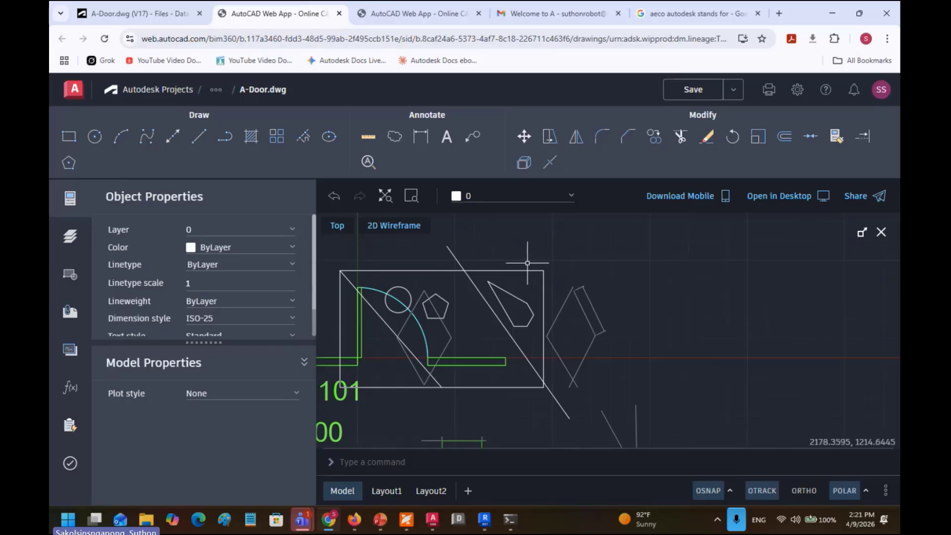
{"action": "left_click_drag", "start_coordinate": [540, 259], "coordinate": [569, 255]}
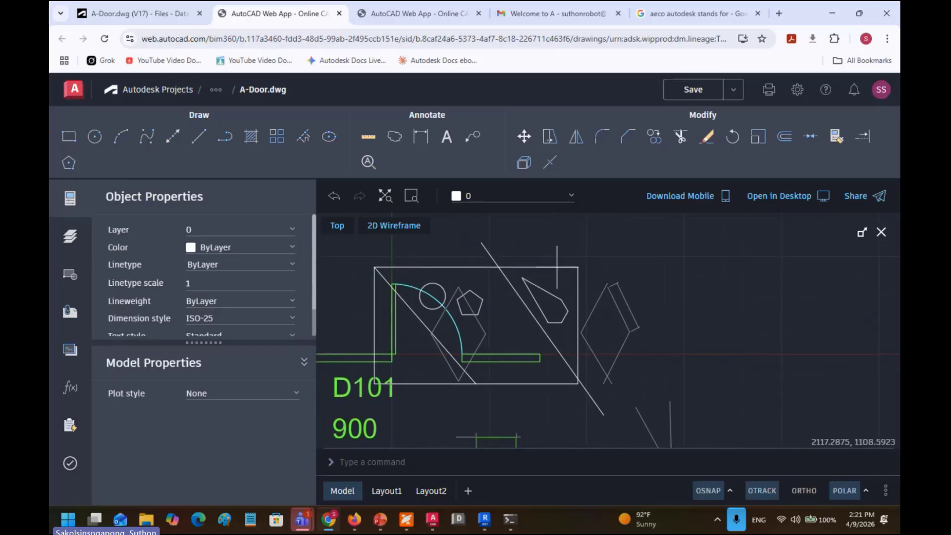
{"action": "left_click", "coordinate": [557, 267]}
Step: Delete the rectangle, kite-shaped polyline, long diagonal line and GEOMETRY CLEANUP xref
{"action": "key", "text": "Delete"}
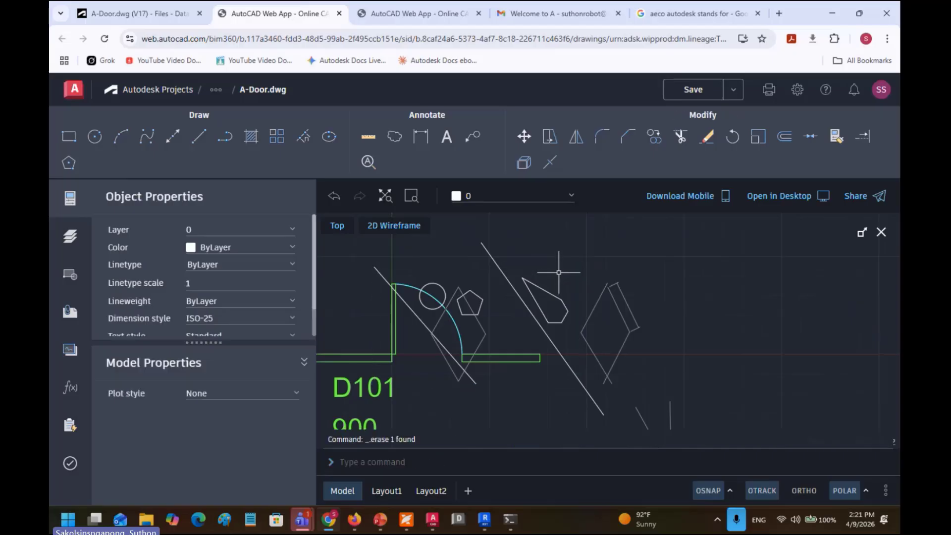
{"action": "left_click", "coordinate": [544, 291]}
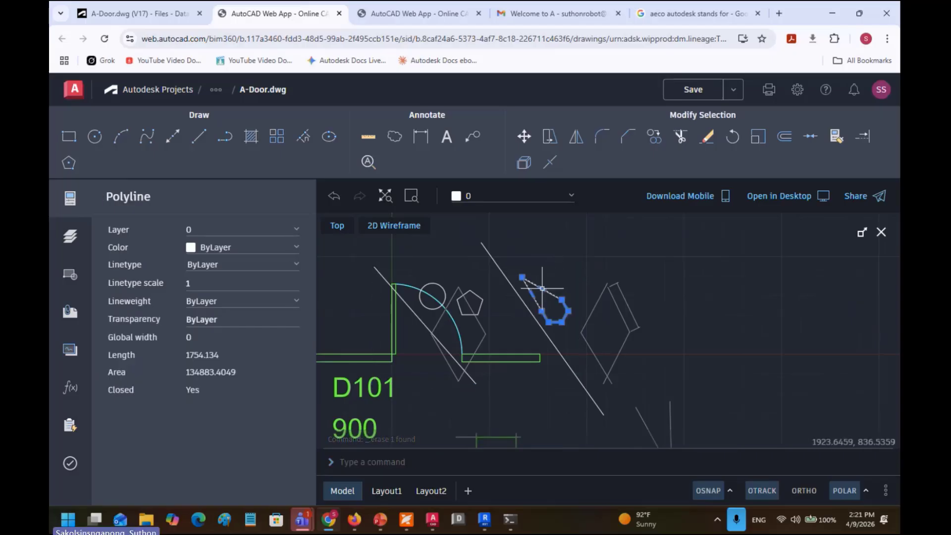
{"action": "key", "text": "Delete"}
{"action": "left_click", "coordinate": [540, 325]}
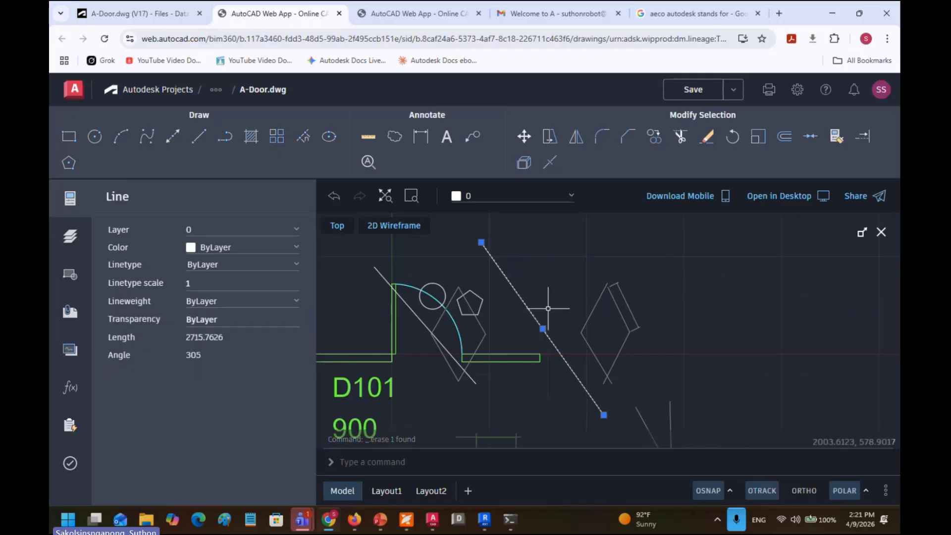
{"action": "key", "text": "Delete"}
{"action": "left_click", "coordinate": [587, 320]}
{"action": "key", "text": "Delete"}
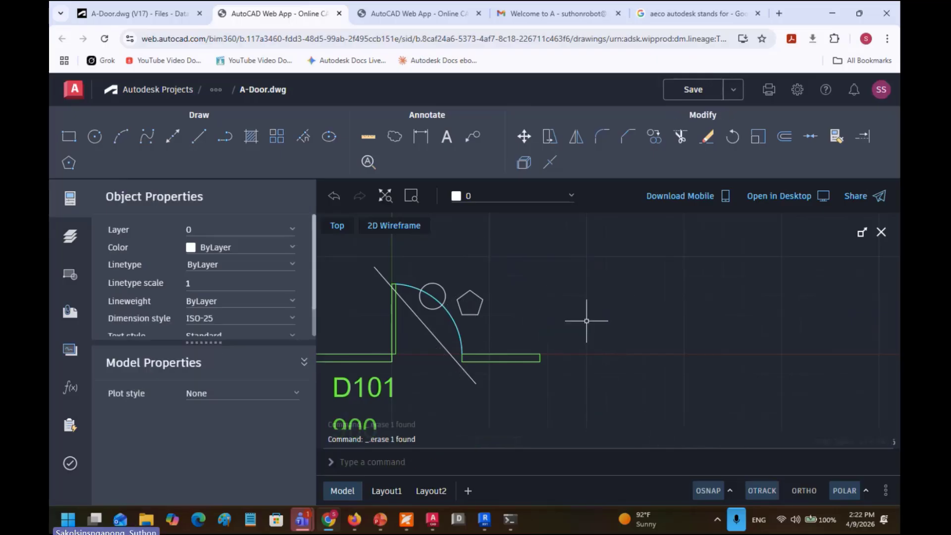
Step: Delete the pentagon, the small circle and the diagonal line across the door swing
{"action": "left_click_drag", "start_coordinate": [500, 311], "coordinate": [608, 297]}
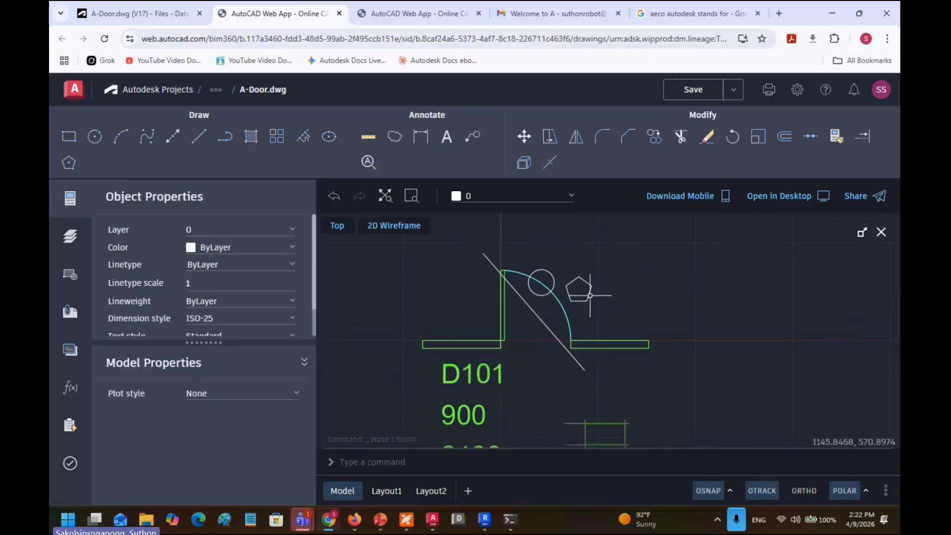
{"action": "left_click", "coordinate": [587, 287]}
{"action": "key", "text": "Delete"}
{"action": "left_click", "coordinate": [552, 284]}
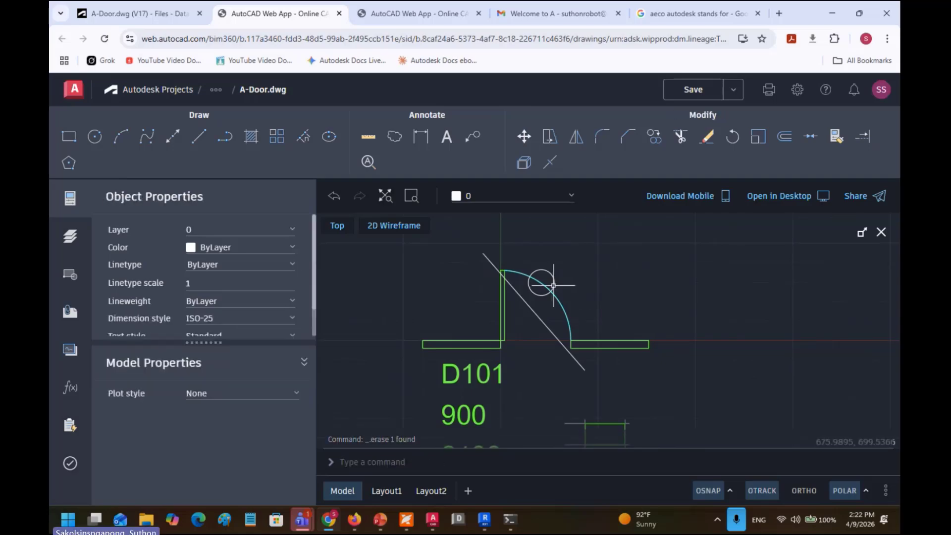
{"action": "key", "text": "Delete"}
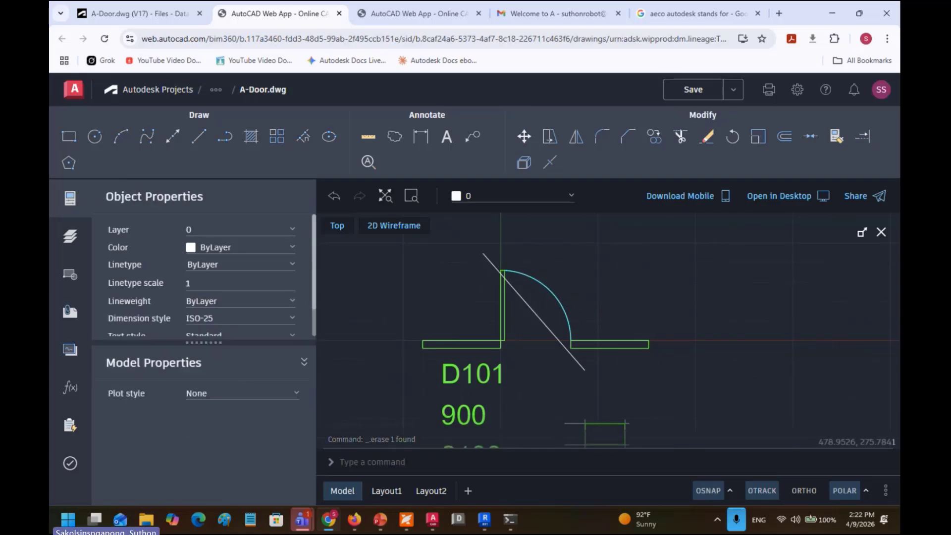
{"action": "left_click", "coordinate": [538, 318]}
{"action": "key", "text": "Delete"}
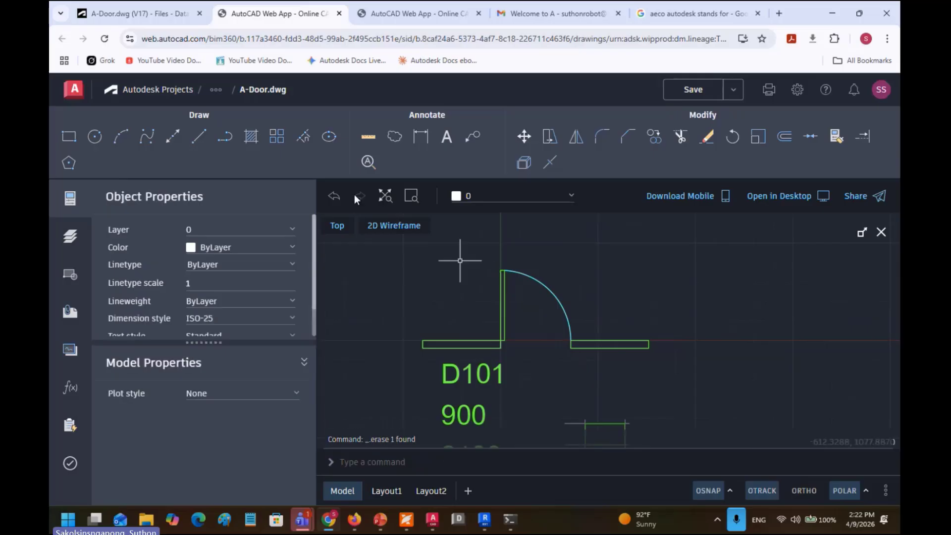
Step: Save the cleaned-up drawing in AutoCAD Web and go back to the Forma viewer tab
{"action": "left_click", "coordinate": [153, 20]}
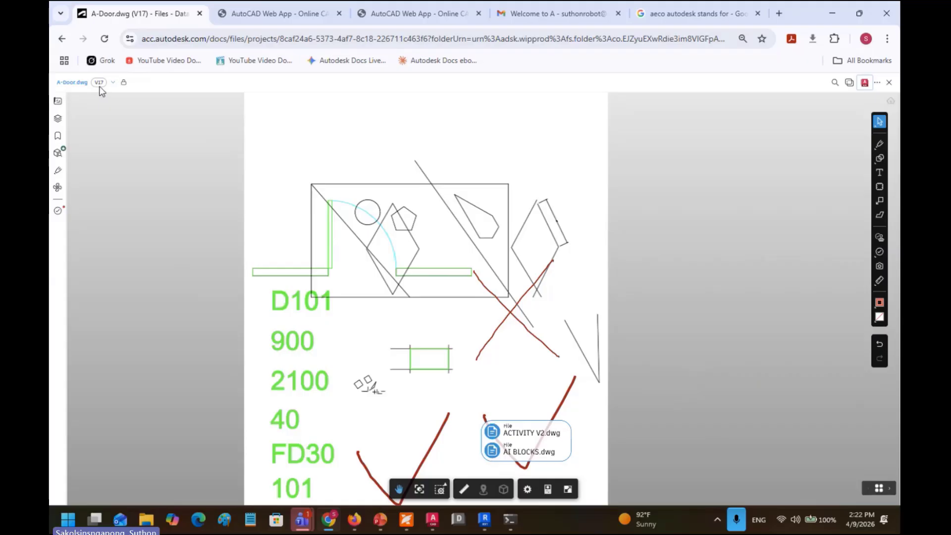
{"action": "left_click", "coordinate": [235, 20]}
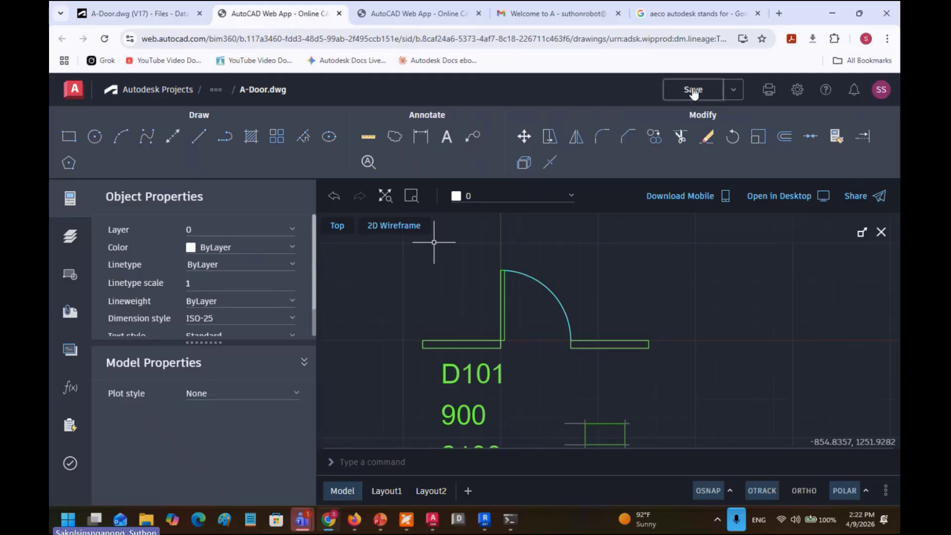
{"action": "left_click", "coordinate": [694, 91]}
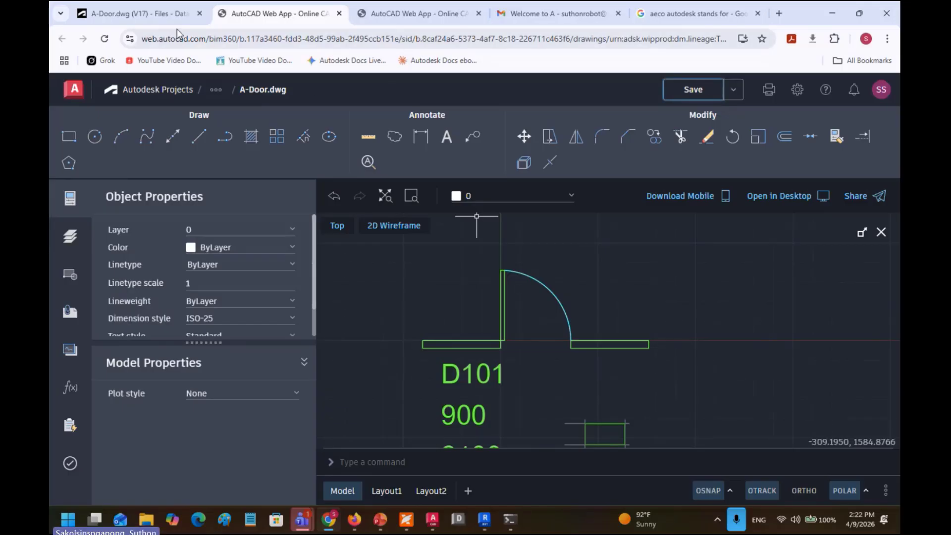
{"action": "left_click", "coordinate": [144, 15]}
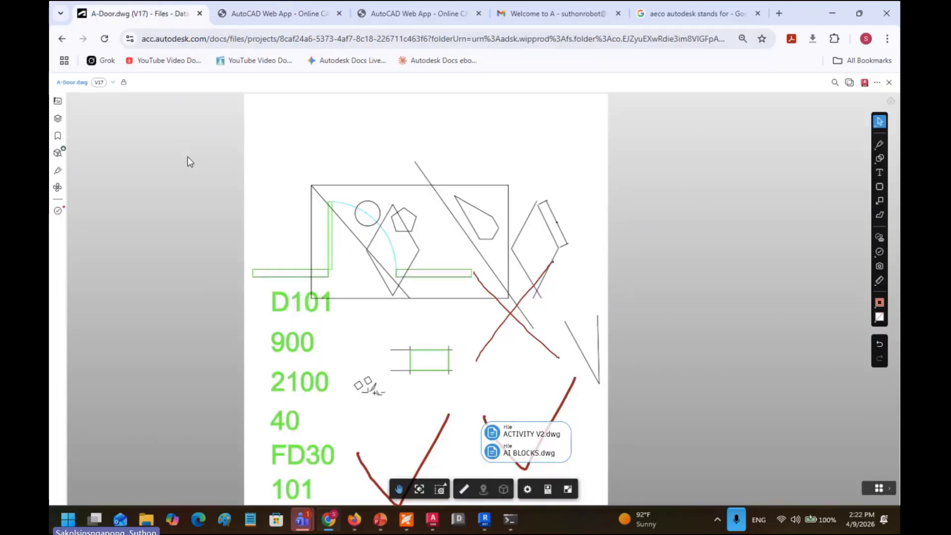
Step: Refresh the page with F5 so A-Door.dwg loads at version V18
{"action": "key", "text": "F5"}
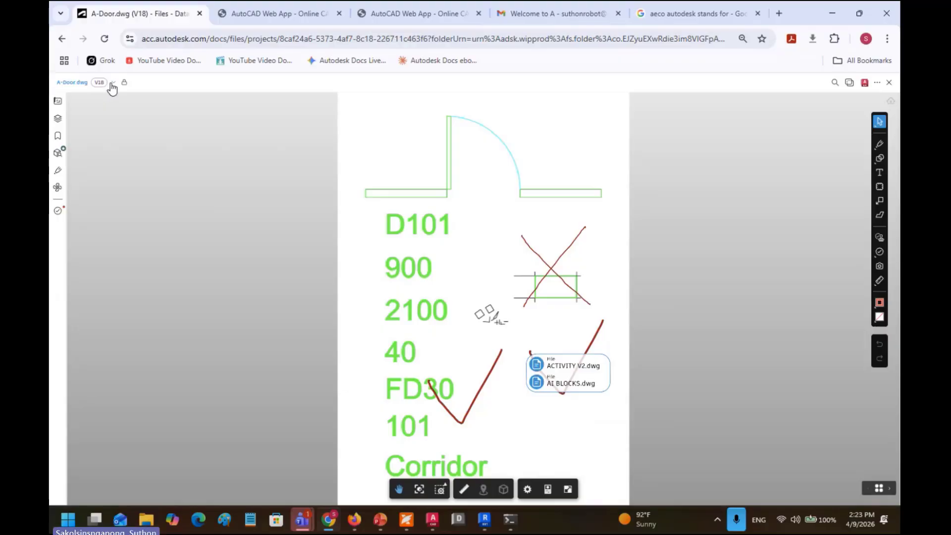
{"action": "left_click", "coordinate": [112, 83]}
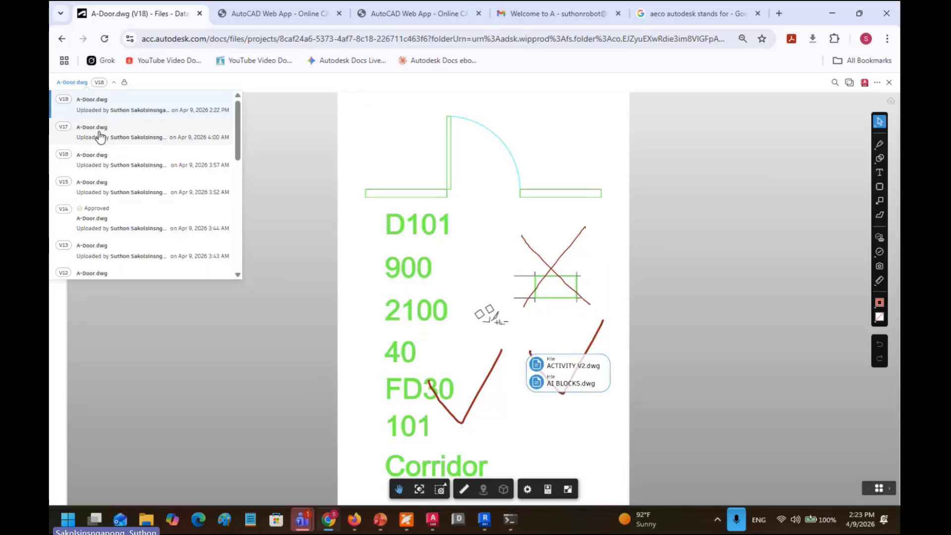
{"action": "scroll", "coordinate": [212, 181], "scroll_direction": "down", "scroll_amount": 6}
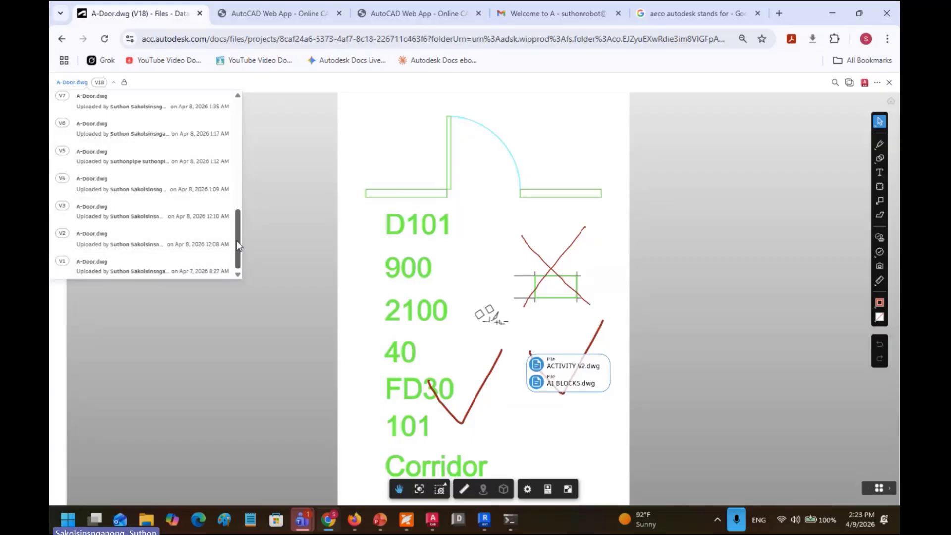
{"action": "mouse_move", "coordinate": [237, 241]}
{"action": "left_mouse_down"}
{"action": "mouse_move", "coordinate": [239, 230]}
{"action": "mouse_move", "coordinate": [239, 240]}
{"action": "left_mouse_up"}
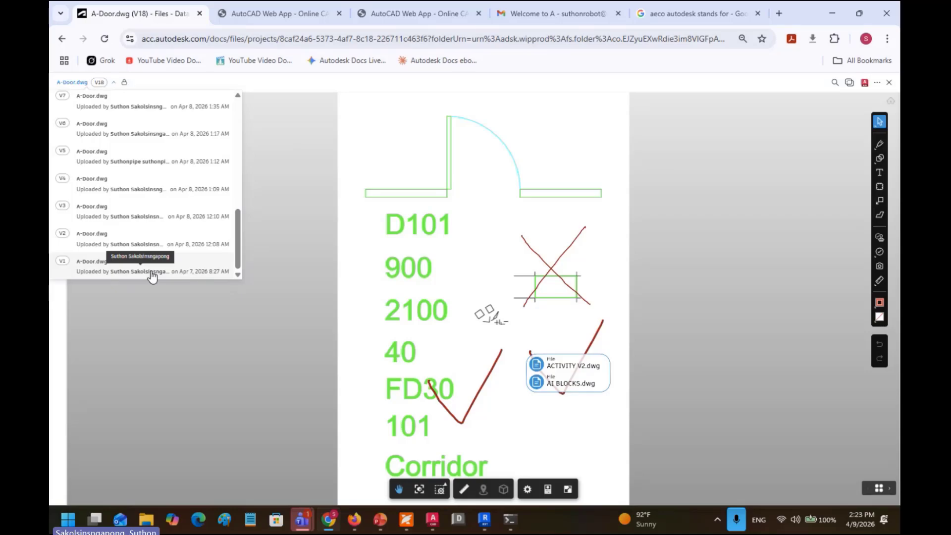
{"action": "left_click_drag", "start_coordinate": [236, 240], "coordinate": [250, 117]}
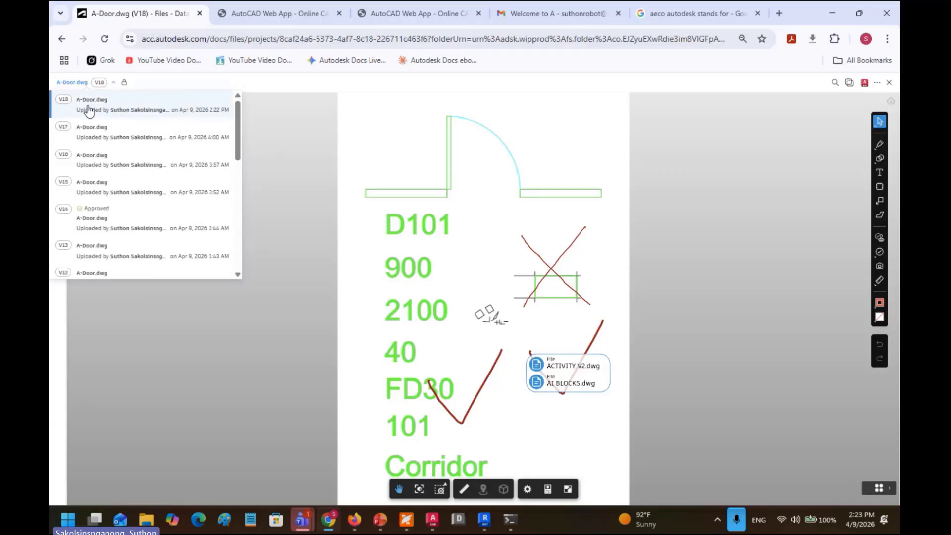
{"action": "left_click_drag", "start_coordinate": [235, 143], "coordinate": [236, 250]}
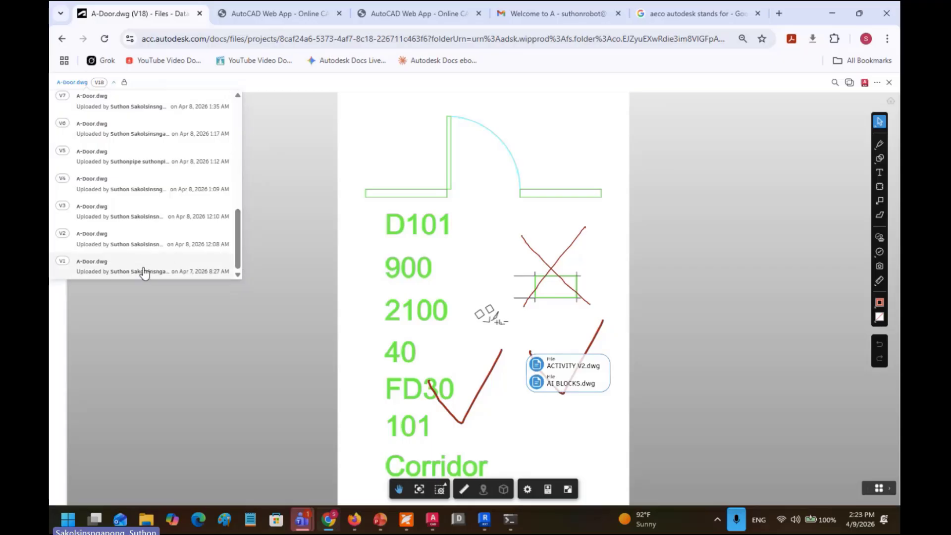
{"action": "left_click", "coordinate": [146, 272]}
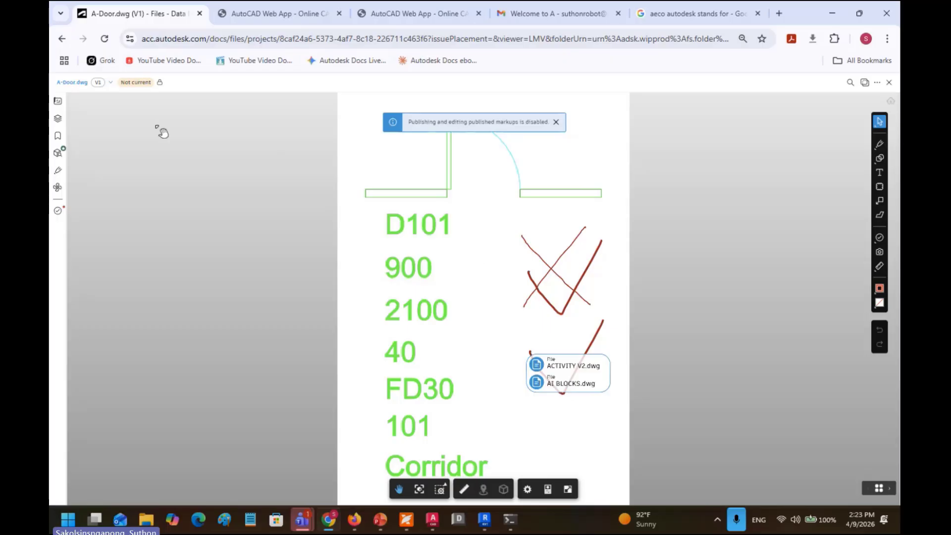
{"action": "left_click", "coordinate": [97, 83]}
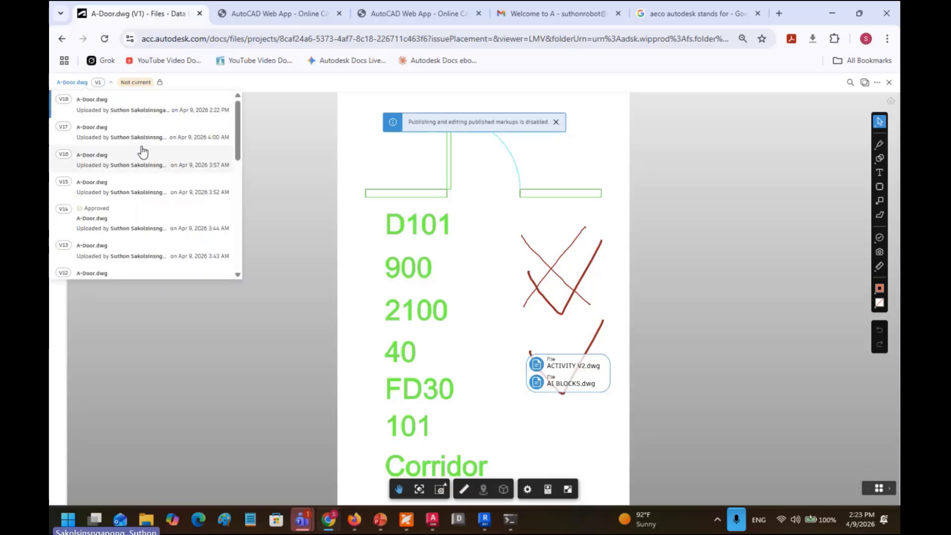
{"action": "left_click", "coordinate": [116, 109]}
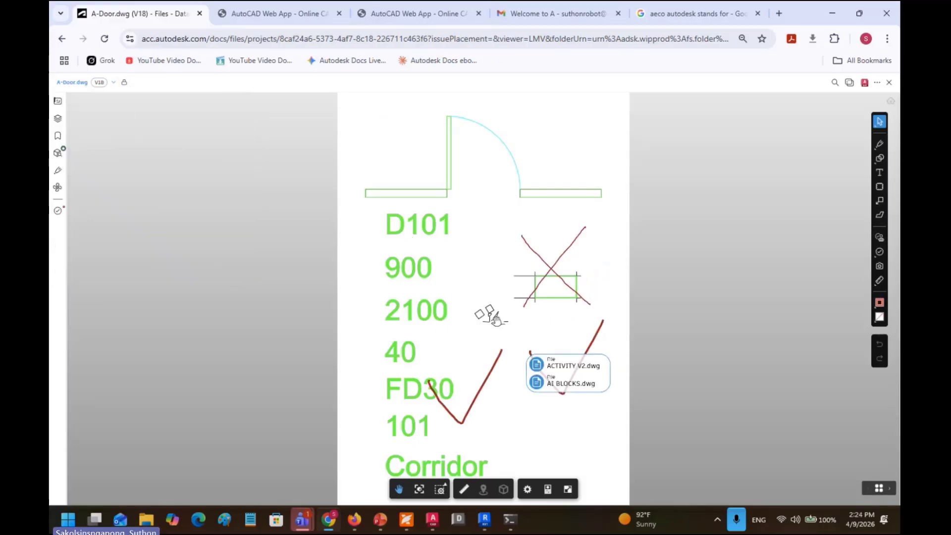
Step: Check the version list and keep the drawing on V18
{"action": "mouse_move", "coordinate": [517, 240]}
{"action": "left_mouse_down"}
{"action": "mouse_move", "coordinate": [377, 255]}
{"action": "mouse_move", "coordinate": [481, 255]}
{"action": "left_mouse_up"}
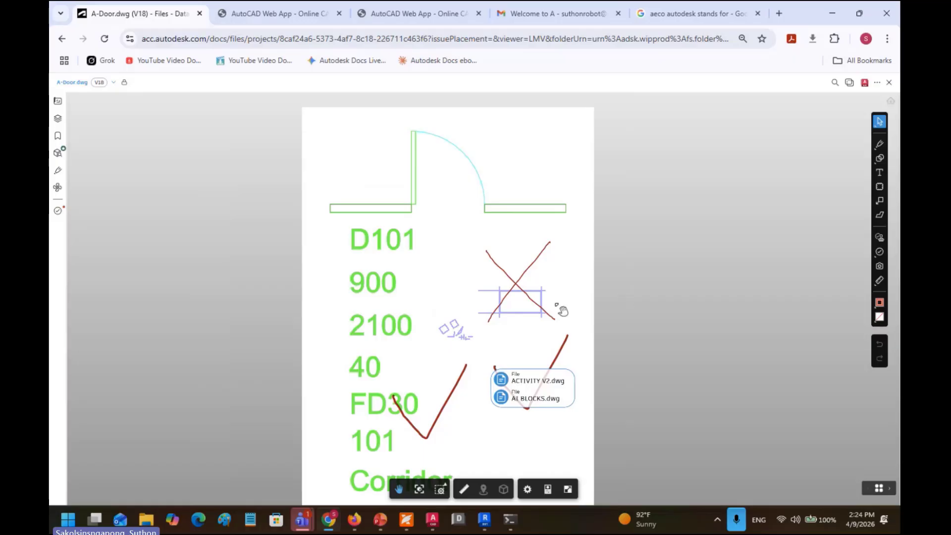
{"action": "left_click", "coordinate": [100, 83]}
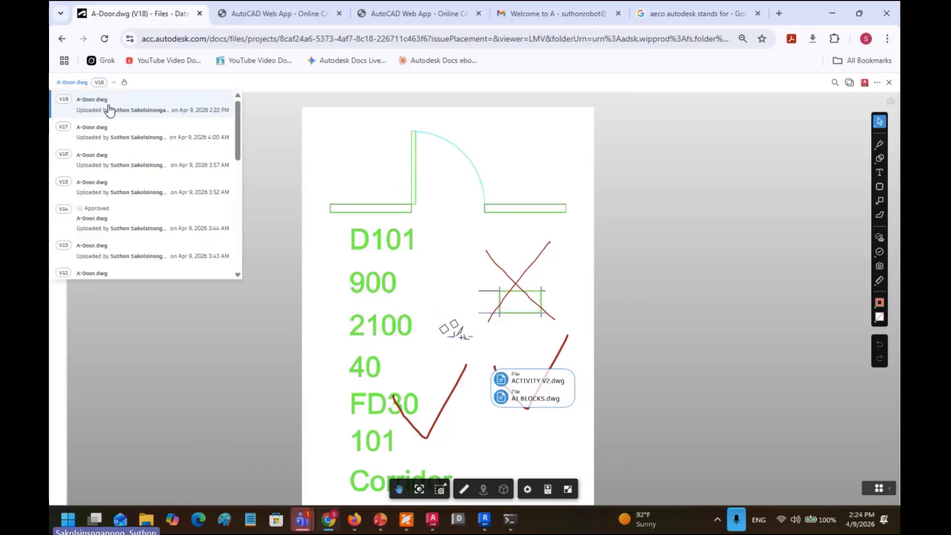
{"action": "left_click", "coordinate": [109, 108]}
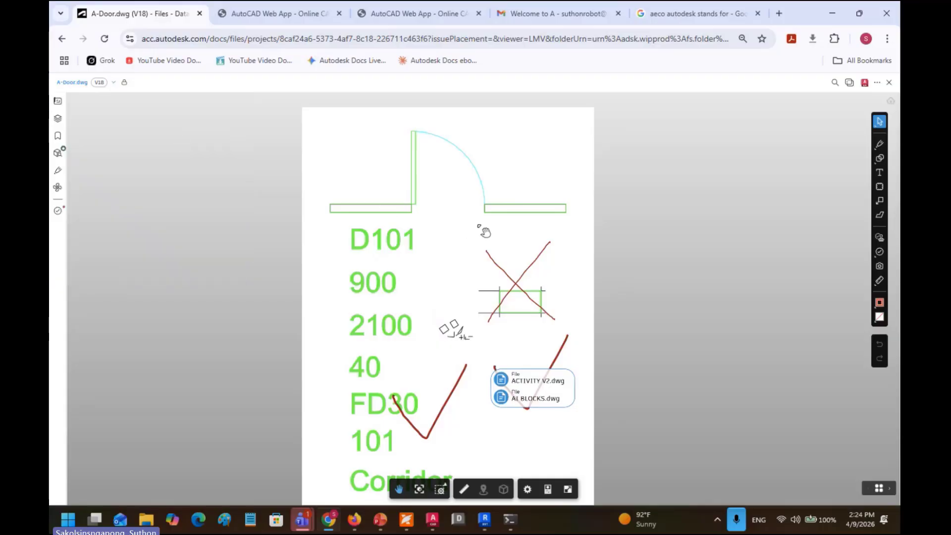
{"action": "mouse_move", "coordinate": [520, 226]}
{"action": "left_mouse_down"}
{"action": "mouse_move", "coordinate": [424, 227]}
{"action": "mouse_move", "coordinate": [518, 228]}
{"action": "left_mouse_up"}
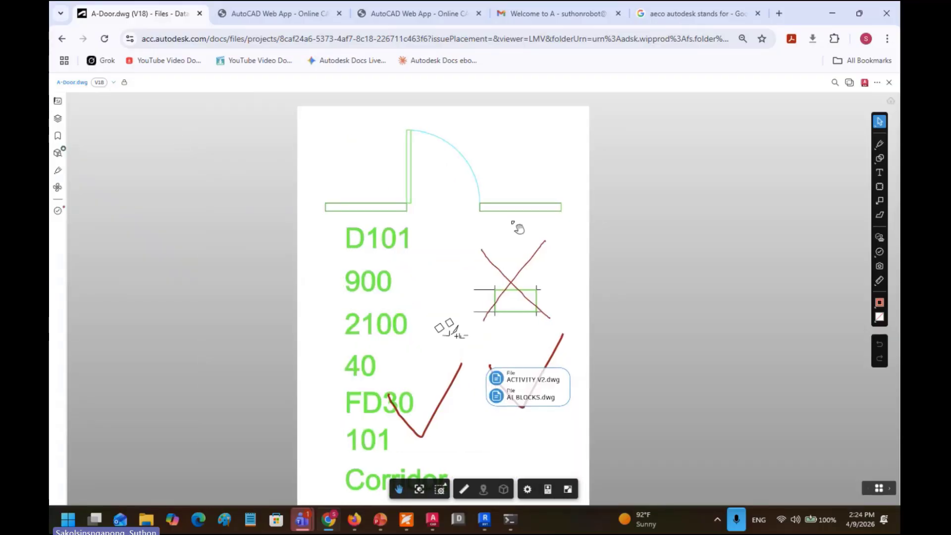
Step: Delete both red strokes of the X markup, confirming each permanent deletion
{"action": "left_click", "coordinate": [520, 289]}
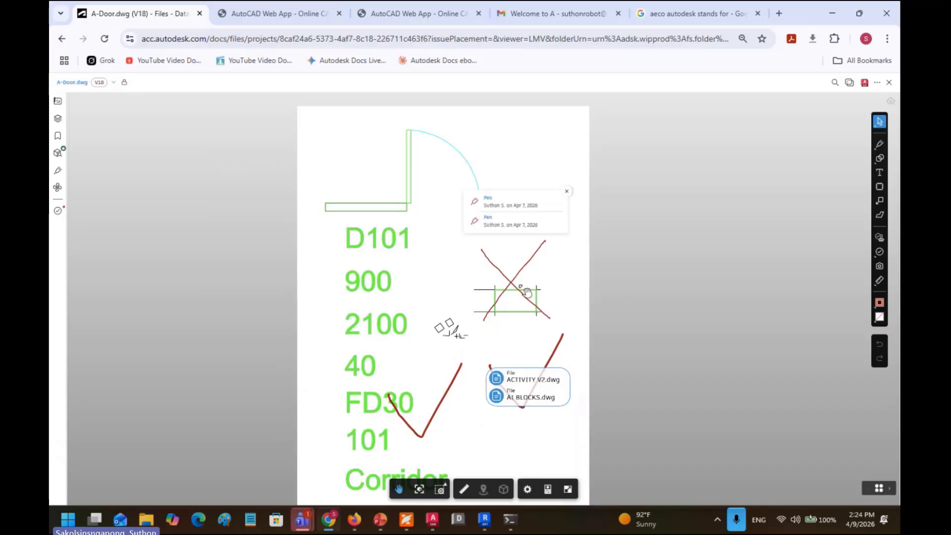
{"action": "left_click", "coordinate": [514, 283]}
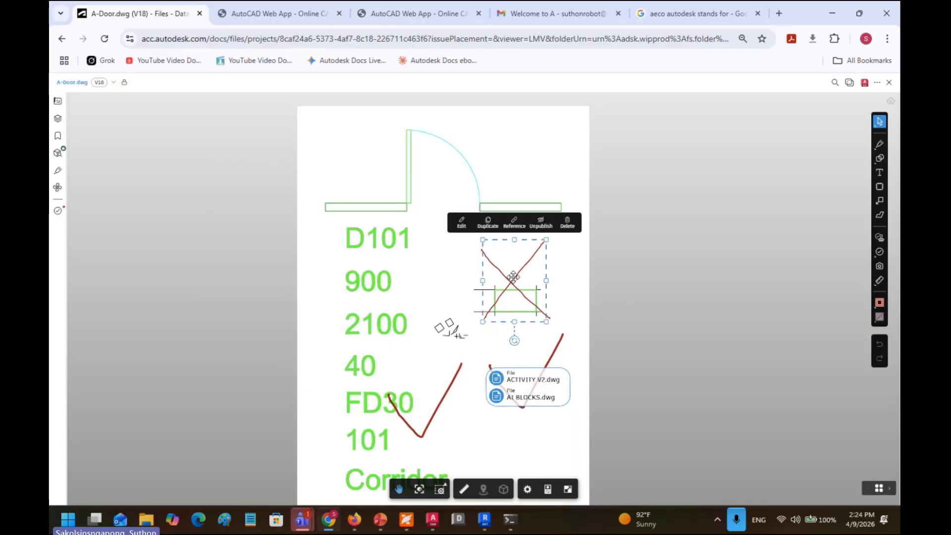
{"action": "key", "text": "Delete"}
{"action": "left_click", "coordinate": [529, 310]}
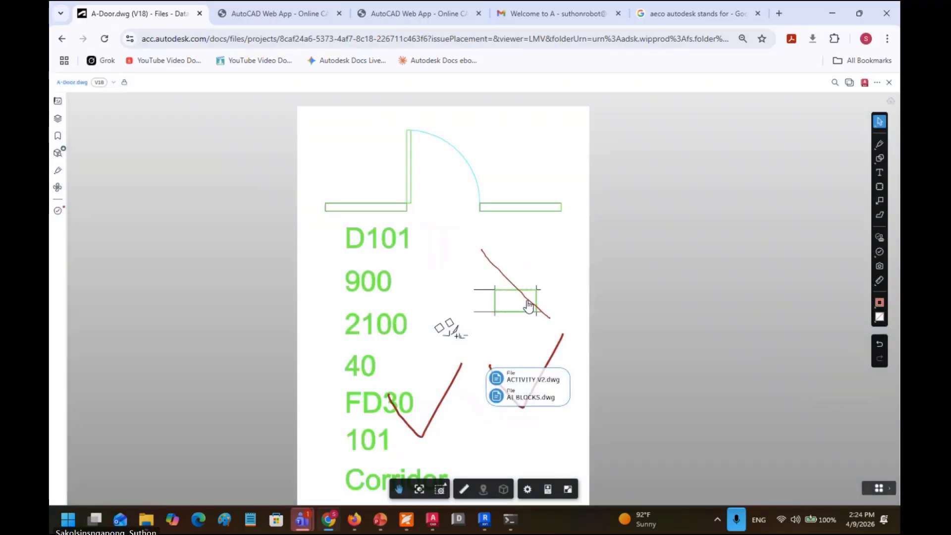
{"action": "left_click", "coordinate": [516, 285]}
{"action": "key", "text": "Delete"}
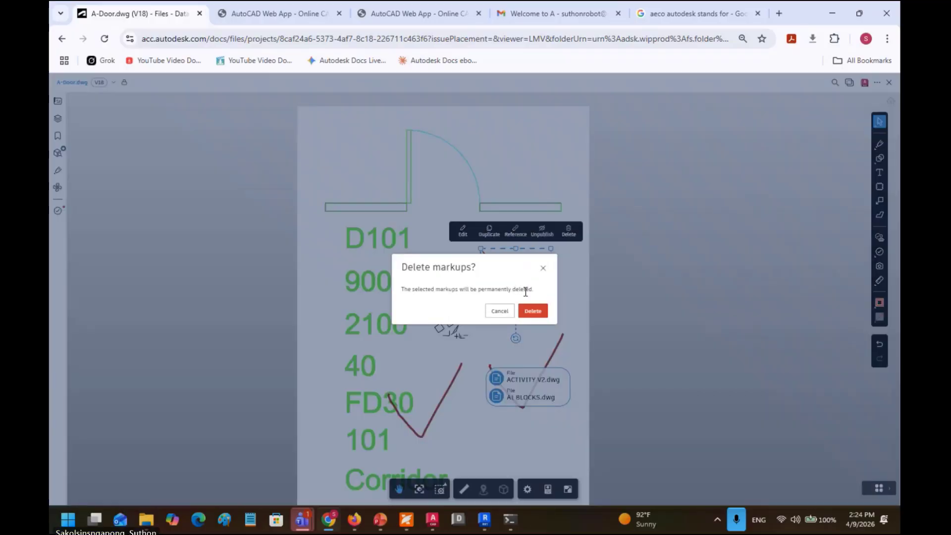
{"action": "left_click", "coordinate": [533, 311]}
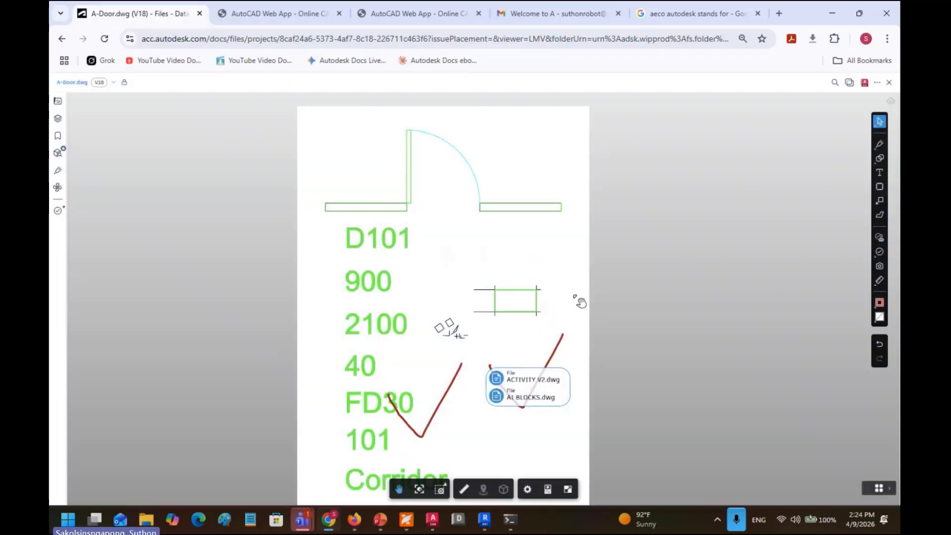
{"action": "left_click_drag", "start_coordinate": [638, 244], "coordinate": [709, 256]}
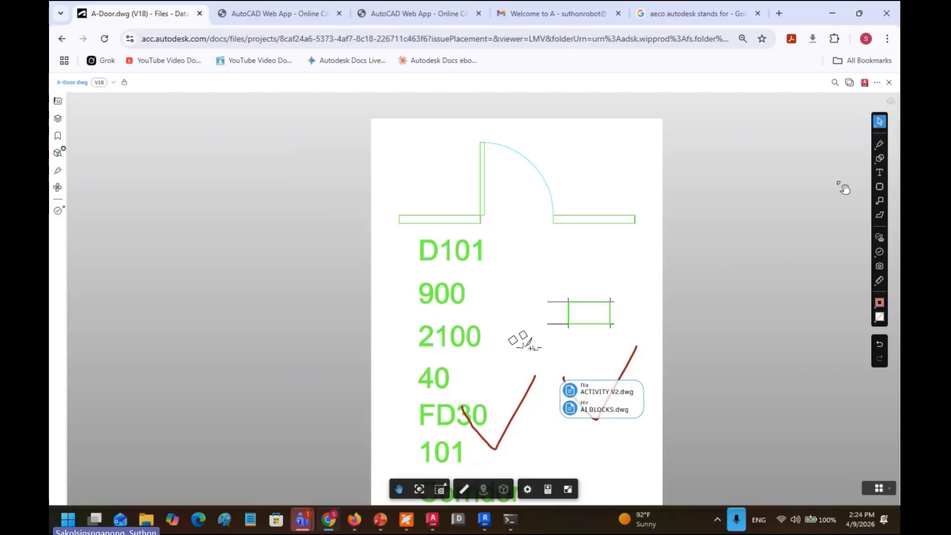
Step: Draw a red freehand pen loop around the door and its swing arc, then select it
{"action": "left_click", "coordinate": [879, 146]}
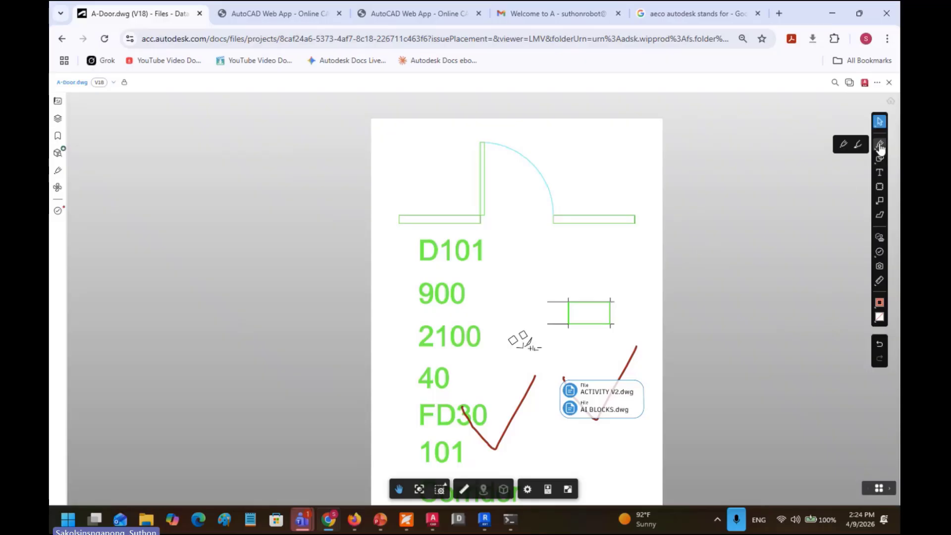
{"action": "left_click", "coordinate": [844, 145]}
{"action": "mouse_move", "coordinate": [542, 135]}
{"action": "left_mouse_down"}
{"action": "mouse_move", "coordinate": [503, 128]}
{"action": "mouse_move", "coordinate": [455, 163]}
{"action": "mouse_move", "coordinate": [458, 216]}
{"action": "mouse_move", "coordinate": [515, 243]}
{"action": "mouse_move", "coordinate": [564, 219]}
{"action": "mouse_move", "coordinate": [558, 150]}
{"action": "mouse_move", "coordinate": [544, 136]}
{"action": "left_mouse_up"}
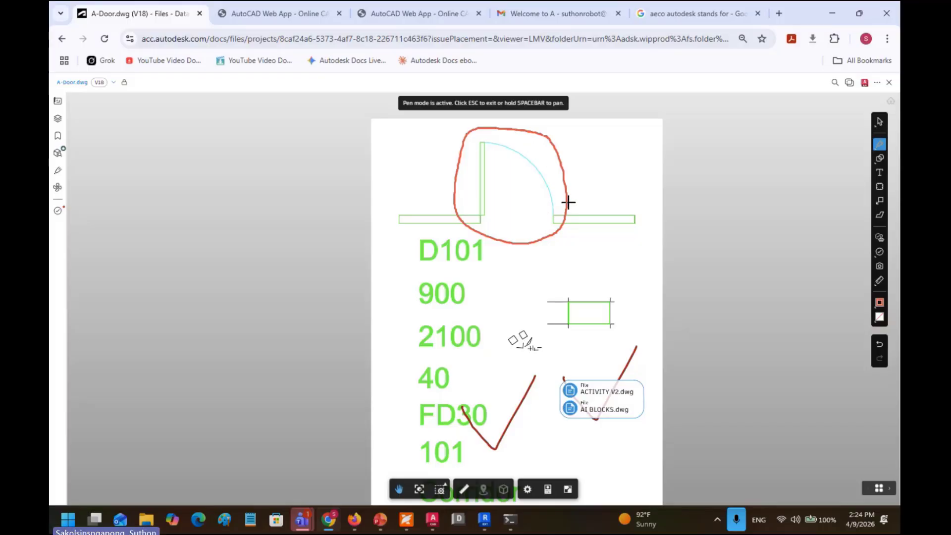
{"action": "left_click", "coordinate": [880, 124]}
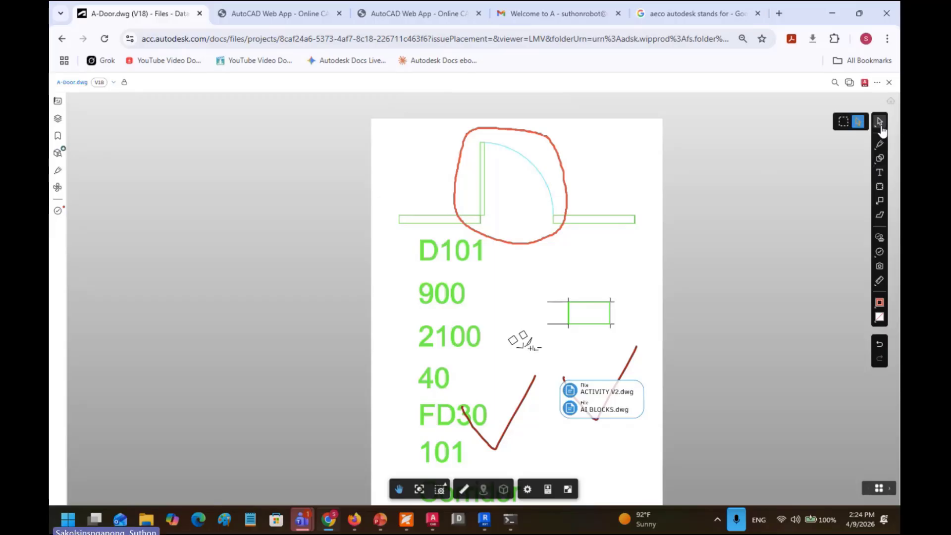
{"action": "left_click", "coordinate": [562, 171]}
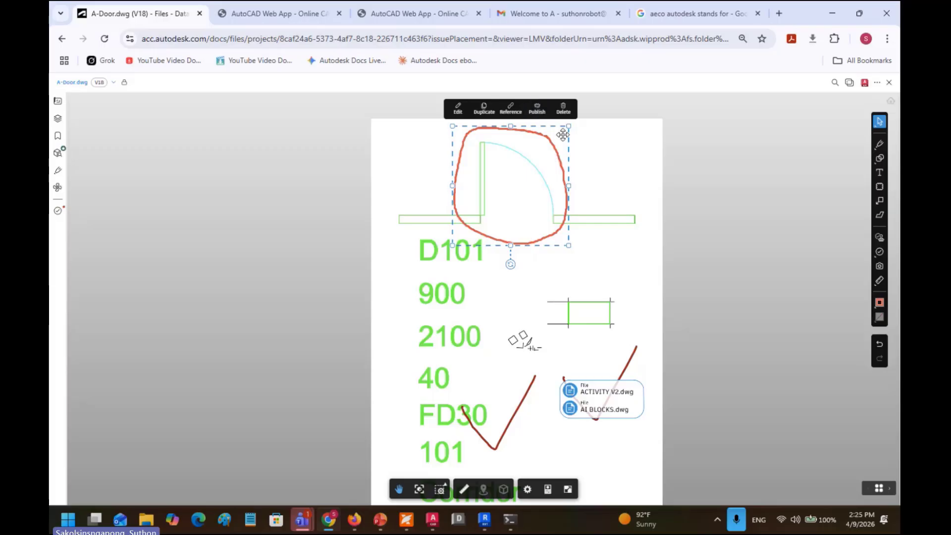
Step: Read the Forma Hourly Notifications email in Gmail, then open A-Door.dwg's more-actions menu
{"action": "left_click", "coordinate": [354, 519]}
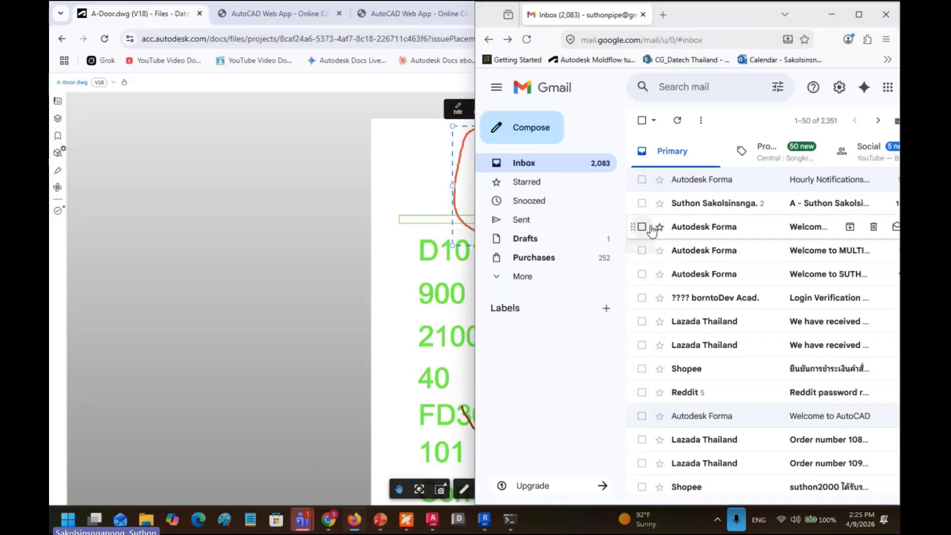
{"action": "mouse_move", "coordinate": [706, 208]}
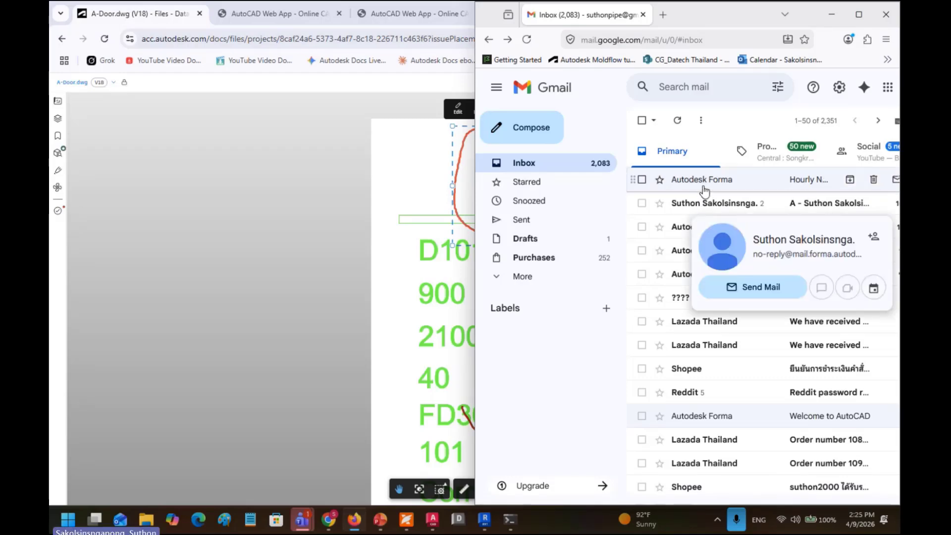
{"action": "left_click", "coordinate": [704, 183]}
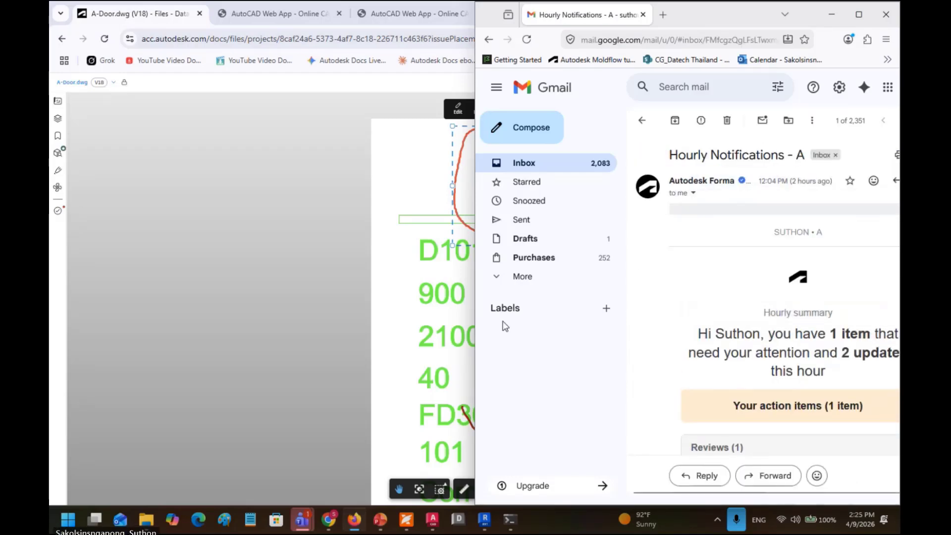
{"action": "left_click", "coordinate": [410, 214]}
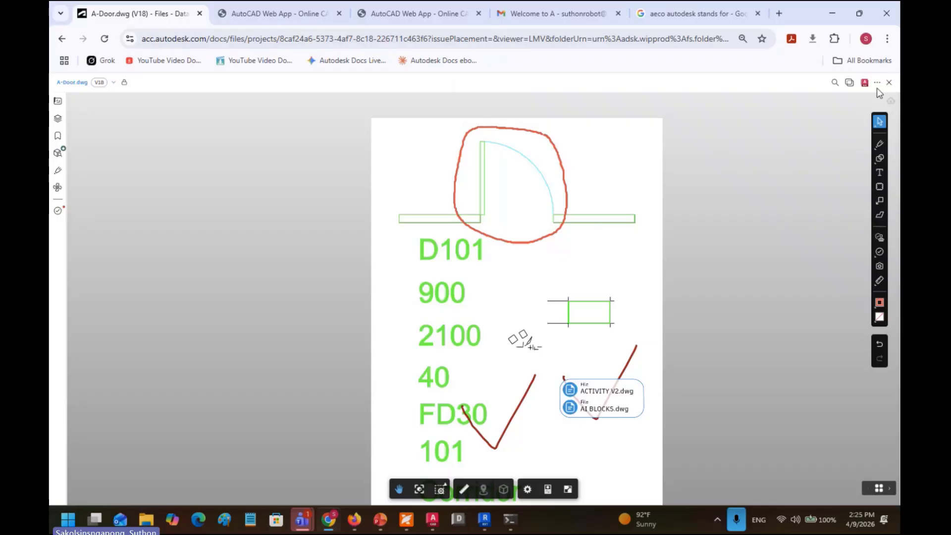
{"action": "left_click", "coordinate": [877, 82]}
Step: Share A-Door.dwg and add three project members as recipients
{"action": "left_click", "coordinate": [837, 125]}
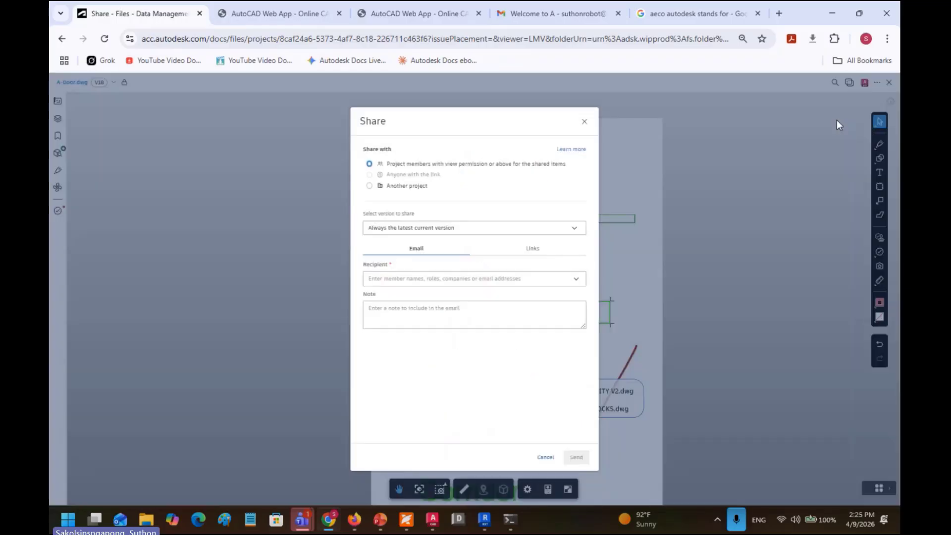
{"action": "triple_click", "coordinate": [432, 145]}
{"action": "left_click", "coordinate": [422, 278]}
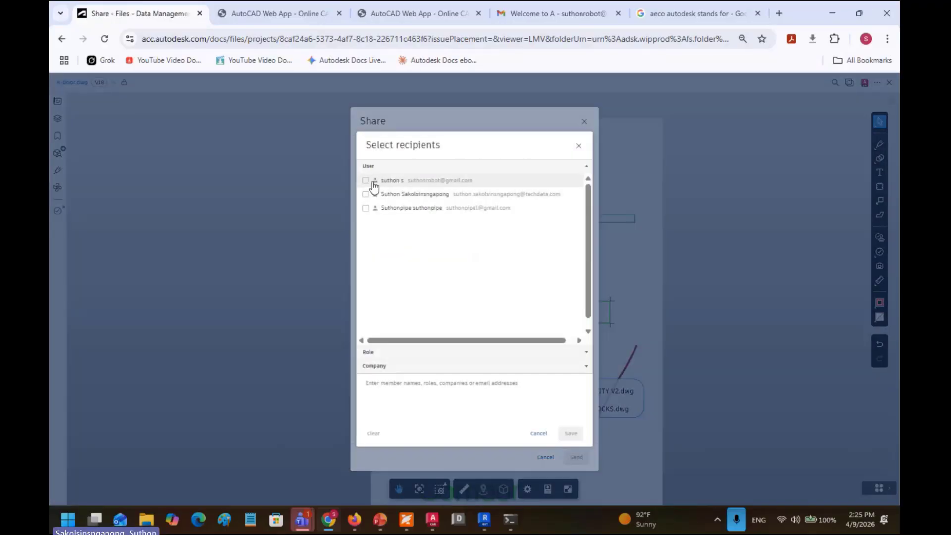
{"action": "left_click", "coordinate": [365, 180]}
{"action": "left_click", "coordinate": [366, 194]}
{"action": "left_click", "coordinate": [366, 208]}
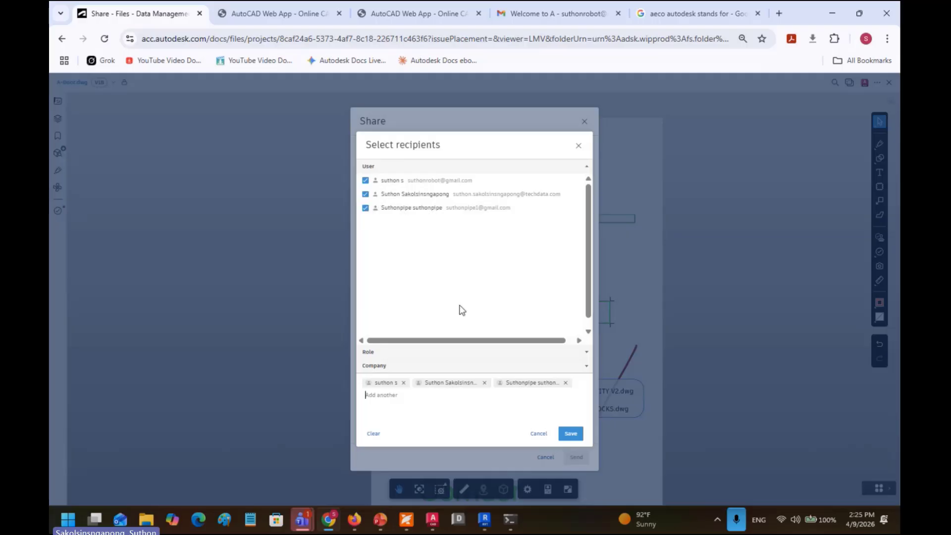
{"action": "left_click", "coordinate": [569, 434]}
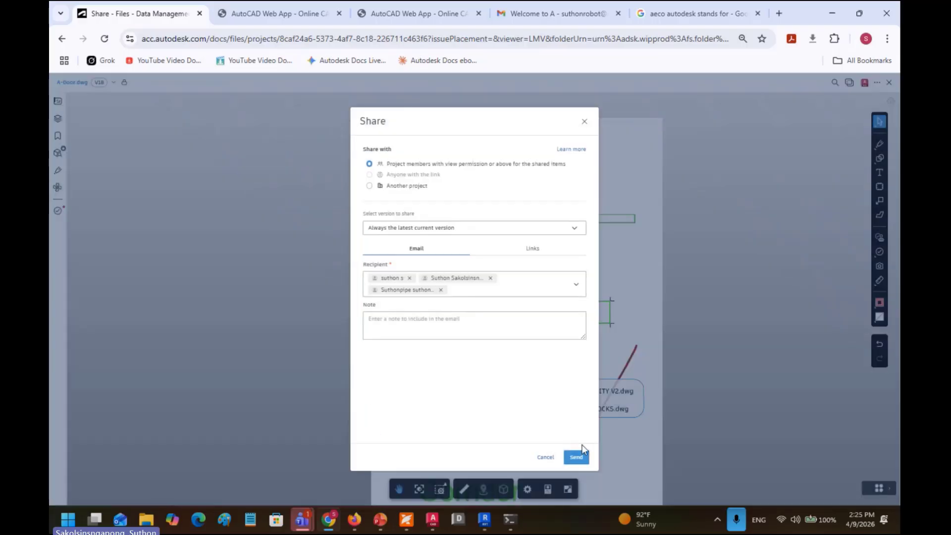
Step: Add the note 'Open this one first. and talk together' and send the share
{"action": "left_click", "coordinate": [456, 325]}
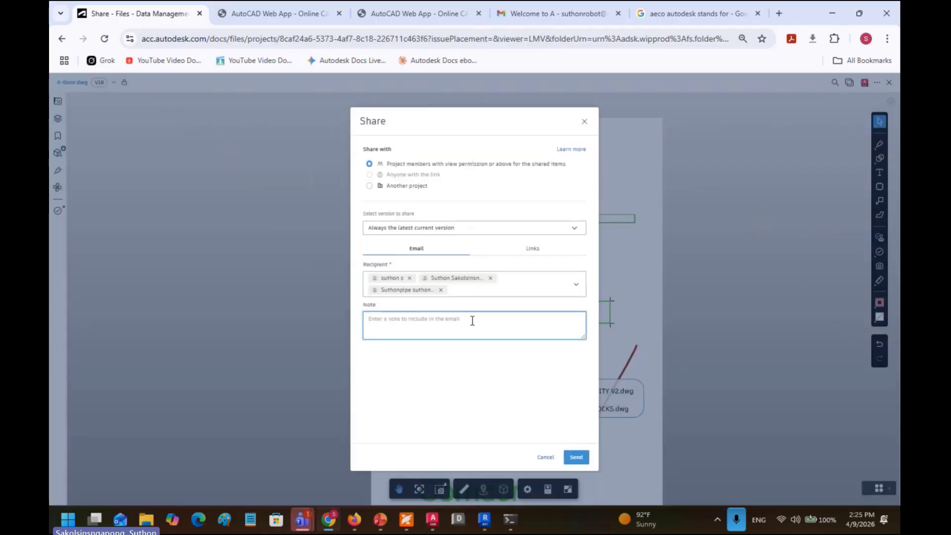
{"action": "type", "text": "qpen"}
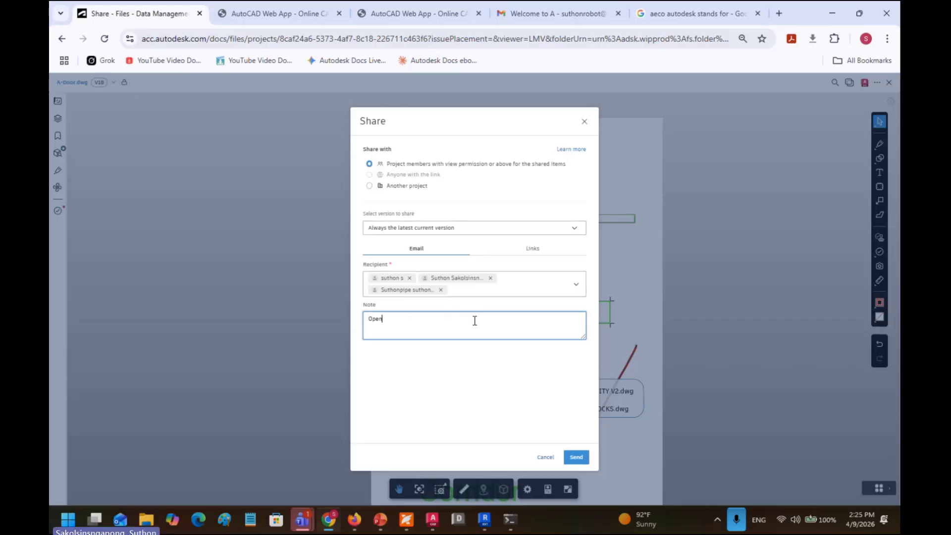
{"action": "type", "text": " this one fi"}
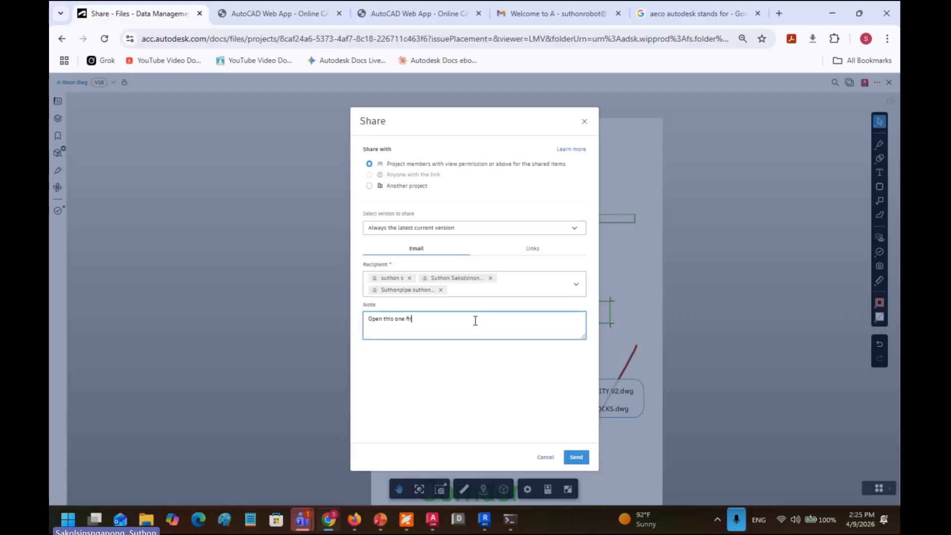
{"action": "type", "text": "rst"}
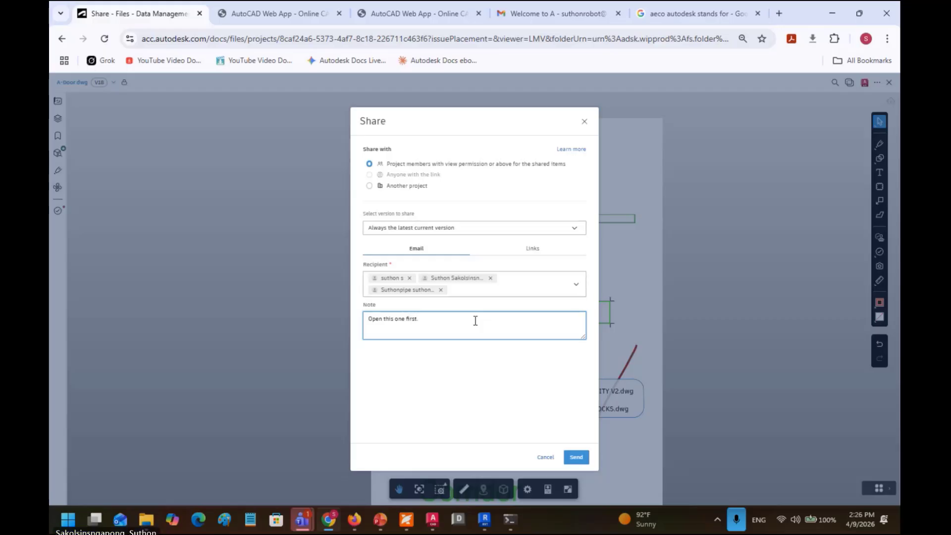
{"action": "type", "text": ". ar"}
{"action": "type", "text": "d talk to"}
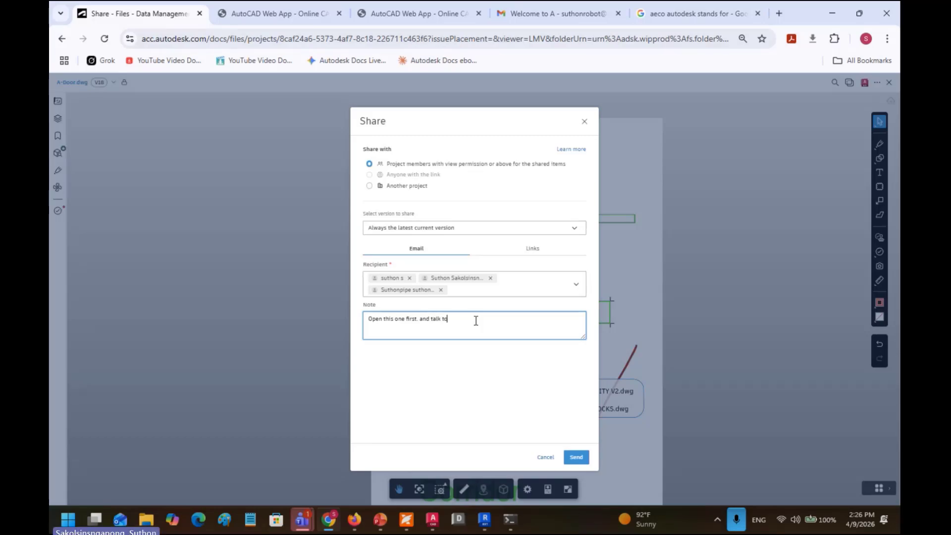
{"action": "type", "text": "gether"}
{"action": "left_click", "coordinate": [574, 455]}
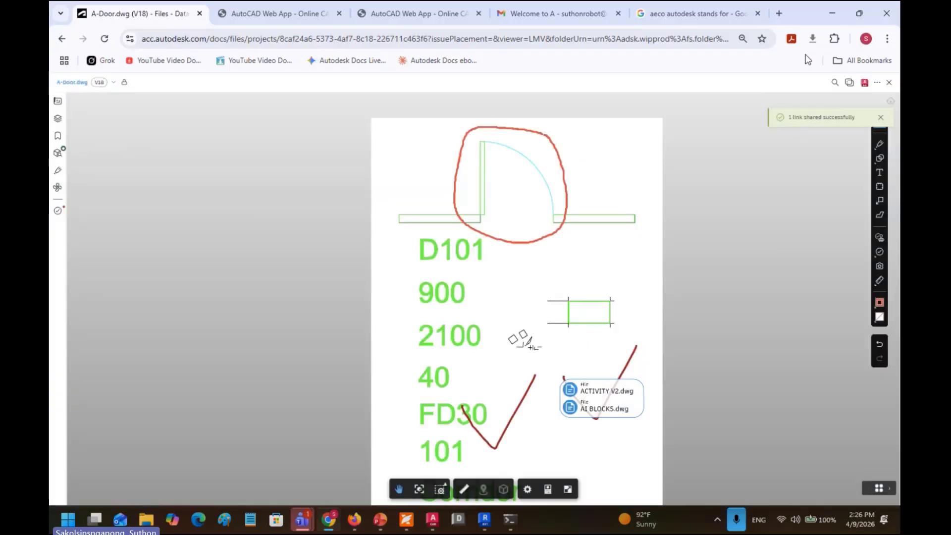
Step: Put Forma on half the screen, open Gmail's Welcome to AutoCAD email and follow Join project
{"action": "left_click_drag", "start_coordinate": [800, 20], "coordinate": [50, 2]}
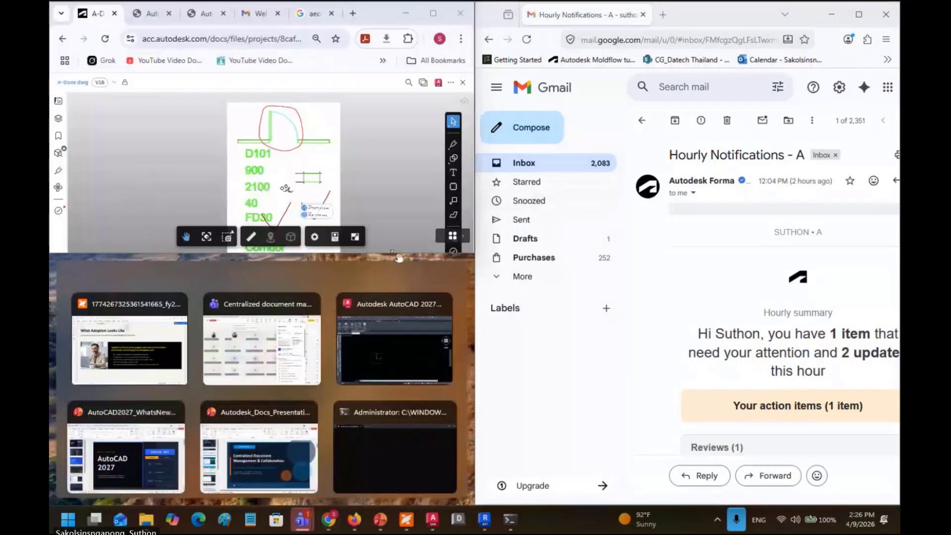
{"action": "left_click_drag", "start_coordinate": [399, 257], "coordinate": [384, 501]}
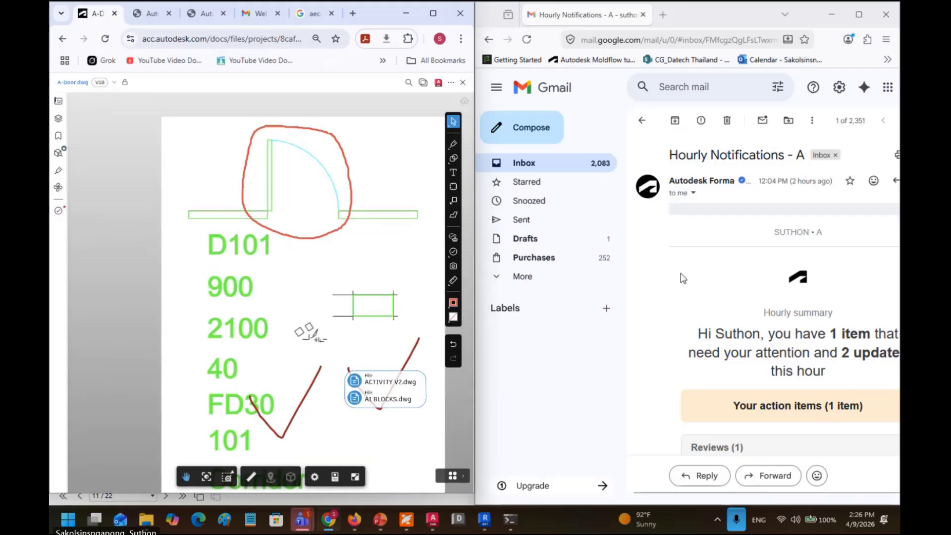
{"action": "left_click", "coordinate": [552, 173]}
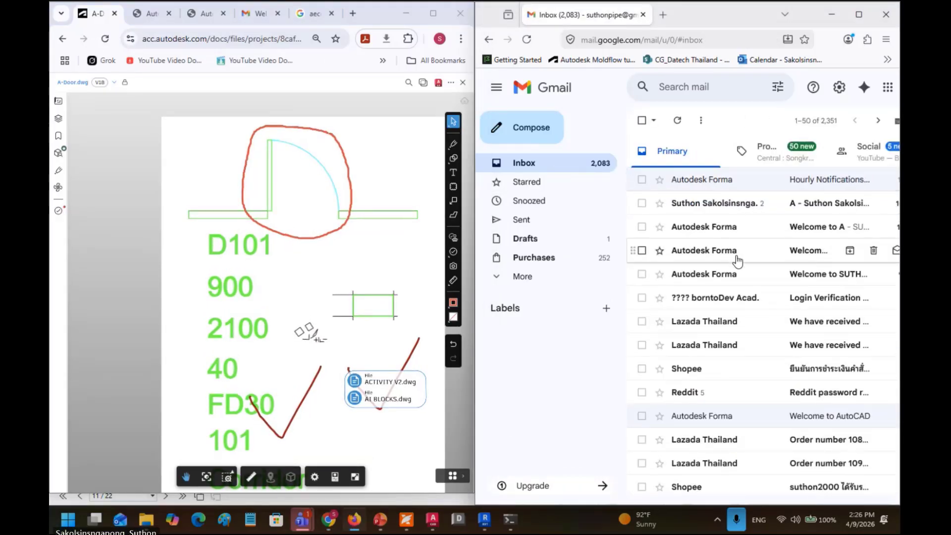
{"action": "left_click", "coordinate": [726, 422]}
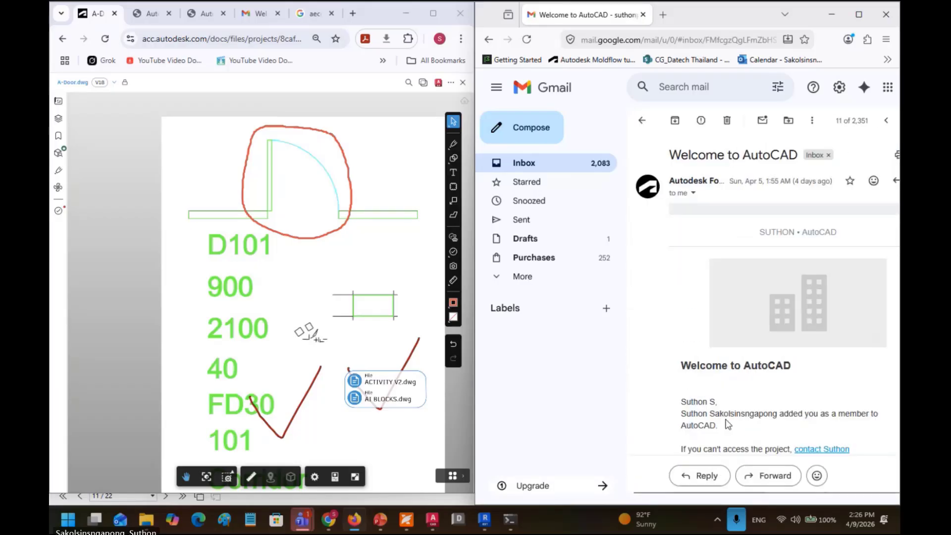
{"action": "scroll", "coordinate": [765, 406], "scroll_direction": "down", "scroll_amount": 5}
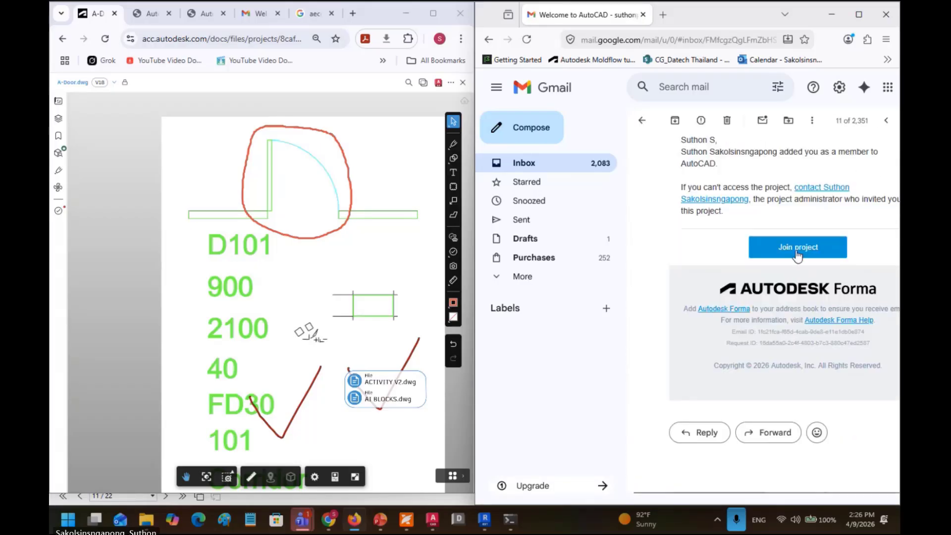
{"action": "left_click", "coordinate": [797, 250]}
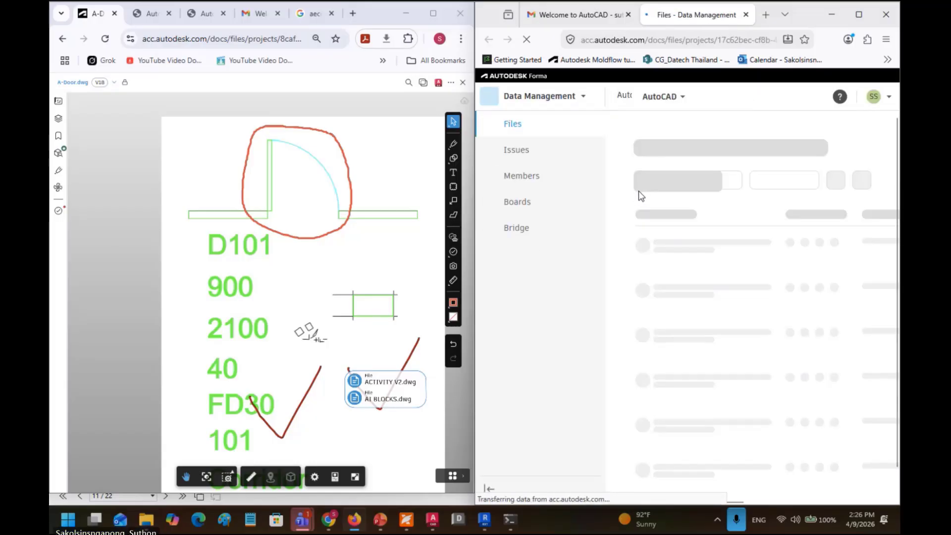
Step: Check the signed-in account, then switch the Files page to Greenfield Office Tower — KL
{"action": "left_click", "coordinate": [667, 101]}
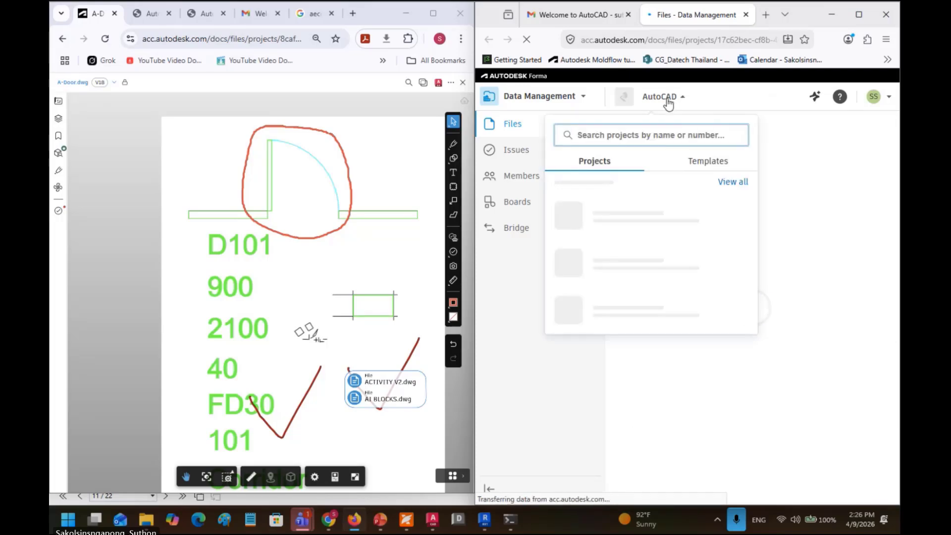
{"action": "left_click", "coordinate": [875, 98]}
{"action": "left_click", "coordinate": [876, 98]}
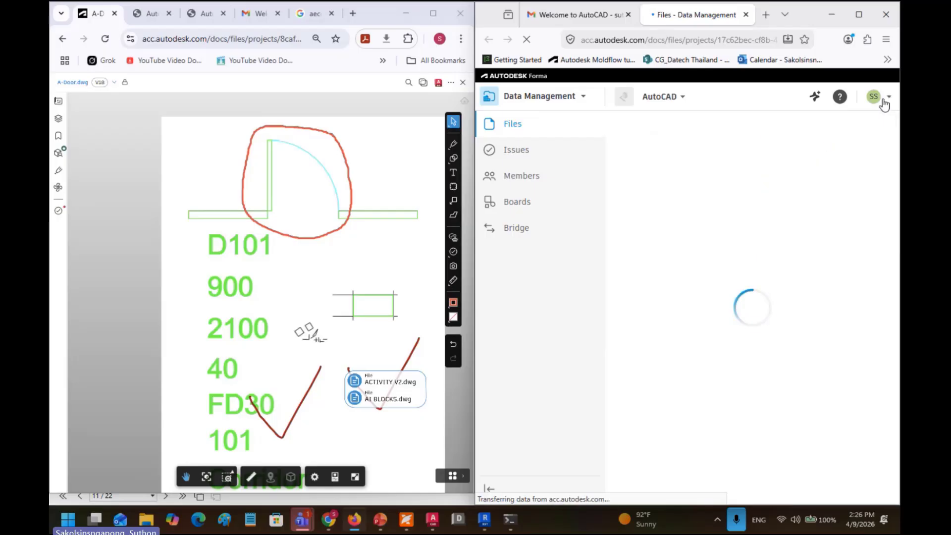
{"action": "left_click", "coordinate": [875, 98]}
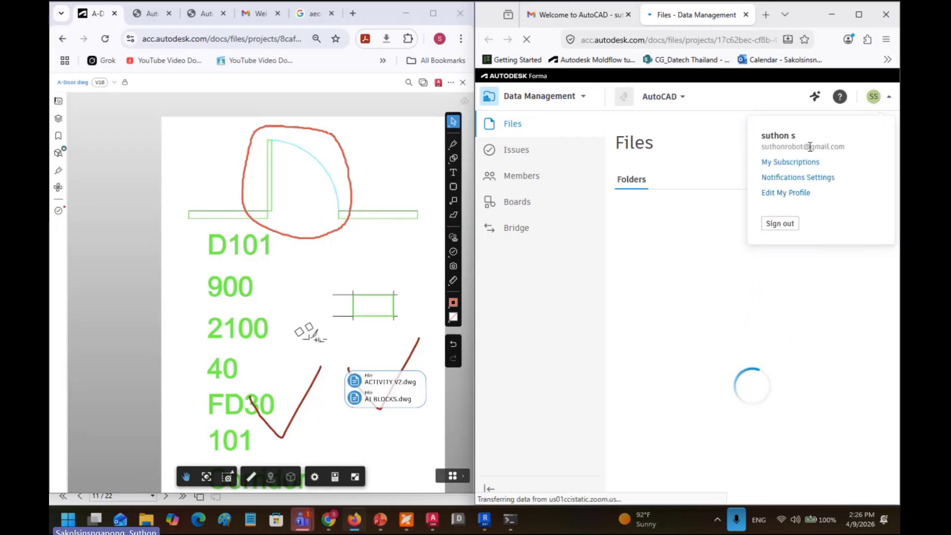
{"action": "left_click", "coordinate": [682, 126]}
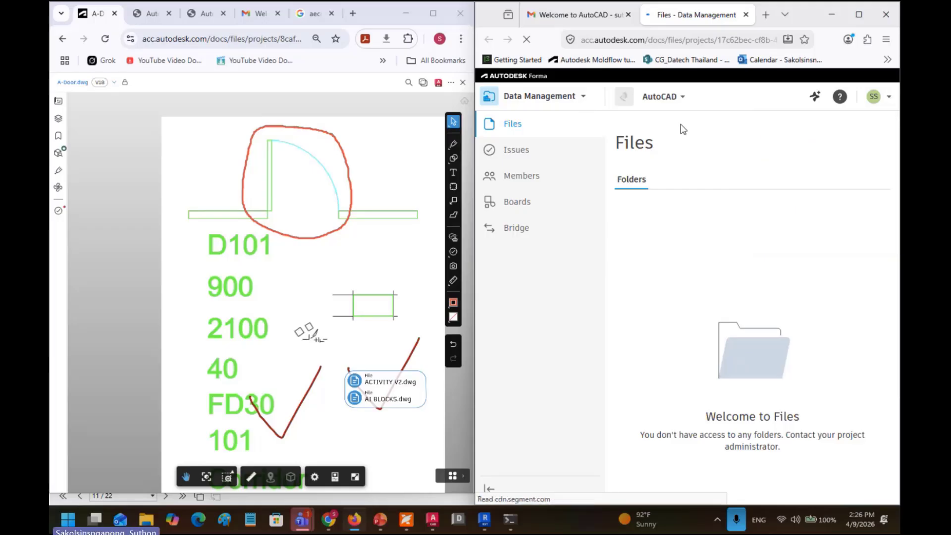
{"action": "left_click", "coordinate": [670, 97]}
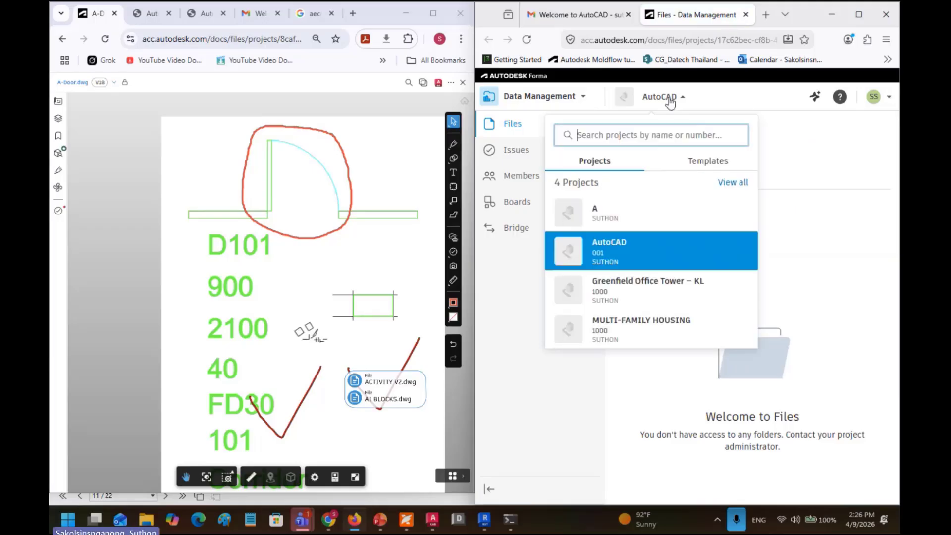
{"action": "left_click", "coordinate": [657, 301]}
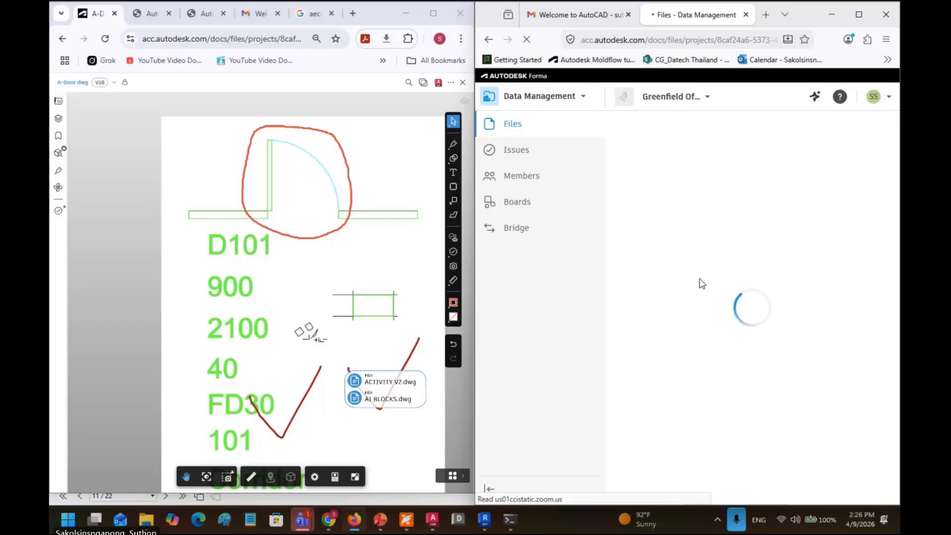
{"action": "left_click", "coordinate": [362, 153]}
Step: Copy the share link for A-Door.dwg from the viewer's Share dialog
{"action": "left_click", "coordinate": [450, 82]}
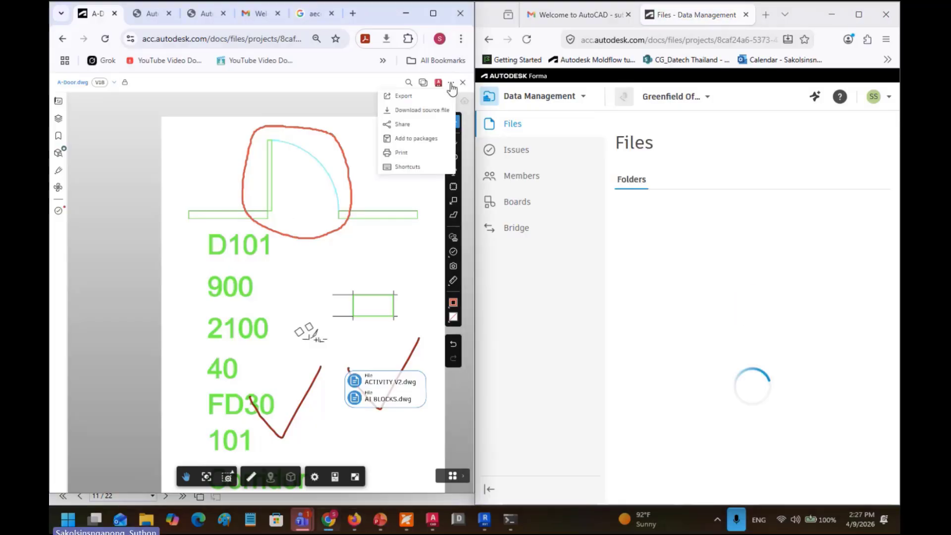
{"action": "left_click", "coordinate": [420, 129]}
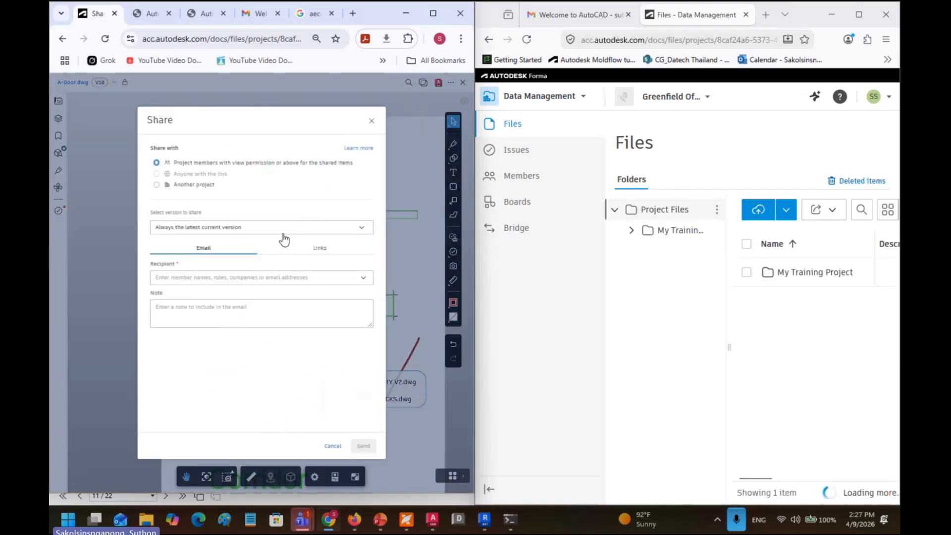
{"action": "left_click", "coordinate": [321, 250]}
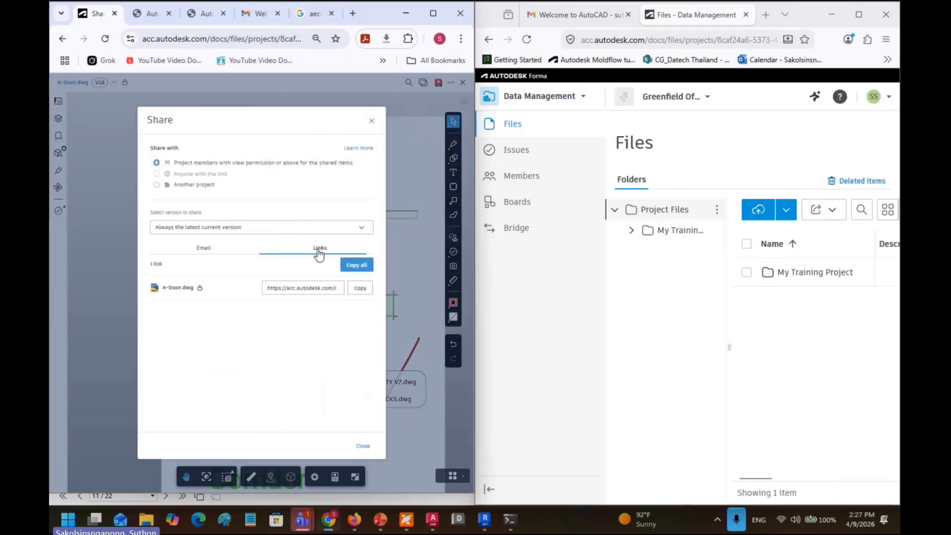
{"action": "left_click", "coordinate": [360, 290]}
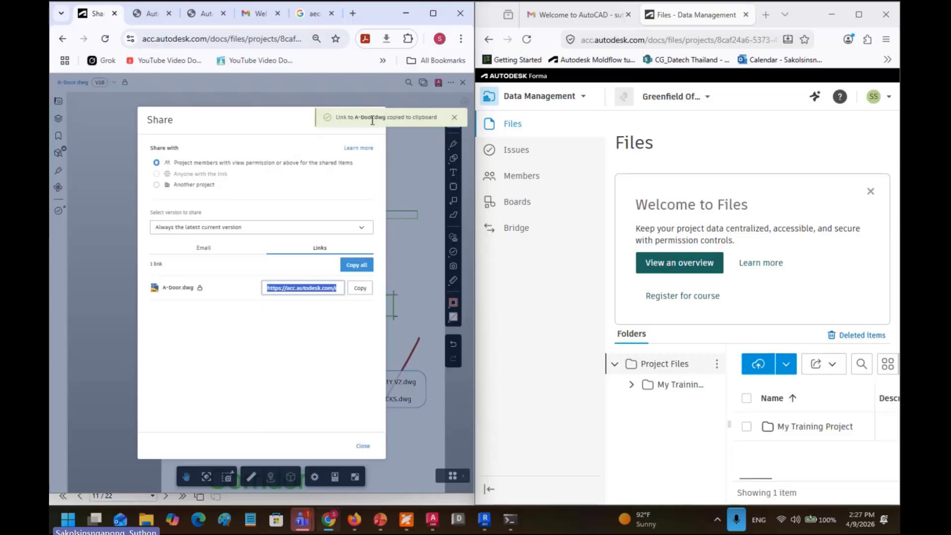
Step: Paste the link into the second browser window's address bar to load A-Door.dwg V18
{"action": "left_click", "coordinate": [664, 41]}
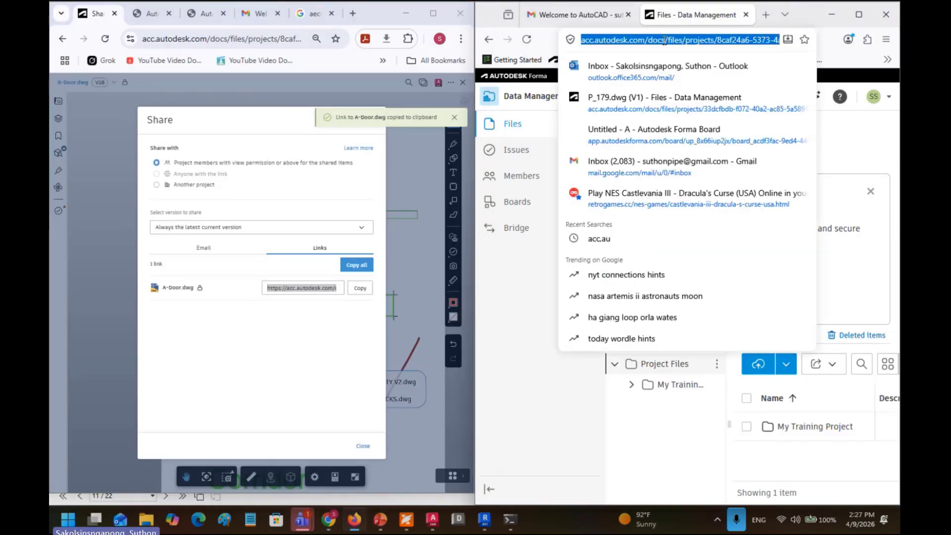
{"action": "key", "text": "ctrl+v"}
{"action": "key", "text": "Return"}
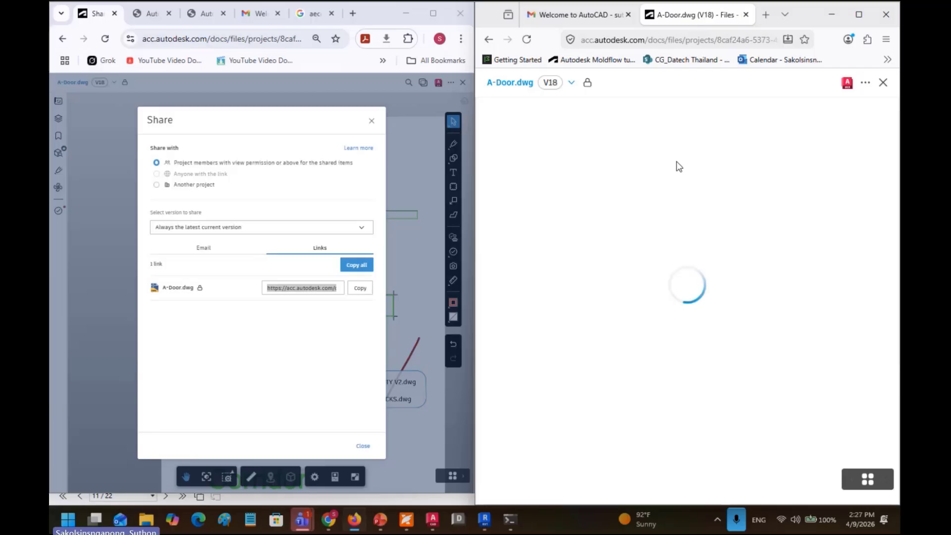
Step: Close the Share dialog and select the red markup circling the door
{"action": "left_click", "coordinate": [374, 123]}
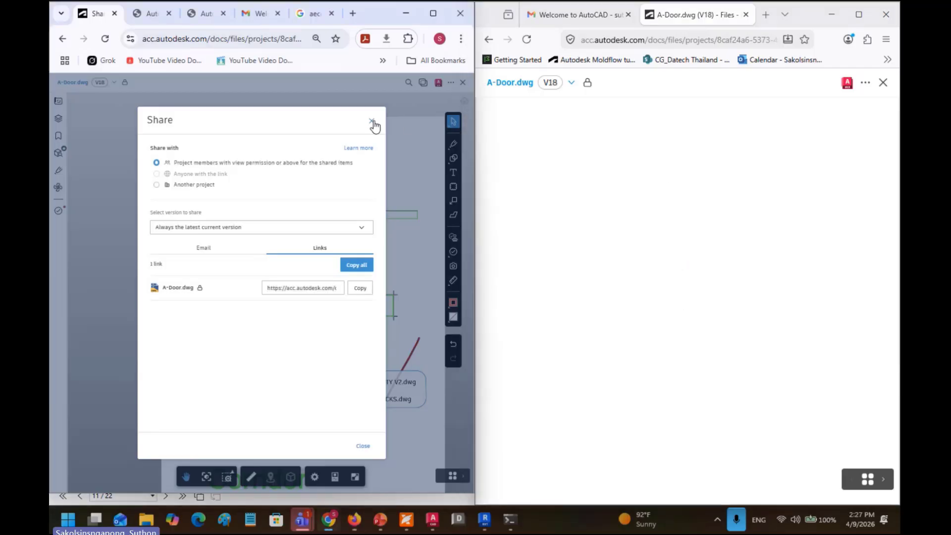
{"action": "left_click", "coordinate": [372, 122]}
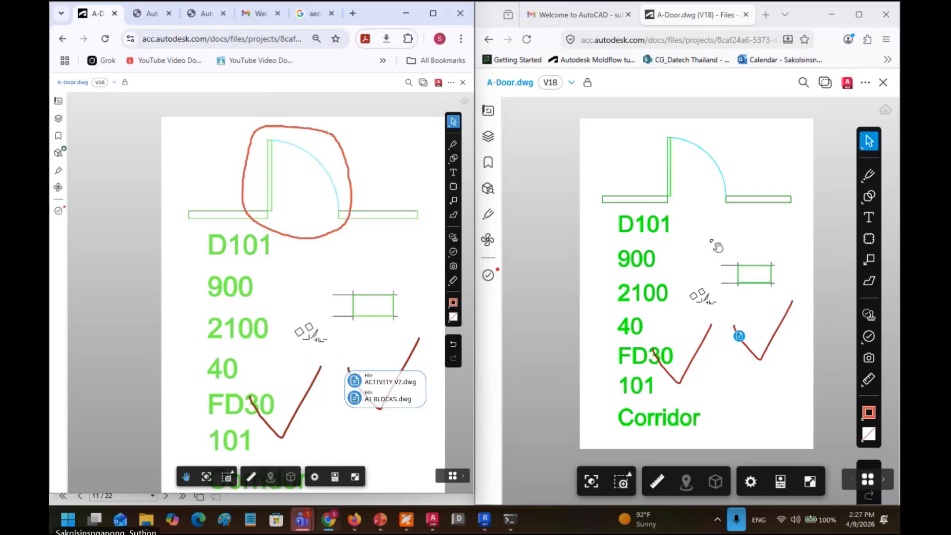
{"action": "left_click", "coordinate": [351, 189]}
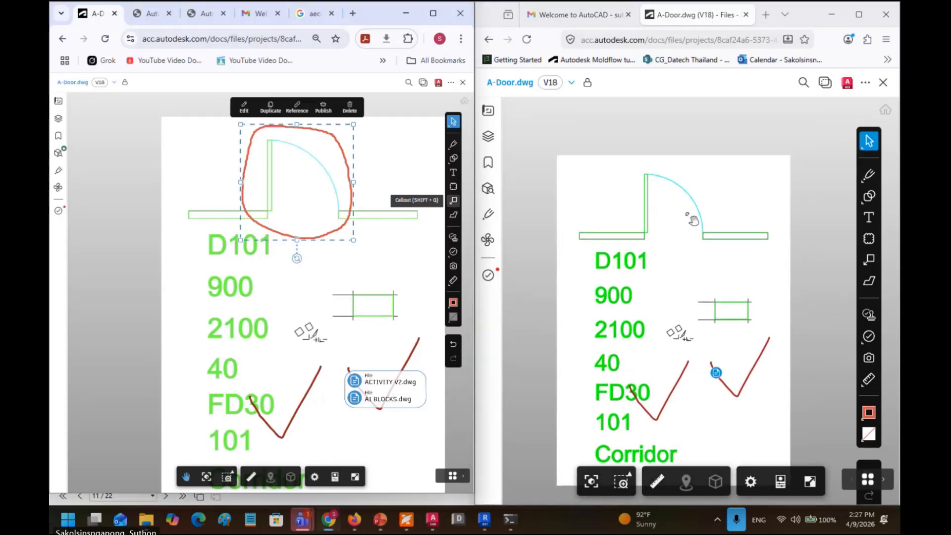
Step: Publish the red markup, then reload the second viewer with F5 and select it there
{"action": "left_click", "coordinate": [711, 209]}
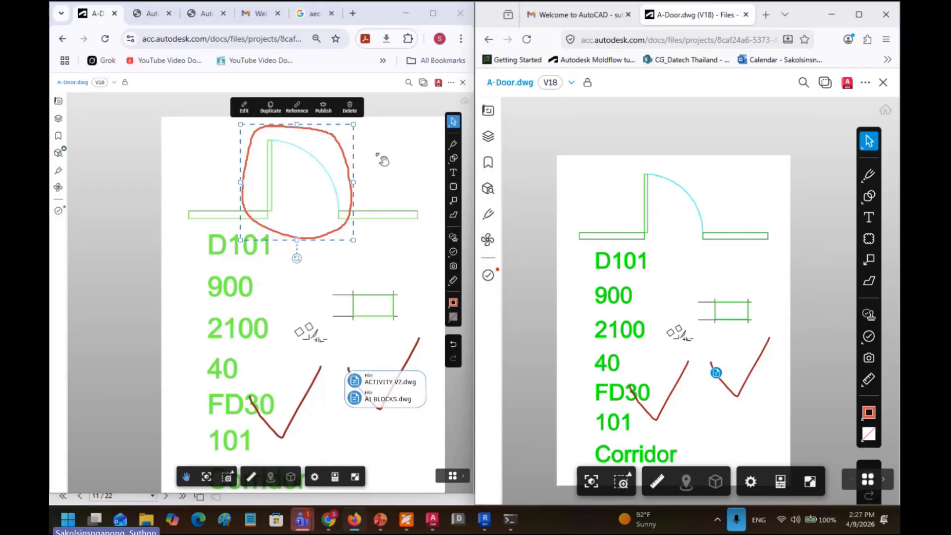
{"action": "left_click", "coordinate": [326, 114]}
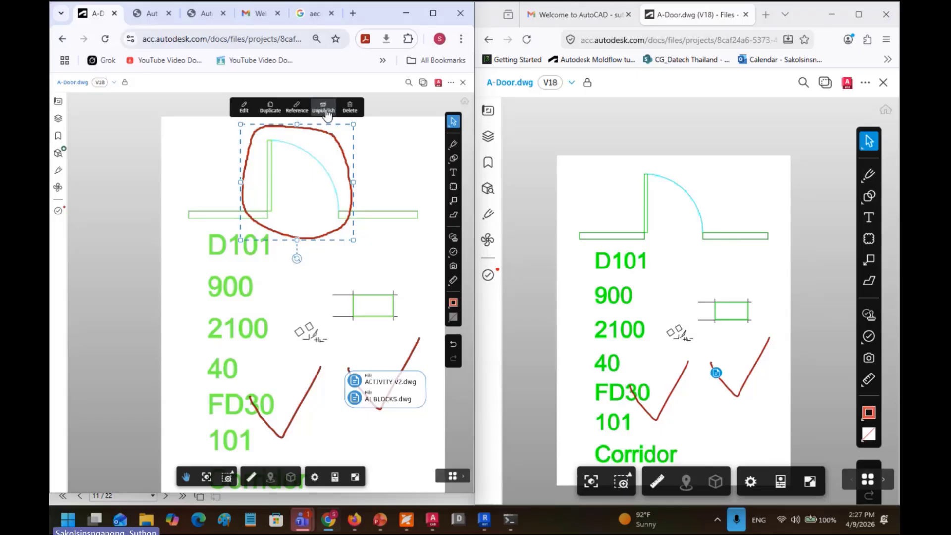
{"action": "left_click", "coordinate": [629, 176]}
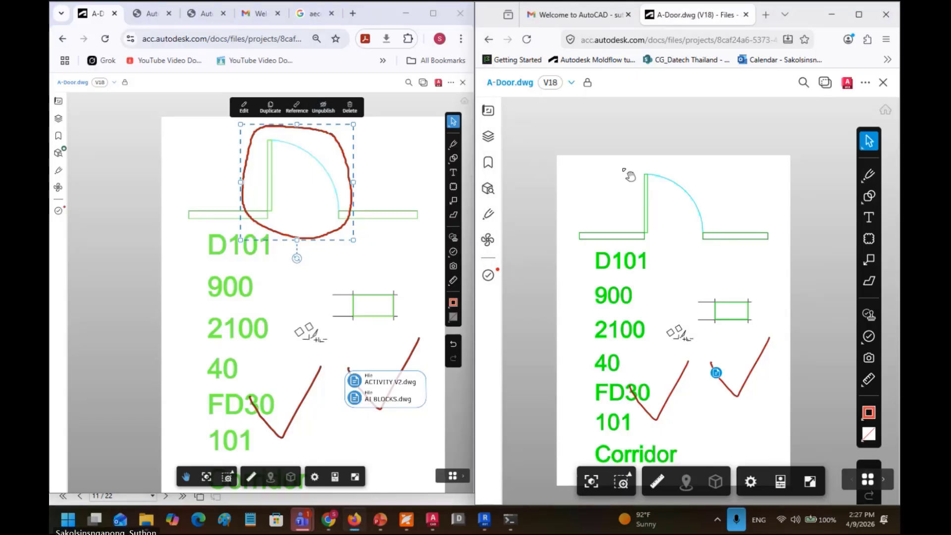
{"action": "key", "text": "F5"}
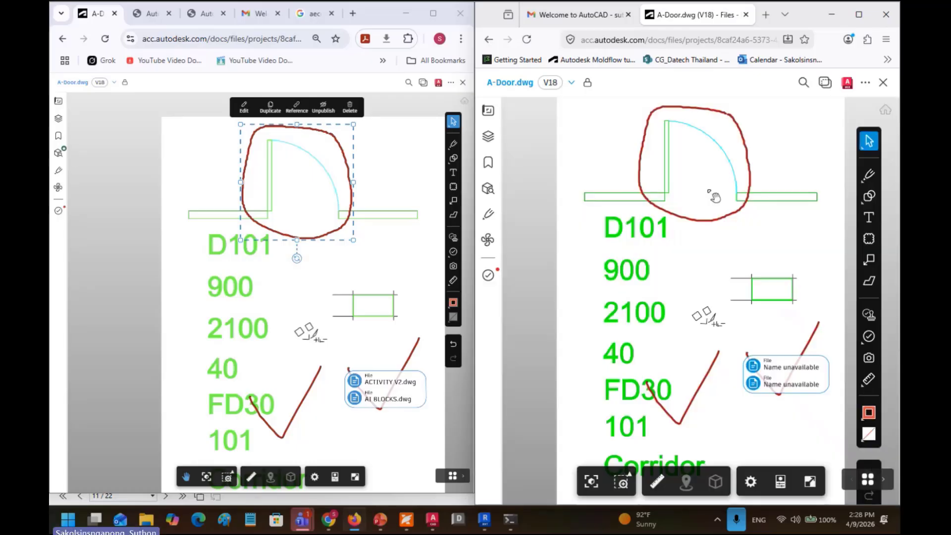
{"action": "left_click", "coordinate": [735, 215]}
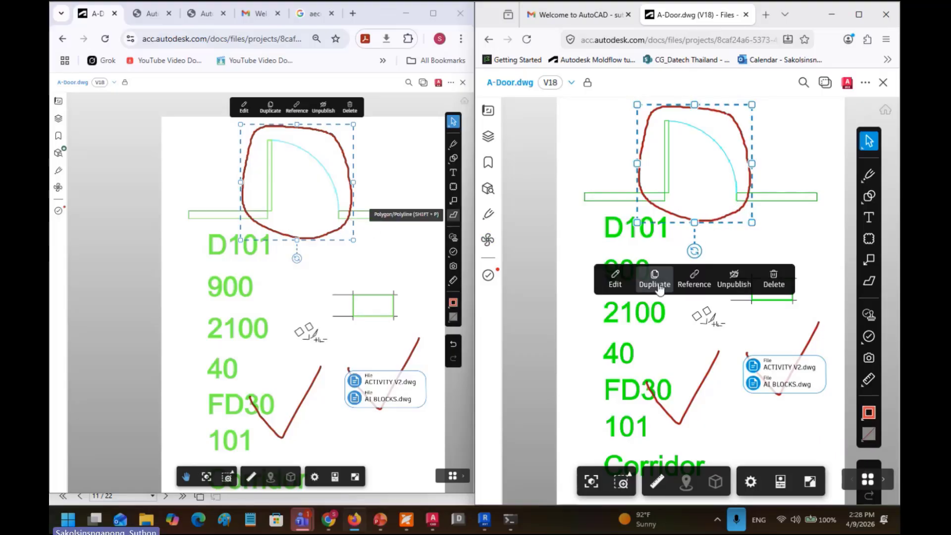
Step: Circle the right end of the door's wall line with a pink freehand highlighter mark
{"action": "left_click", "coordinate": [788, 238]}
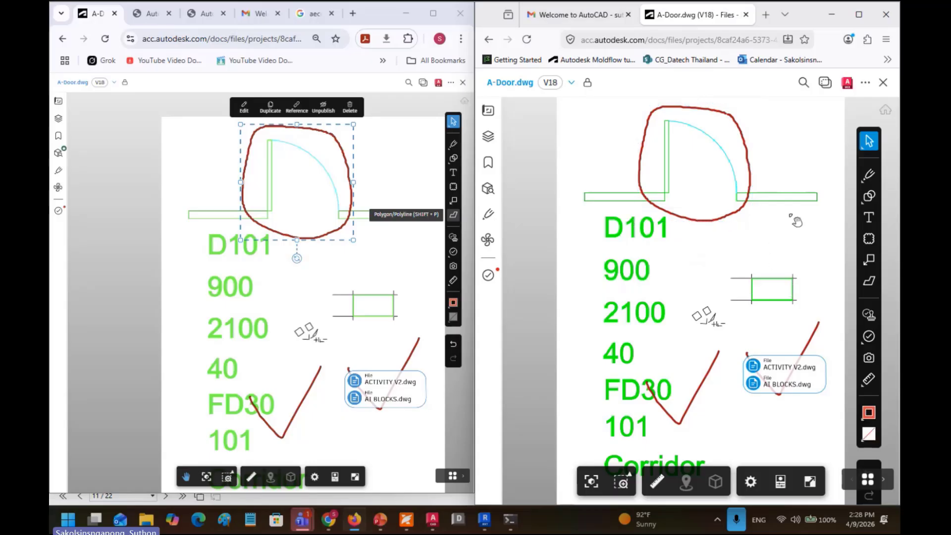
{"action": "mouse_move", "coordinate": [868, 179]}
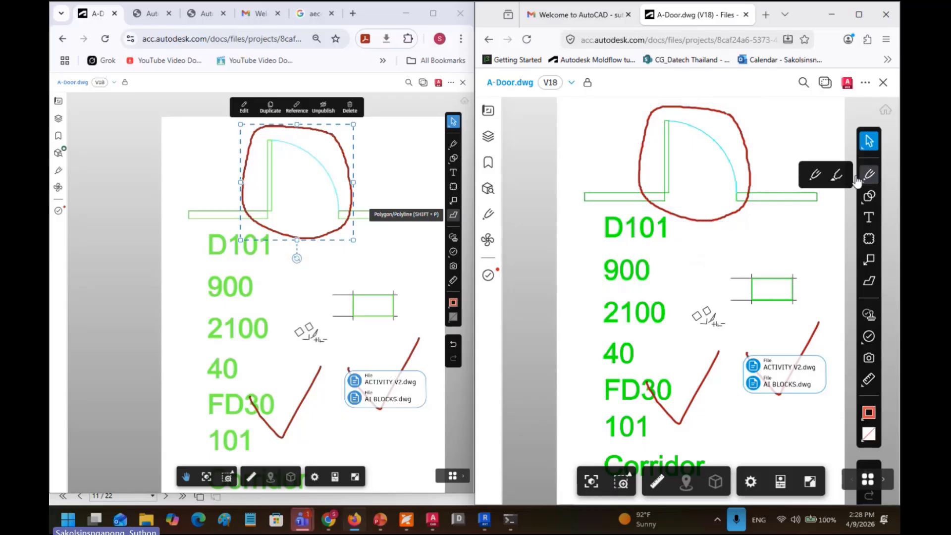
{"action": "left_click", "coordinate": [815, 174]}
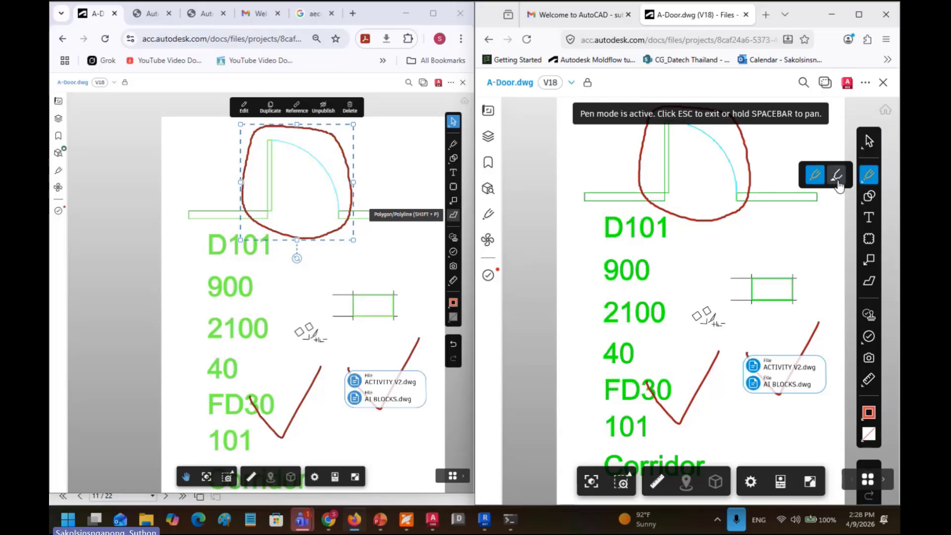
{"action": "left_click", "coordinate": [837, 176]}
{"action": "mouse_move", "coordinate": [809, 176]}
{"action": "left_mouse_down"}
{"action": "mouse_move", "coordinate": [768, 187]}
{"action": "mouse_move", "coordinate": [828, 201]}
{"action": "mouse_move", "coordinate": [805, 177]}
{"action": "left_mouse_up"}
Step: Publish the pink circle and reload the other viewer with F5 to show it
{"action": "left_click", "coordinate": [869, 142]}
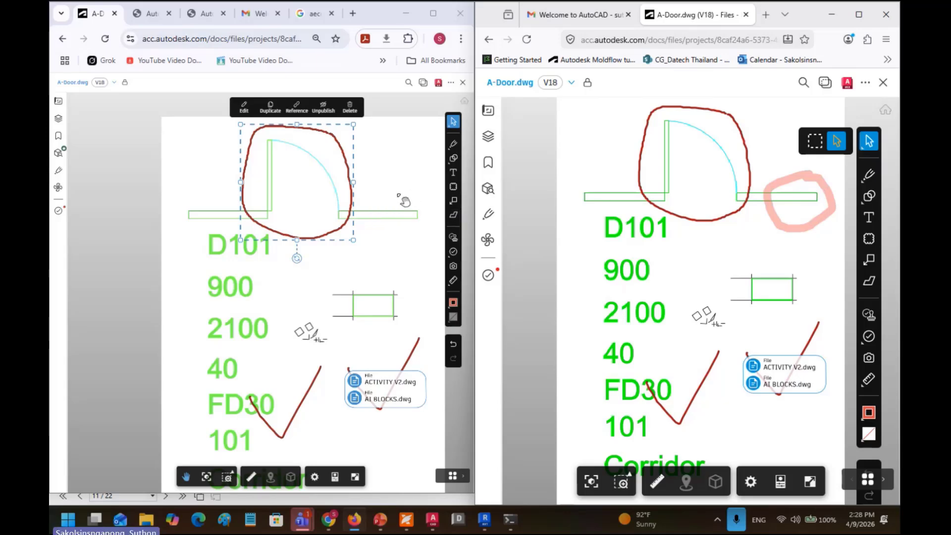
{"action": "left_click", "coordinate": [807, 180]}
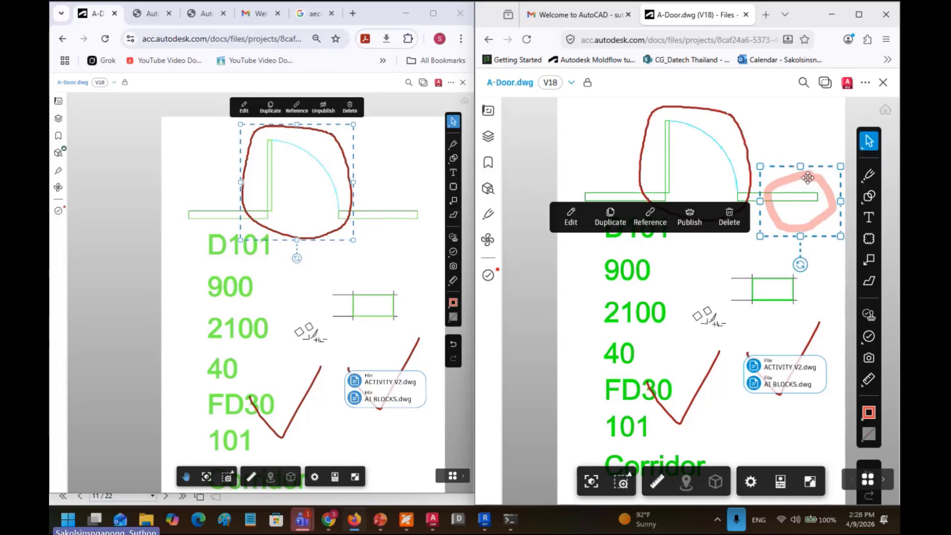
{"action": "left_click", "coordinate": [692, 219]}
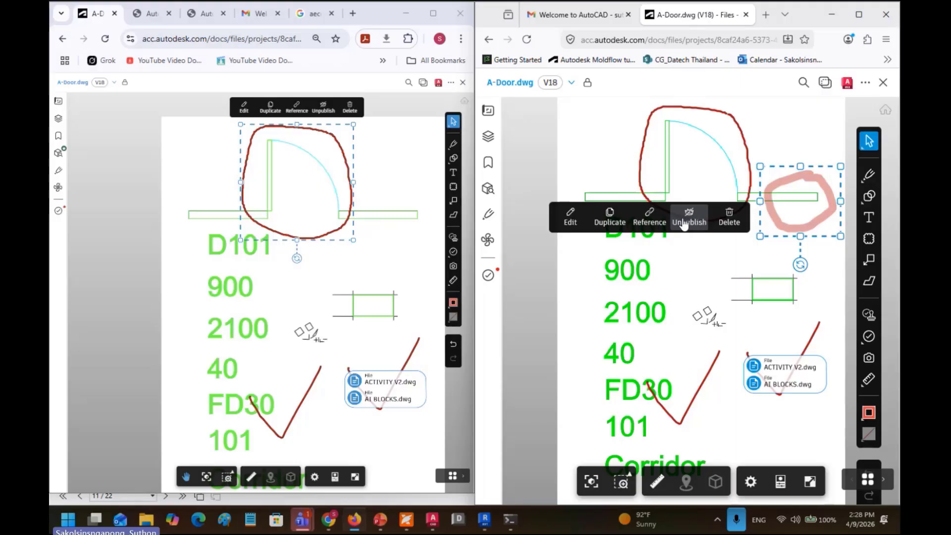
{"action": "left_click", "coordinate": [406, 191]}
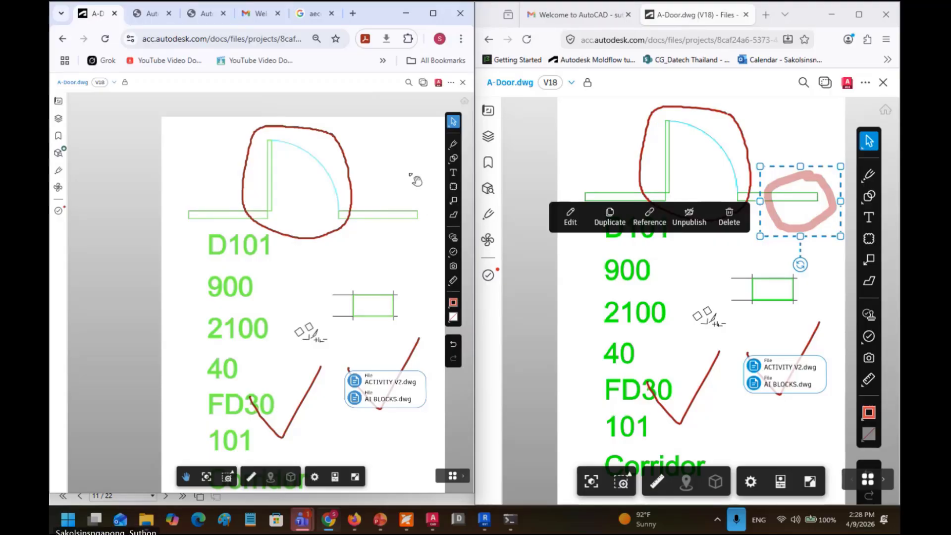
{"action": "key", "text": "F5"}
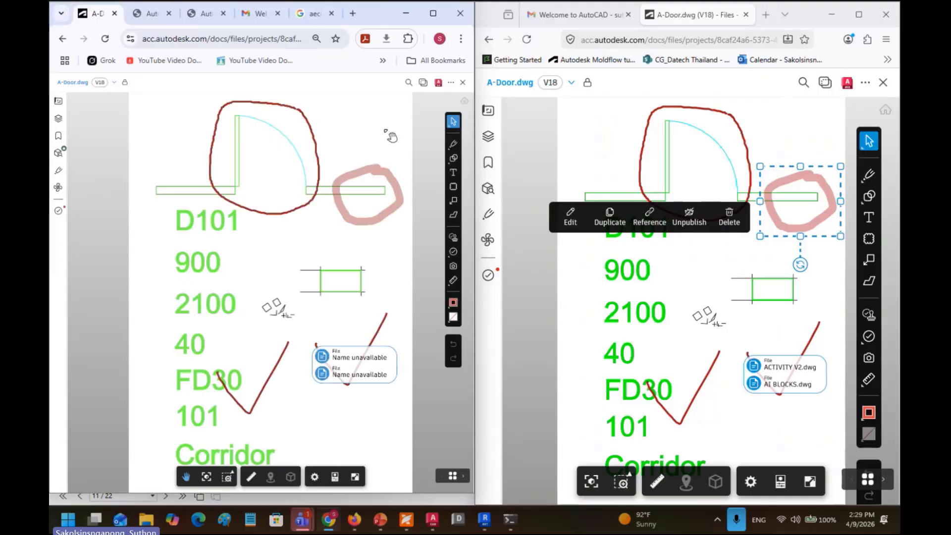
Step: Draw a pink arrow pointing up at the pink circle and a diagonal line beside it
{"action": "left_click", "coordinate": [378, 176]}
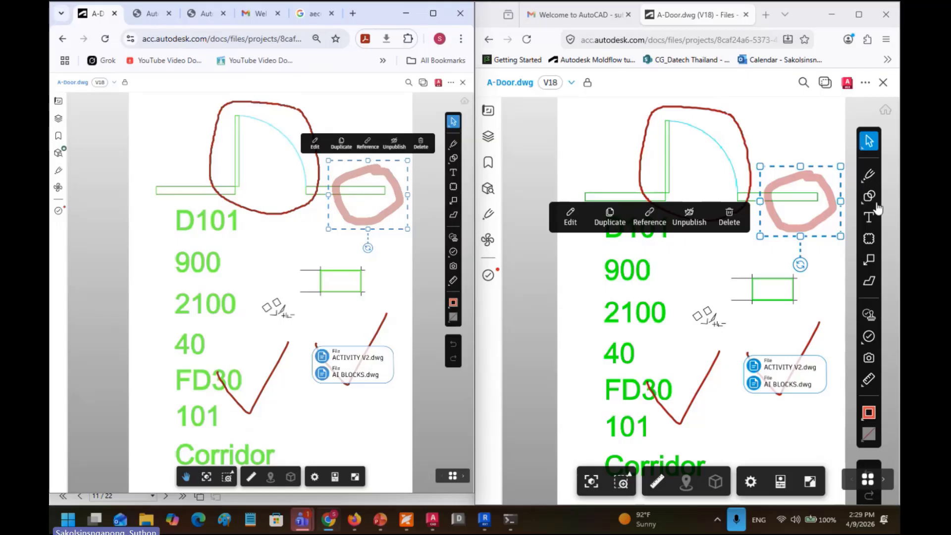
{"action": "left_click", "coordinate": [869, 240]}
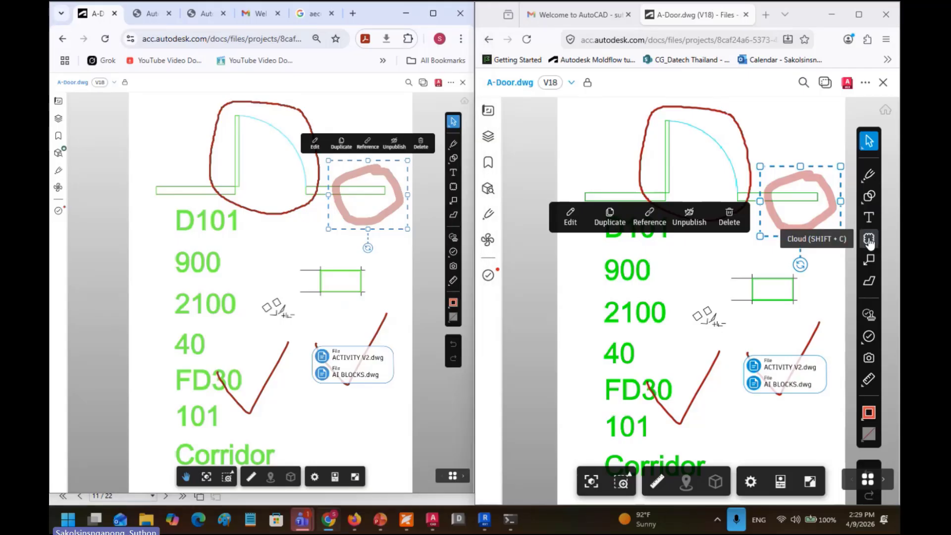
{"action": "left_click", "coordinate": [455, 166]}
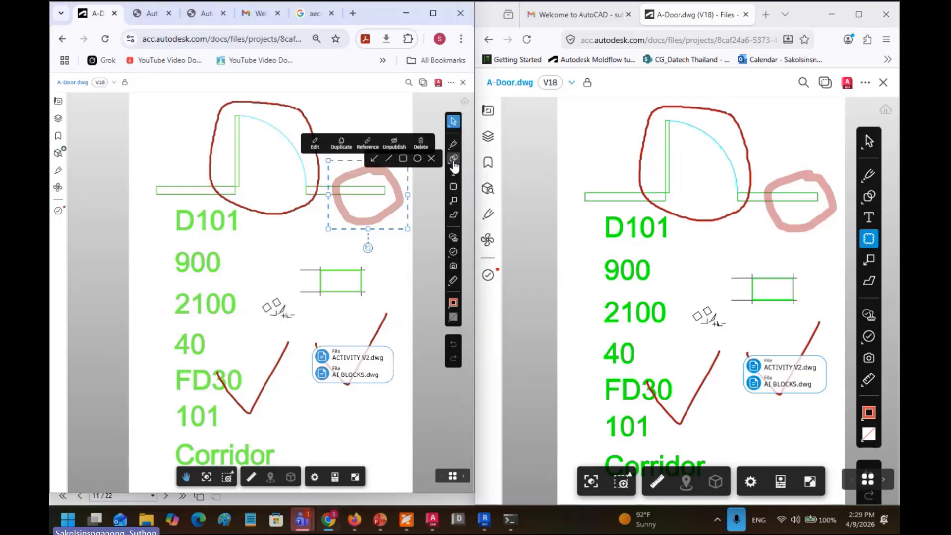
{"action": "left_click", "coordinate": [373, 158]}
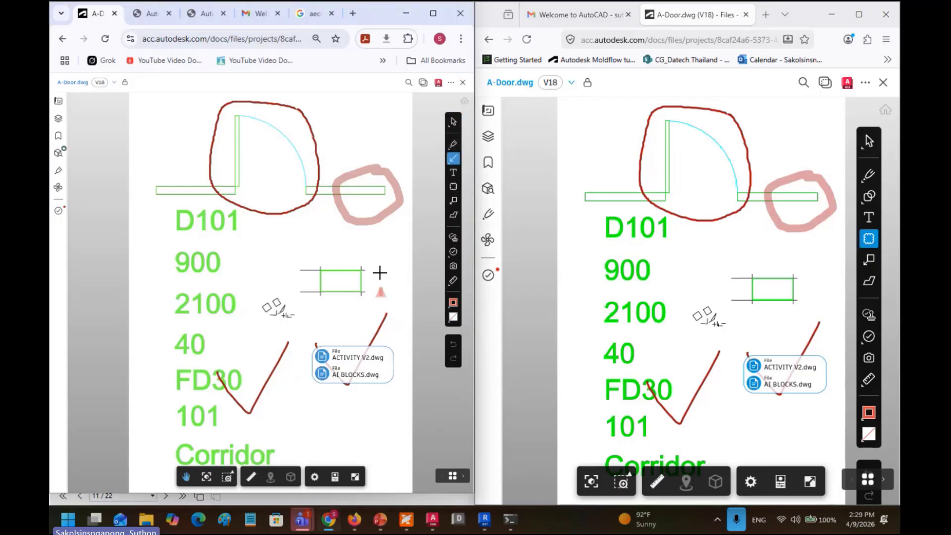
{"action": "left_click_drag", "start_coordinate": [380, 287], "coordinate": [373, 226]}
{"action": "left_click", "coordinate": [454, 165]}
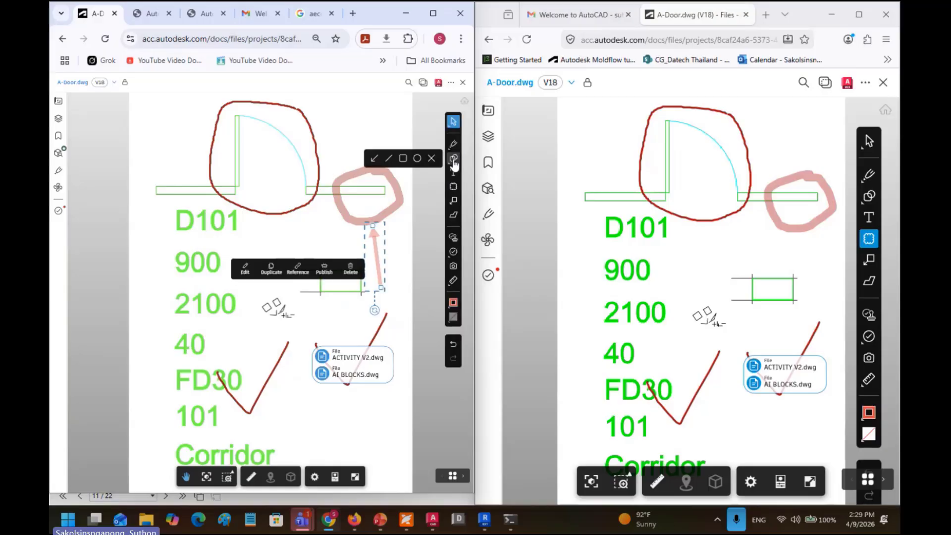
{"action": "left_click", "coordinate": [388, 158]}
{"action": "left_click_drag", "start_coordinate": [355, 129], "coordinate": [327, 199]}
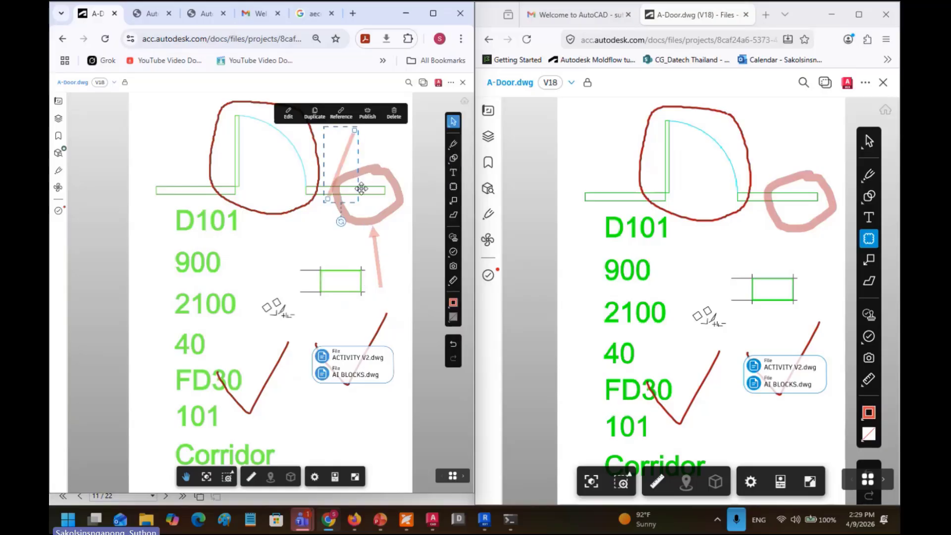
Step: Add a pink rectangle above the circle, a circle over the small green frame, and an X
{"action": "left_click", "coordinate": [454, 158]}
{"action": "left_click", "coordinate": [405, 159]}
{"action": "left_click_drag", "start_coordinate": [383, 138], "coordinate": [334, 168]}
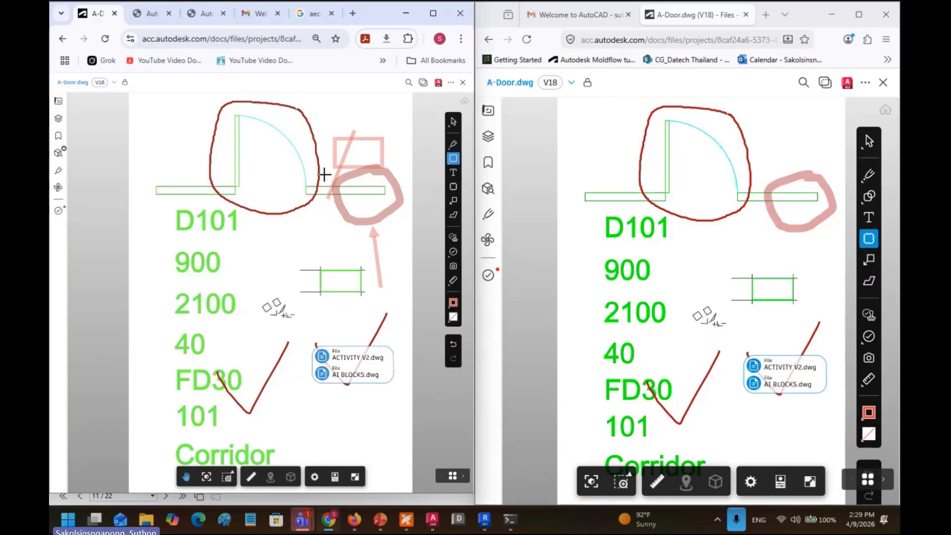
{"action": "left_click", "coordinate": [453, 158]}
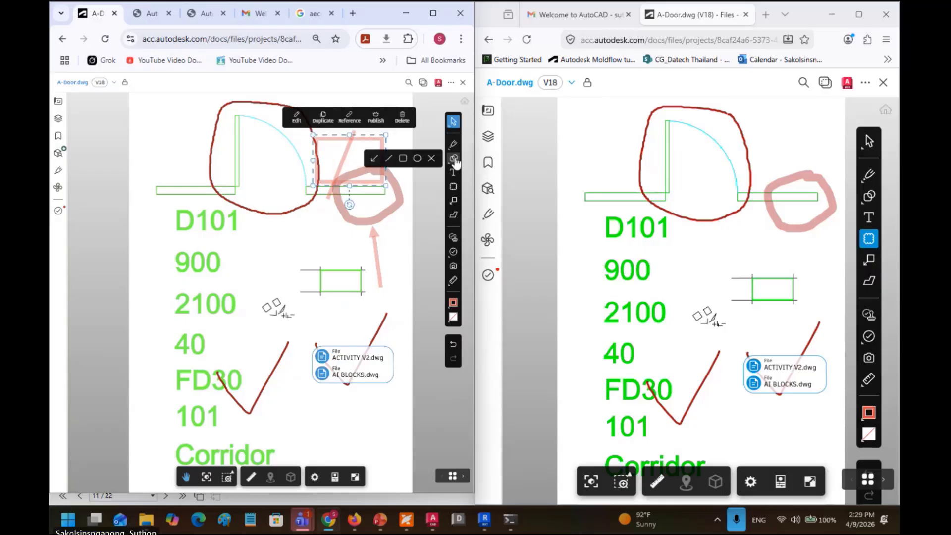
{"action": "left_click", "coordinate": [417, 159]}
{"action": "left_click_drag", "start_coordinate": [355, 238], "coordinate": [302, 286]}
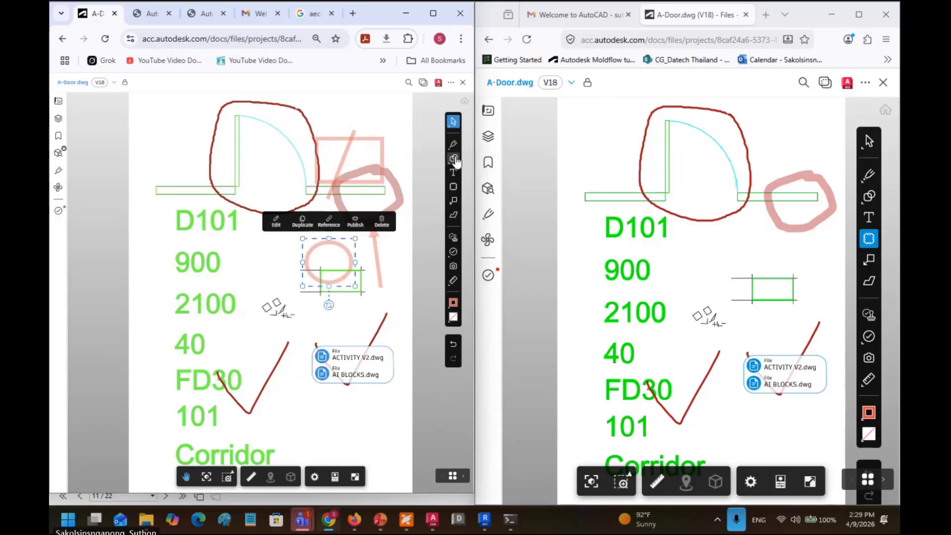
{"action": "left_click", "coordinate": [454, 159]}
{"action": "left_click", "coordinate": [430, 158]}
{"action": "mouse_move", "coordinate": [293, 239]}
{"action": "left_mouse_down"}
{"action": "mouse_move", "coordinate": [262, 292]}
{"action": "mouse_move", "coordinate": [351, 346]}
{"action": "left_mouse_up"}
{"action": "left_click", "coordinate": [453, 172]}
Step: Add a red text note reading 'futyutyuyu' and an 'Add text' callout beside the pink circle
{"action": "type", "text": "futy"}
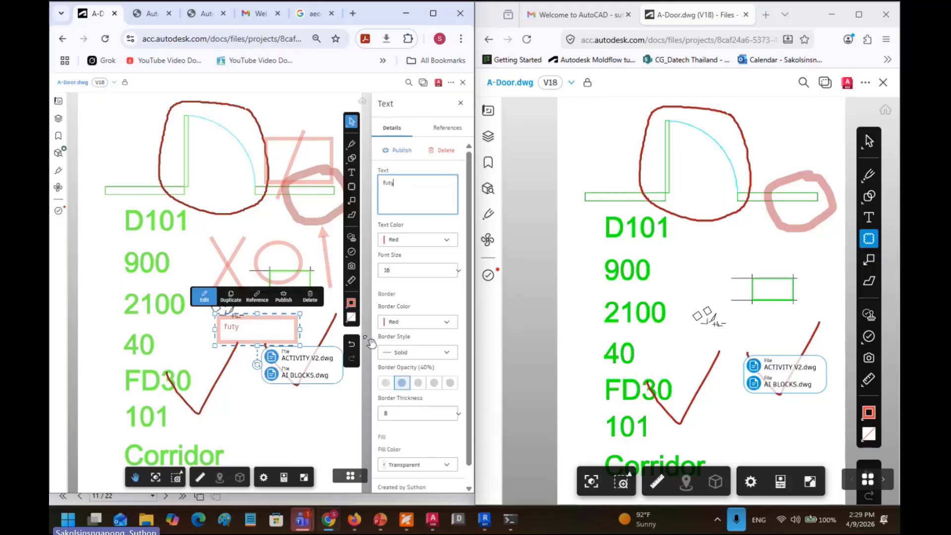
{"action": "type", "text": "utyuyu"}
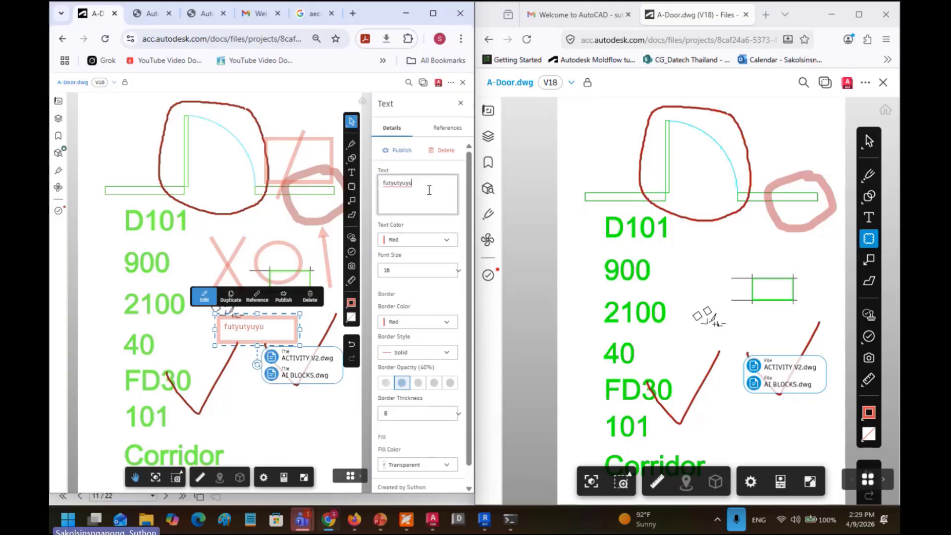
{"action": "left_click", "coordinate": [430, 190]}
{"action": "left_click", "coordinate": [461, 103]}
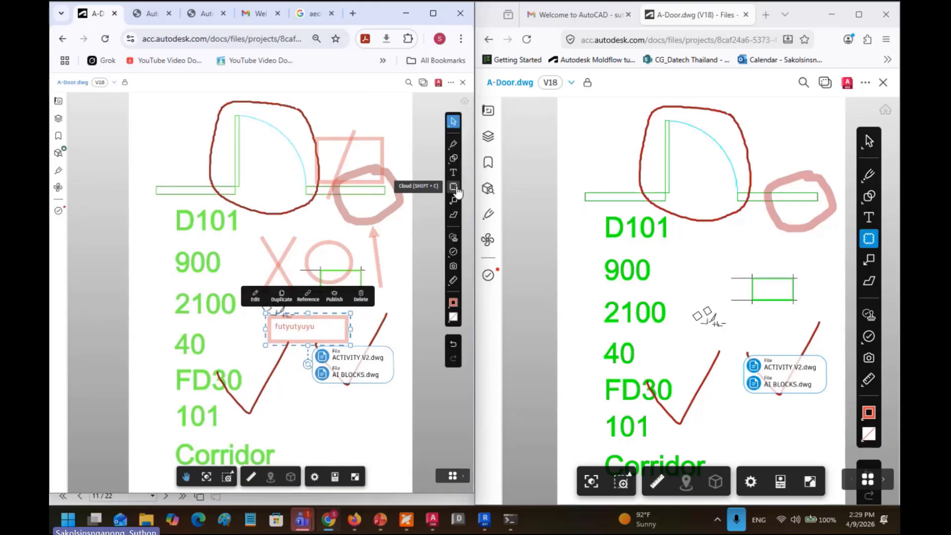
{"action": "left_click", "coordinate": [454, 201]}
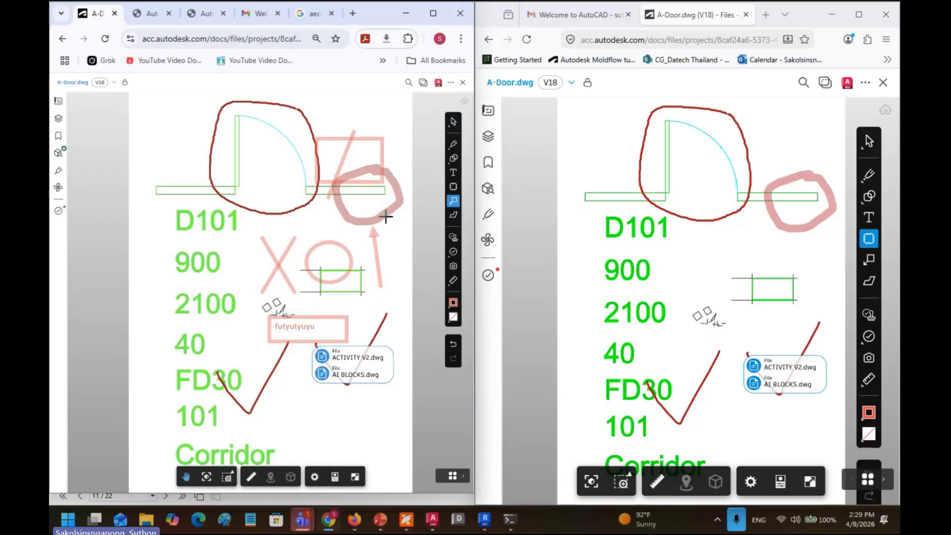
{"action": "mouse_move", "coordinate": [327, 226]}
{"action": "left_mouse_down"}
{"action": "mouse_move", "coordinate": [371, 187]}
{"action": "mouse_move", "coordinate": [389, 193]}
{"action": "left_mouse_up"}
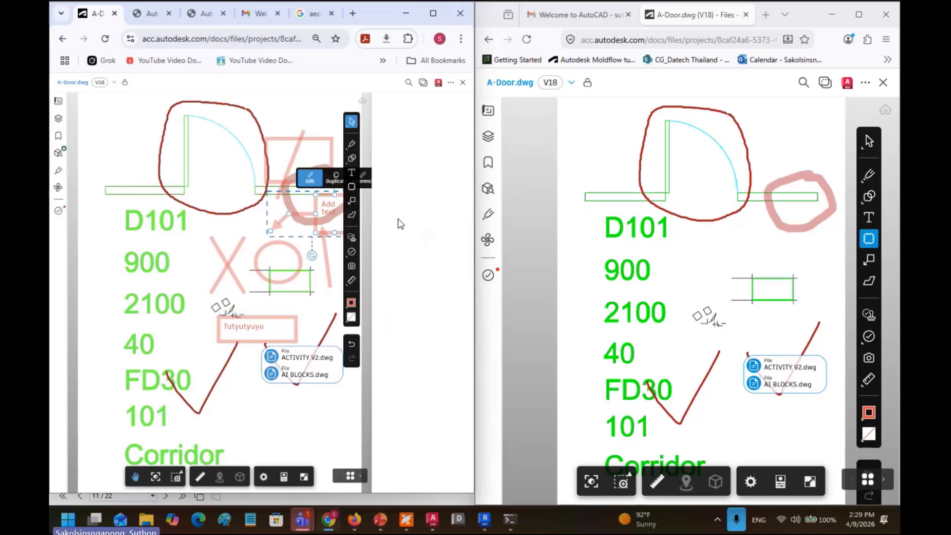
{"action": "left_click", "coordinate": [460, 103]}
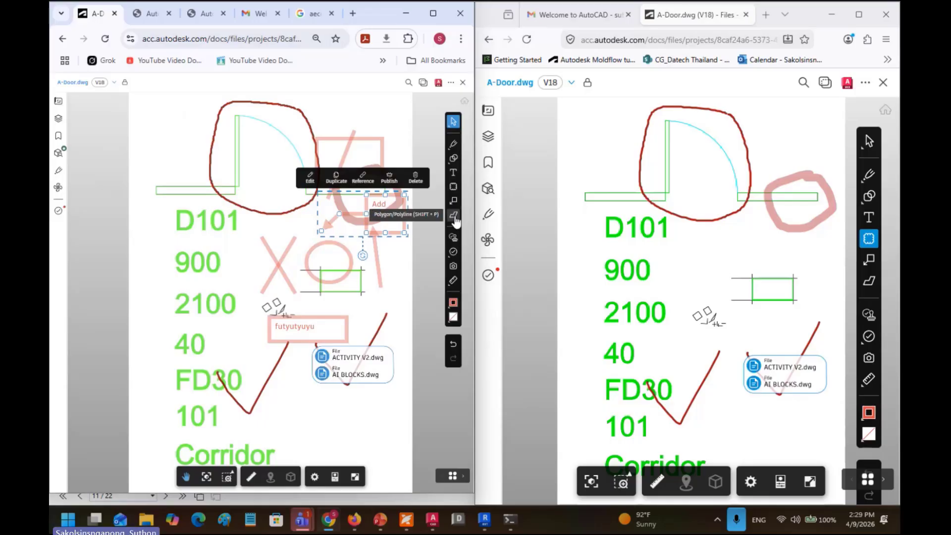
Step: Draw a five-point polyline across the markups
{"action": "left_click", "coordinate": [453, 215]}
{"action": "left_click", "coordinate": [397, 253]}
{"action": "left_click", "coordinate": [291, 316]}
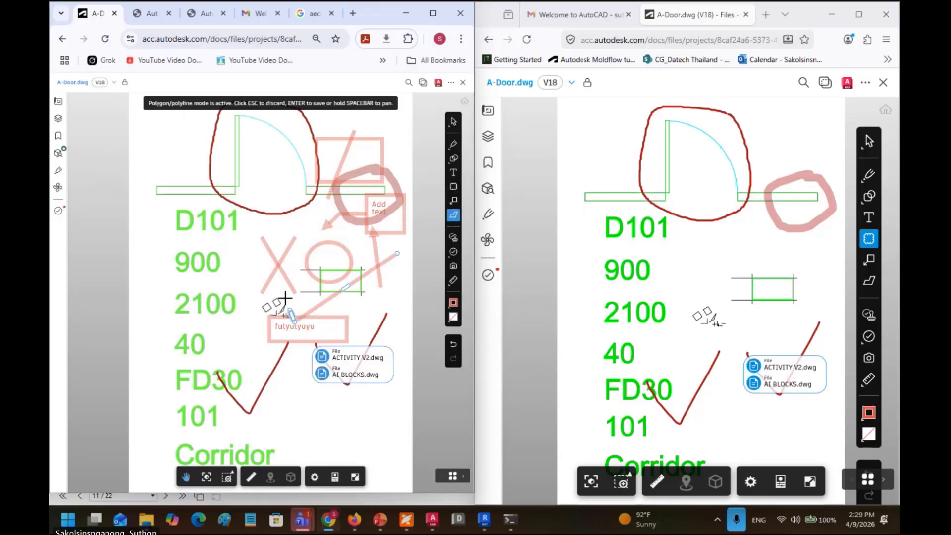
{"action": "left_click", "coordinate": [229, 197]}
{"action": "left_click", "coordinate": [394, 212]}
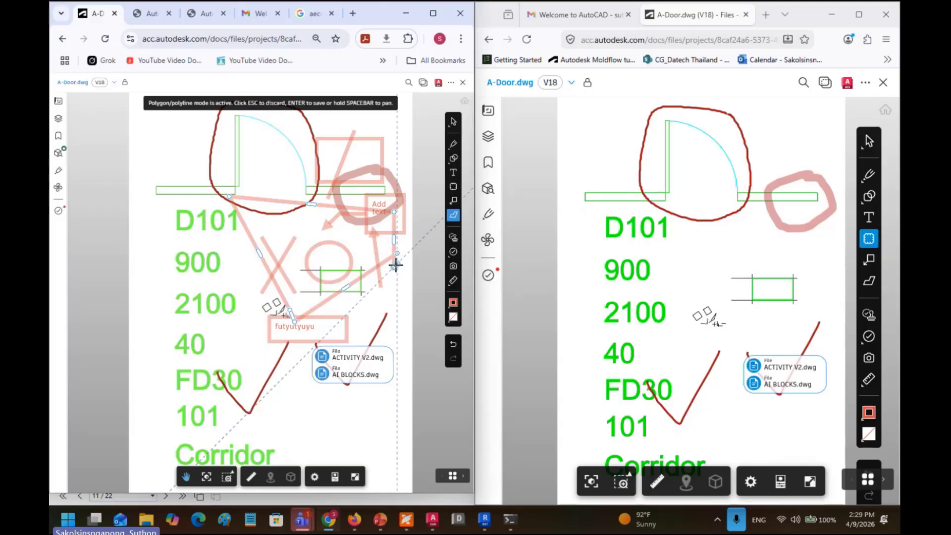
{"action": "left_click", "coordinate": [394, 266]}
{"action": "left_click", "coordinate": [453, 237]}
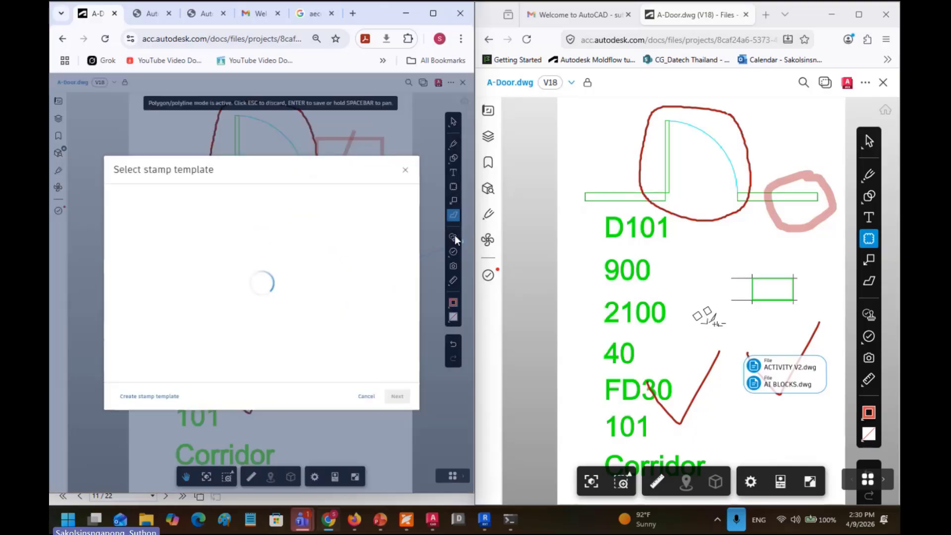
{"action": "left_click", "coordinate": [177, 222]}
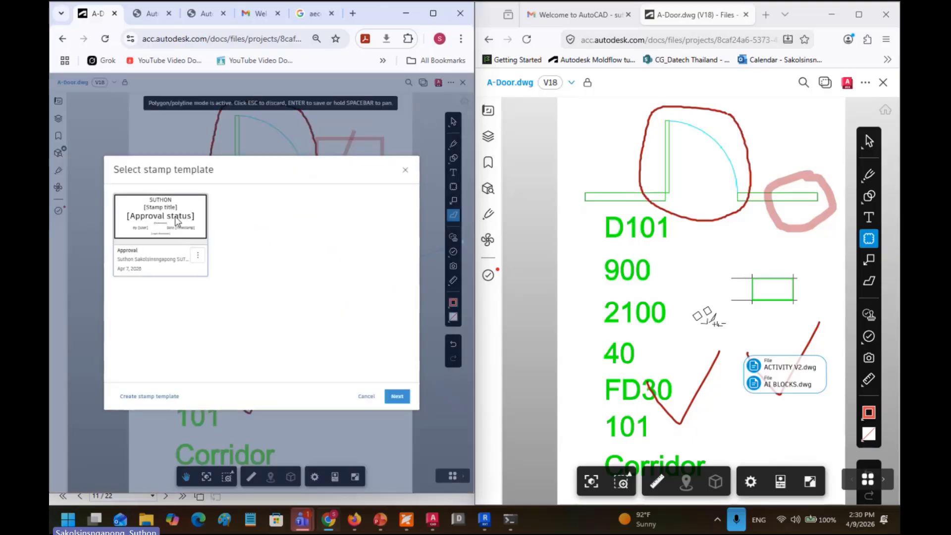
{"action": "left_click", "coordinate": [396, 396]}
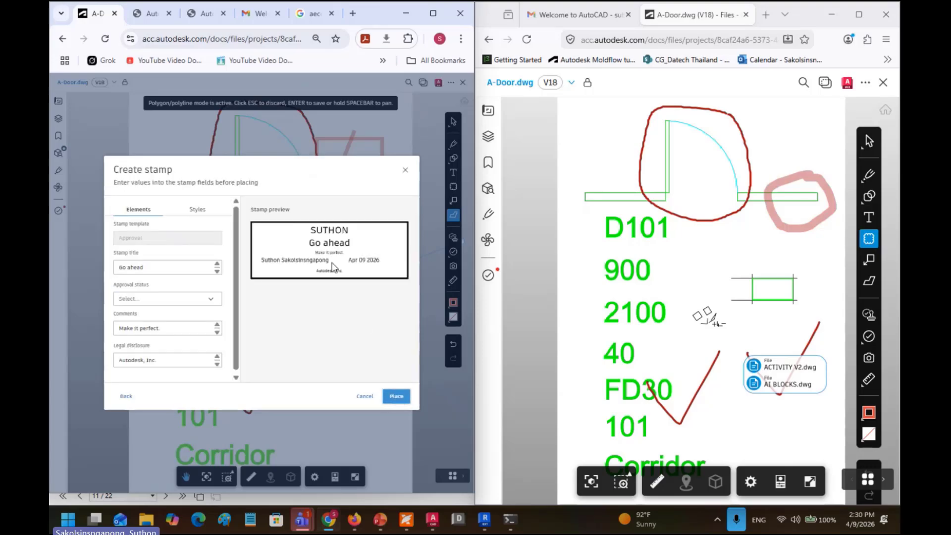
{"action": "left_click", "coordinate": [390, 396]}
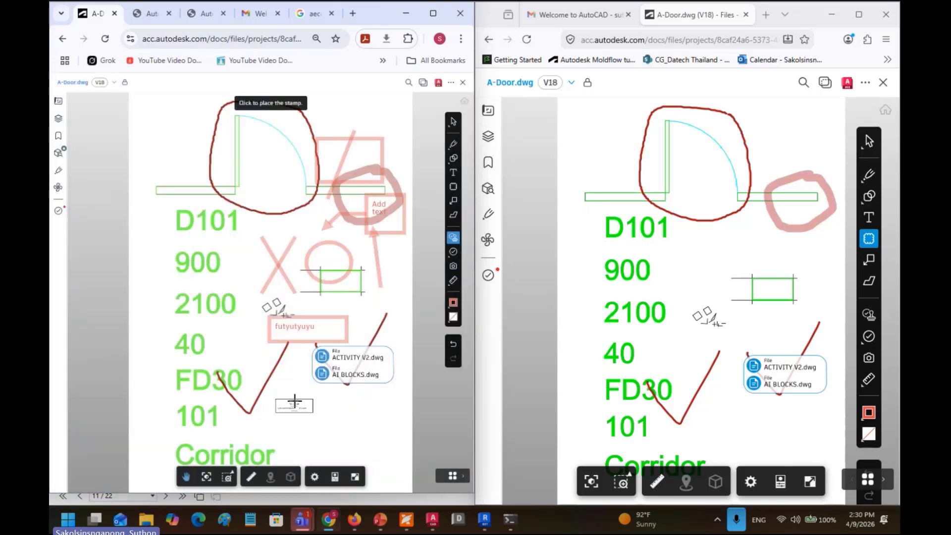
{"action": "left_click", "coordinate": [305, 407]}
{"action": "scroll", "coordinate": [306, 407], "scroll_direction": "up", "scroll_amount": 6}
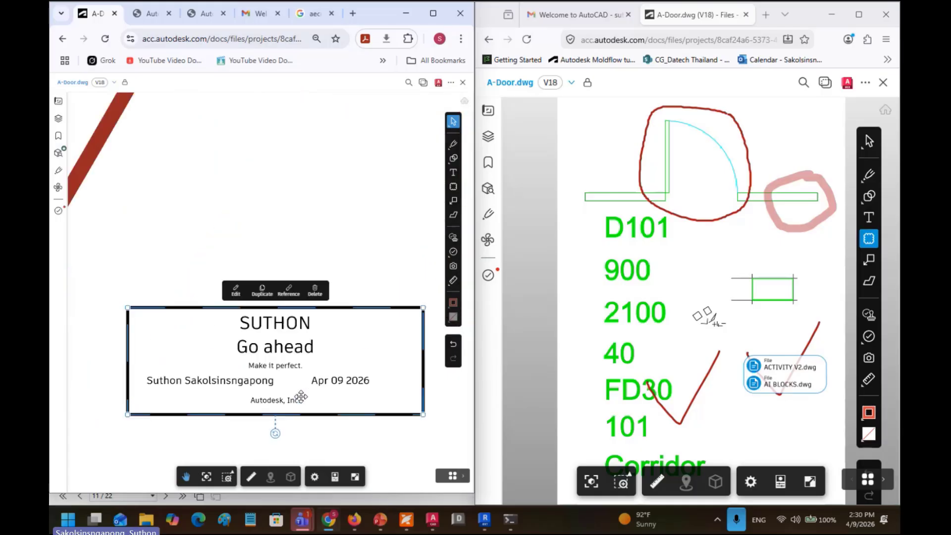
{"action": "scroll", "coordinate": [302, 394], "scroll_direction": "up", "scroll_amount": 2}
{"action": "scroll", "coordinate": [312, 375], "scroll_direction": "down", "scroll_amount": 3}
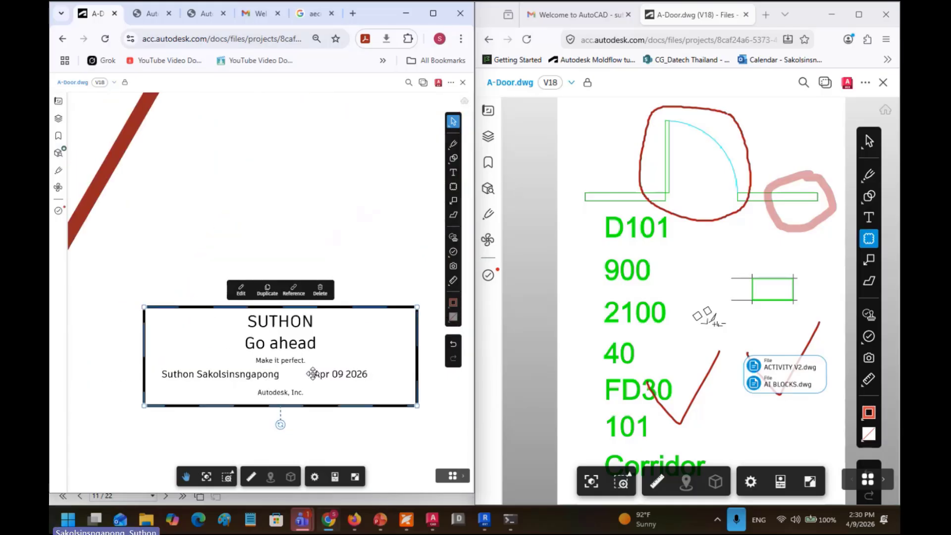
{"action": "scroll", "coordinate": [313, 372], "scroll_direction": "up", "scroll_amount": 3}
{"action": "scroll", "coordinate": [313, 372], "scroll_direction": "down", "scroll_amount": 3}
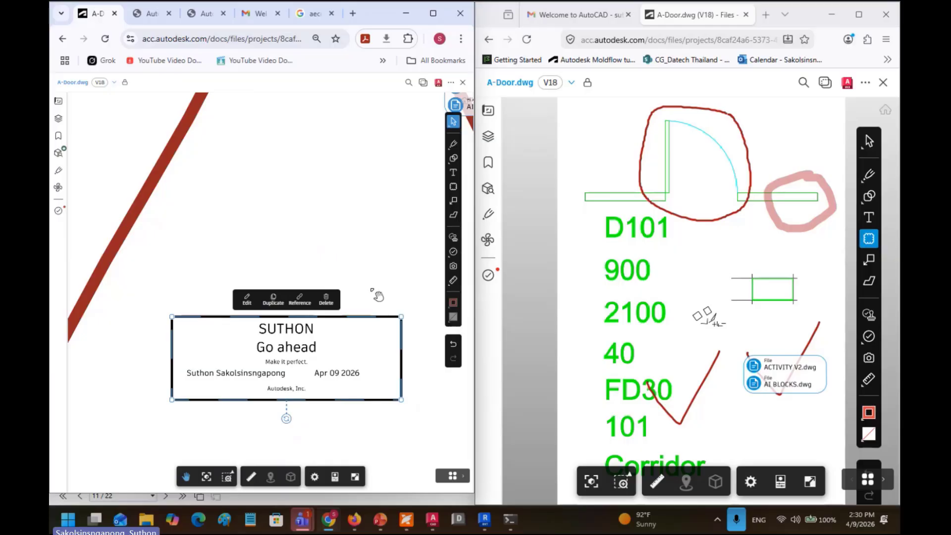
{"action": "scroll", "coordinate": [381, 292], "scroll_direction": "down", "scroll_amount": 3}
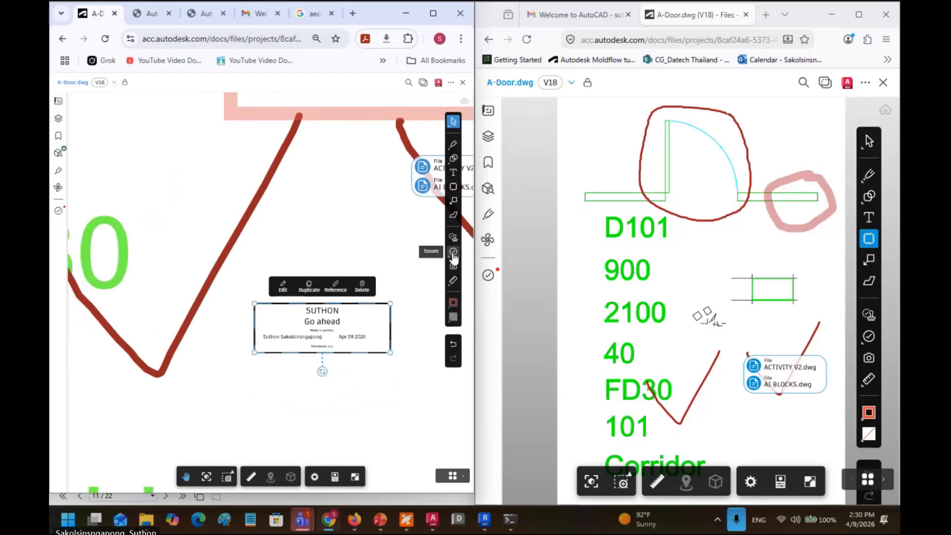
{"action": "scroll", "coordinate": [332, 229], "scroll_direction": "down", "scroll_amount": 3}
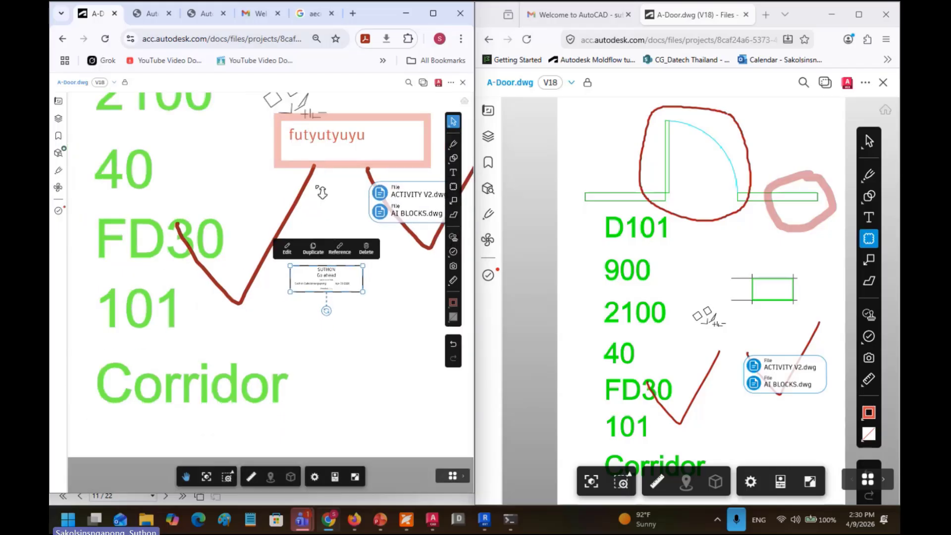
{"action": "scroll", "coordinate": [322, 192], "scroll_direction": "down", "scroll_amount": 1}
{"action": "left_click_drag", "start_coordinate": [321, 192], "coordinate": [309, 350]}
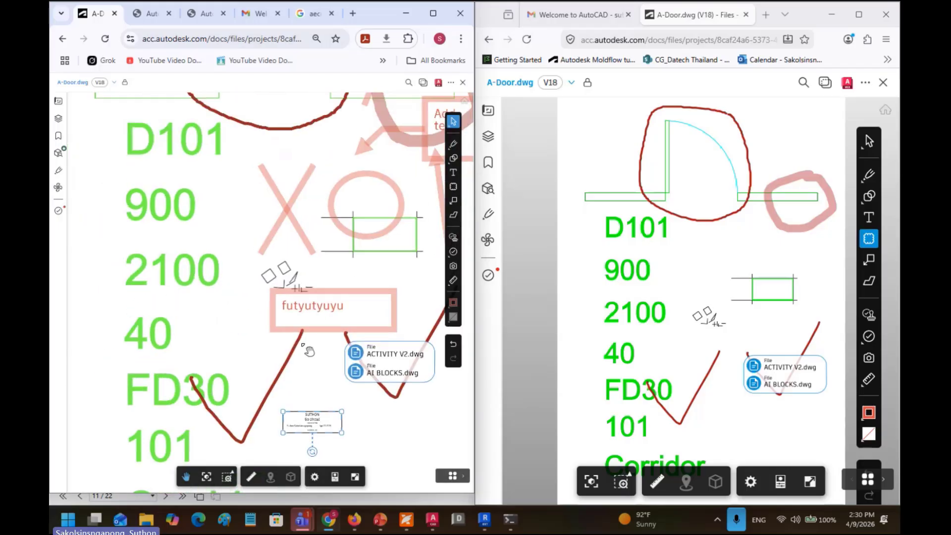
{"action": "left_click", "coordinate": [453, 251]}
{"action": "key", "text": "Escape"}
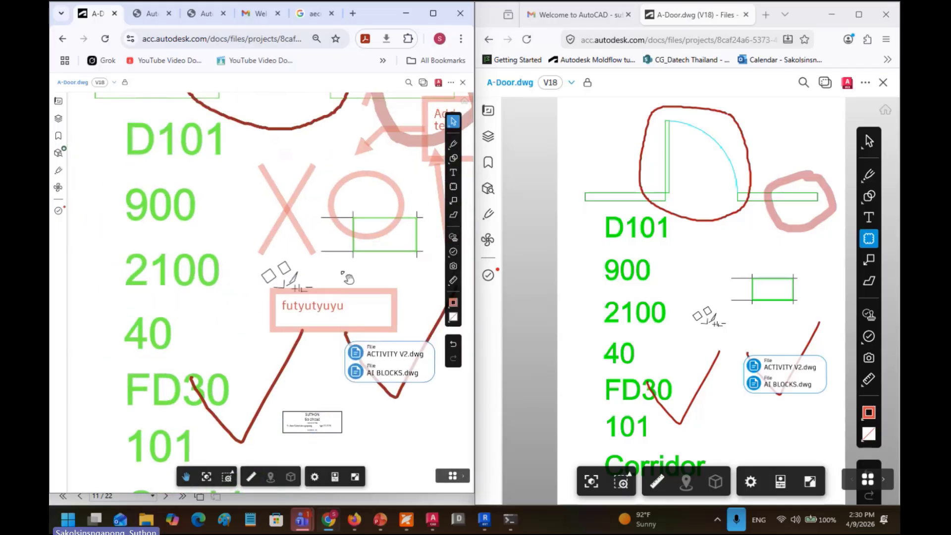
Step: Pin a Clash issue on the door hinge in A-Door.dwg, then close the drawing
{"action": "left_click", "coordinate": [451, 252]}
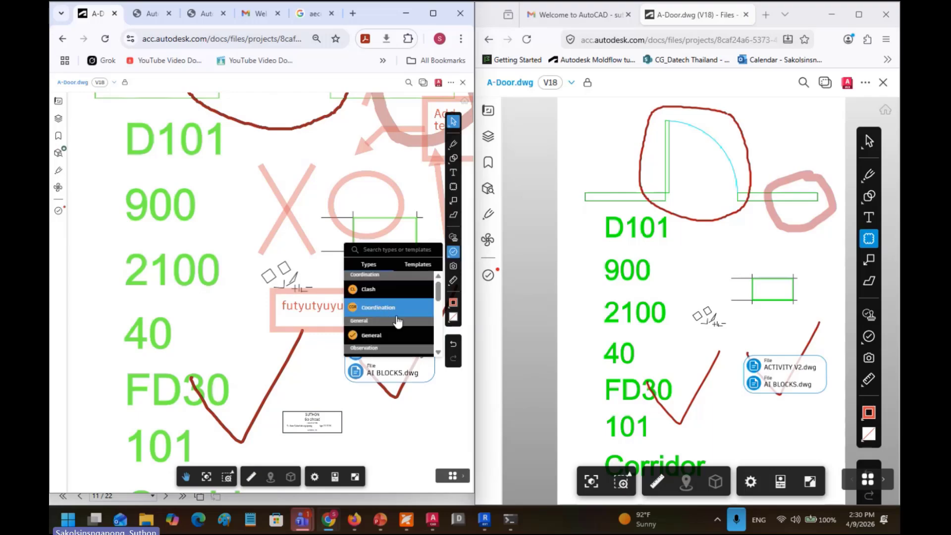
{"action": "scroll", "coordinate": [398, 329], "scroll_direction": "down", "scroll_amount": 3}
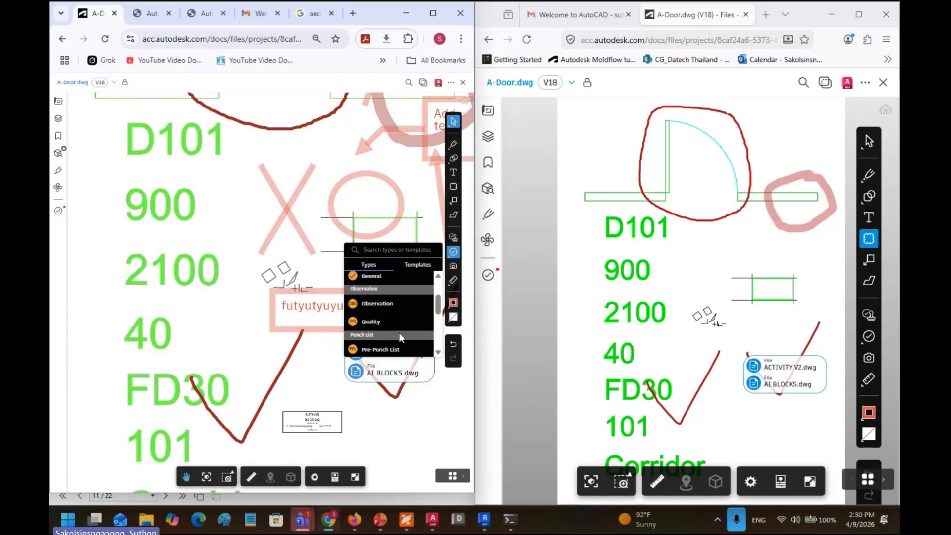
{"action": "scroll", "coordinate": [397, 336], "scroll_direction": "down", "scroll_amount": 5}
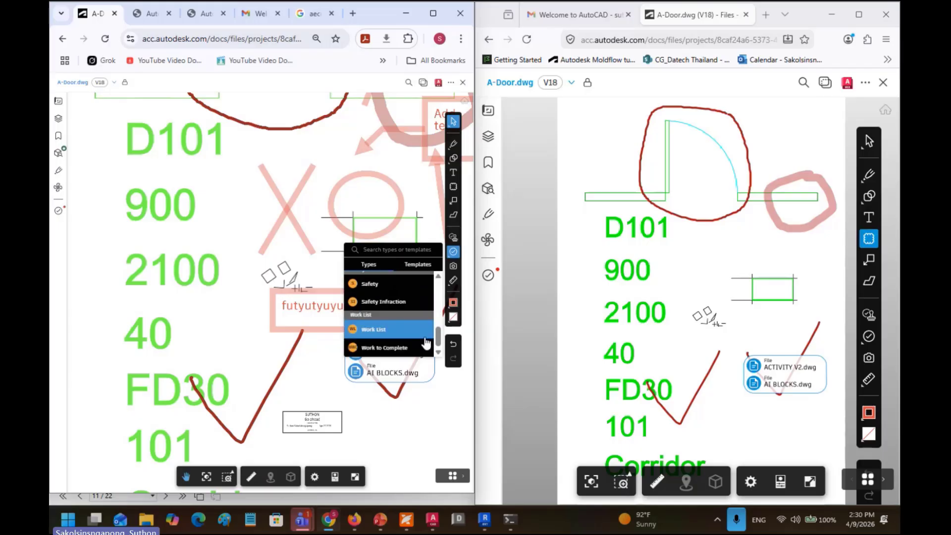
{"action": "scroll", "coordinate": [425, 342], "scroll_direction": "up", "scroll_amount": 4}
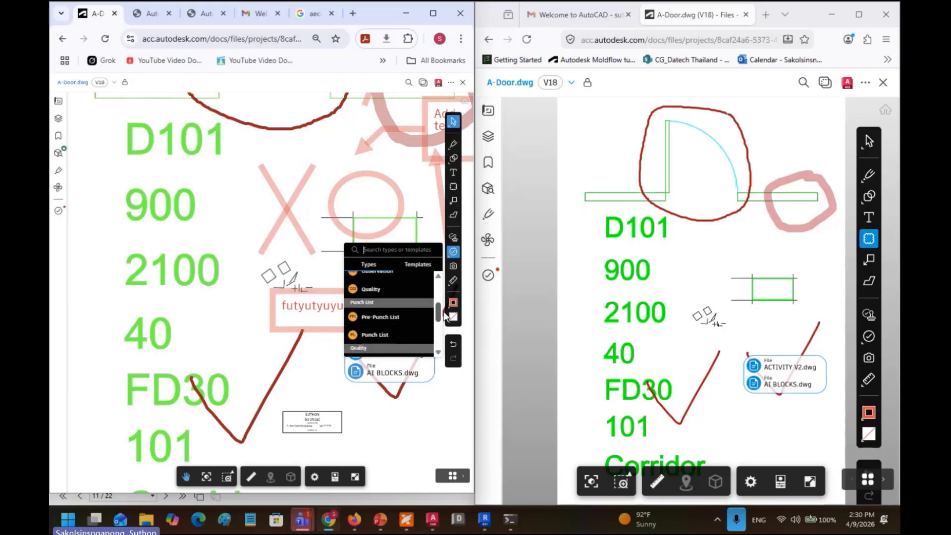
{"action": "left_click_drag", "start_coordinate": [444, 316], "coordinate": [444, 290]}
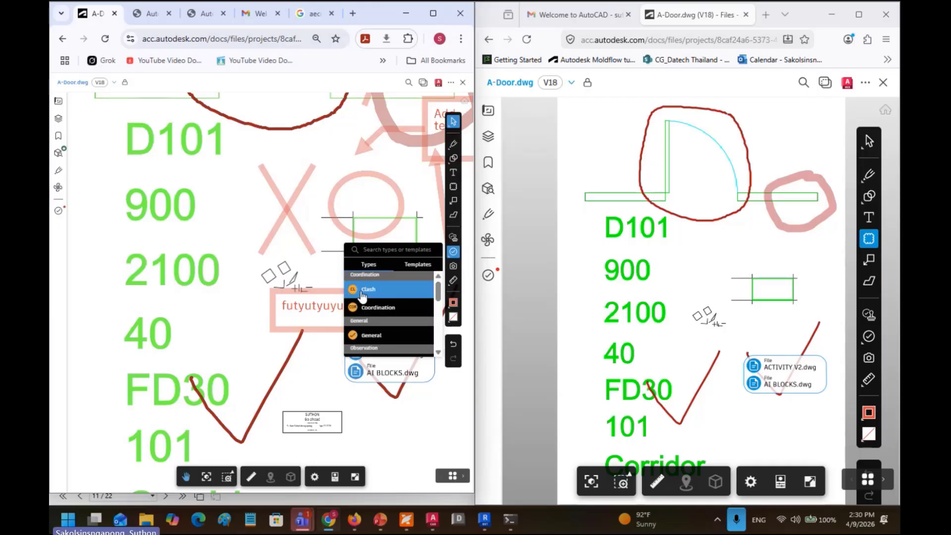
{"action": "mouse_move", "coordinate": [297, 175]}
{"action": "left_mouse_down"}
{"action": "mouse_move", "coordinate": [258, 375]}
{"action": "mouse_move", "coordinate": [303, 414]}
{"action": "left_mouse_up"}
{"action": "left_click", "coordinate": [388, 296]}
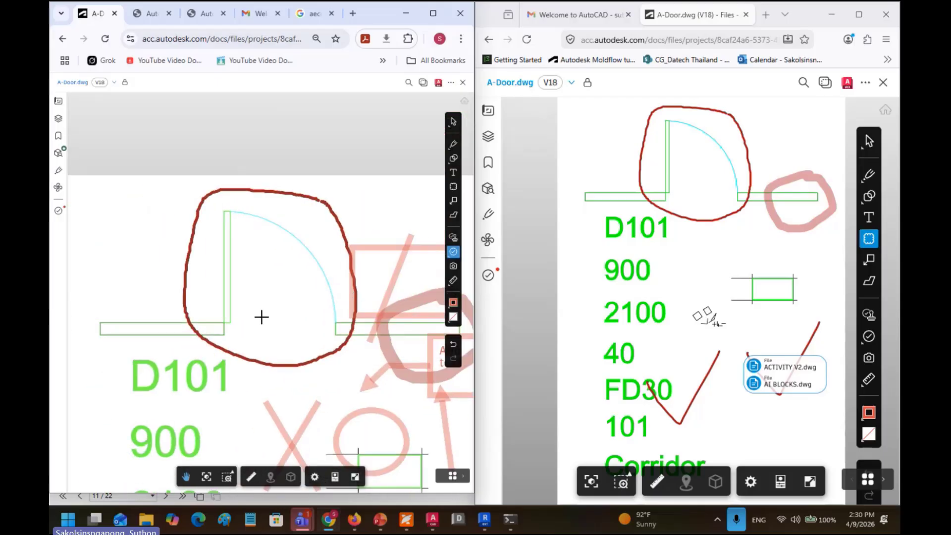
{"action": "left_click", "coordinate": [226, 322]}
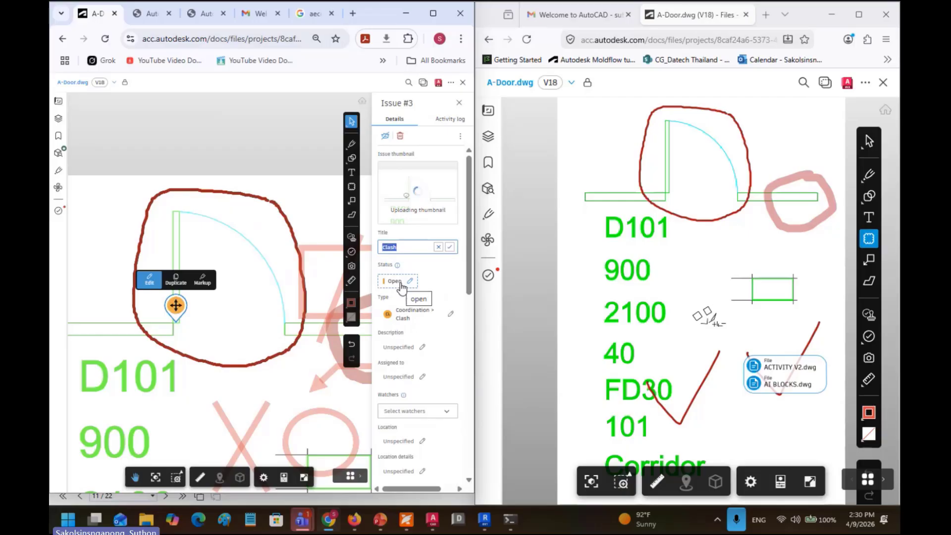
{"action": "left_click", "coordinate": [462, 82]}
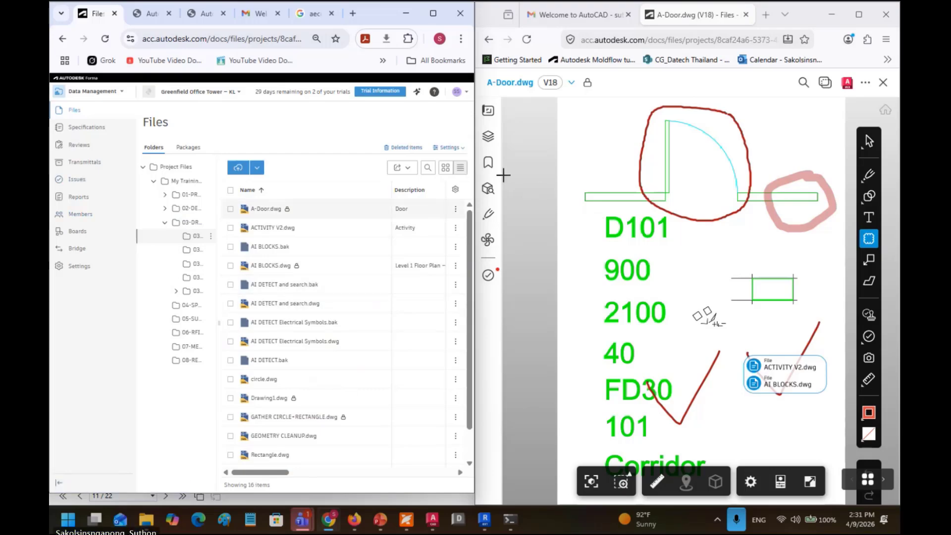
Step: Show the Issues list (#1–#3) in the left window, and in the right window after closing its viewer
{"action": "left_click", "coordinate": [80, 182]}
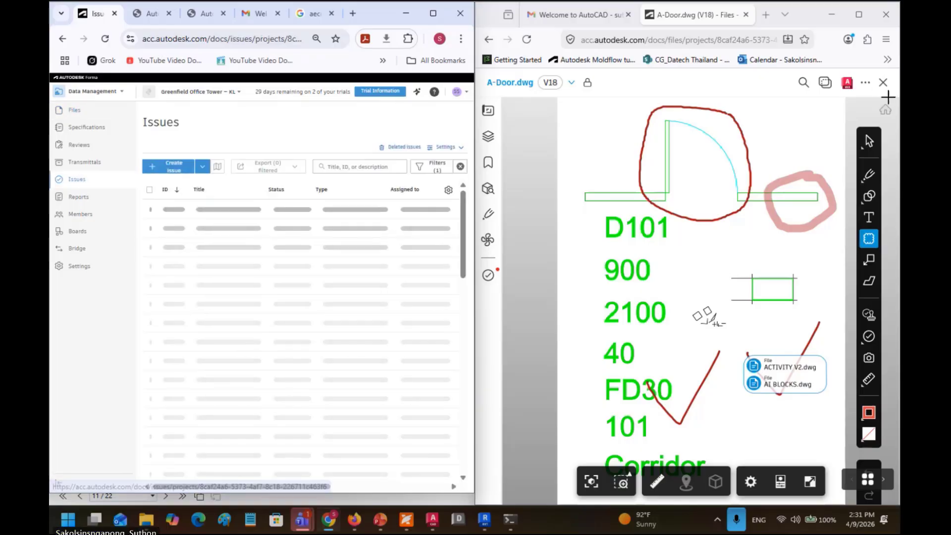
{"action": "left_click", "coordinate": [883, 86]}
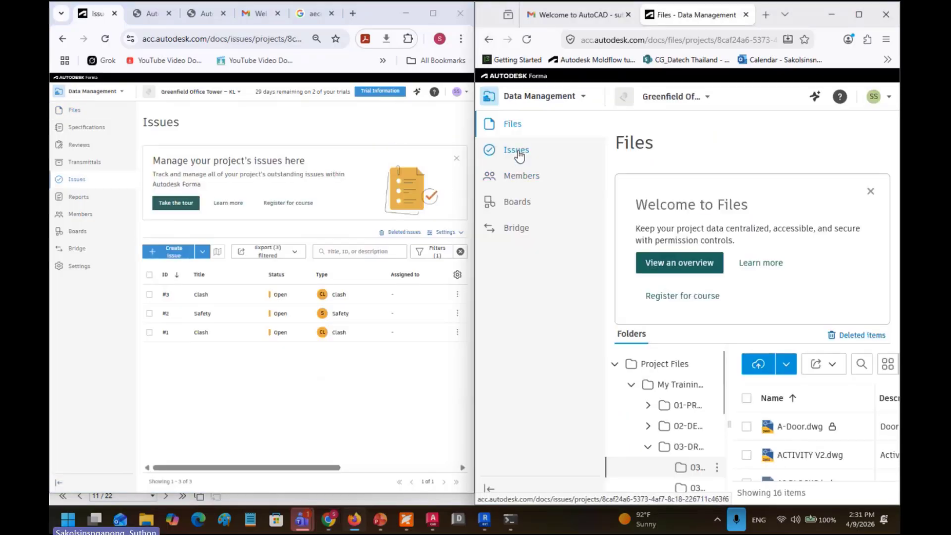
{"action": "left_click", "coordinate": [518, 154]}
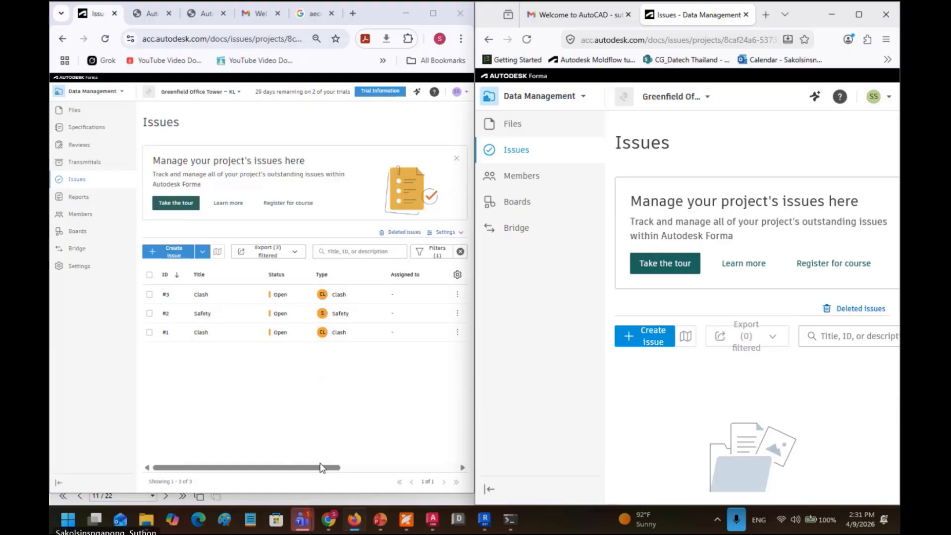
Step: Scroll the Issues table to Placement and open AI DETECT and search.dwg from its link
{"action": "left_click_drag", "start_coordinate": [324, 469], "coordinate": [449, 484]}
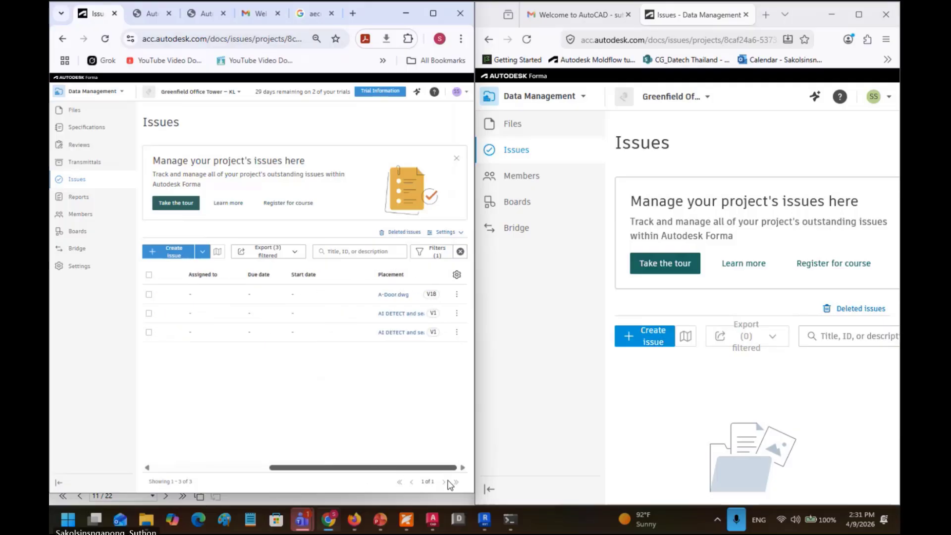
{"action": "left_click", "coordinate": [416, 333]}
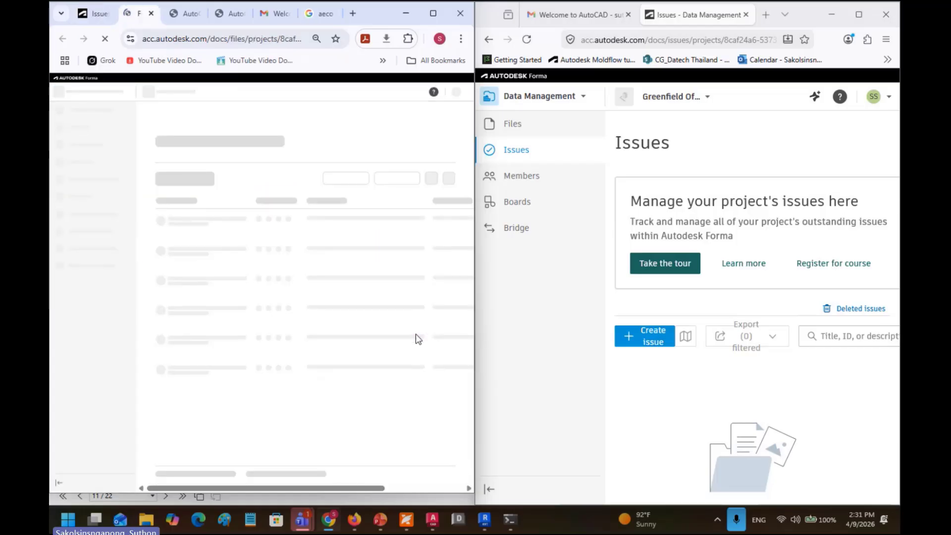
{"action": "left_click", "coordinate": [675, 372]}
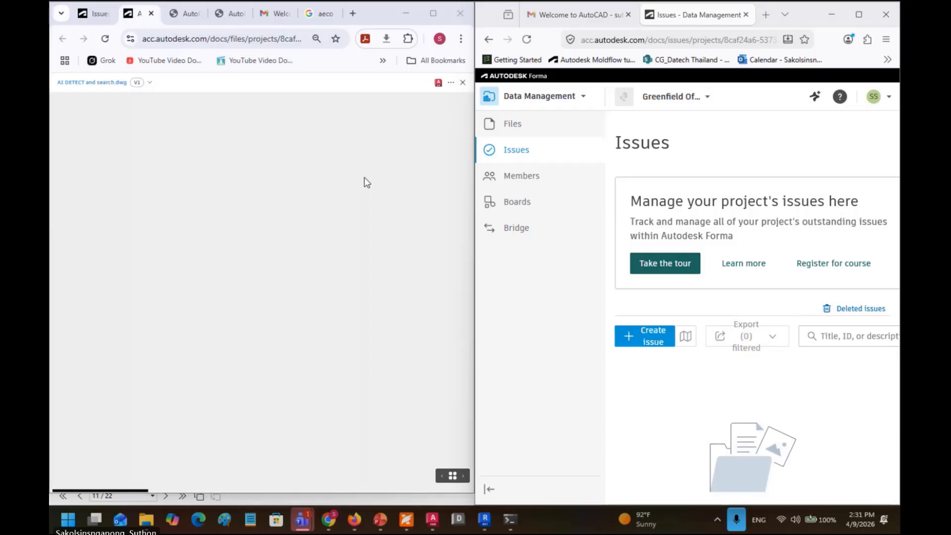
Step: Switch the other window back to Files and close the Issue #1 details panel
{"action": "left_click", "coordinate": [520, 126]}
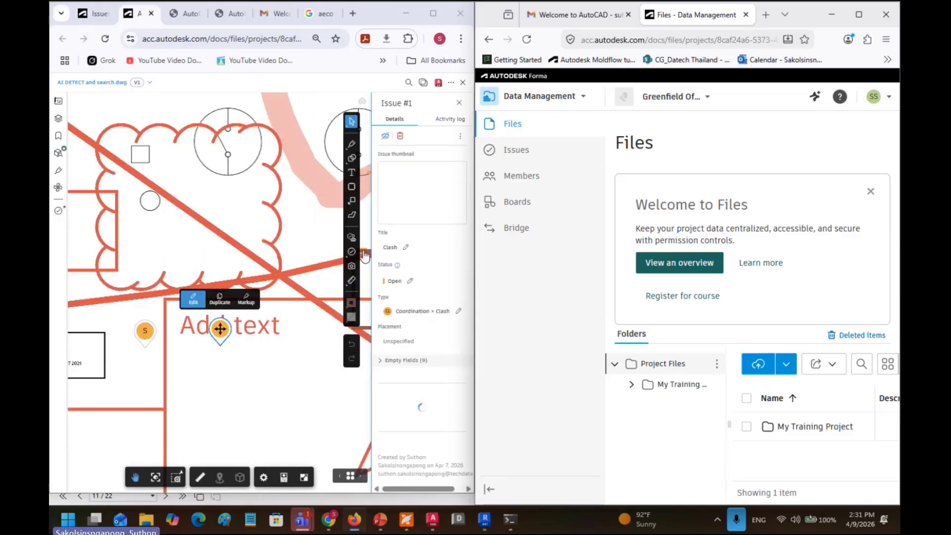
{"action": "left_click", "coordinate": [460, 103]}
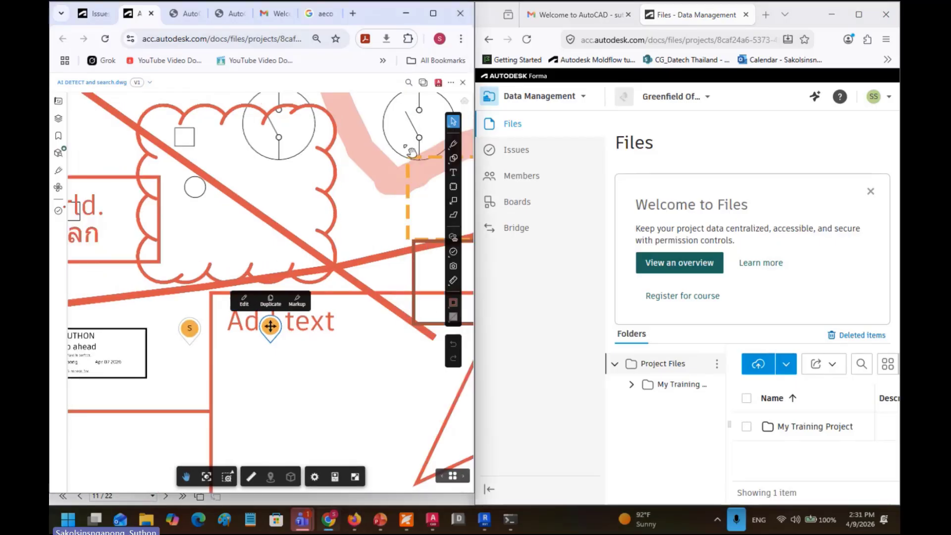
{"action": "scroll", "coordinate": [334, 217], "scroll_direction": "down", "scroll_amount": 3}
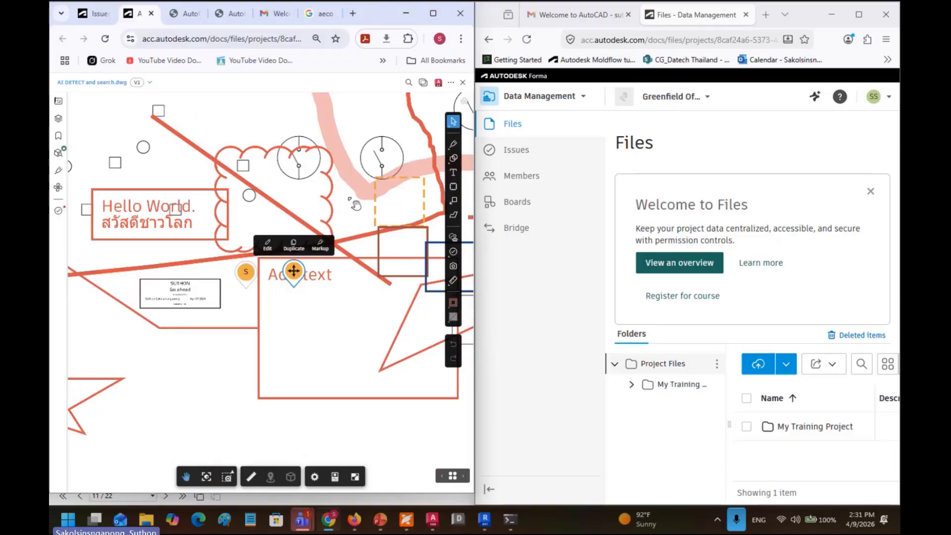
Step: Zoom out to the full sheet and open AI DETECT and search.dwg in AutoCAD Web
{"action": "left_click_drag", "start_coordinate": [356, 205], "coordinate": [308, 255]}
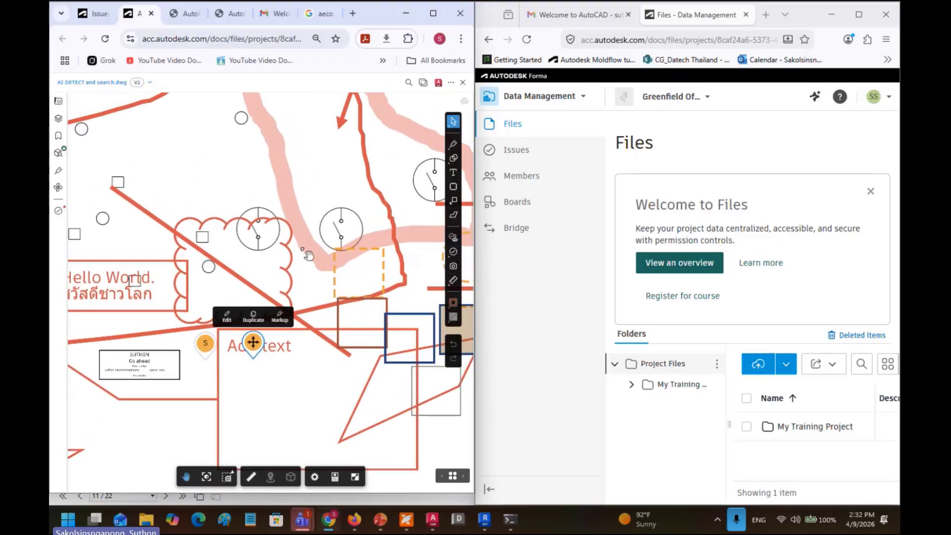
{"action": "scroll", "coordinate": [228, 215], "scroll_direction": "down", "scroll_amount": 5}
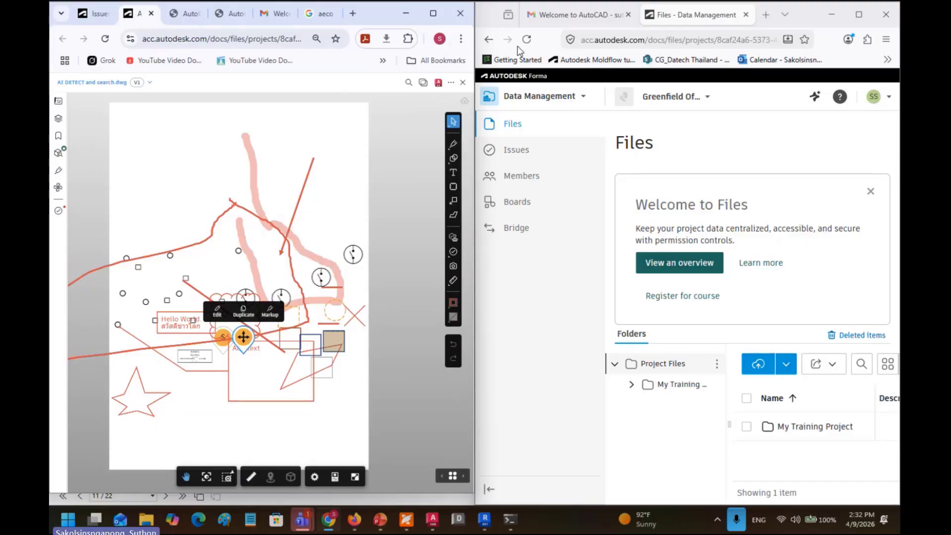
{"action": "left_click", "coordinate": [439, 83]}
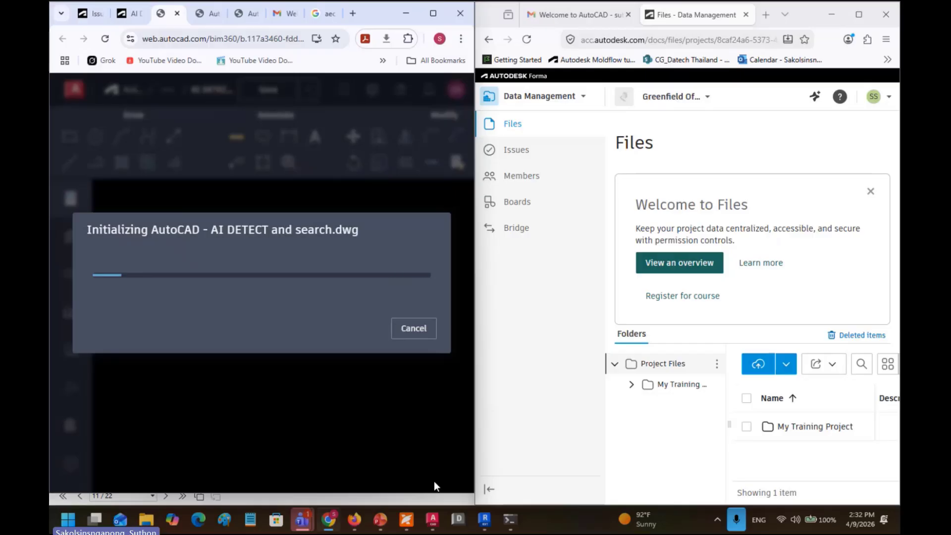
Step: Hide desktop AutoCAD and maximize the AutoCAD Web window showing AI DETECT and search.dwg
{"action": "left_click", "coordinate": [432, 520]}
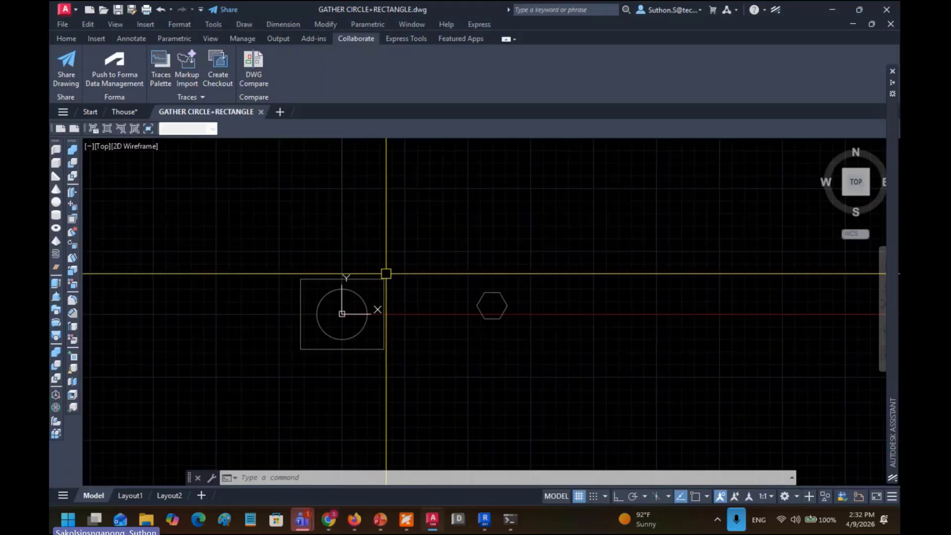
{"action": "left_click", "coordinate": [832, 10]}
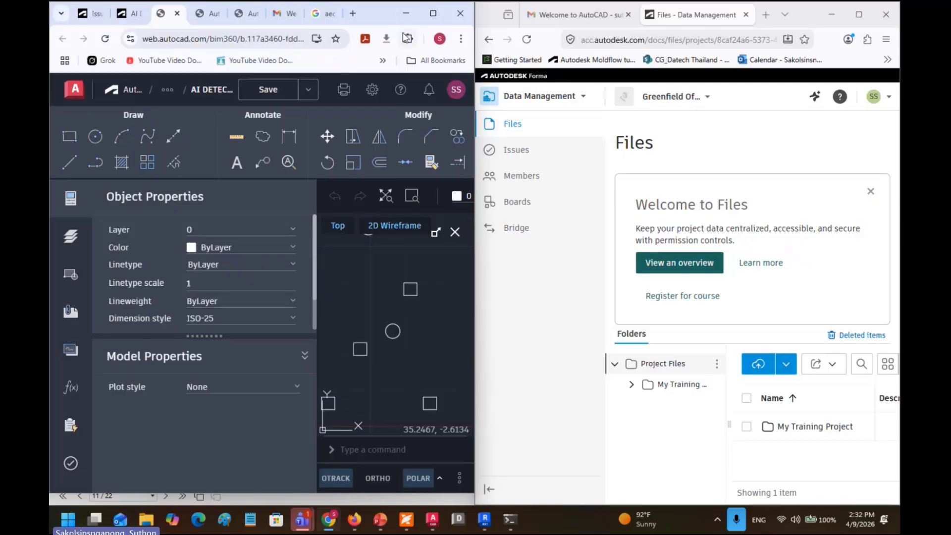
{"action": "left_click", "coordinate": [558, 21]}
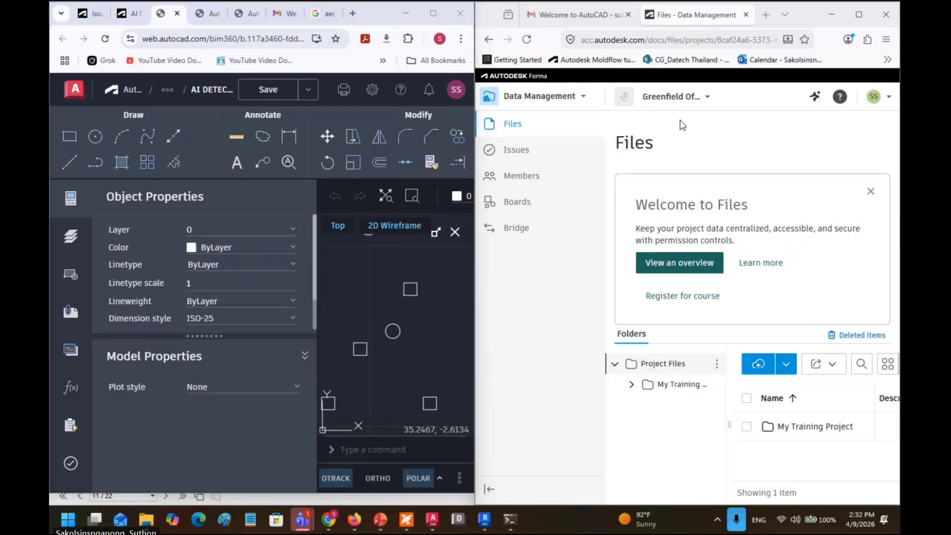
{"action": "left_click", "coordinate": [433, 14]}
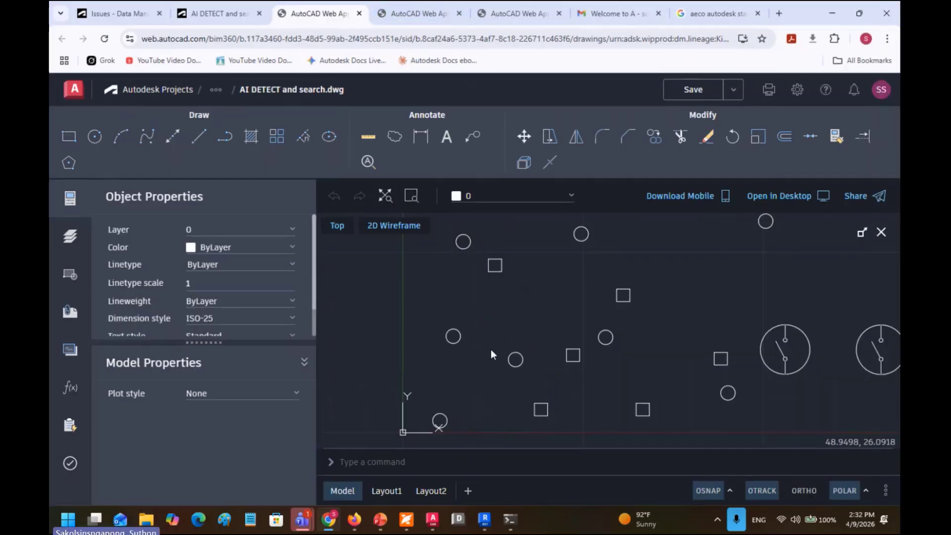
Step: Reposition the drawing view and send AI DETECT and search.dwg to desktop AutoCAD
{"action": "scroll", "coordinate": [458, 370], "scroll_direction": "down", "scroll_amount": 1}
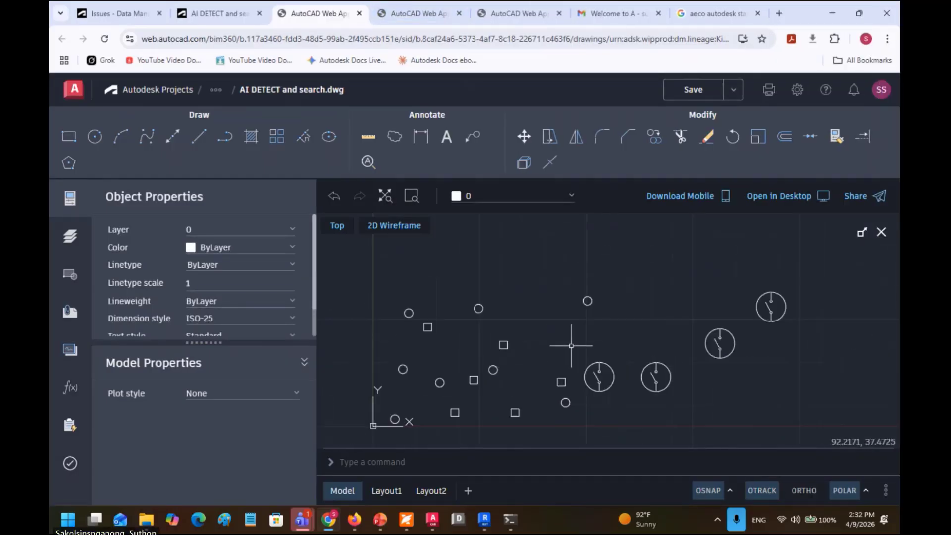
{"action": "scroll", "coordinate": [545, 344], "scroll_direction": "down", "scroll_amount": 1}
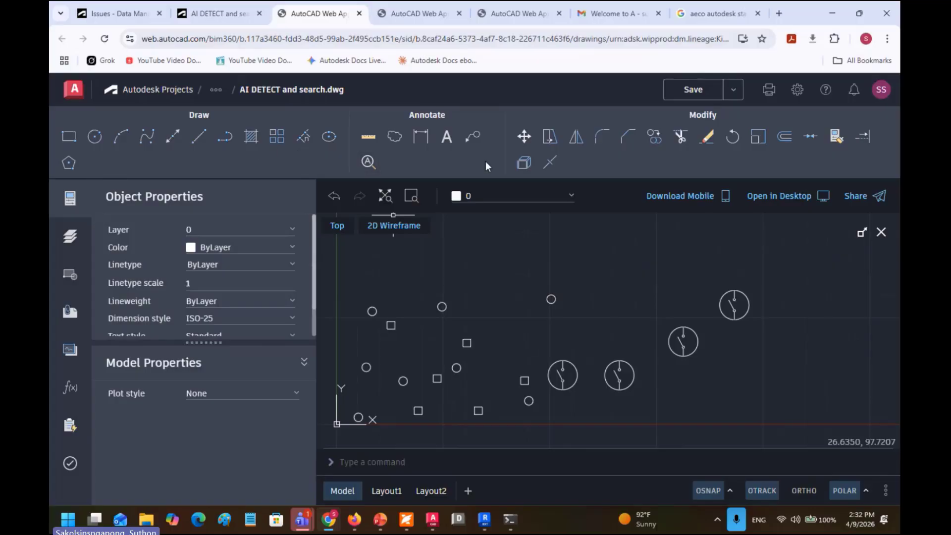
{"action": "left_click_drag", "start_coordinate": [681, 282], "coordinate": [579, 289]}
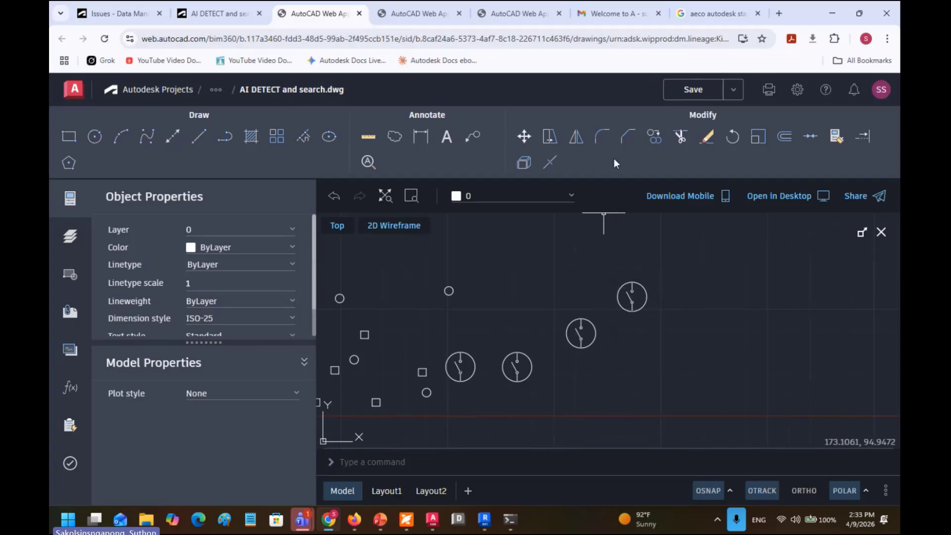
{"action": "left_click", "coordinate": [600, 143]}
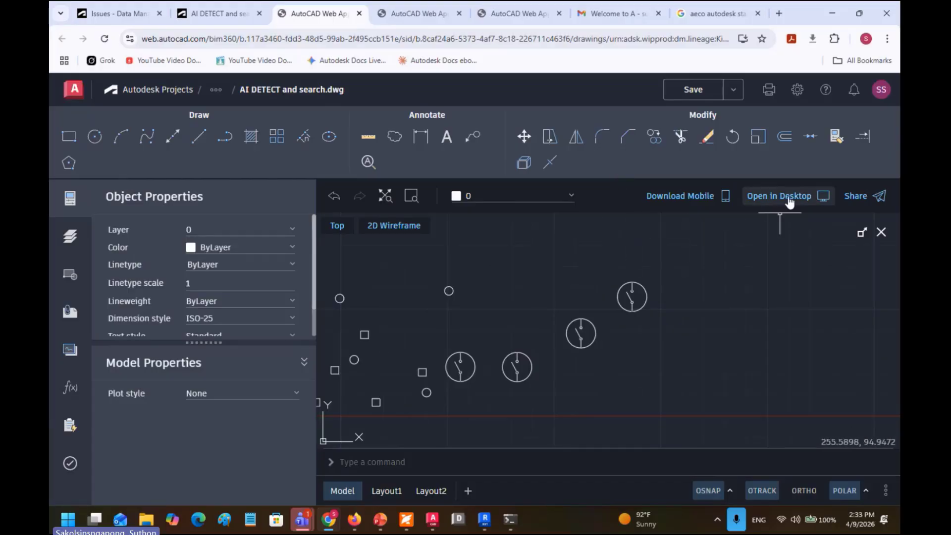
{"action": "left_click", "coordinate": [780, 197]}
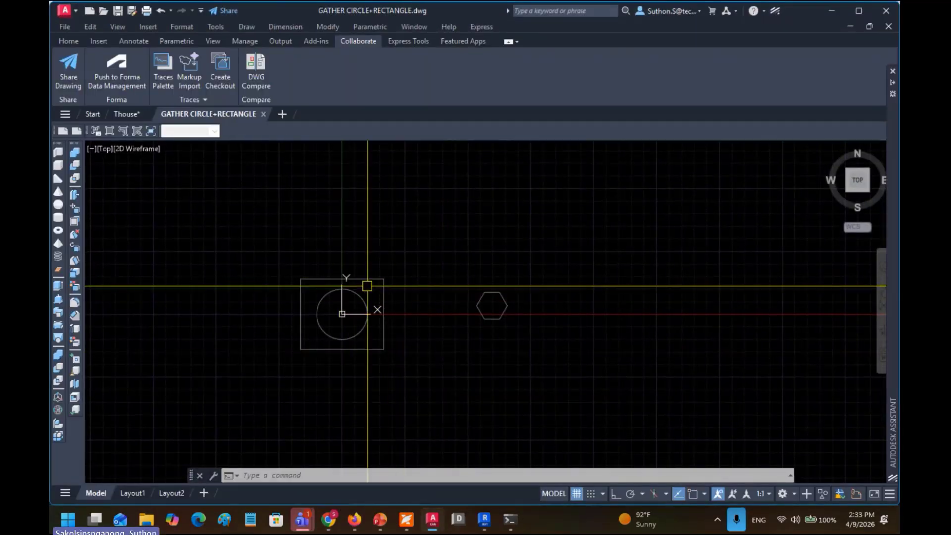
Step: From the Start tab's project files, expand 03.1-Issued For Review and open A-Door.dwg
{"action": "left_click_drag", "start_coordinate": [168, 195], "coordinate": [283, 222]}
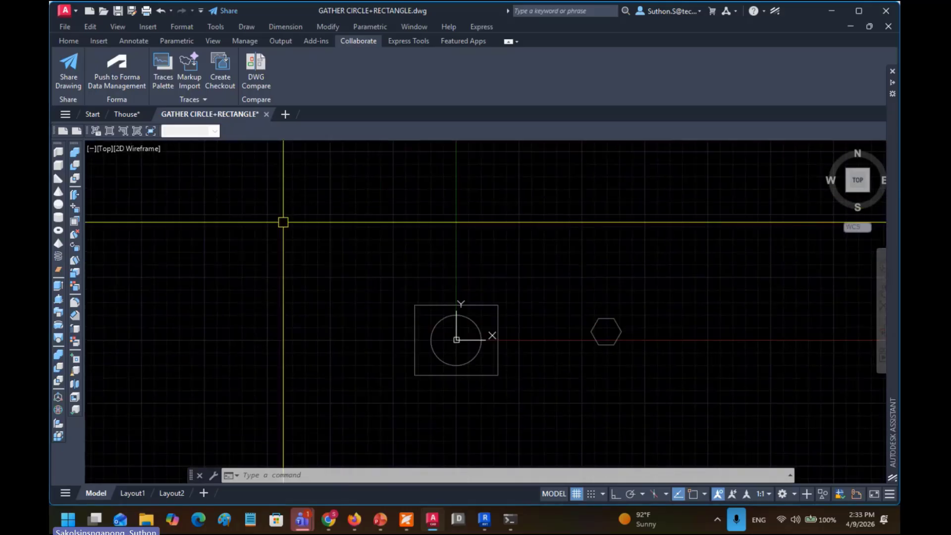
{"action": "left_click", "coordinate": [92, 114]}
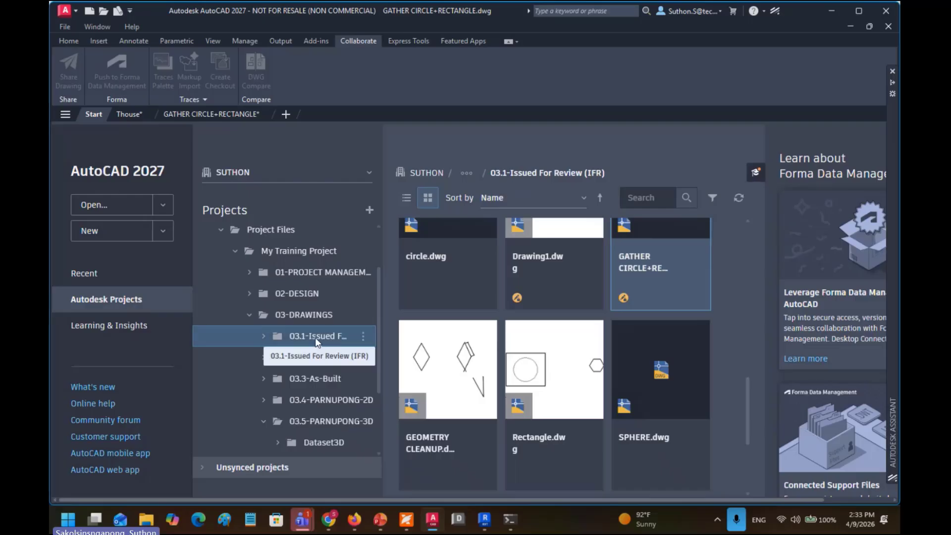
{"action": "left_click", "coordinate": [264, 337]}
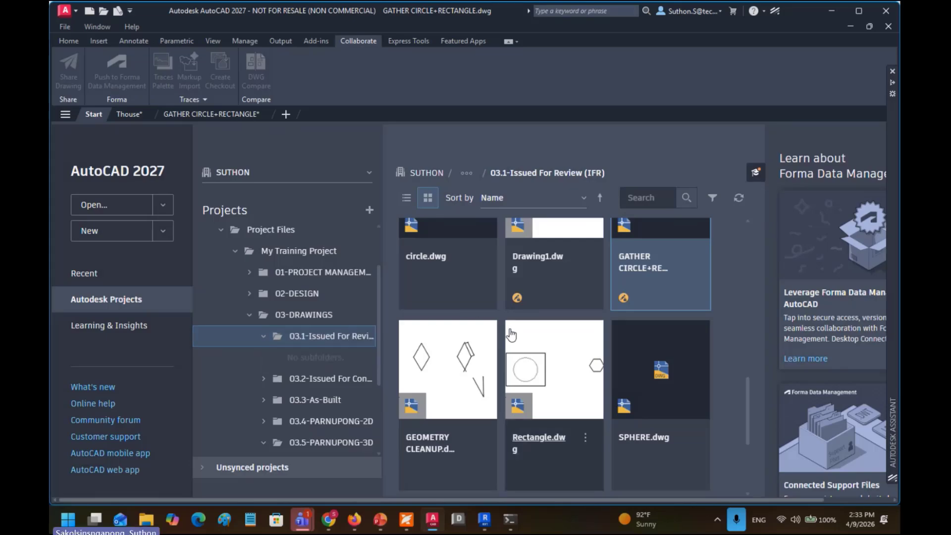
{"action": "scroll", "coordinate": [643, 307], "scroll_direction": "down", "scroll_amount": 2}
{"action": "scroll", "coordinate": [641, 301], "scroll_direction": "up", "scroll_amount": 10}
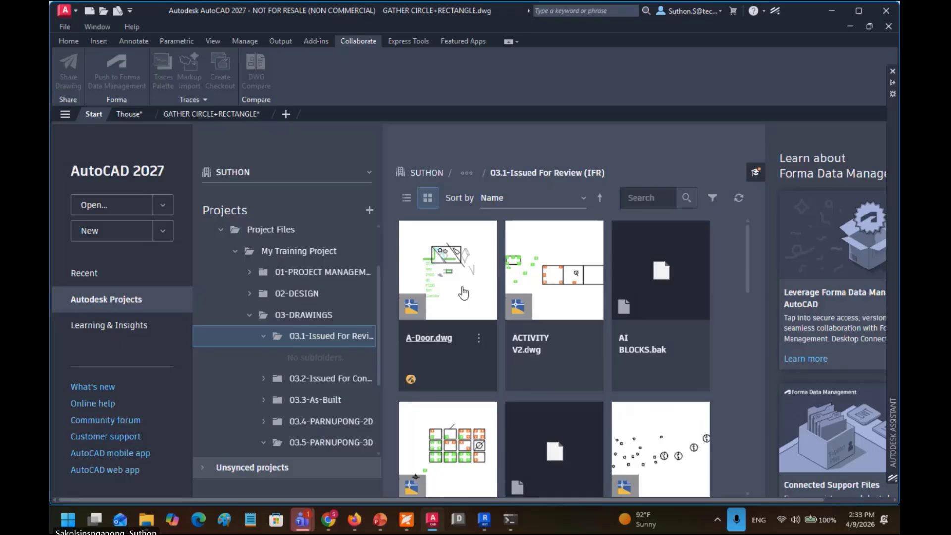
{"action": "left_click", "coordinate": [509, 299]}
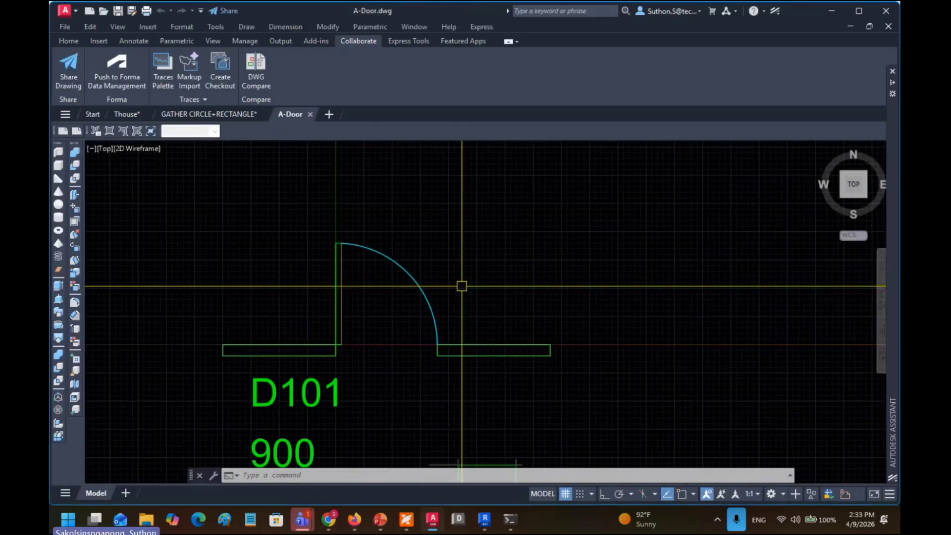
Step: Draw a 3D box beside door D101 by picking two corners and a height
{"action": "mouse_move", "coordinate": [495, 310]}
{"action": "left_mouse_down"}
{"action": "mouse_move", "coordinate": [528, 312]}
{"action": "mouse_move", "coordinate": [585, 261]}
{"action": "left_mouse_up"}
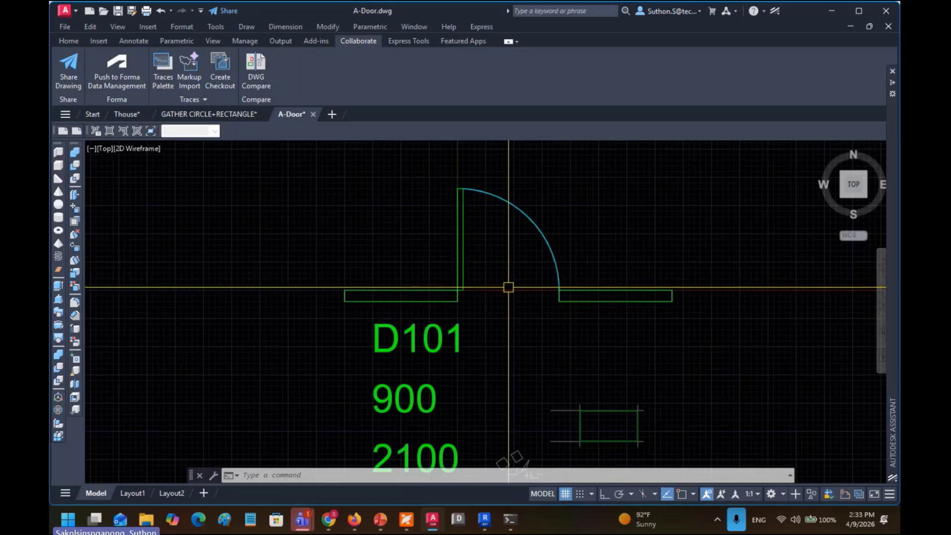
{"action": "scroll", "coordinate": [509, 287], "scroll_direction": "down", "scroll_amount": 2}
{"action": "left_click_drag", "start_coordinate": [509, 287], "coordinate": [406, 288]}
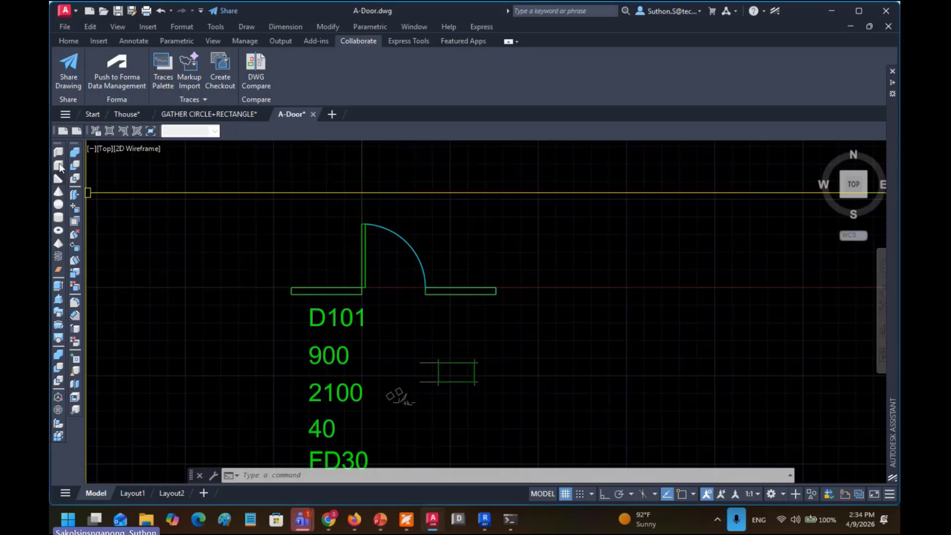
{"action": "left_click", "coordinate": [60, 168]}
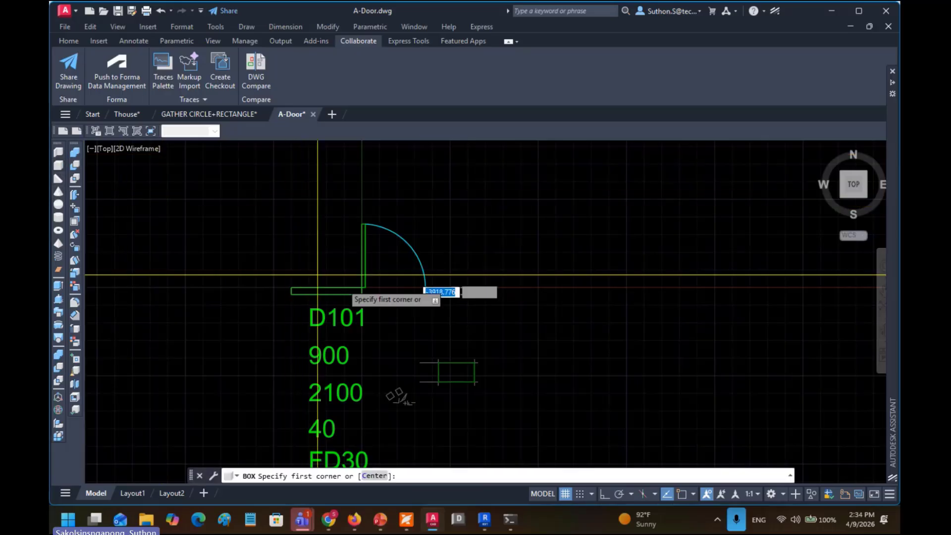
{"action": "left_click", "coordinate": [495, 331]}
{"action": "left_click", "coordinate": [568, 293]}
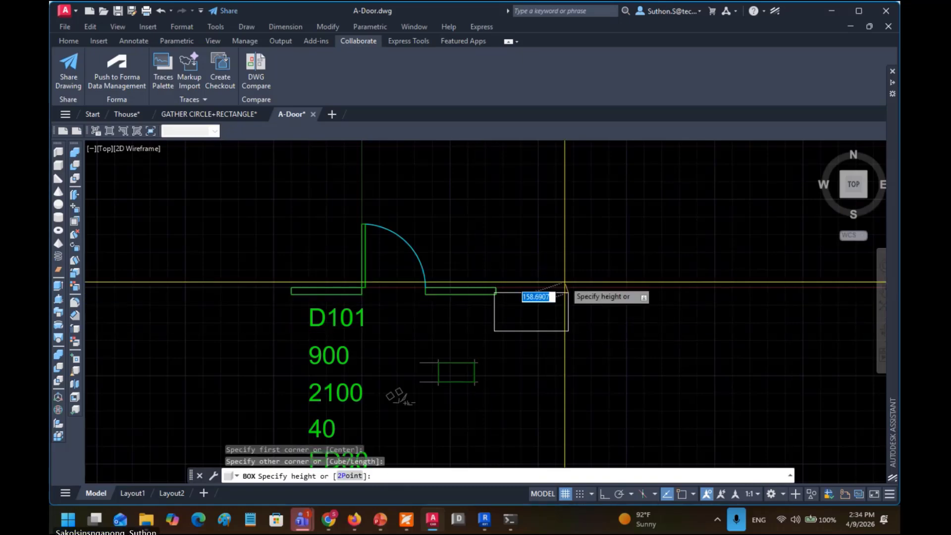
{"action": "left_click", "coordinate": [547, 261]}
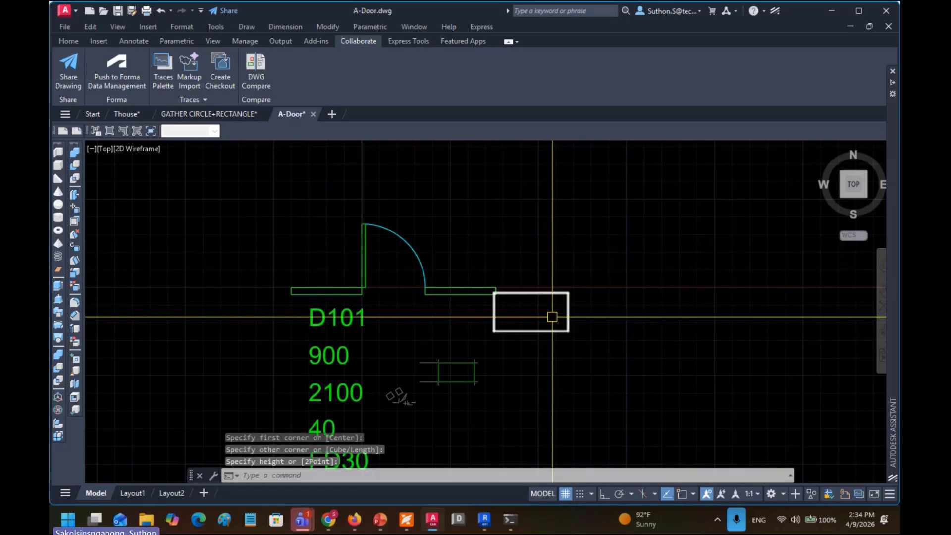
Step: Orbit the model, apply the Conceptual visual style, and save the drawing
{"action": "left_click_drag", "start_coordinate": [548, 246], "coordinate": [425, 222]}
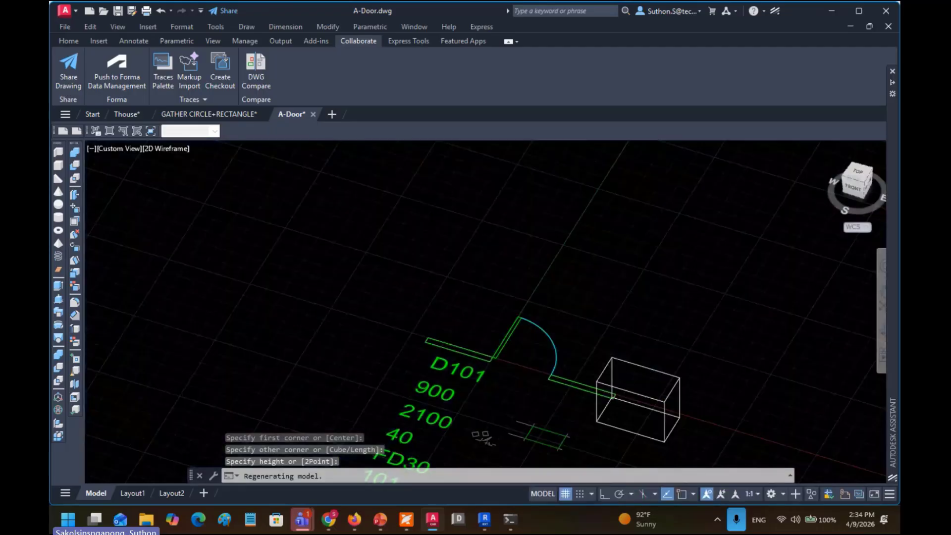
{"action": "left_click_drag", "start_coordinate": [516, 299], "coordinate": [466, 271]}
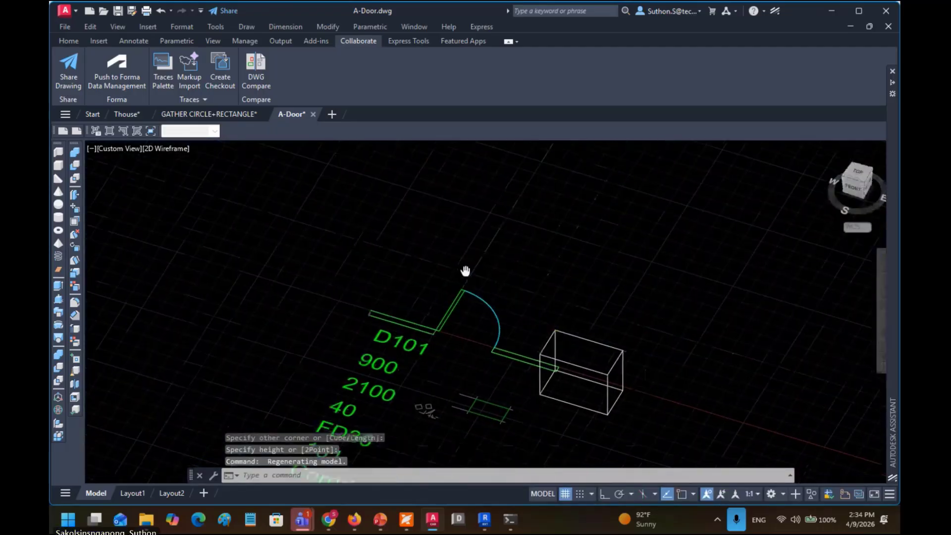
{"action": "left_click", "coordinate": [160, 149]}
{"action": "left_click", "coordinate": [181, 192]}
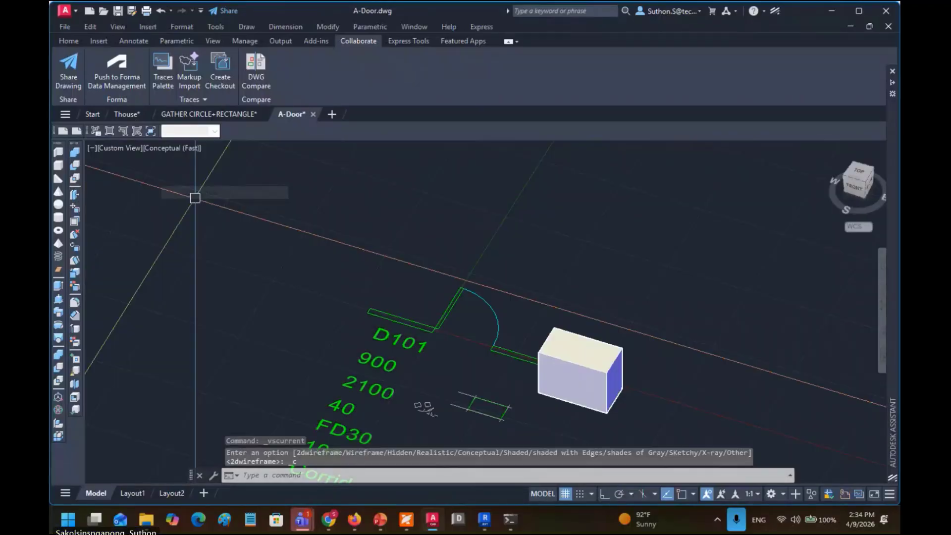
{"action": "left_click", "coordinate": [117, 12]}
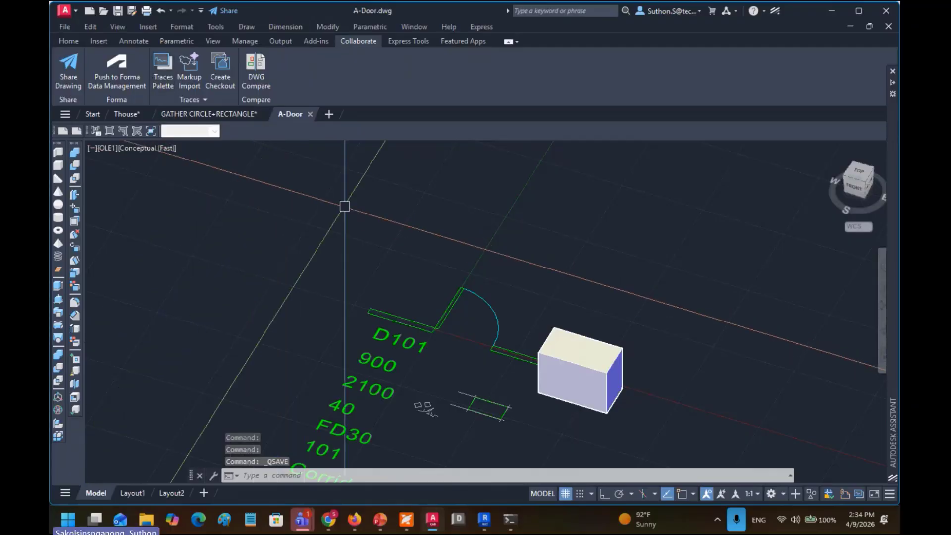
Step: Pan to show all the door labels and save A-Door.dwg again
{"action": "mouse_move", "coordinate": [494, 310]}
{"action": "left_mouse_down"}
{"action": "mouse_move", "coordinate": [433, 247]}
{"action": "mouse_move", "coordinate": [431, 225]}
{"action": "left_mouse_up"}
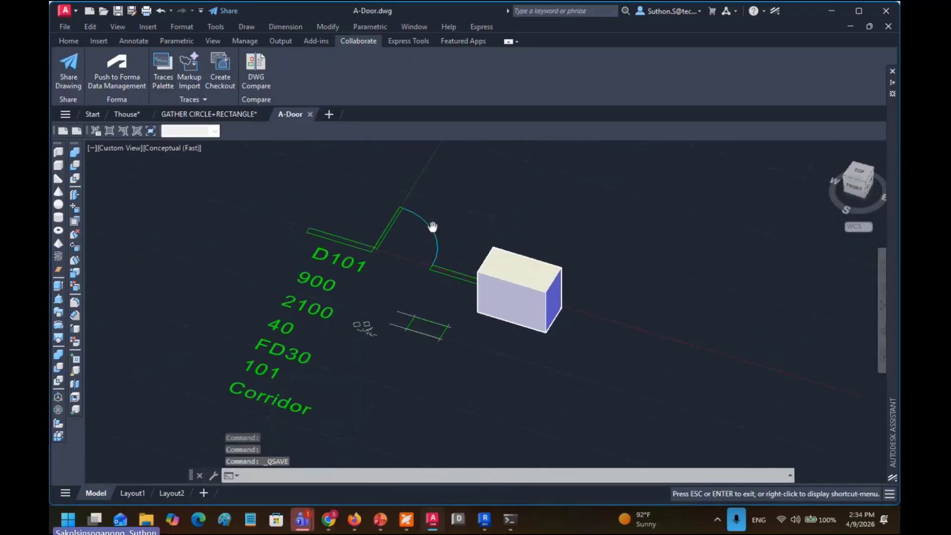
{"action": "key", "text": "Escape"}
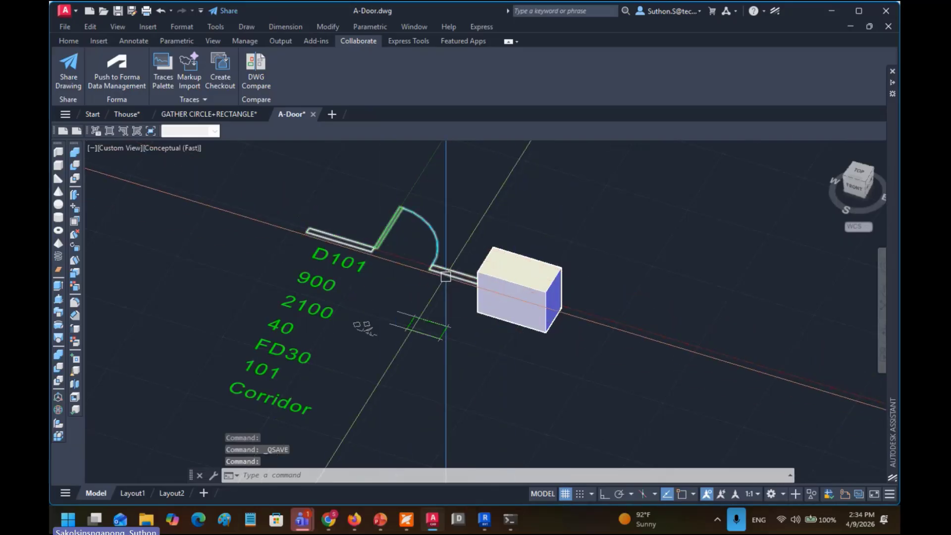
{"action": "left_click", "coordinate": [118, 11]}
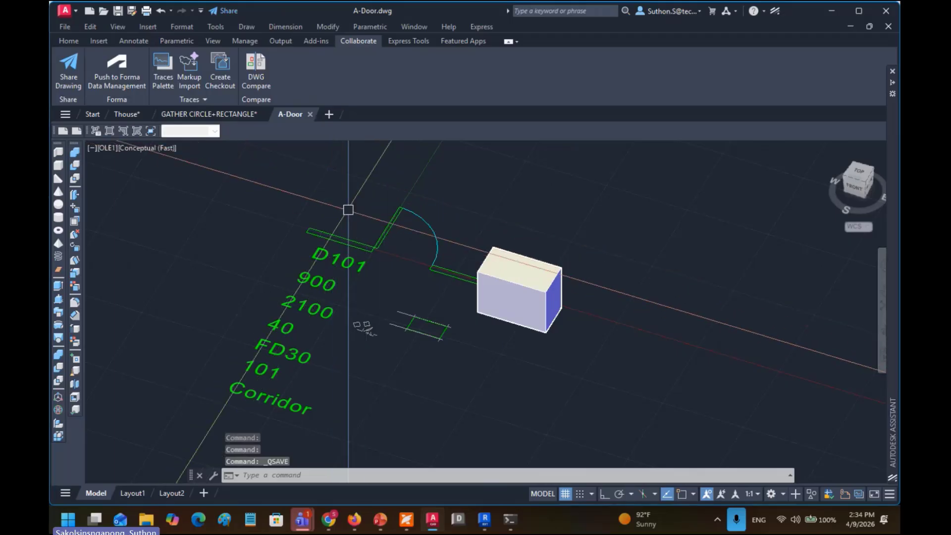
Step: Download the open-in-desktop plug-in from AutoCAD Web App in Chrome
{"action": "left_click", "coordinate": [330, 529]}
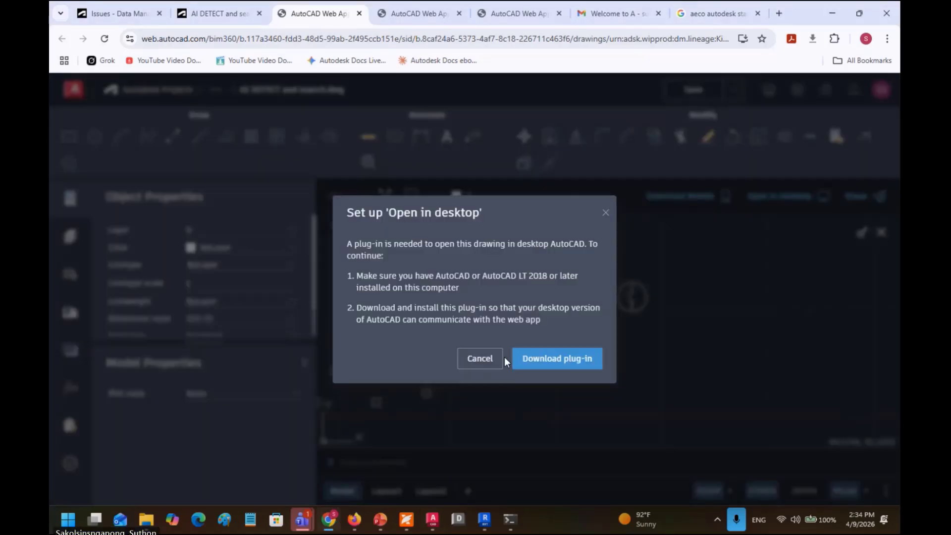
{"action": "left_click", "coordinate": [556, 362]}
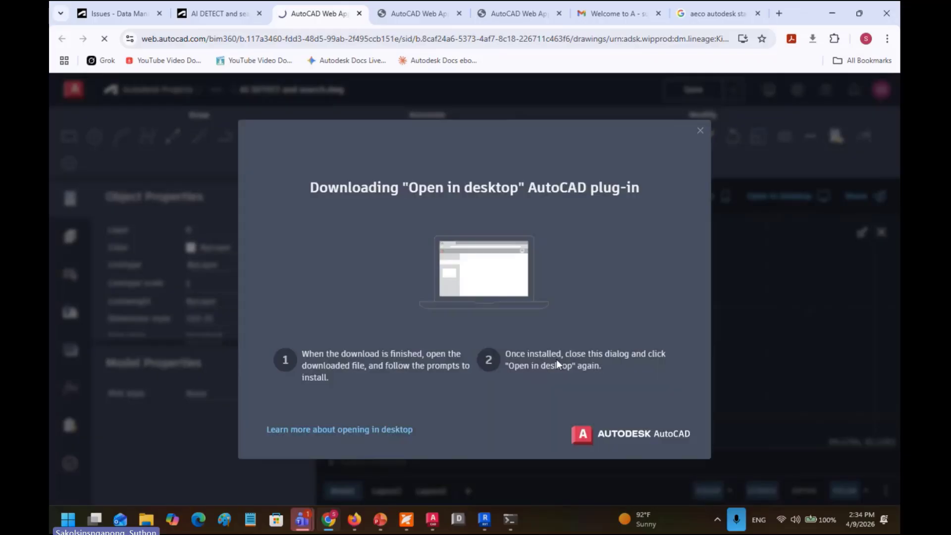
{"action": "left_click", "coordinate": [700, 132]}
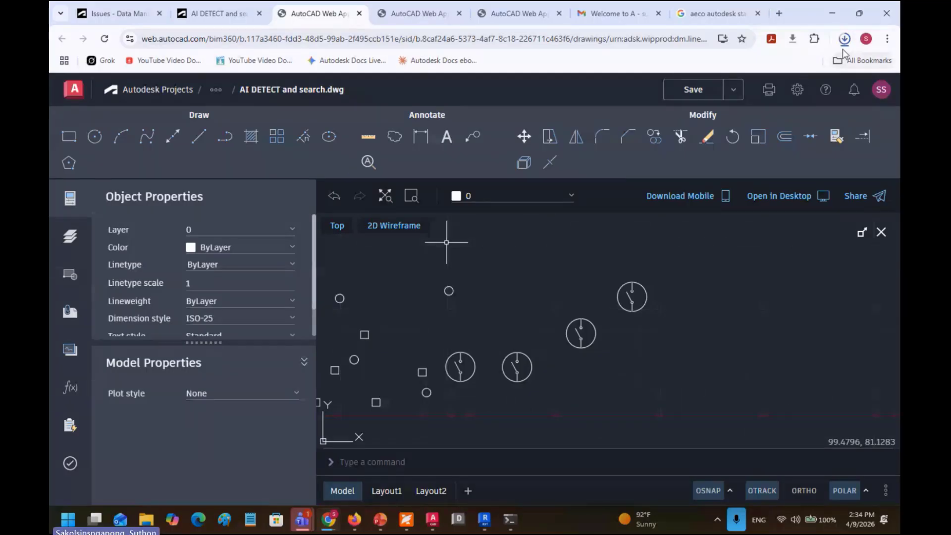
Step: Run the WebFileOpen-1.0.31 installer and retry opening the drawing in desktop AutoCAD
{"action": "left_click", "coordinate": [748, 147]}
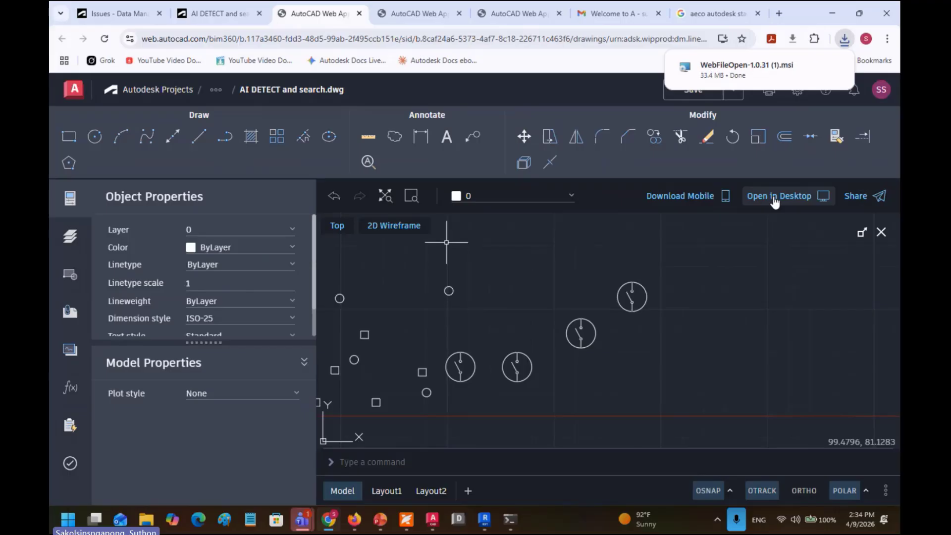
{"action": "mouse_move", "coordinate": [750, 77]}
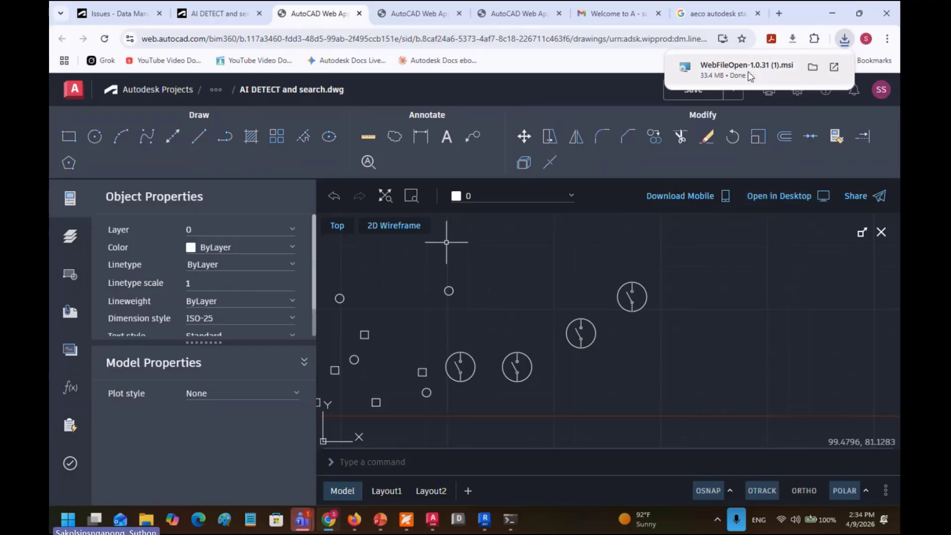
{"action": "left_click", "coordinate": [722, 72]}
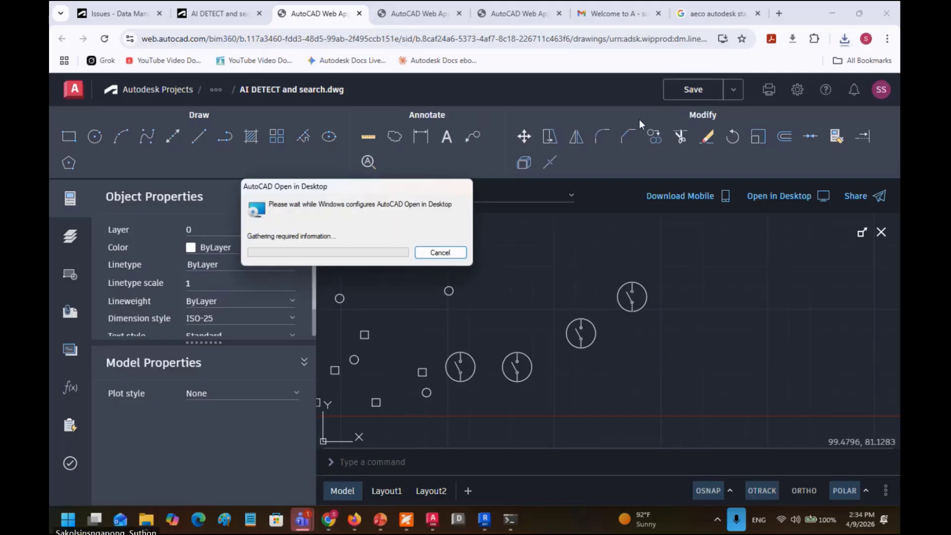
{"action": "left_click", "coordinate": [783, 198]}
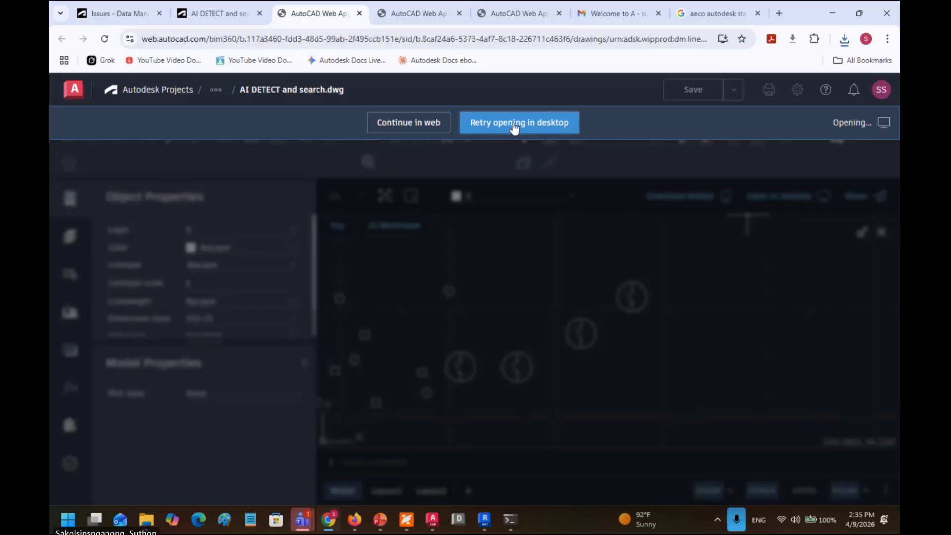
Step: Close the web app and markup viewer, confirm A-Door.dwg is at V19, and open it
{"action": "left_click", "coordinate": [360, 15]}
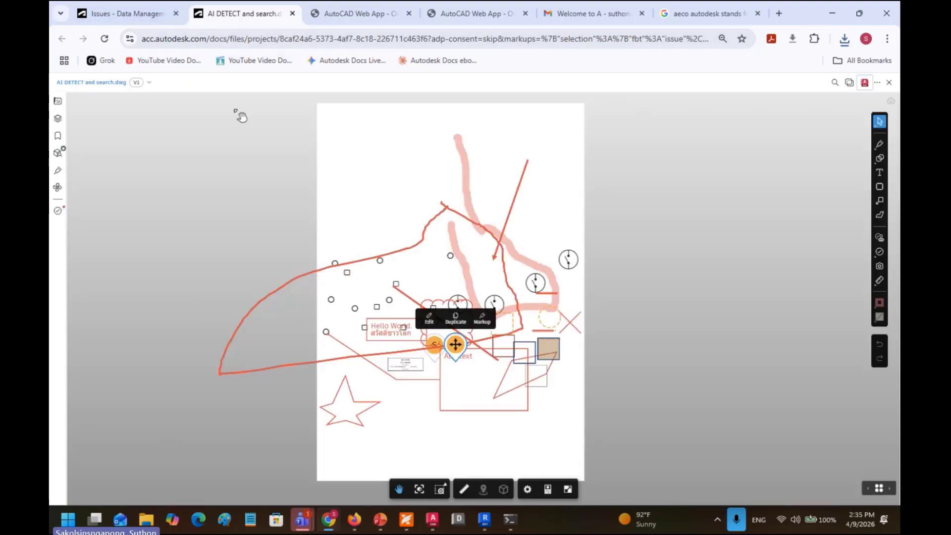
{"action": "left_click", "coordinate": [888, 83]}
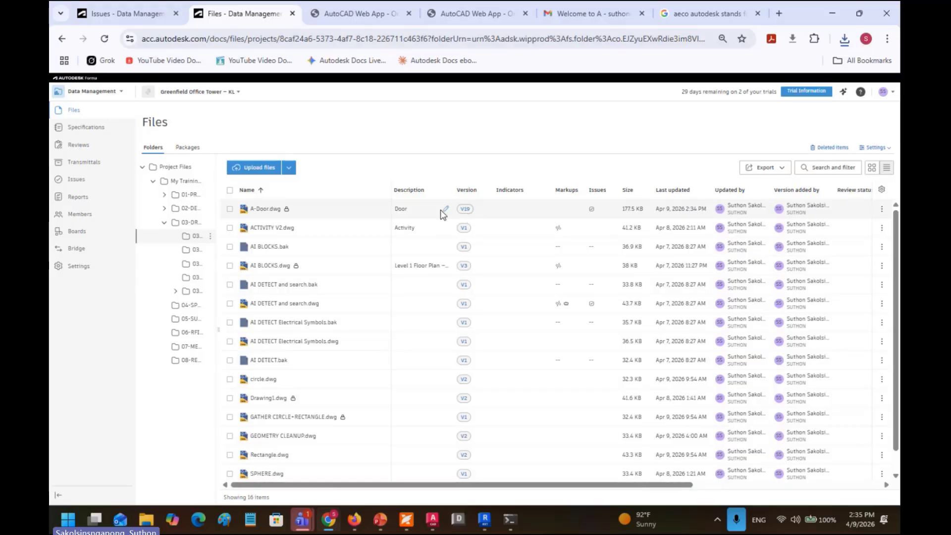
{"action": "left_click", "coordinate": [464, 209]}
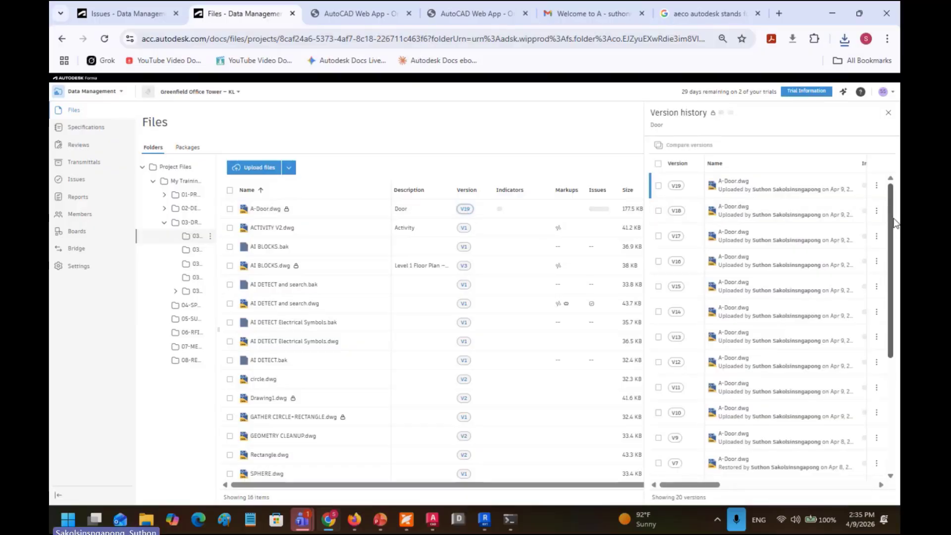
{"action": "mouse_move", "coordinate": [892, 219]}
{"action": "left_mouse_down"}
{"action": "mouse_move", "coordinate": [899, 327]}
{"action": "mouse_move", "coordinate": [899, 212]}
{"action": "left_mouse_up"}
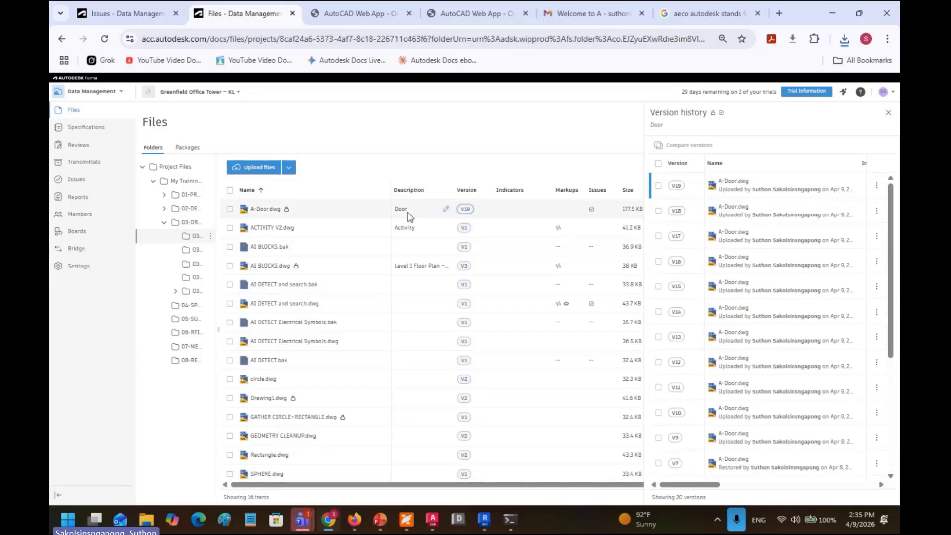
{"action": "left_click", "coordinate": [260, 210]}
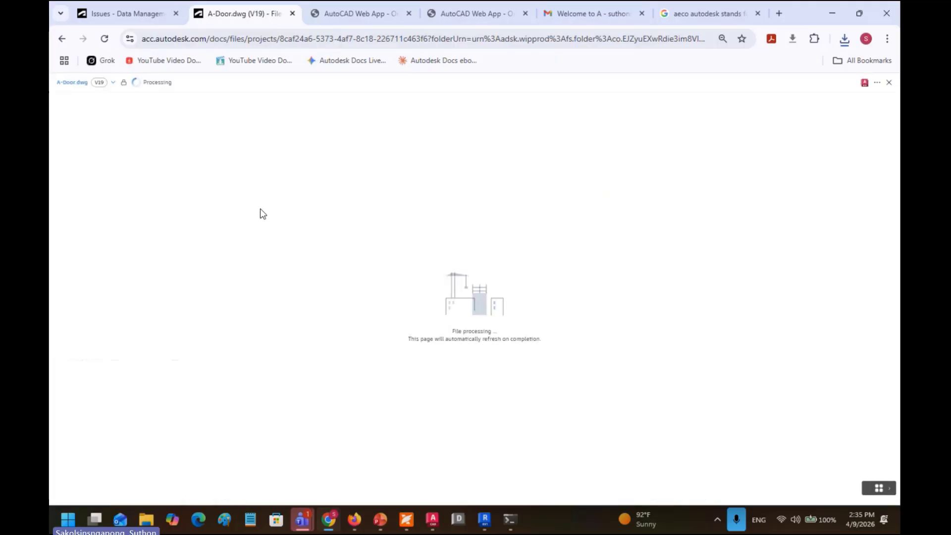
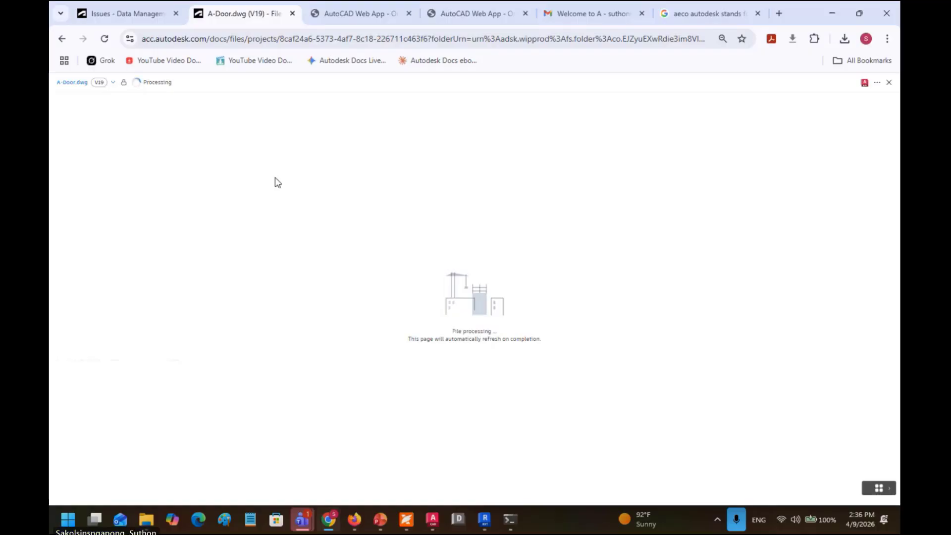
Step: Bring the Revit window with Project1 back to the front
{"action": "left_click", "coordinate": [486, 523]}
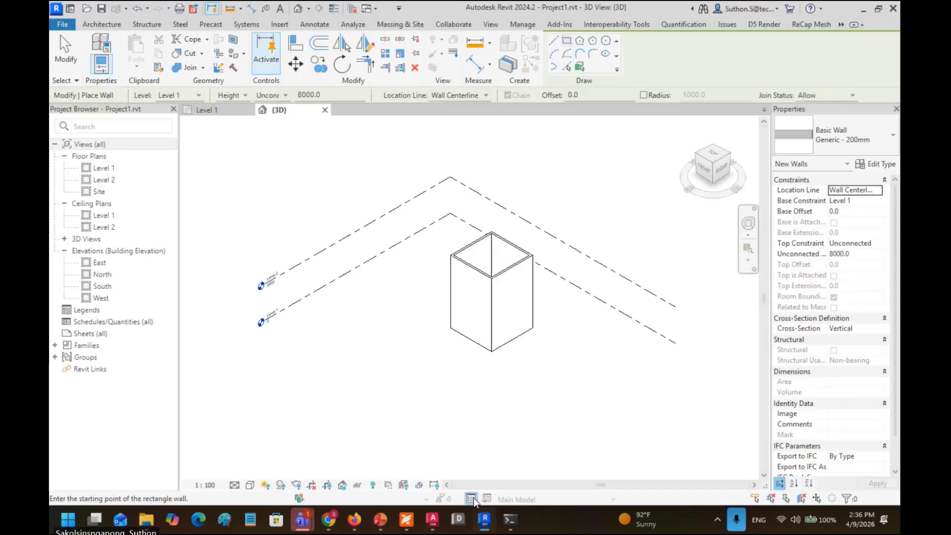
{"action": "left_click", "coordinate": [484, 520]}
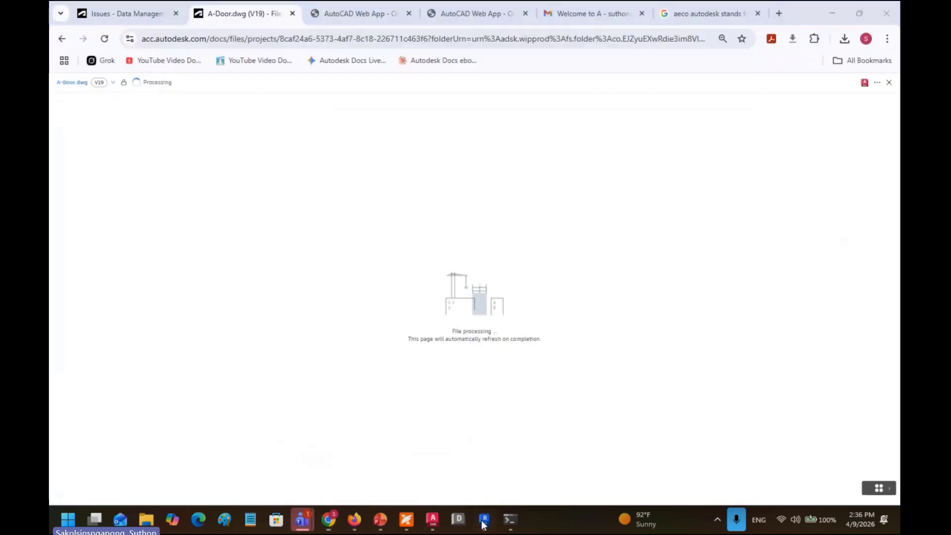
{"action": "left_click", "coordinate": [481, 523]}
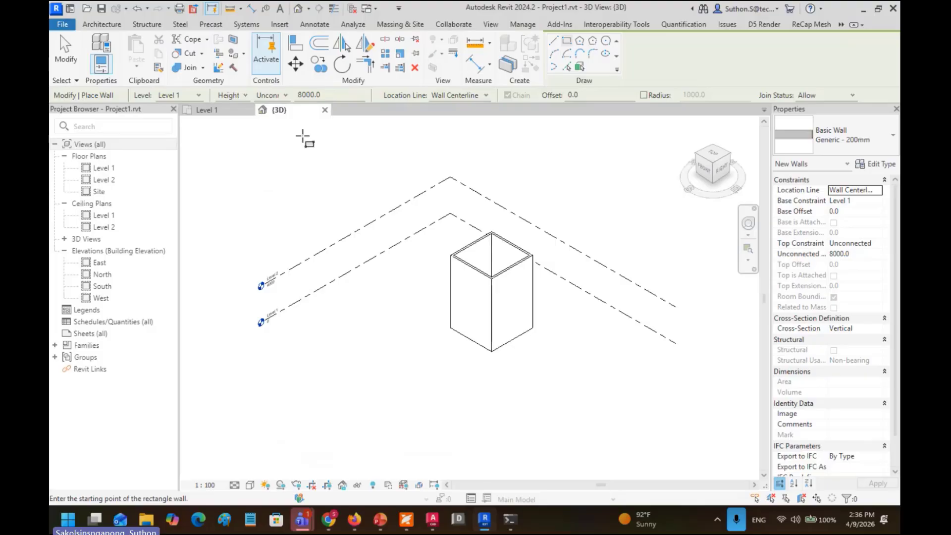
Step: Close Project1's 3D view, save it, close Level 1, and show Recent Files on Home
{"action": "left_click", "coordinate": [324, 110]}
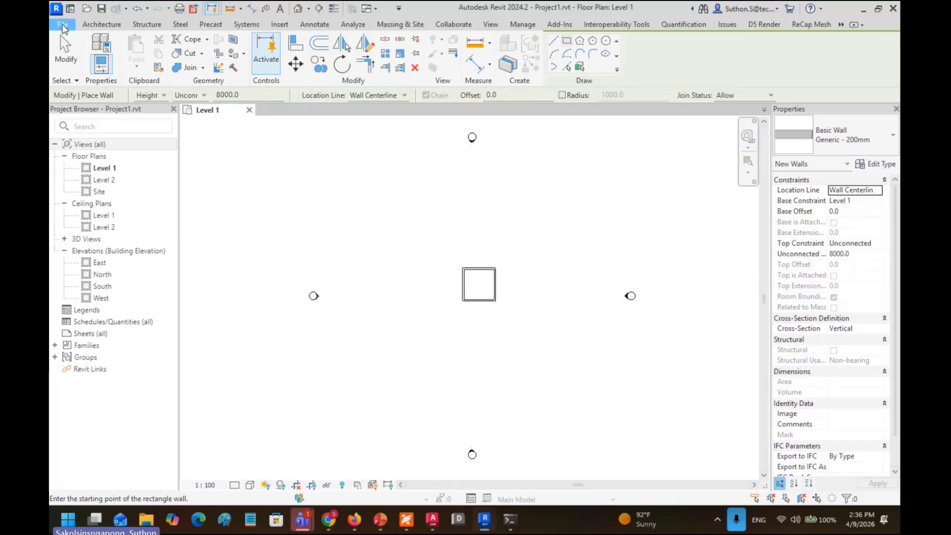
{"action": "left_click", "coordinate": [63, 25]}
{"action": "left_click", "coordinate": [117, 130]}
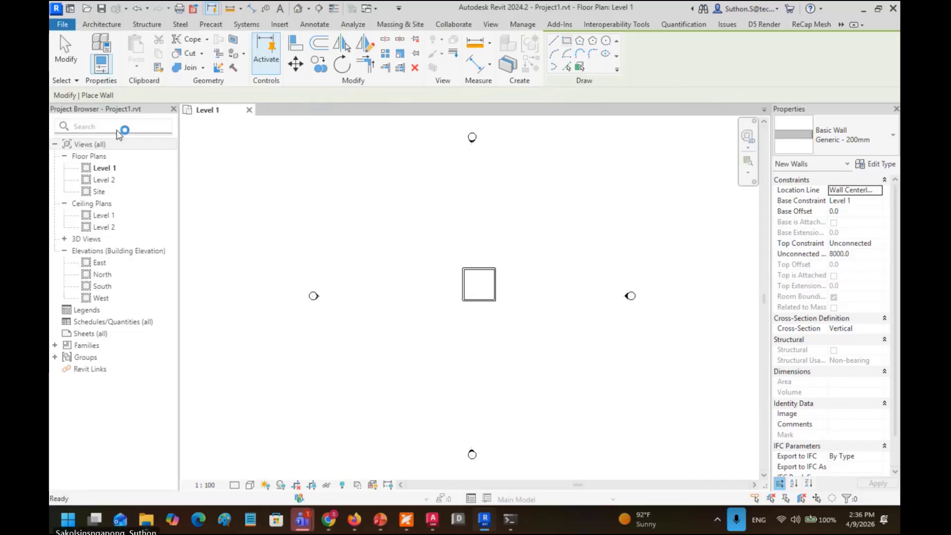
{"action": "left_click", "coordinate": [249, 110]}
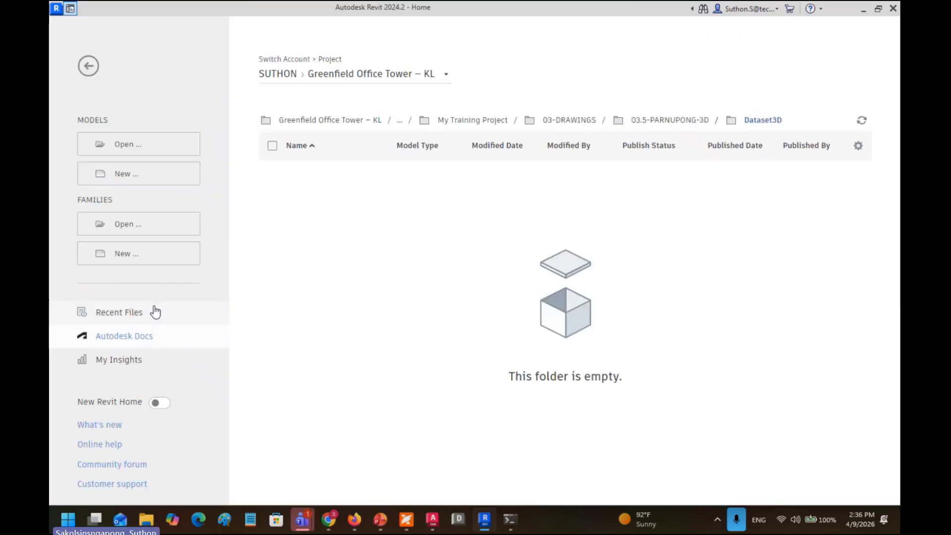
{"action": "left_click", "coordinate": [155, 312]}
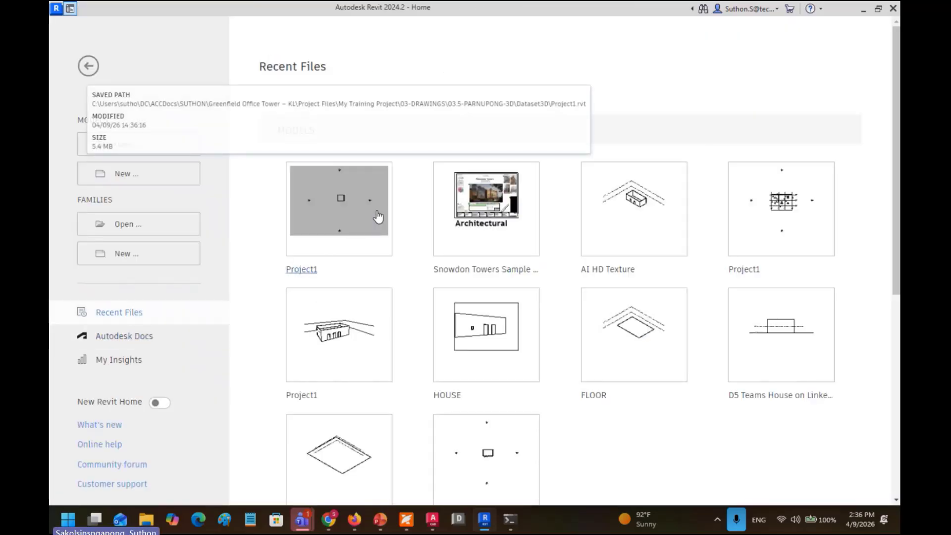
Step: In Autodesk Docs, browse My Training Project › 03-DRAWINGS › 03.5-PARNUPONG-3D › Dataset3D and start a new model
{"action": "left_click", "coordinate": [346, 227]}
{"action": "left_click", "coordinate": [140, 341]}
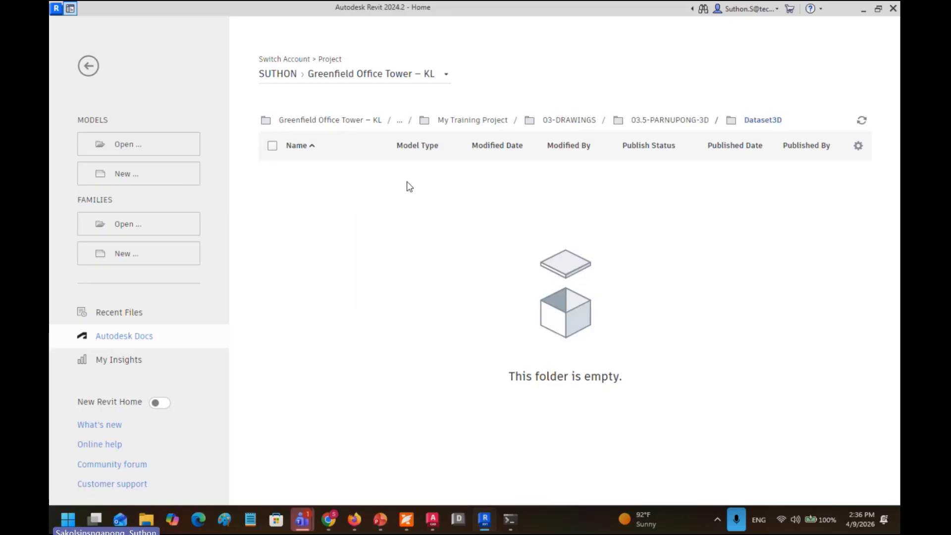
{"action": "left_click", "coordinate": [325, 122]}
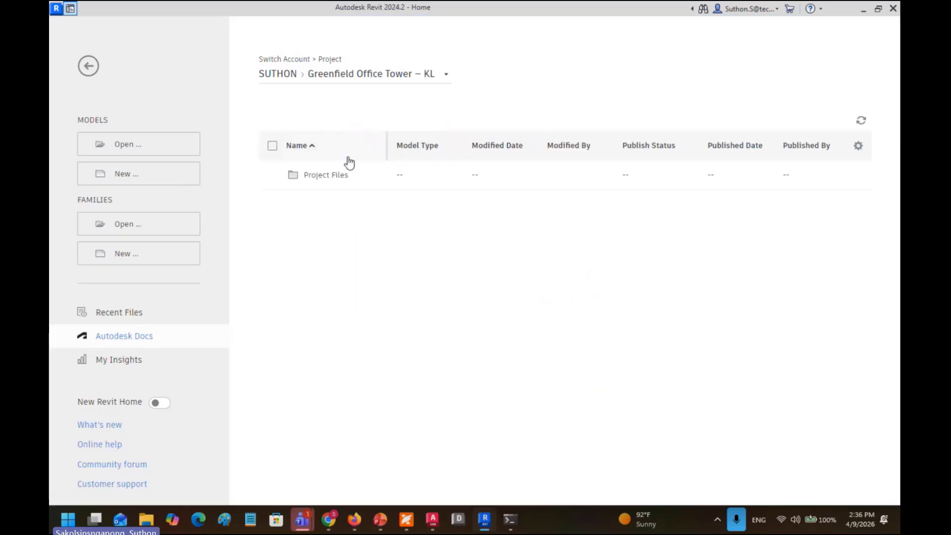
{"action": "left_click", "coordinate": [336, 178]}
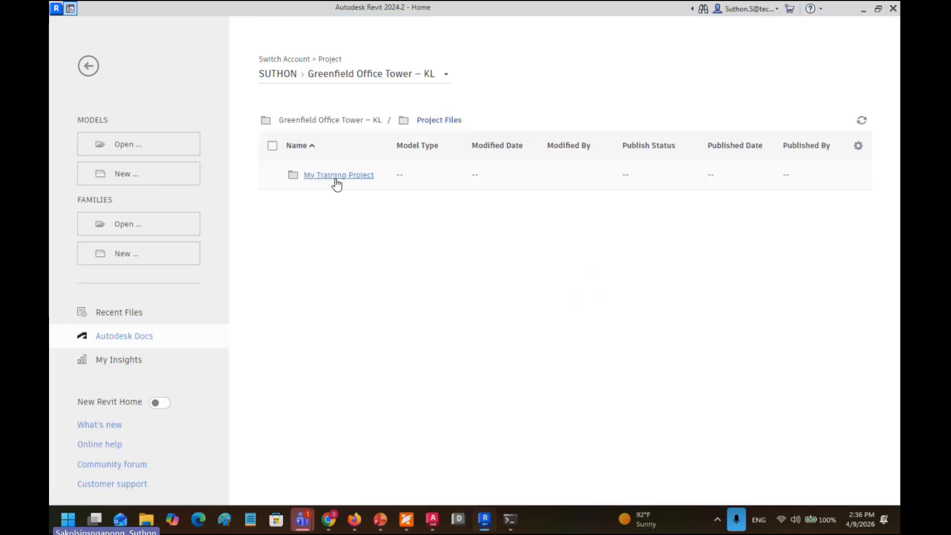
{"action": "left_click", "coordinate": [338, 182]}
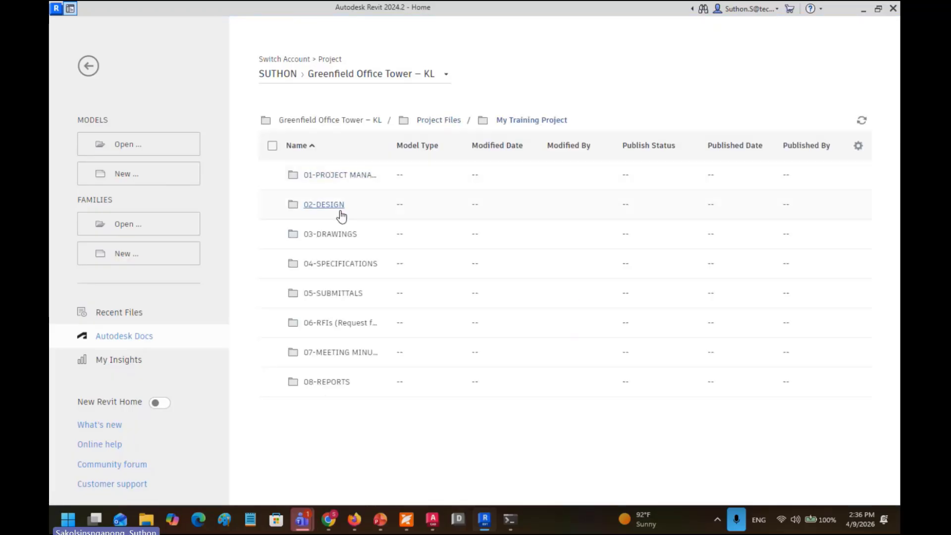
{"action": "left_click", "coordinate": [337, 237]}
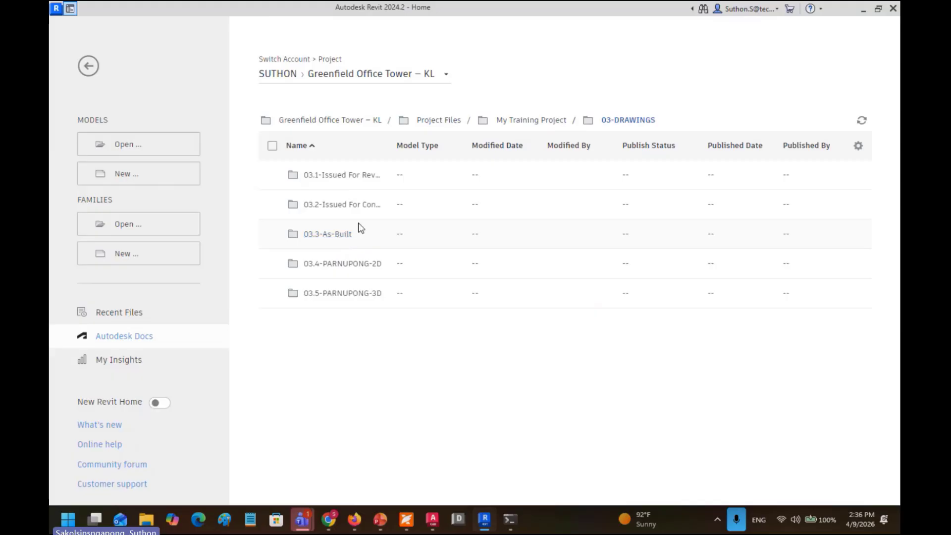
{"action": "left_click", "coordinate": [353, 179]}
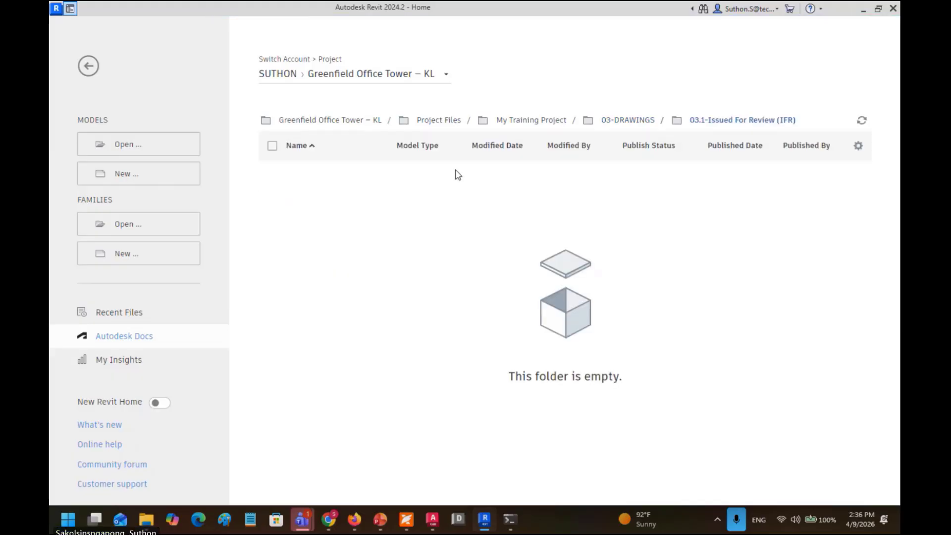
{"action": "left_click", "coordinate": [613, 122]}
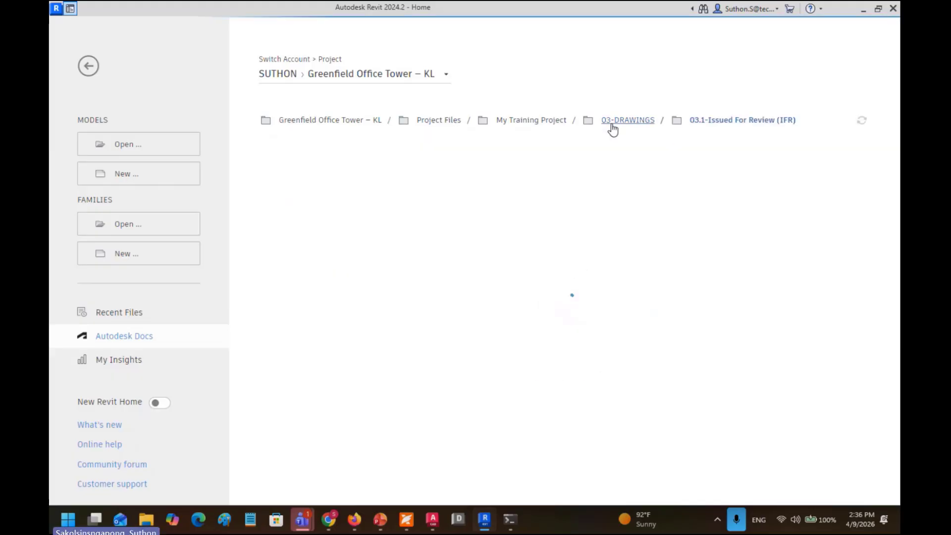
{"action": "left_click", "coordinate": [370, 295]}
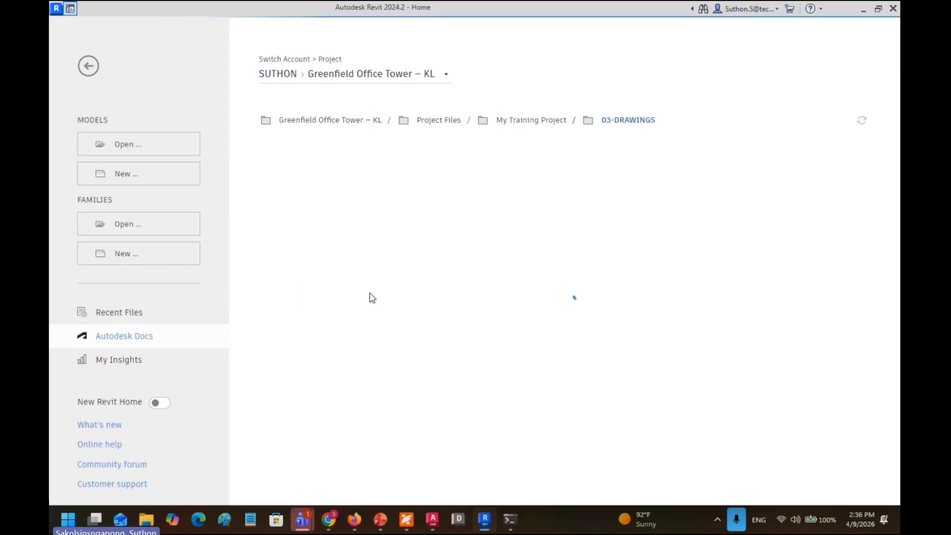
{"action": "left_click", "coordinate": [321, 175]}
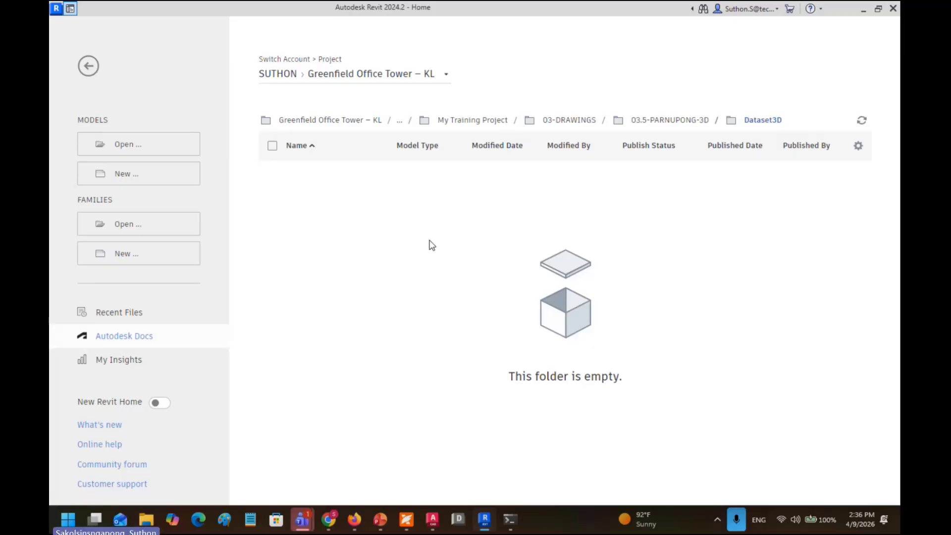
{"action": "left_click", "coordinate": [169, 174]}
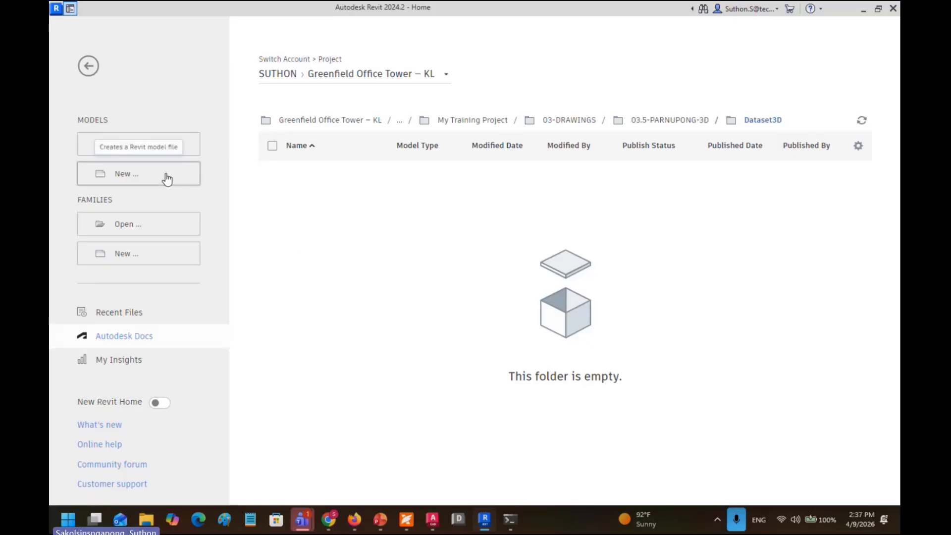
Step: Create a new metric project and draw a 6800 × 8800 rectangular wall with WA
{"action": "left_click", "coordinate": [139, 247]}
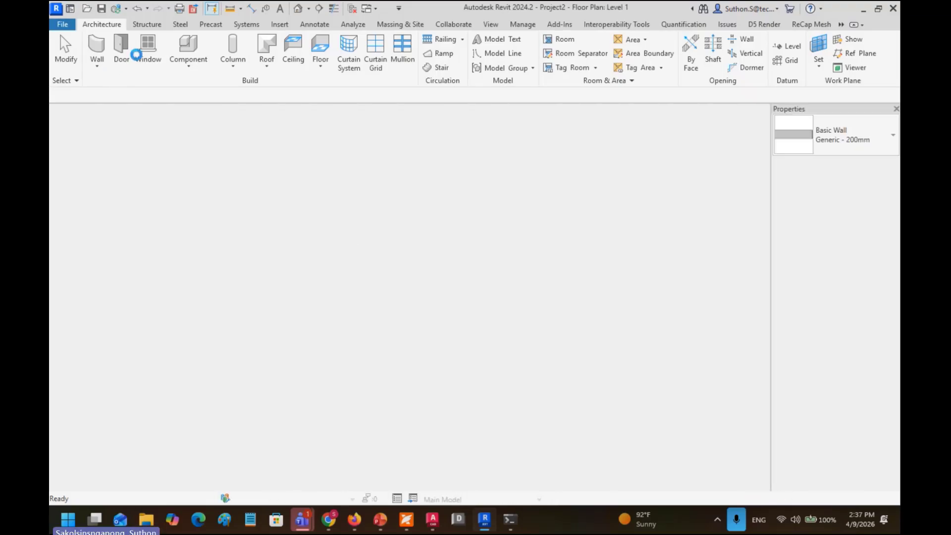
{"action": "key", "text": "w"}
{"action": "key", "text": "a"}
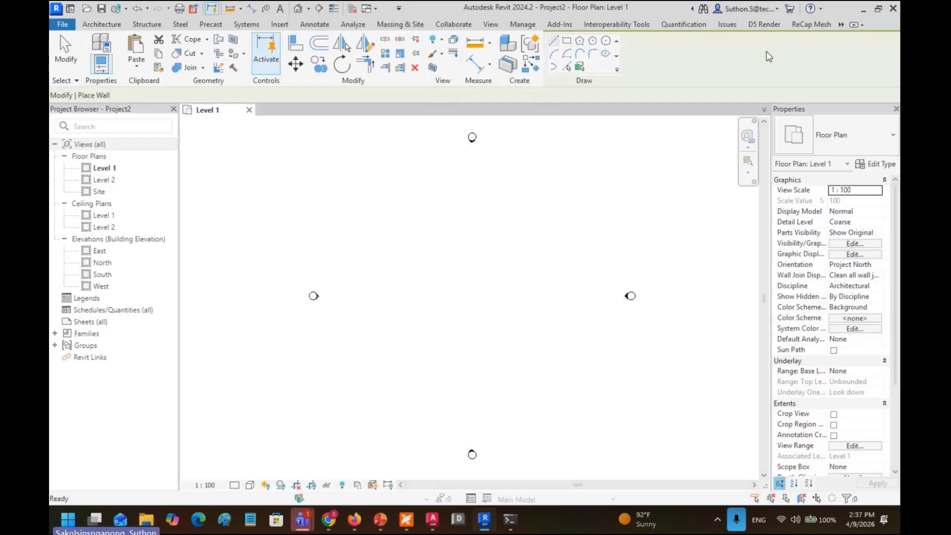
{"action": "left_click", "coordinate": [567, 45]}
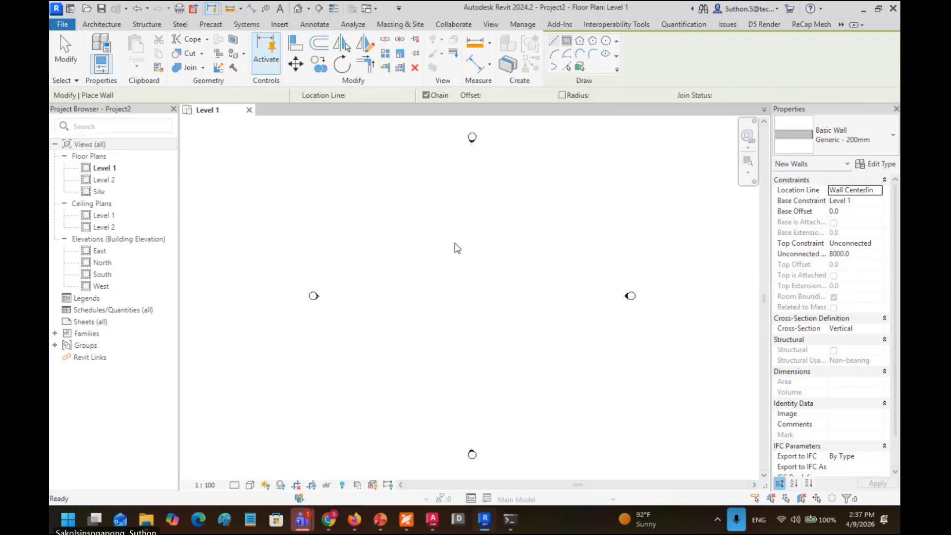
{"action": "left_click", "coordinate": [454, 244]}
{"action": "left_click", "coordinate": [499, 300]}
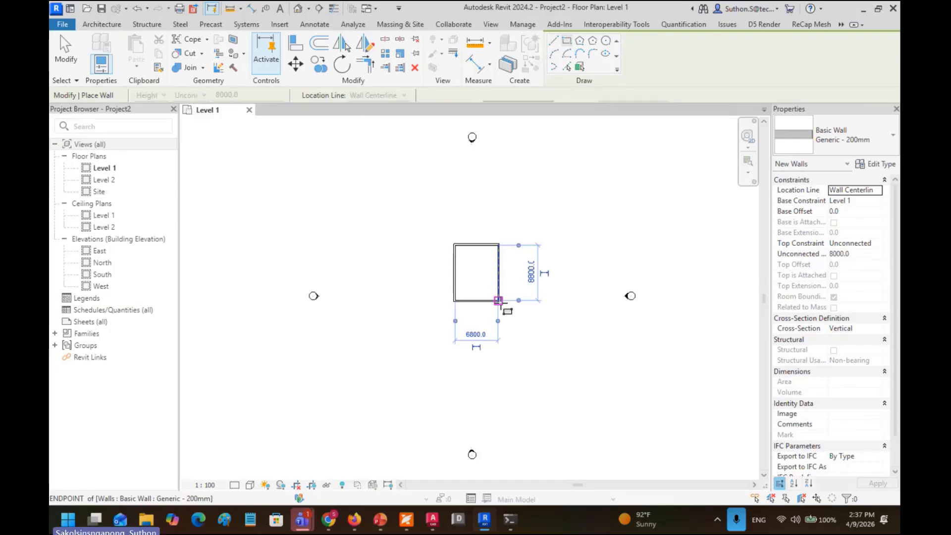
Step: Save the new project as aa.rvt in the Dataset3D folder
{"action": "left_click", "coordinate": [102, 9]}
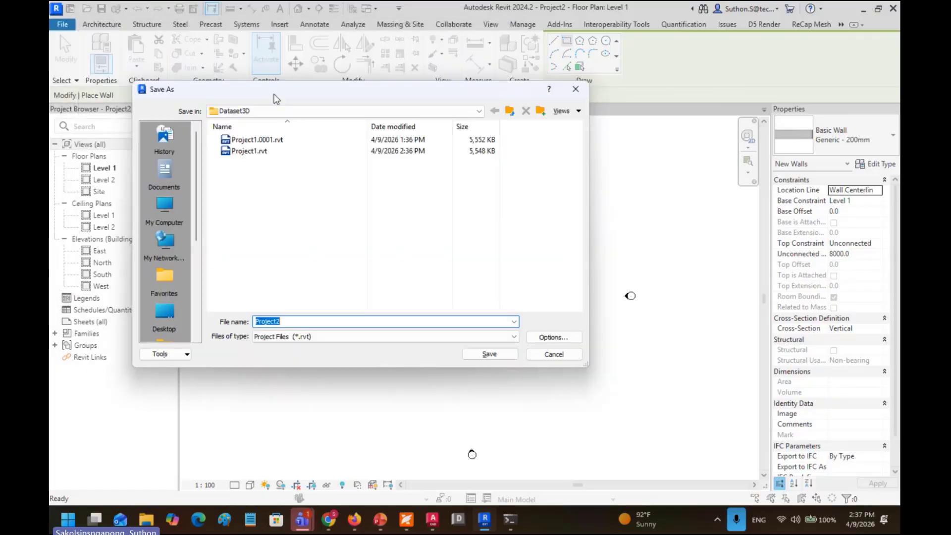
{"action": "left_click", "coordinate": [292, 113]}
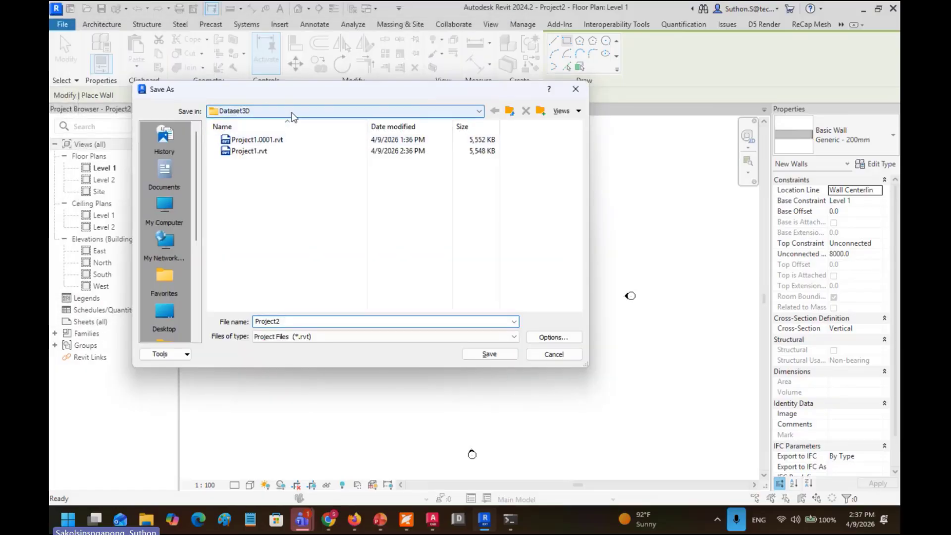
{"action": "scroll", "coordinate": [287, 158], "scroll_direction": "up", "scroll_amount": 2}
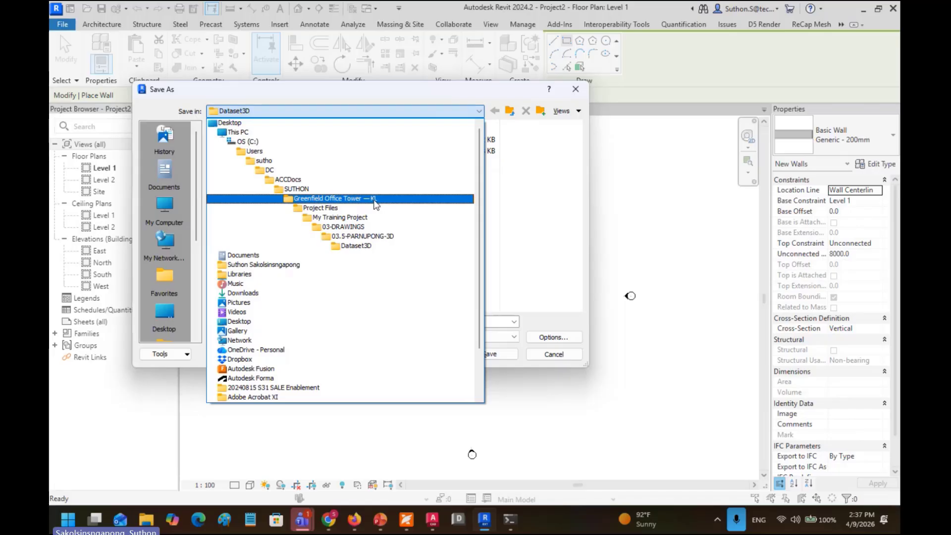
{"action": "left_click", "coordinate": [366, 246]}
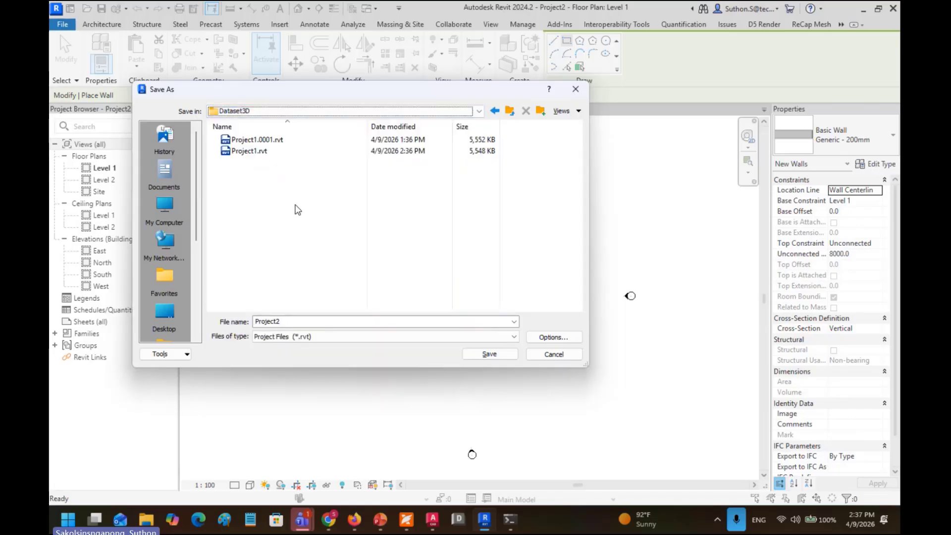
{"action": "double_click", "coordinate": [337, 321]}
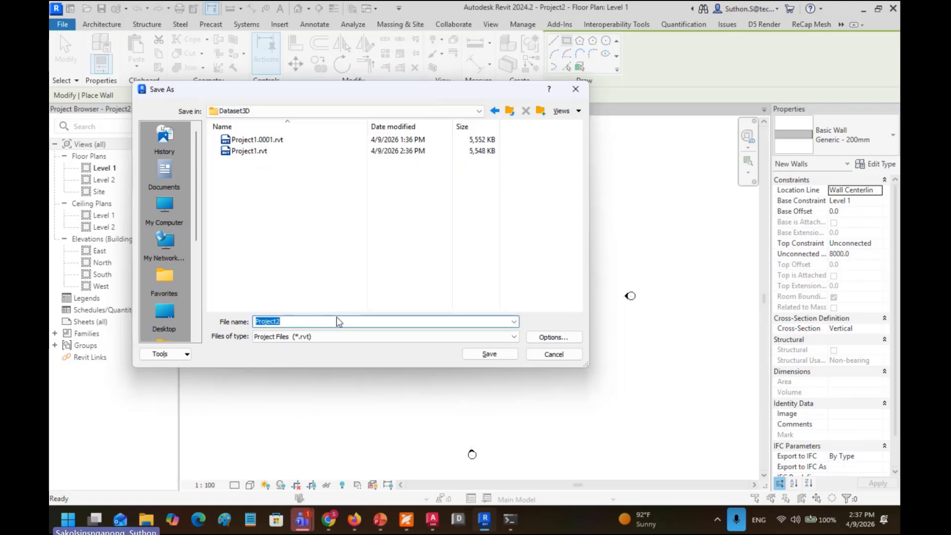
{"action": "type", "text": "aa"}
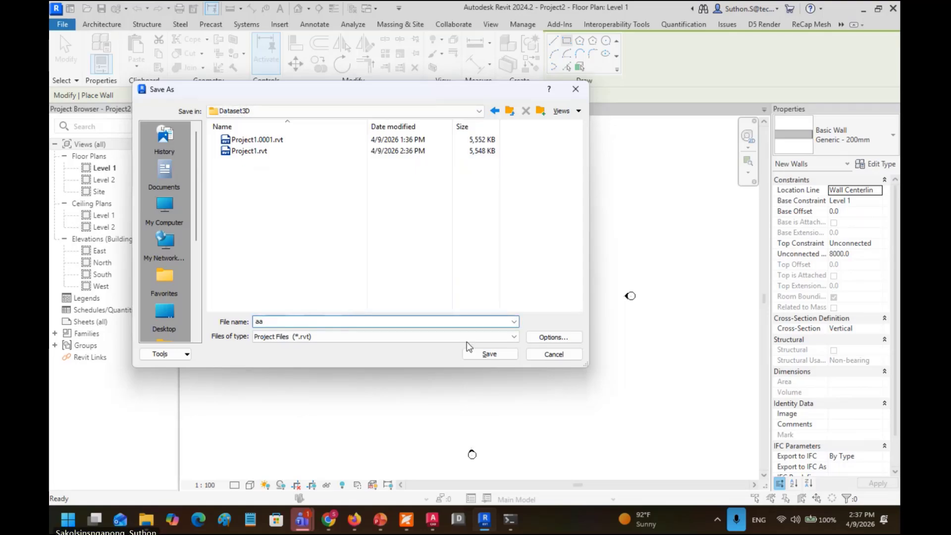
{"action": "left_click", "coordinate": [480, 354]}
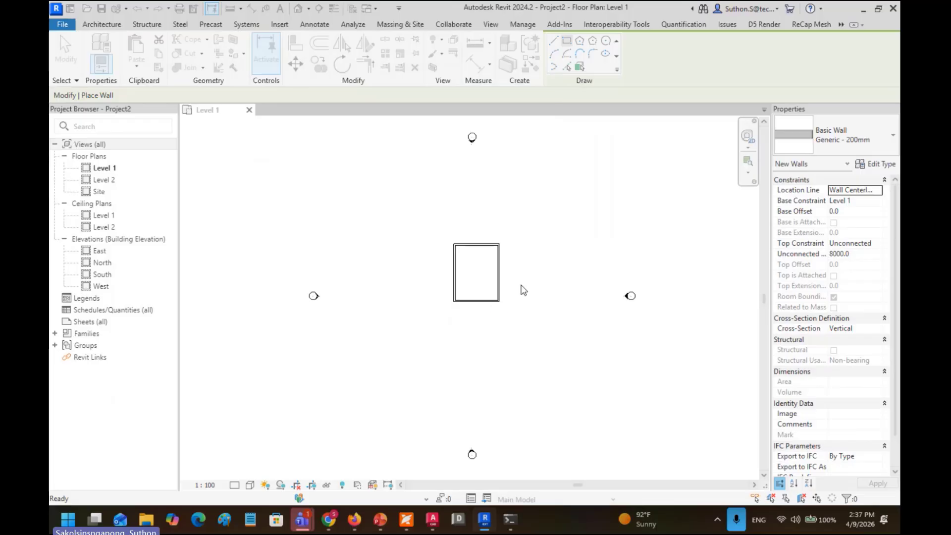
{"action": "left_click", "coordinate": [717, 519]}
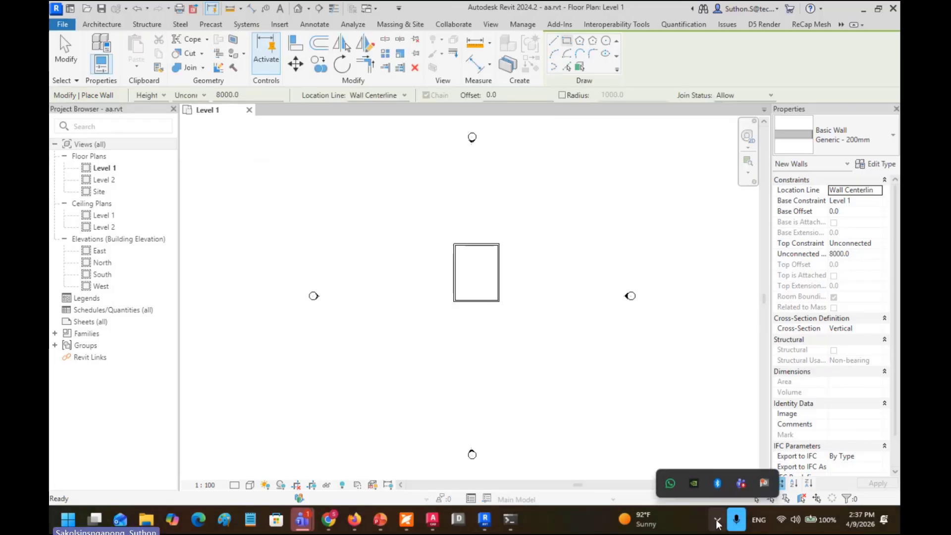
Step: Bring forward the Chrome window where A-Door.dwg is still processing in Forma
{"action": "left_click", "coordinate": [767, 487]}
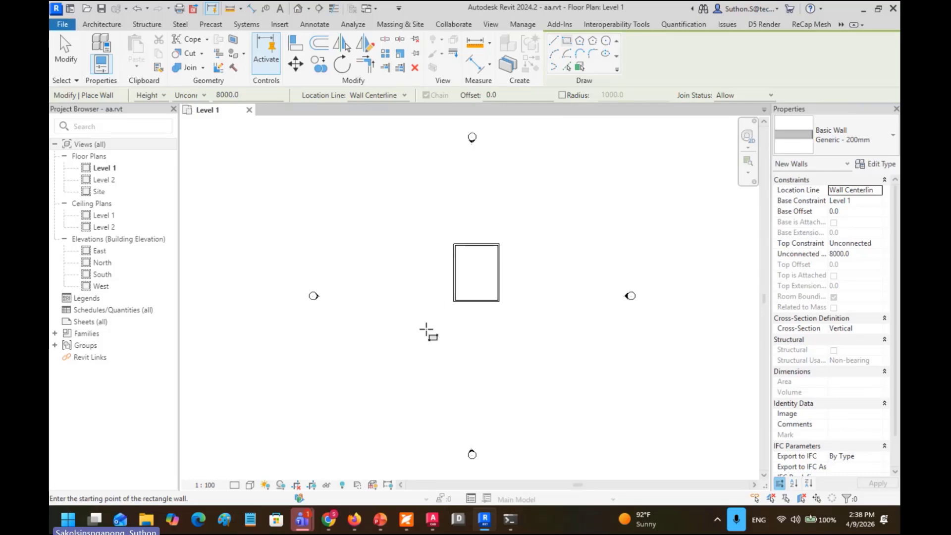
{"action": "mouse_move", "coordinate": [333, 521]}
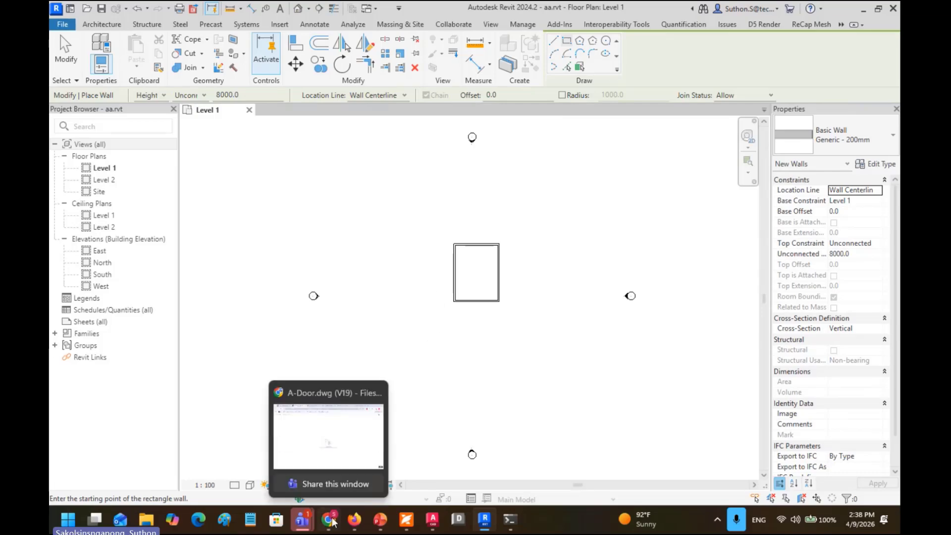
{"action": "left_click", "coordinate": [335, 485]}
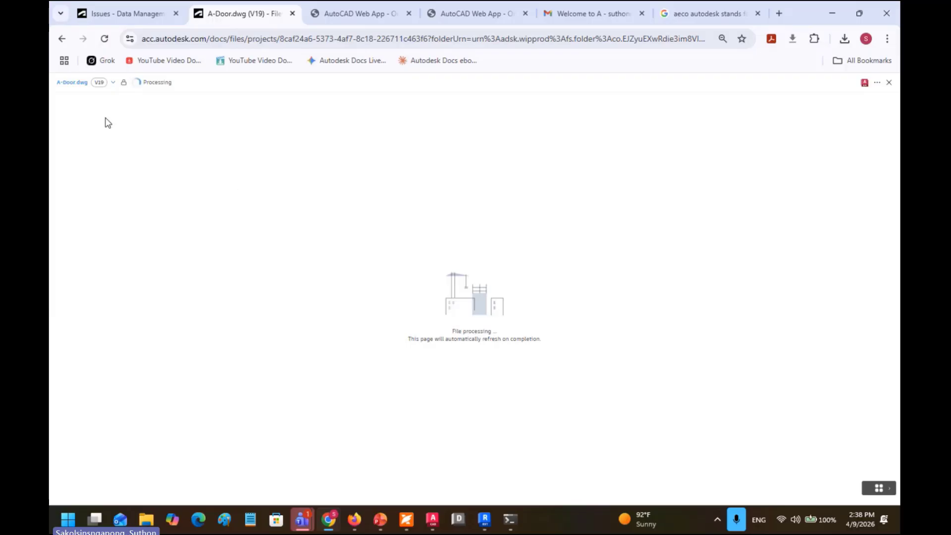
Step: Open 03.5-PARNUPONG-3D › Dataset3D in Forma Files and check aa.rvt (V1, 5.4 MB)
{"action": "left_click", "coordinate": [61, 39]}
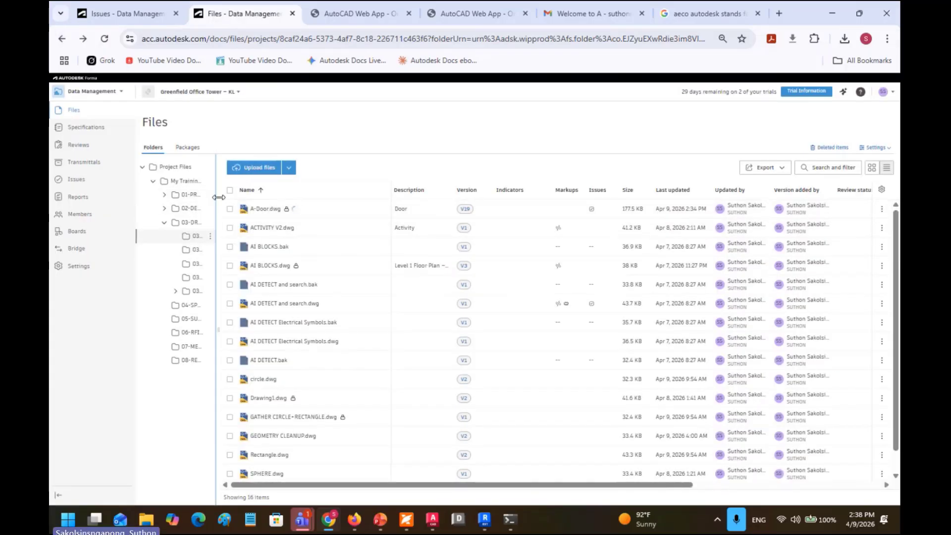
{"action": "left_click_drag", "start_coordinate": [315, 207], "coordinate": [315, 207]}
{"action": "left_click", "coordinate": [241, 295]}
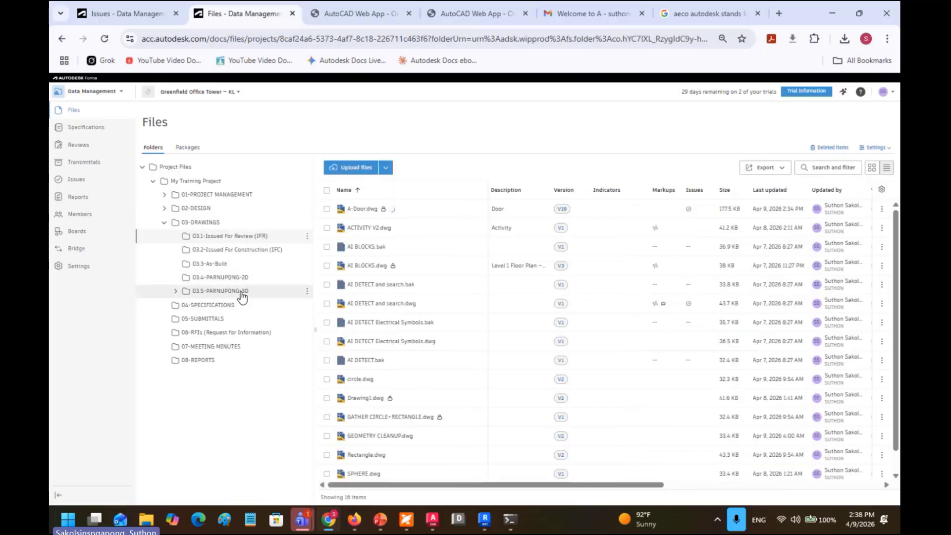
{"action": "left_click", "coordinate": [354, 210]}
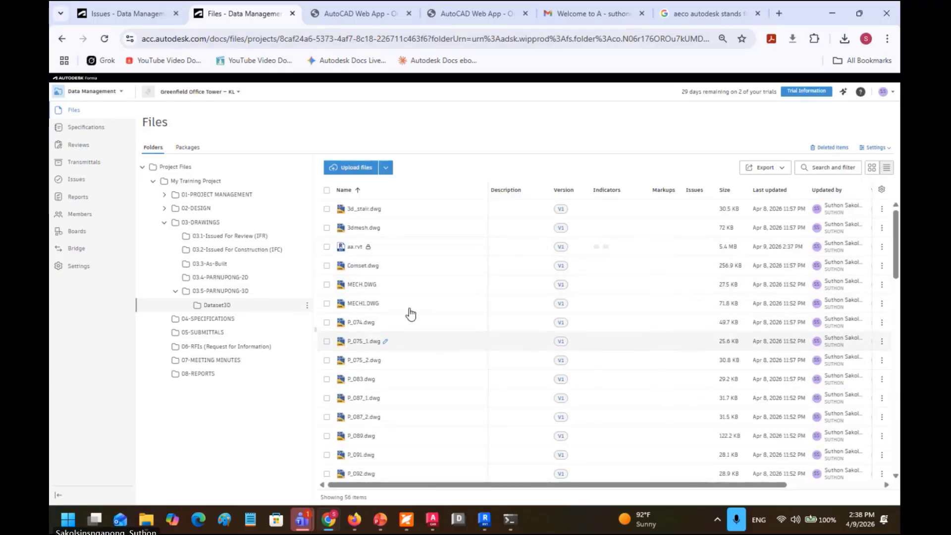
{"action": "left_click", "coordinate": [355, 247]}
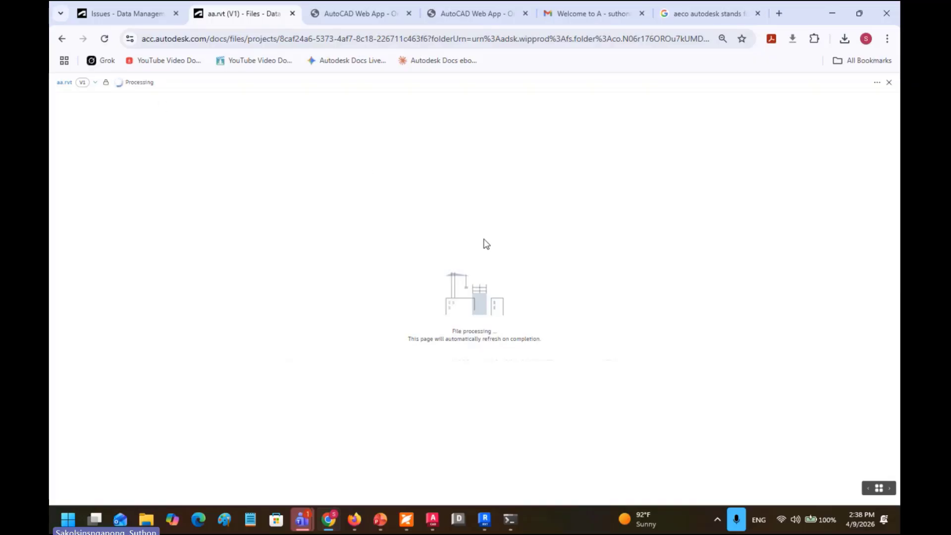
{"action": "left_click", "coordinate": [61, 39]}
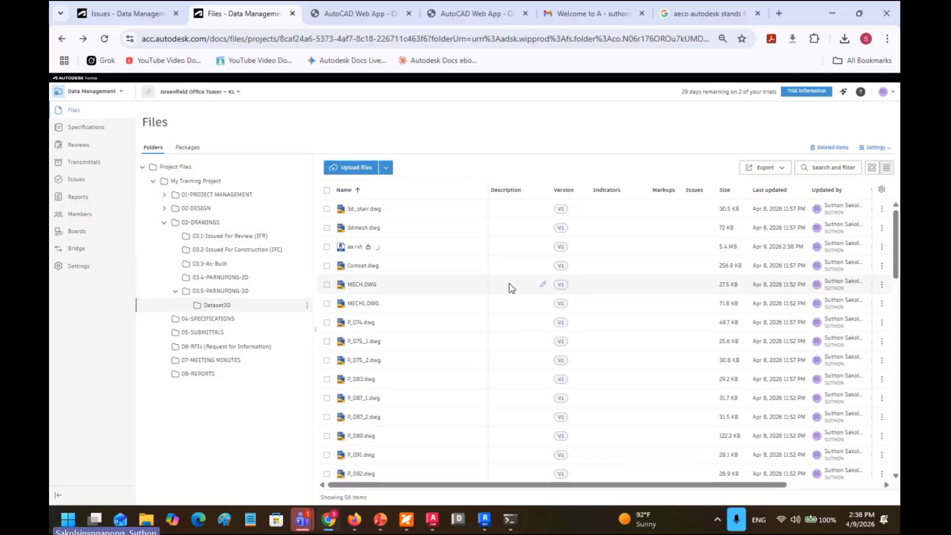
Step: Upload the six AutoCAD_R14_3D_Modeling Chapter 12–17 PDFs from the computer as specifications
{"action": "left_click", "coordinate": [87, 130]}
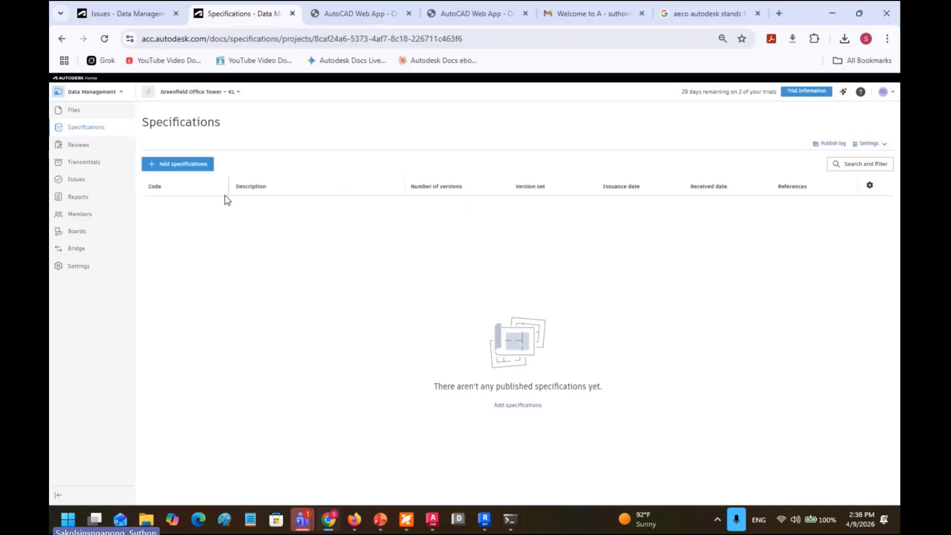
{"action": "left_click", "coordinate": [172, 166]}
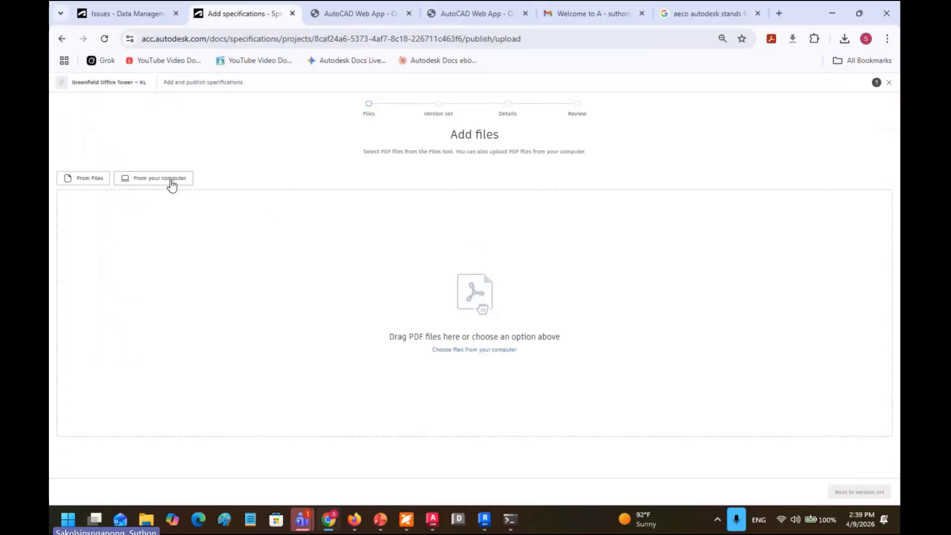
{"action": "left_click", "coordinate": [172, 185]}
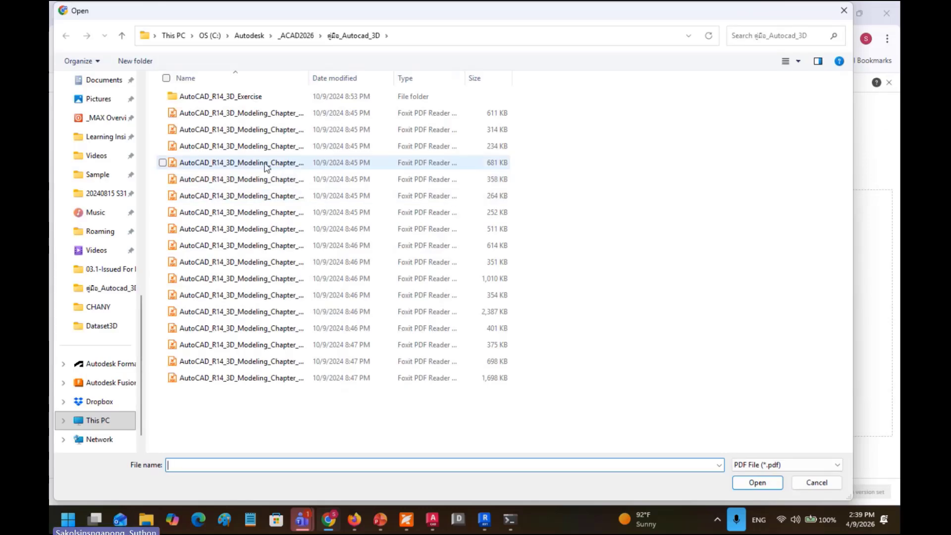
{"action": "left_click_drag", "start_coordinate": [358, 411], "coordinate": [250, 292]}
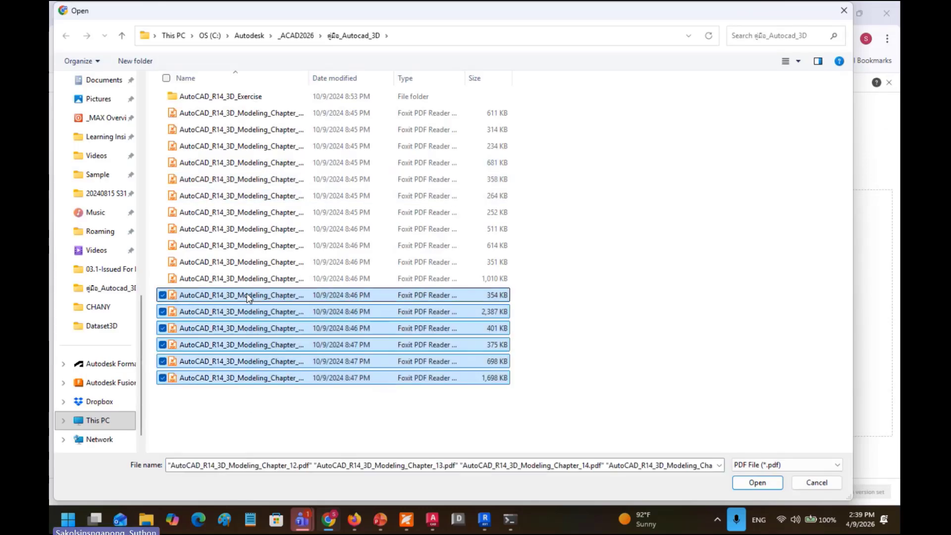
{"action": "left_click", "coordinate": [755, 481]}
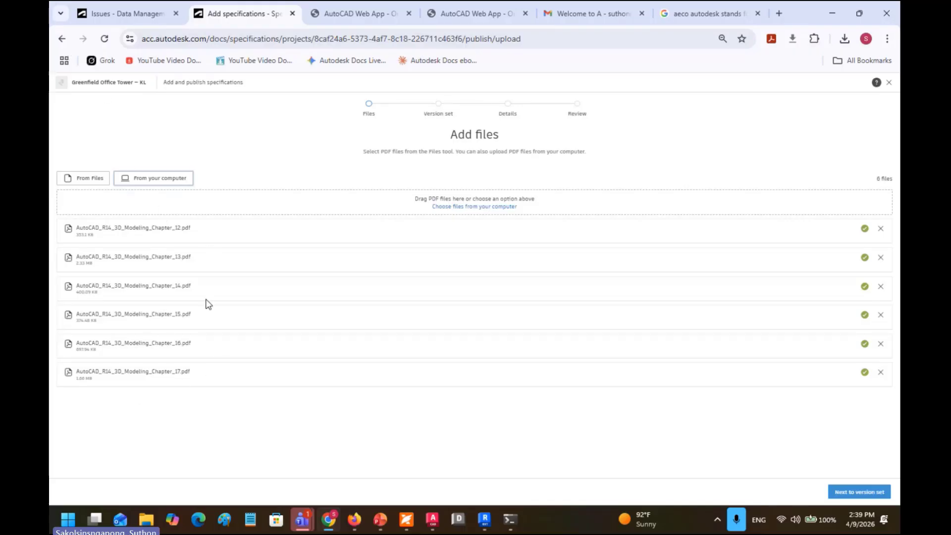
{"action": "left_click", "coordinate": [60, 40]}
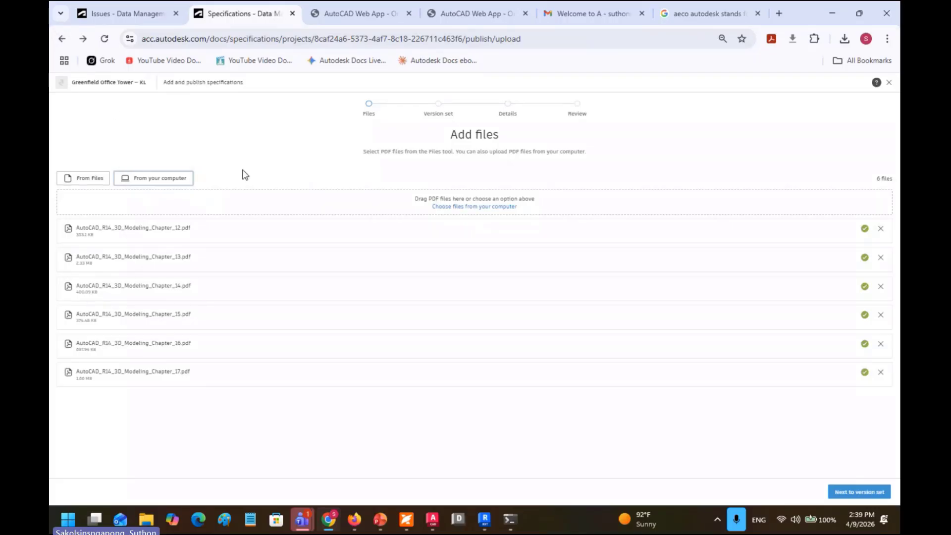
Step: Return to Specifications, then go via Files to the project's empty Boards page
{"action": "left_click", "coordinate": [62, 39]}
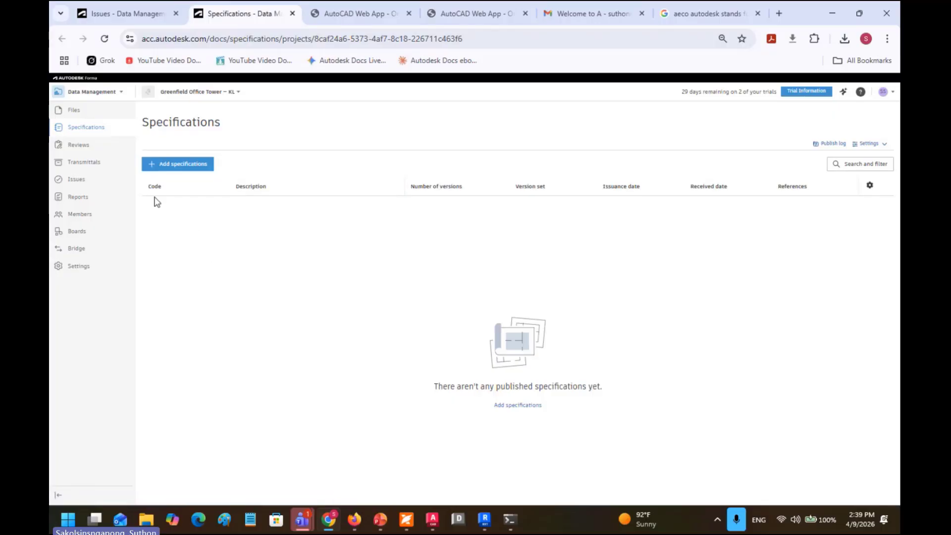
{"action": "left_click", "coordinate": [74, 110]}
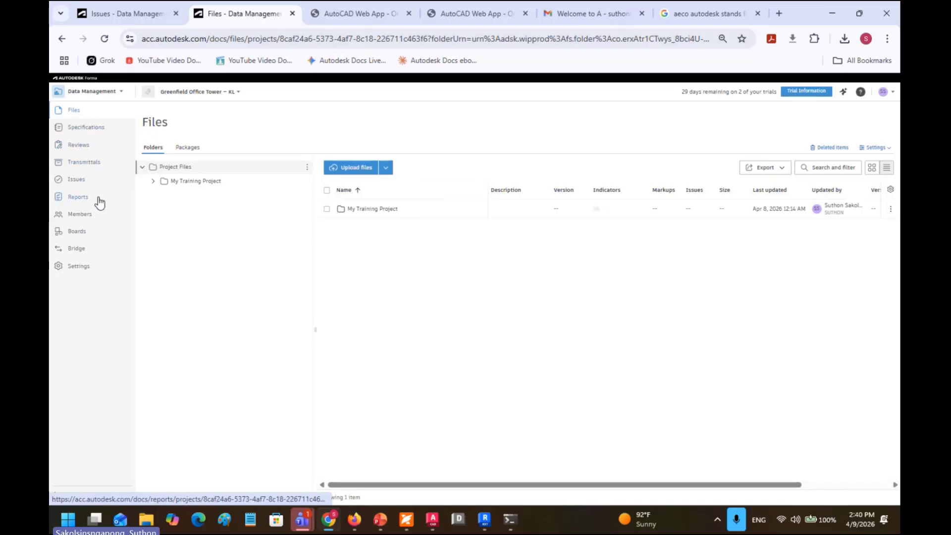
{"action": "left_click", "coordinate": [77, 232]}
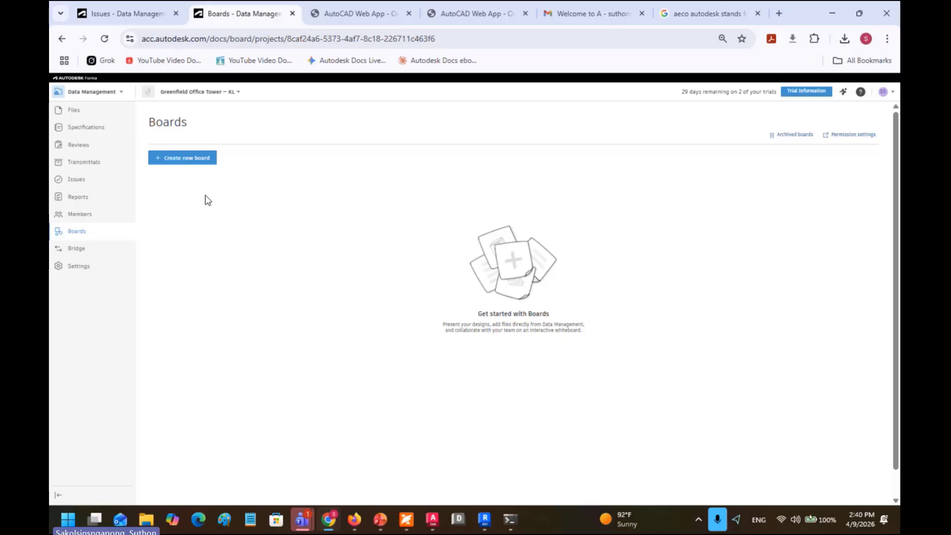
Step: Create a new board and place the two browser windows side by side
{"action": "left_click", "coordinate": [193, 160]}
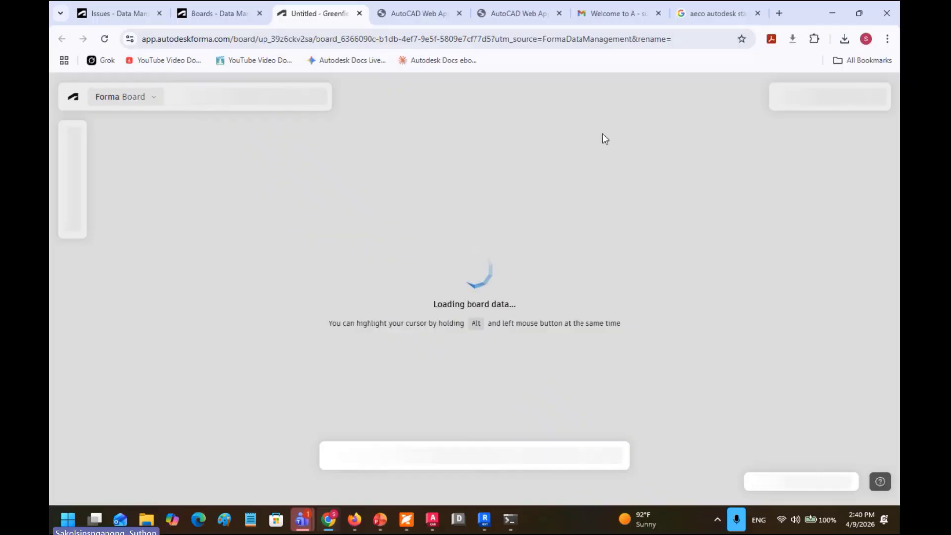
{"action": "left_click_drag", "start_coordinate": [806, 14], "coordinate": [55, 153]}
{"action": "left_click", "coordinate": [388, 251]}
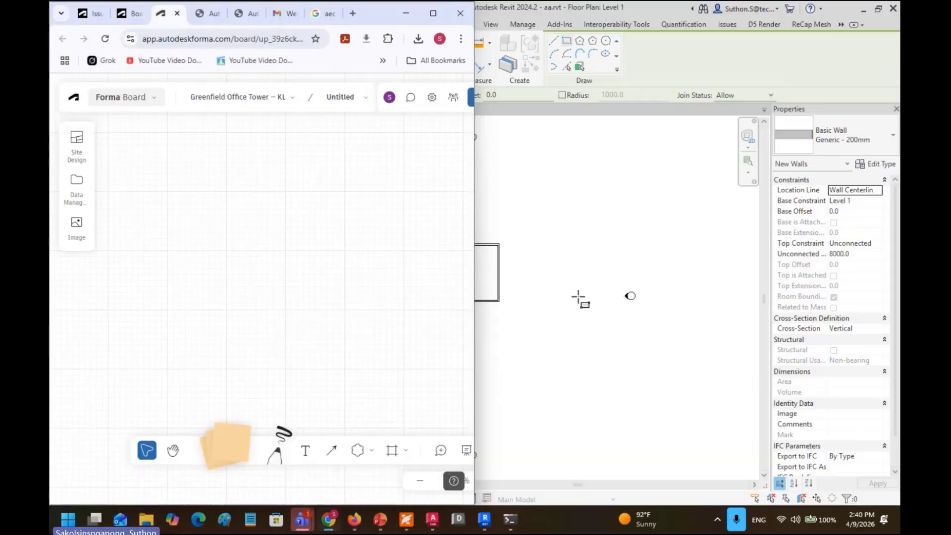
{"action": "left_click", "coordinate": [354, 519]}
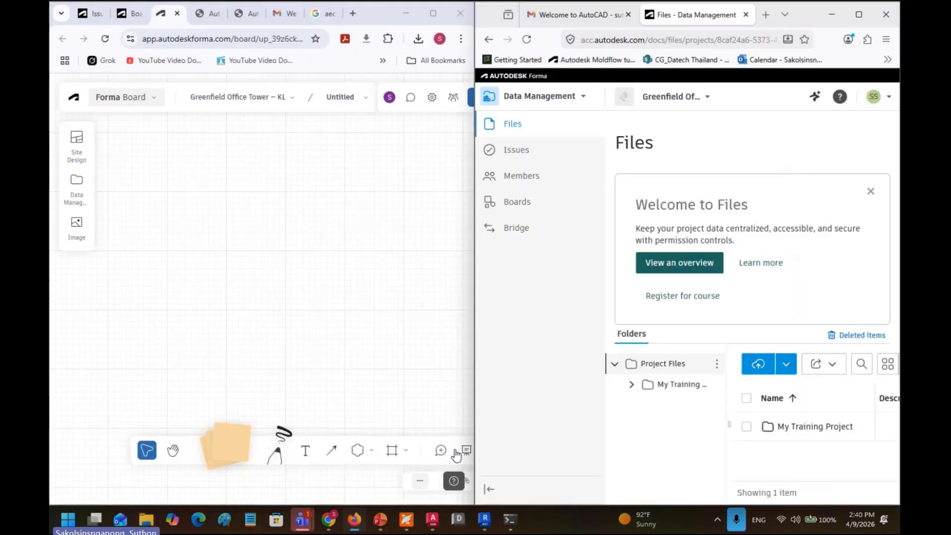
{"action": "left_click", "coordinate": [516, 203]}
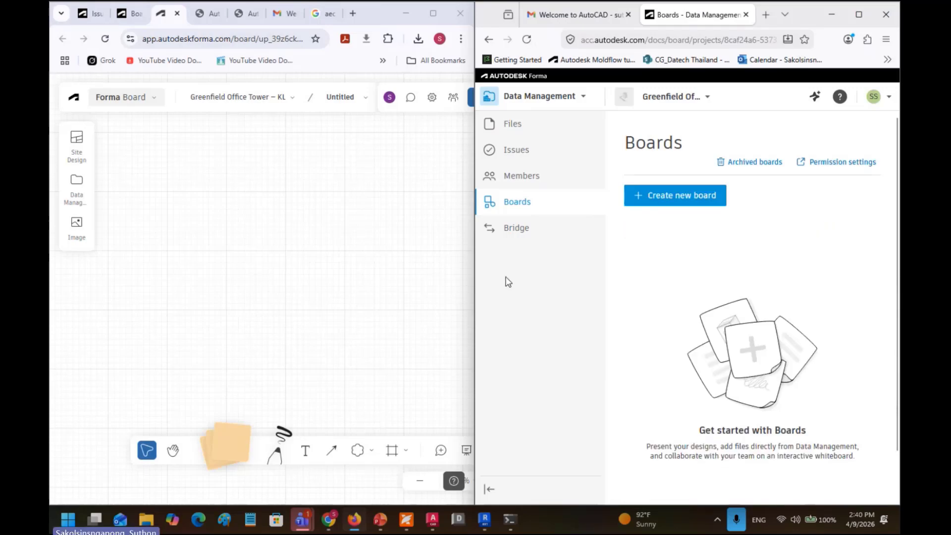
Step: Set the board's Who can join option to All project members
{"action": "left_click", "coordinate": [452, 105]}
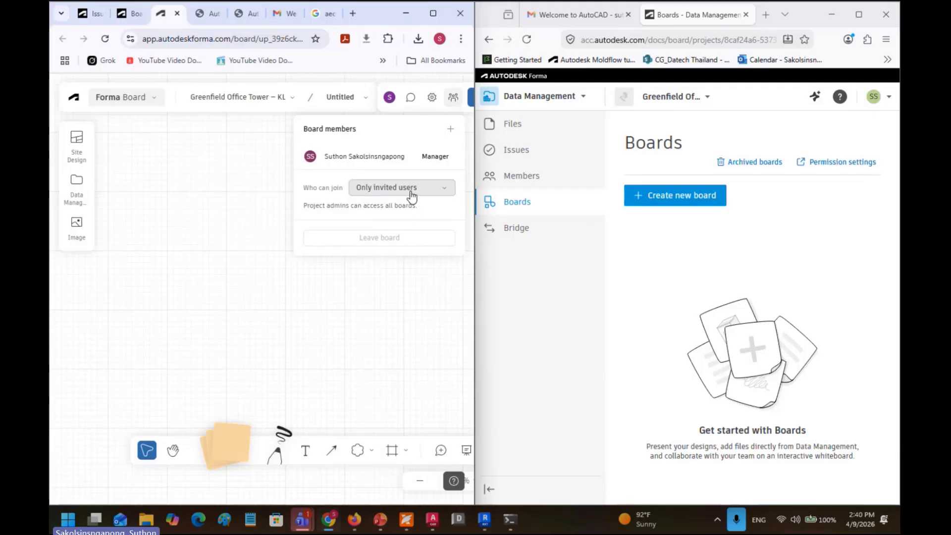
{"action": "left_click", "coordinate": [411, 196]}
{"action": "left_click", "coordinate": [410, 208]}
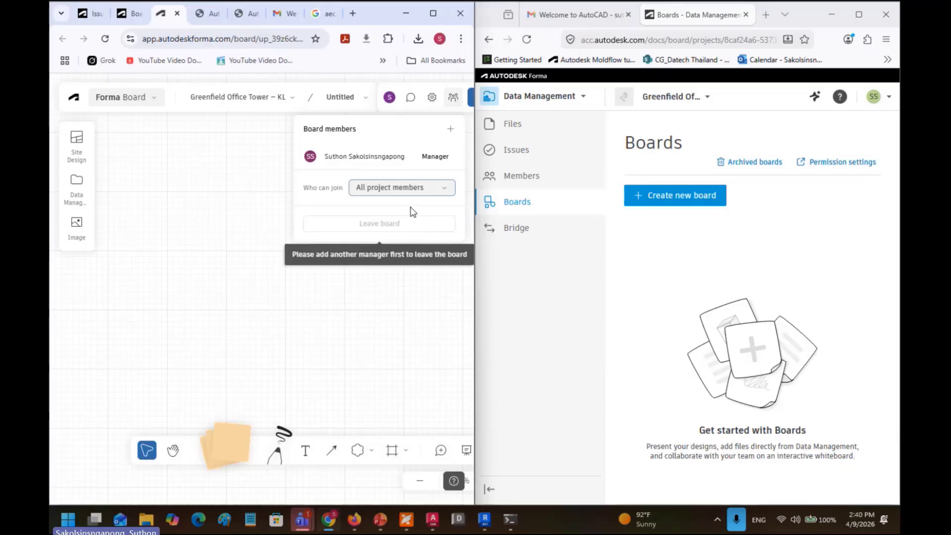
{"action": "left_click", "coordinate": [654, 284]}
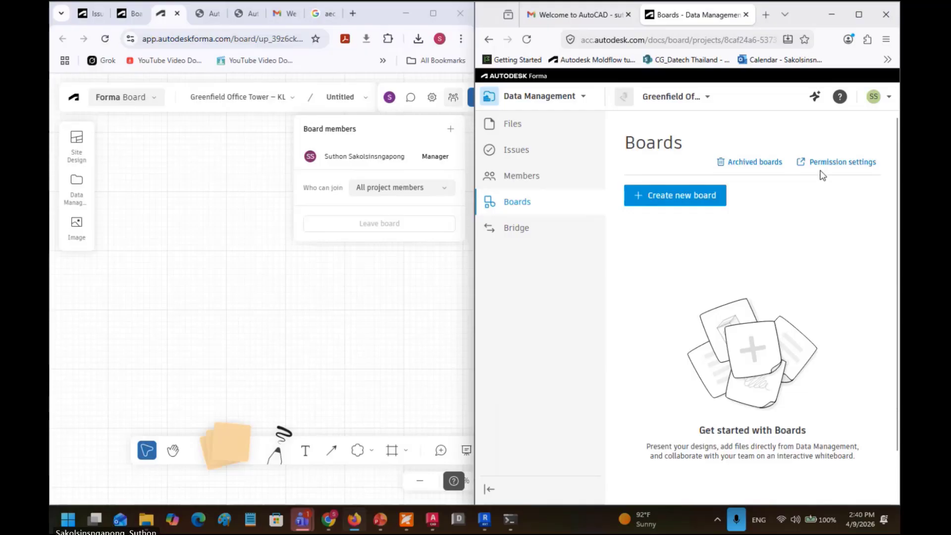
{"action": "left_click", "coordinate": [311, 264]}
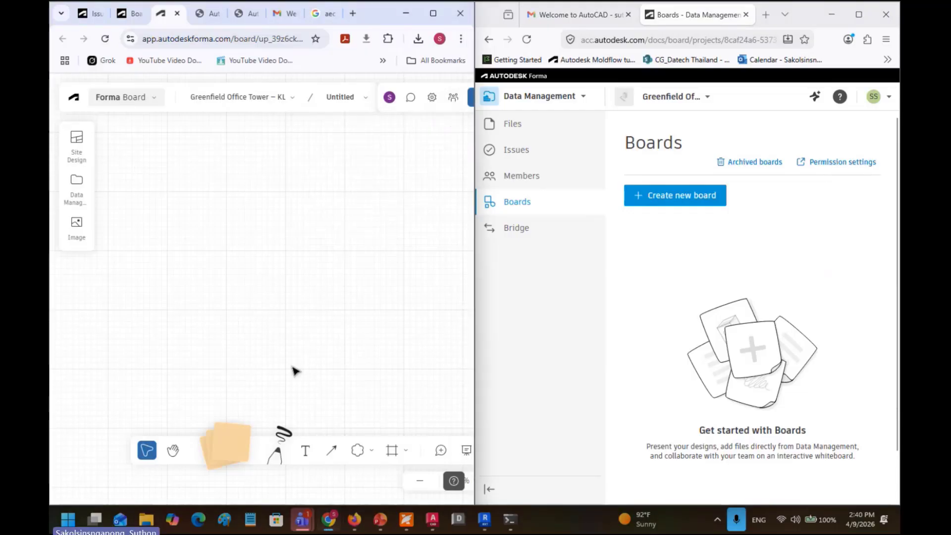
Step: With the Pen tool, sketch a zigzag line, a box with two crossbars, and an arrow at it
{"action": "left_click", "coordinate": [432, 14]}
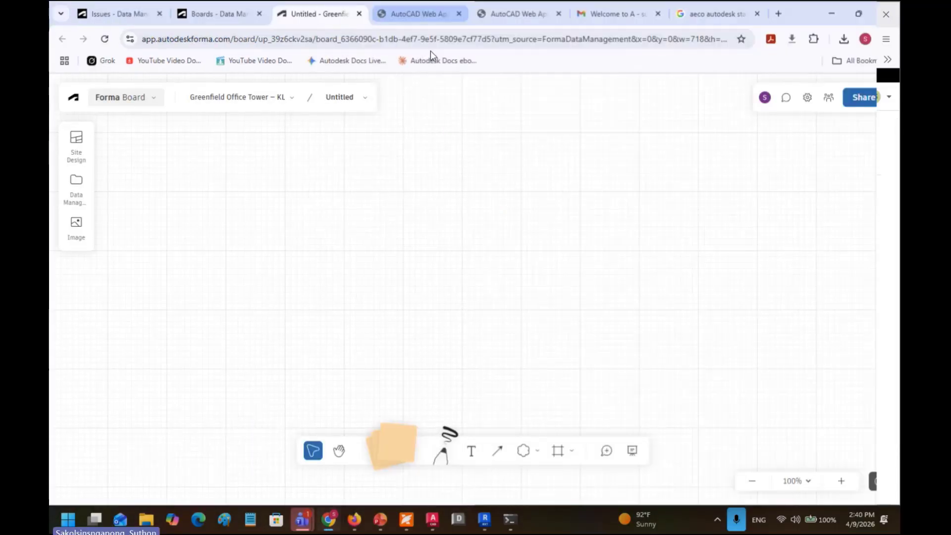
{"action": "left_click", "coordinate": [442, 456]}
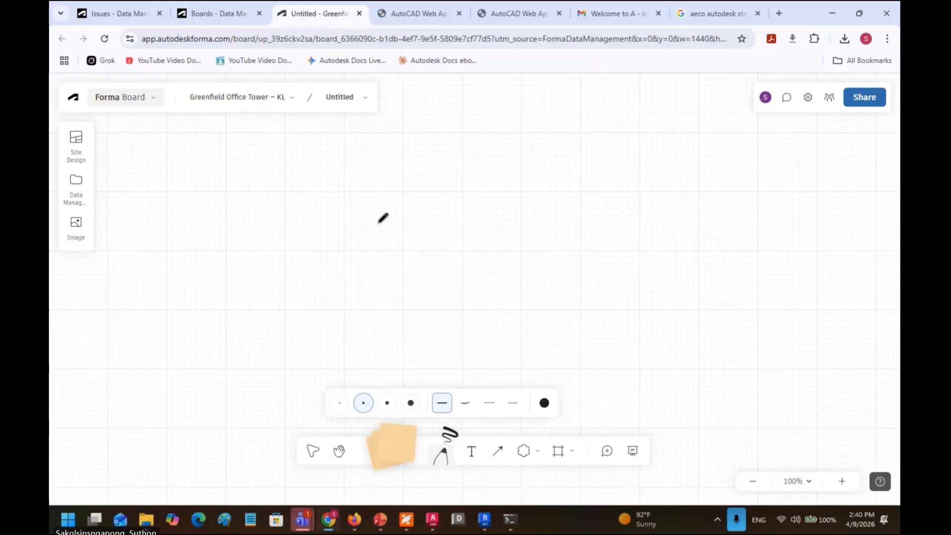
{"action": "mouse_move", "coordinate": [334, 197]}
{"action": "left_mouse_down"}
{"action": "mouse_move", "coordinate": [414, 199]}
{"action": "mouse_move", "coordinate": [528, 246]}
{"action": "mouse_move", "coordinate": [640, 271]}
{"action": "left_mouse_up"}
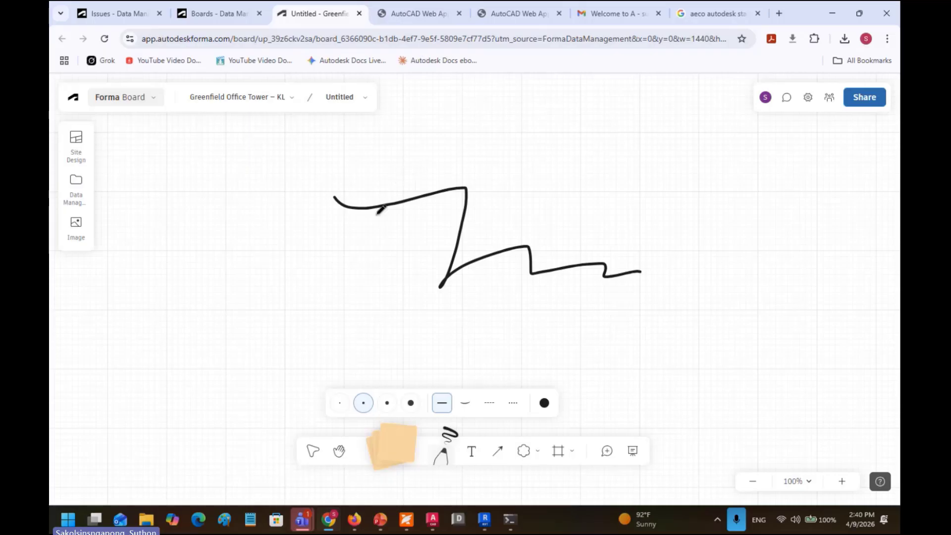
{"action": "left_click_drag", "start_coordinate": [210, 228], "coordinate": [195, 341]}
{"action": "mouse_move", "coordinate": [221, 223]}
{"action": "left_mouse_down"}
{"action": "mouse_move", "coordinate": [302, 229]}
{"action": "mouse_move", "coordinate": [279, 377]}
{"action": "left_mouse_up"}
{"action": "left_click_drag", "start_coordinate": [213, 264], "coordinate": [300, 272]}
{"action": "left_click_drag", "start_coordinate": [209, 302], "coordinate": [290, 310]}
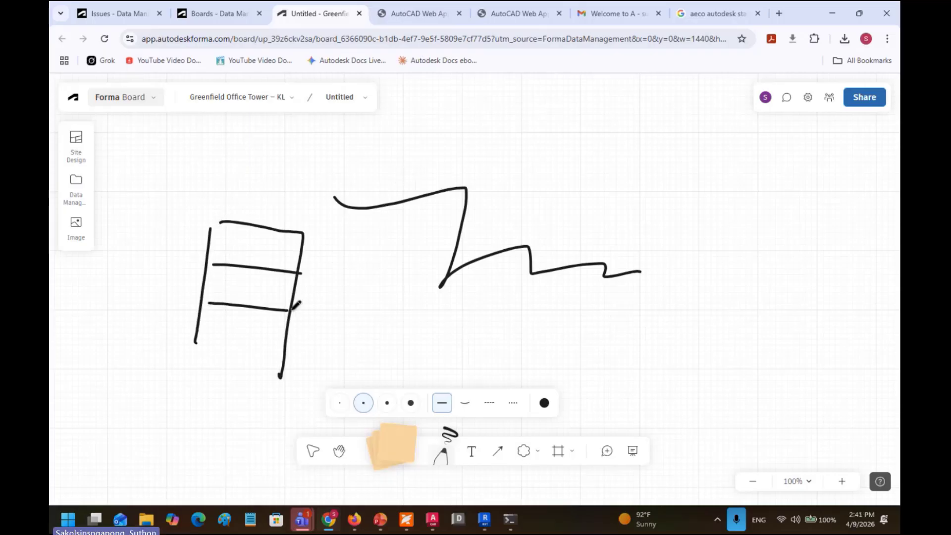
{"action": "left_click_drag", "start_coordinate": [197, 350], "coordinate": [290, 366]}
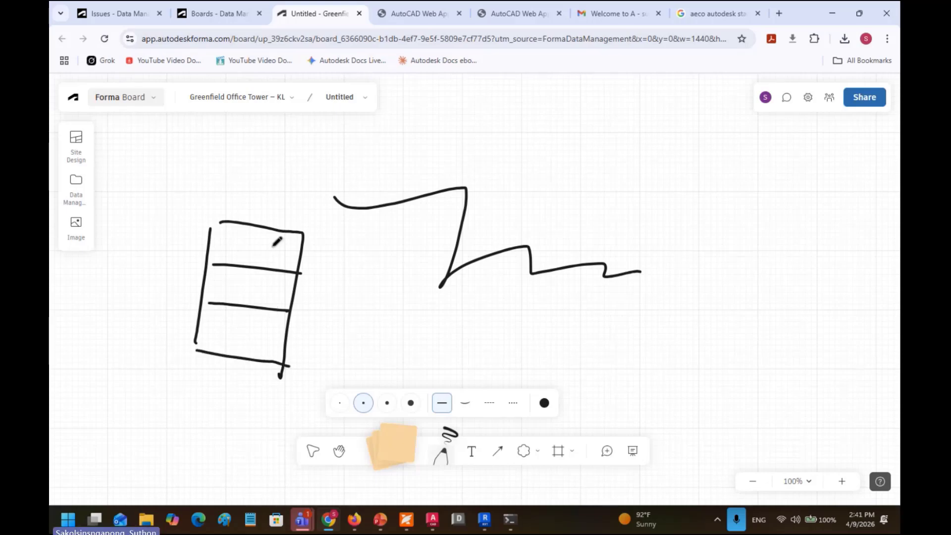
{"action": "mouse_move", "coordinate": [351, 240]}
{"action": "left_mouse_down"}
{"action": "mouse_move", "coordinate": [302, 280]}
{"action": "mouse_move", "coordinate": [319, 284]}
{"action": "left_mouse_up"}
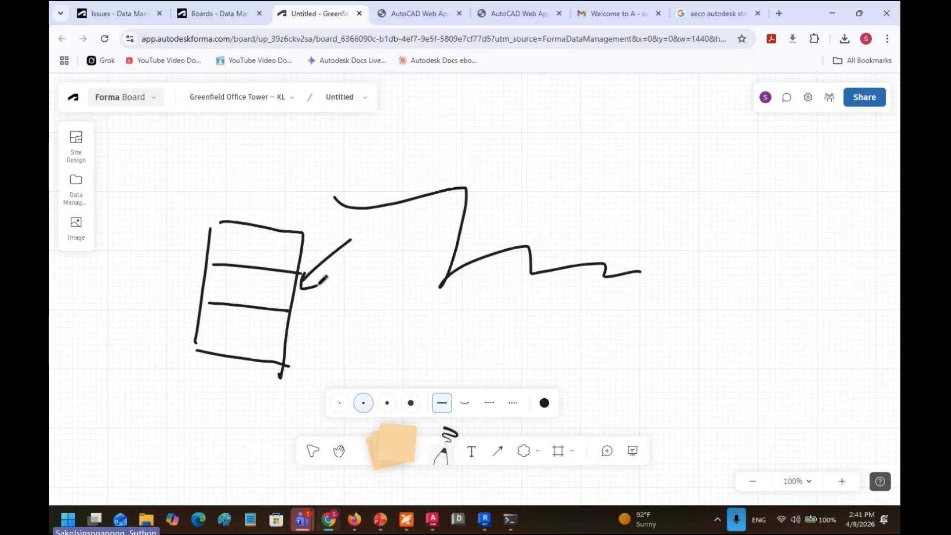
{"action": "left_click", "coordinate": [864, 97]}
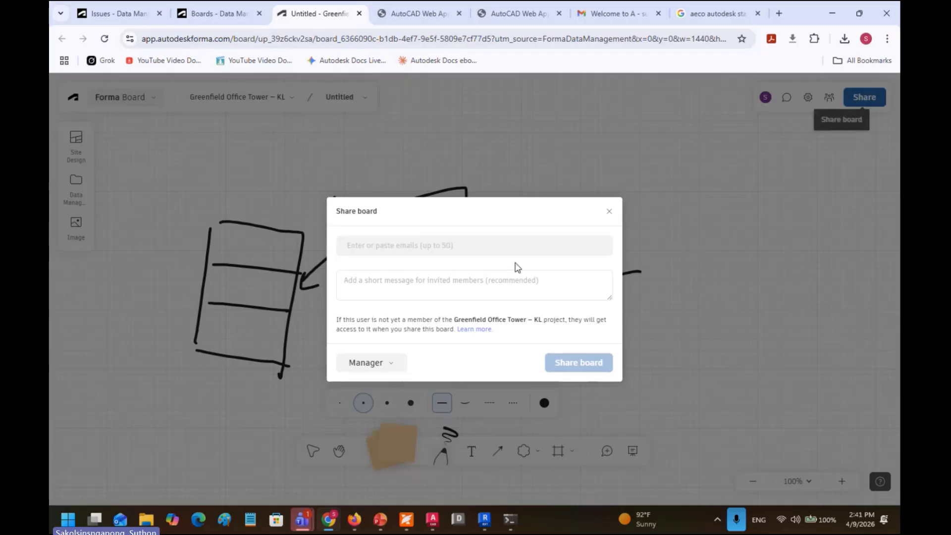
Step: Invite two e-mail addresses as Managers with the message "ghgh" and send the invitations
{"action": "left_click", "coordinate": [416, 250]}
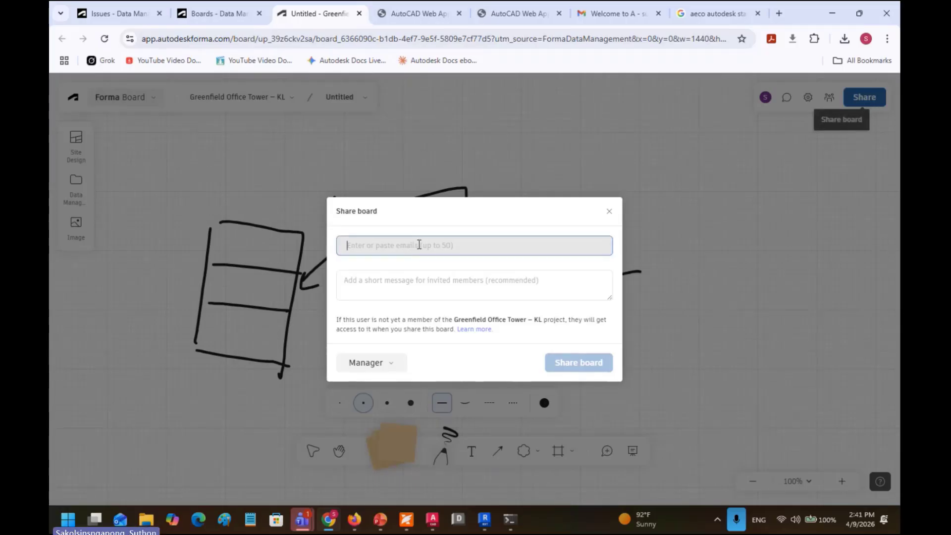
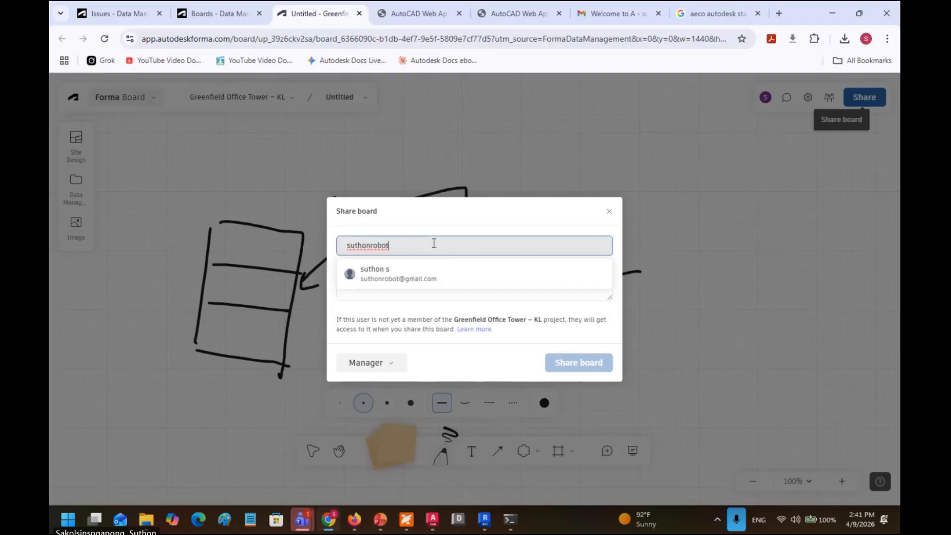
{"action": "left_click", "coordinate": [422, 275]}
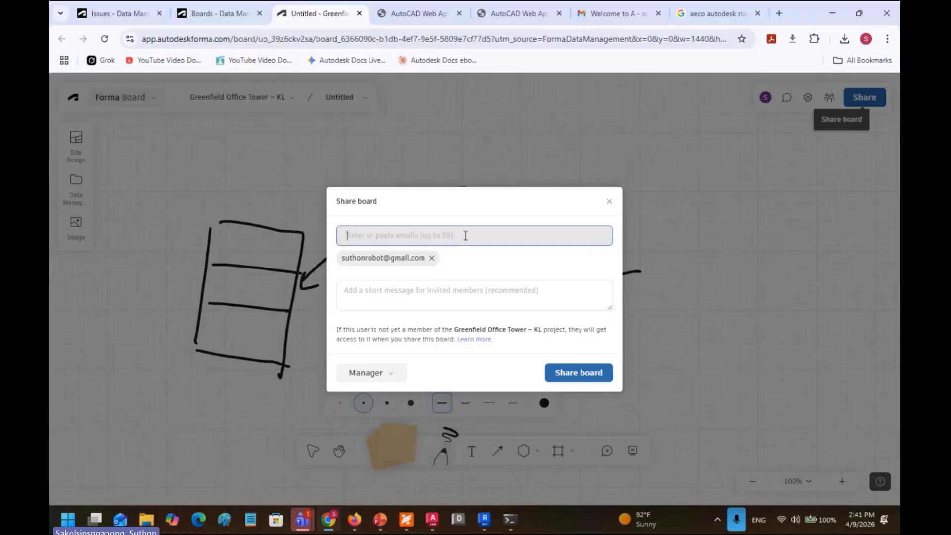
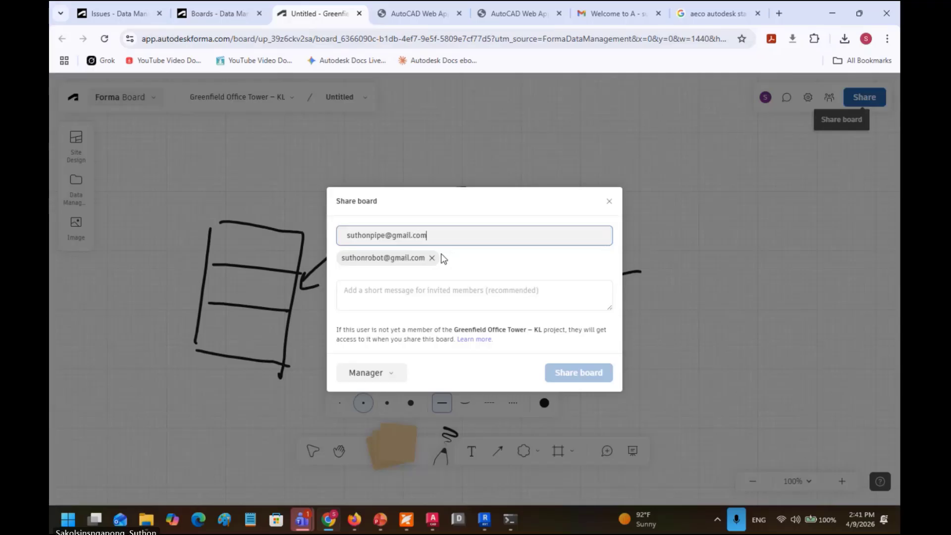
{"action": "key", "text": "Return"}
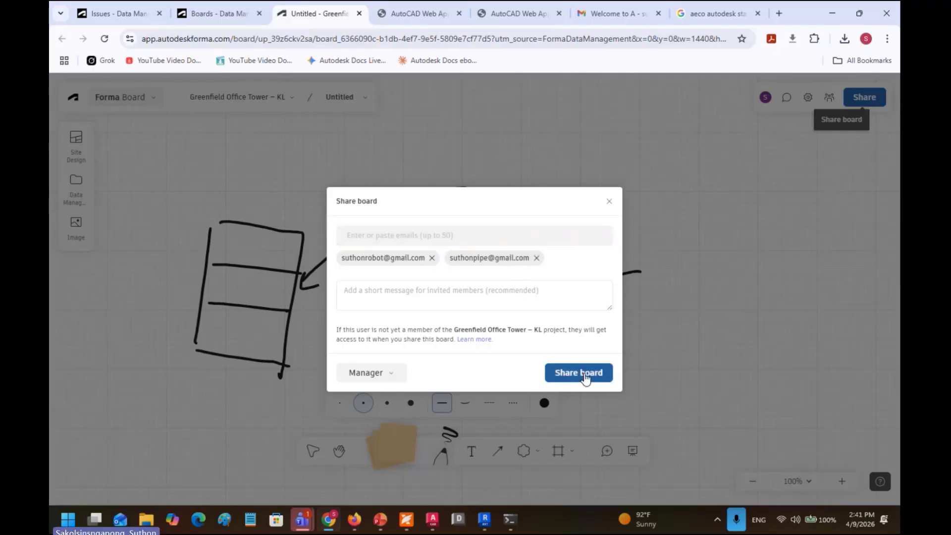
{"action": "type", "text": "ghgh"}
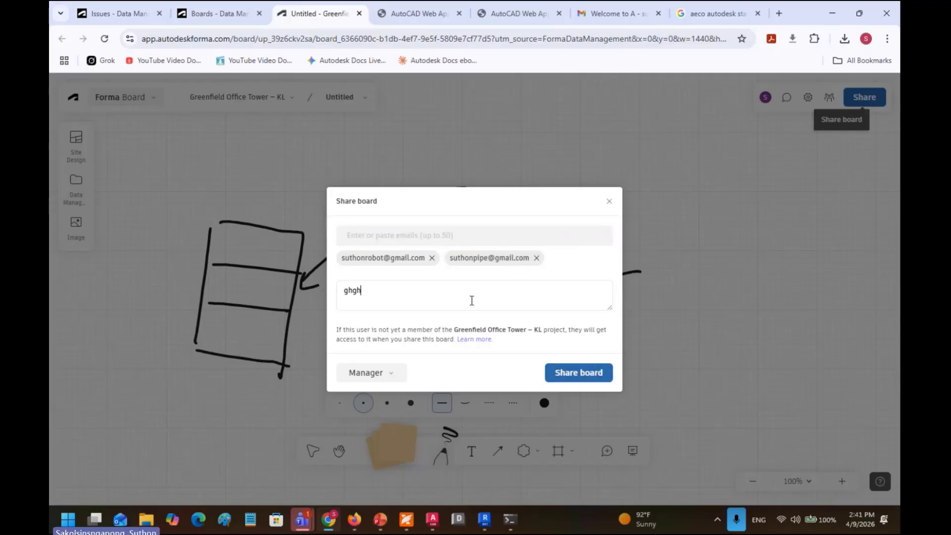
{"action": "left_click", "coordinate": [393, 374]}
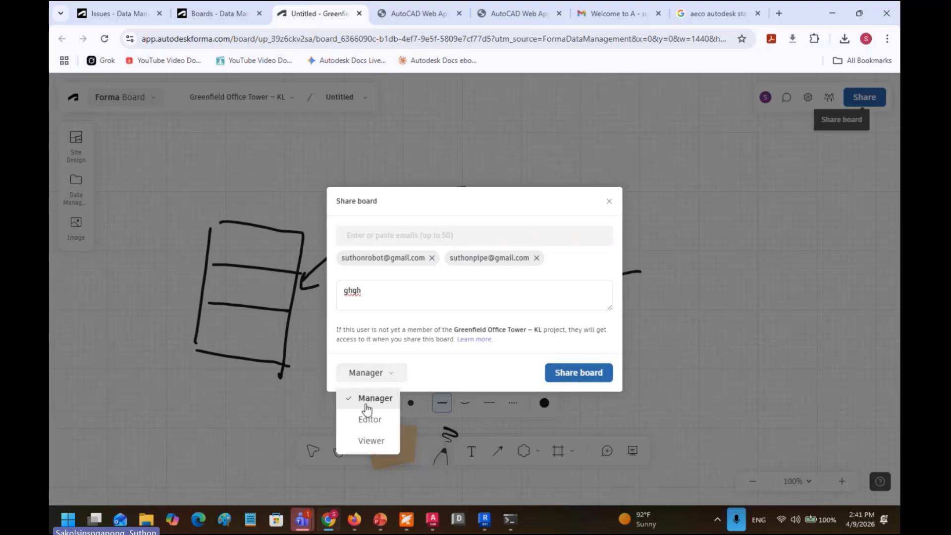
{"action": "left_click", "coordinate": [565, 374]}
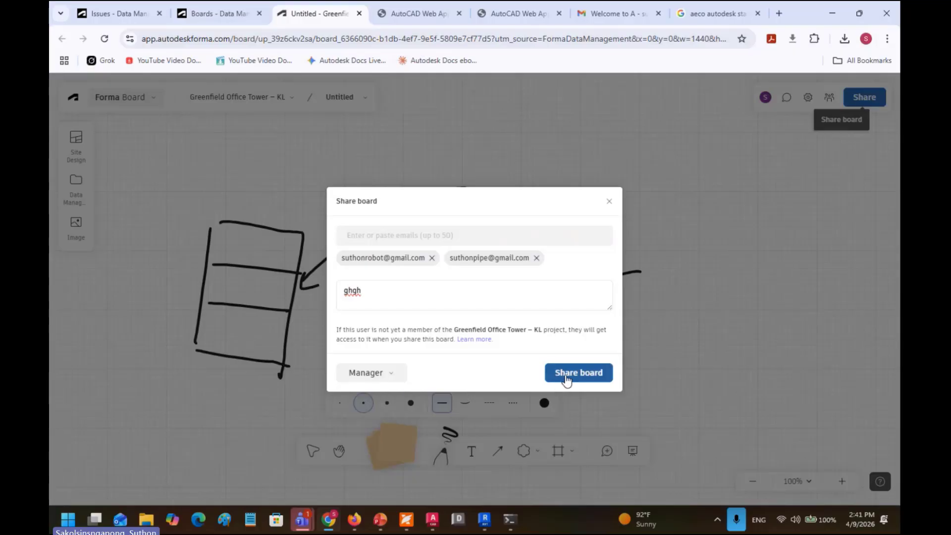
{"action": "left_click", "coordinate": [566, 374]}
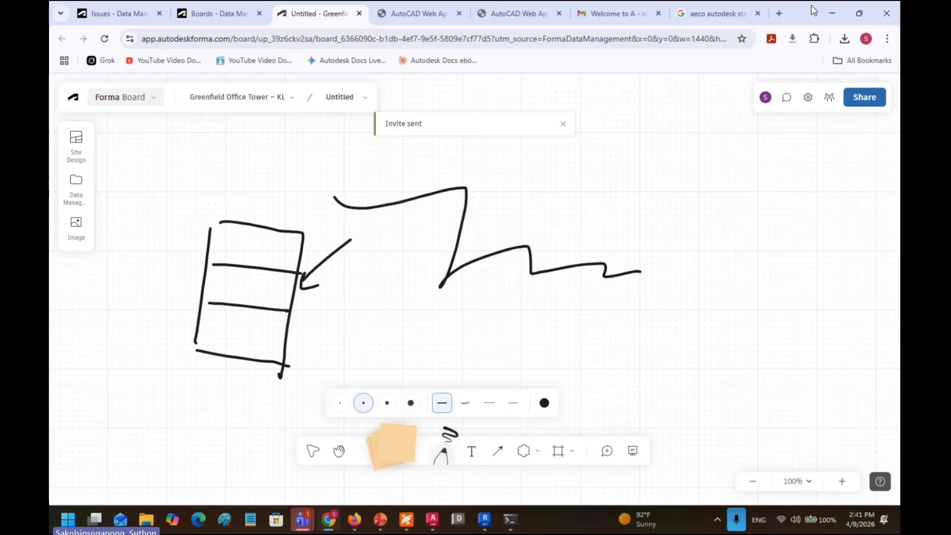
Step: Dock the board window on the left and check the email inbox in the other browser
{"action": "left_click_drag", "start_coordinate": [813, 8], "coordinate": [57, 143]}
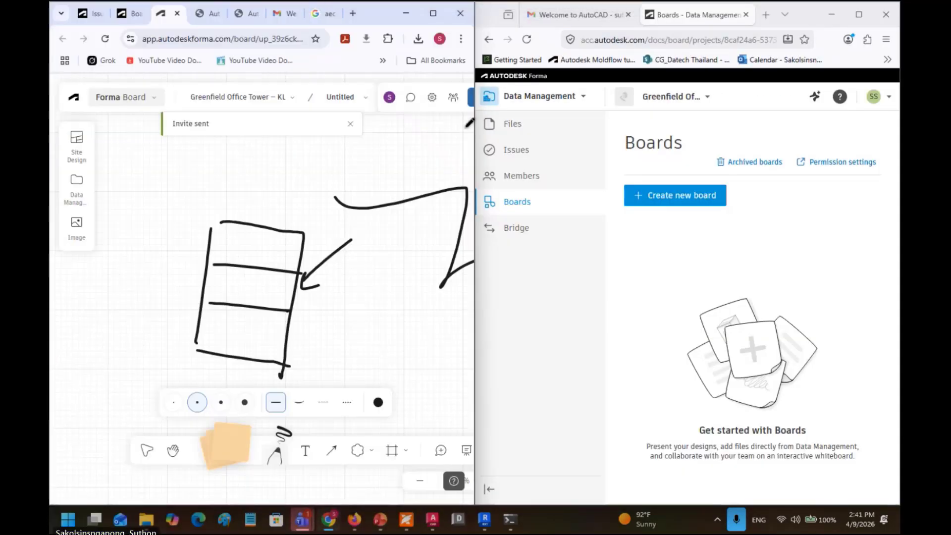
{"action": "left_click", "coordinate": [577, 14]}
{"action": "left_click", "coordinate": [585, 163]}
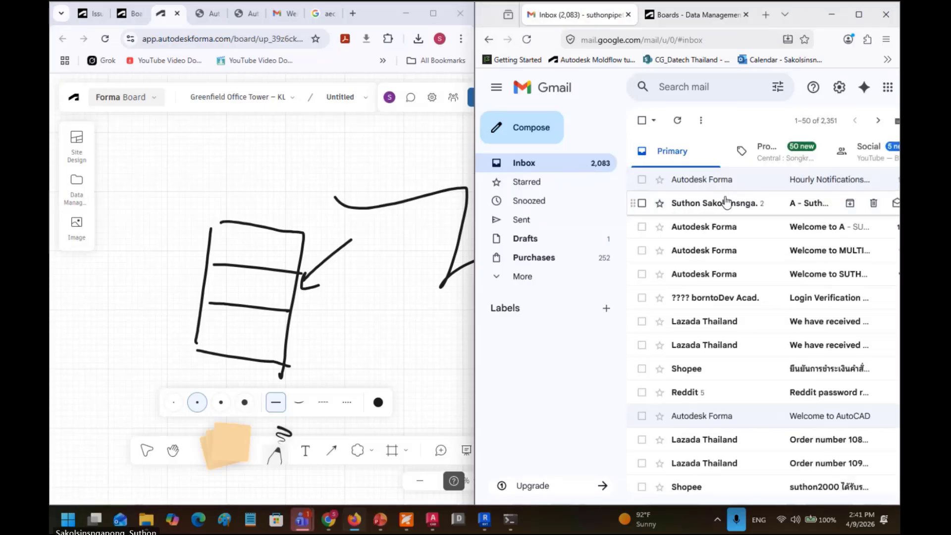
{"action": "left_click", "coordinate": [713, 18]}
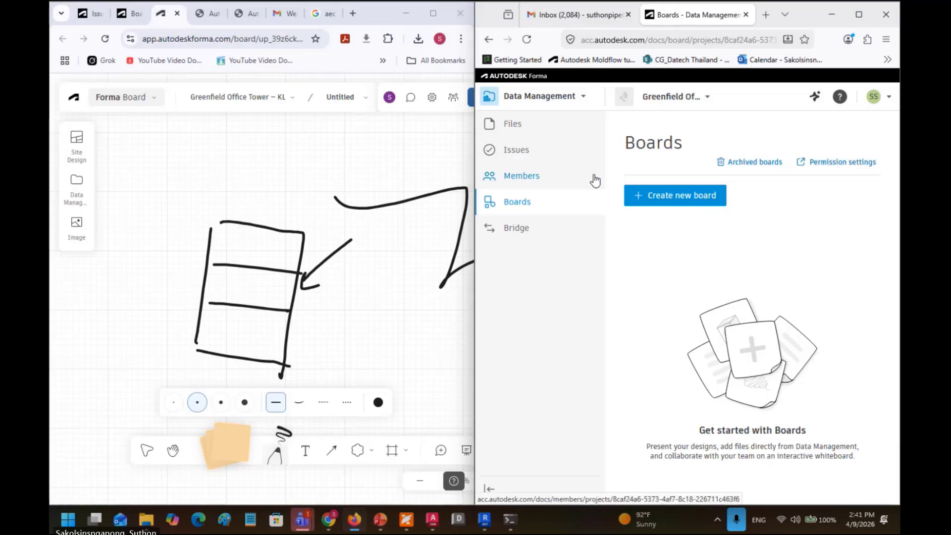
Step: Maximize the Forma board window again and reopen its Share board dialog
{"action": "left_click", "coordinate": [412, 162]}
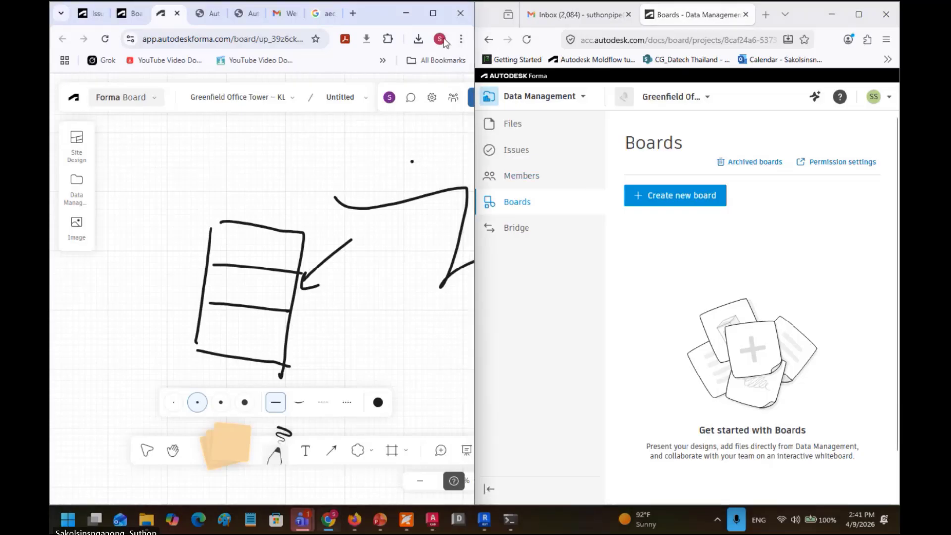
{"action": "left_click", "coordinate": [433, 13]}
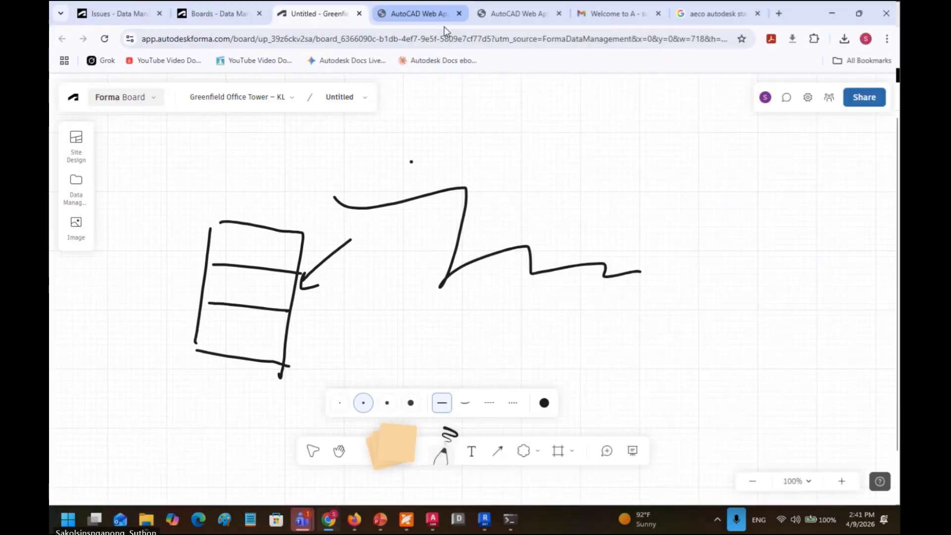
{"action": "left_click", "coordinate": [853, 103]}
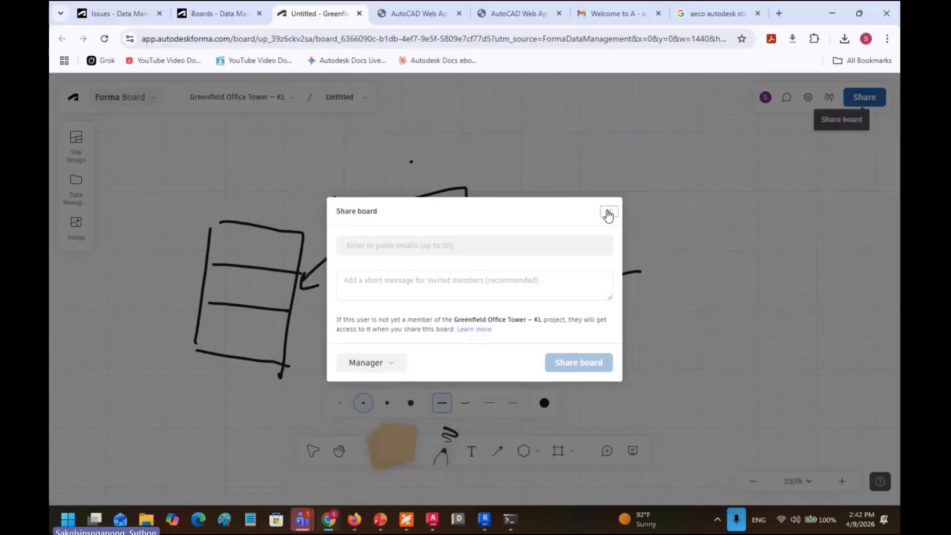
Step: Close Share and browse Data Management files to My Training Project > 03-DRAWINGS > 03.1-IFR
{"action": "left_click", "coordinate": [608, 211]}
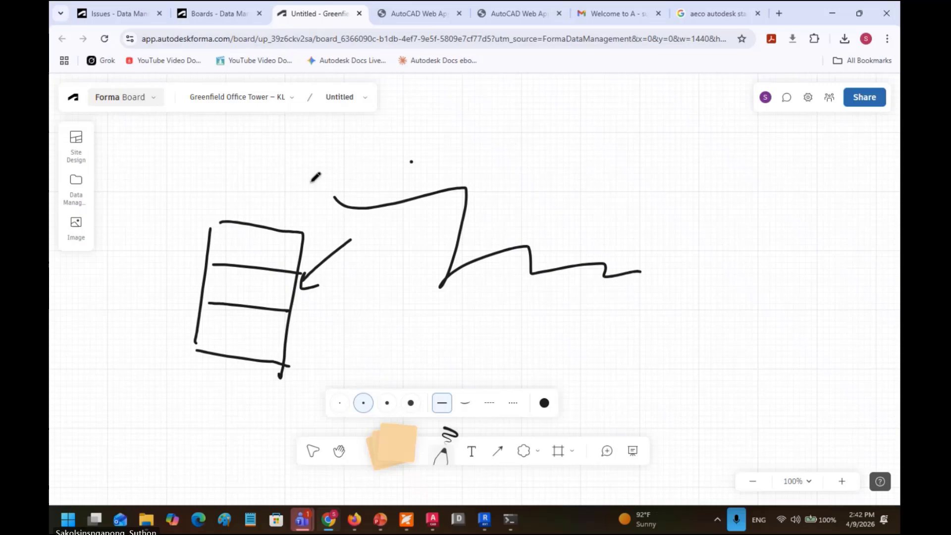
{"action": "left_click", "coordinate": [77, 140]}
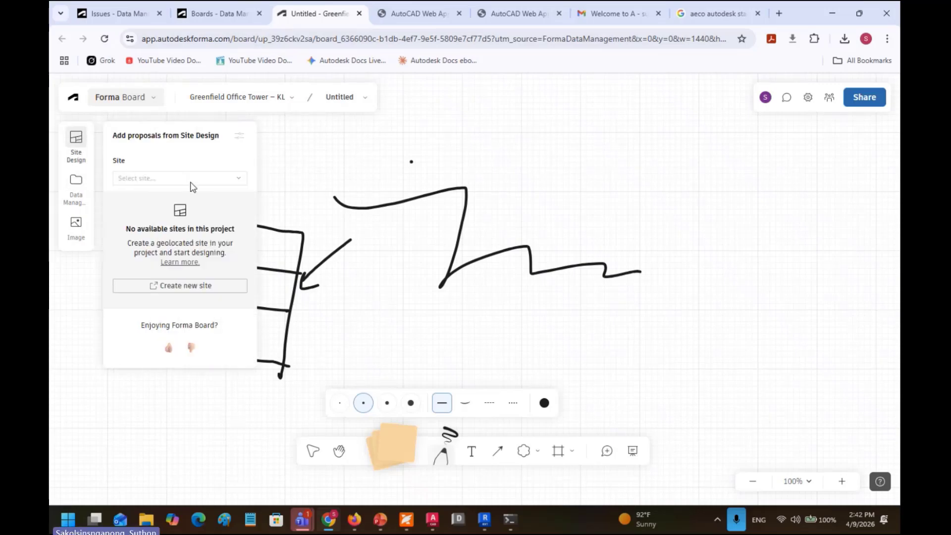
{"action": "left_click", "coordinate": [75, 184]}
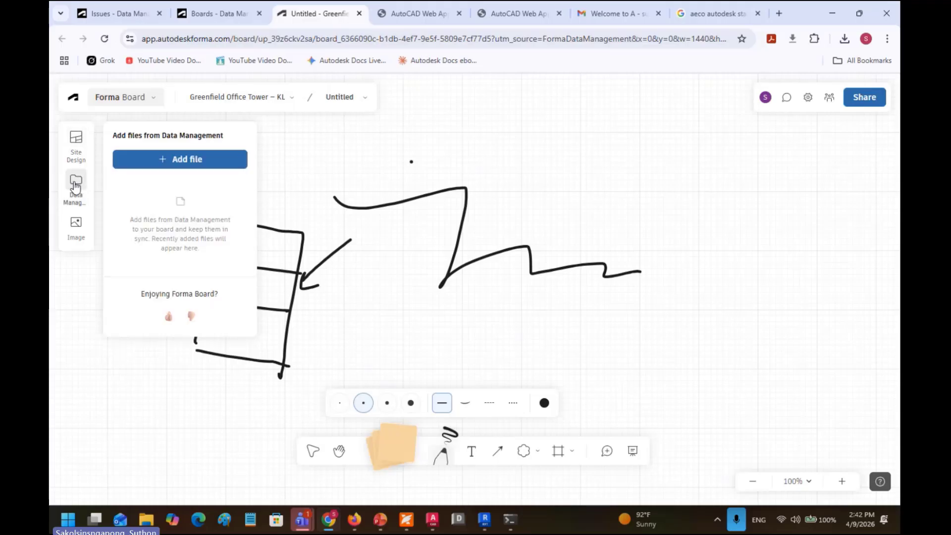
{"action": "left_click", "coordinate": [177, 160]}
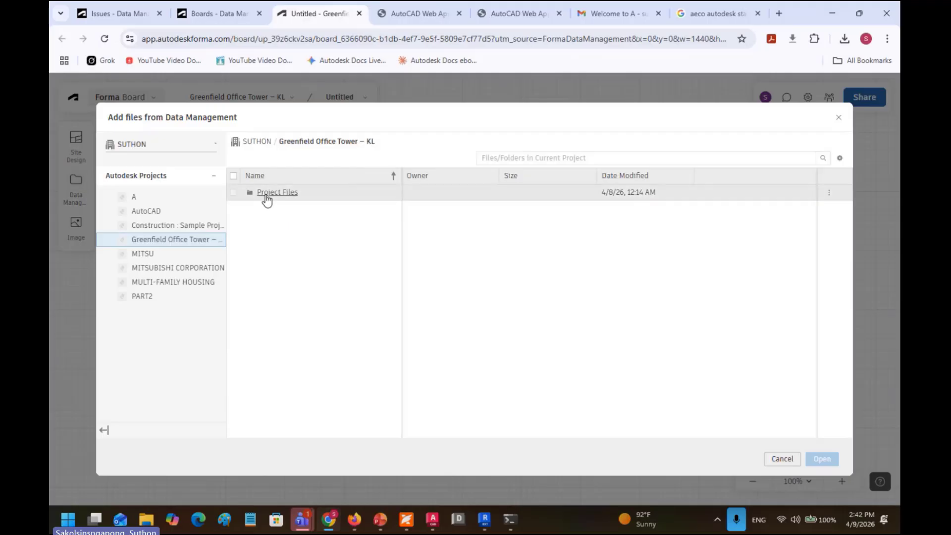
{"action": "left_click", "coordinate": [267, 192]}
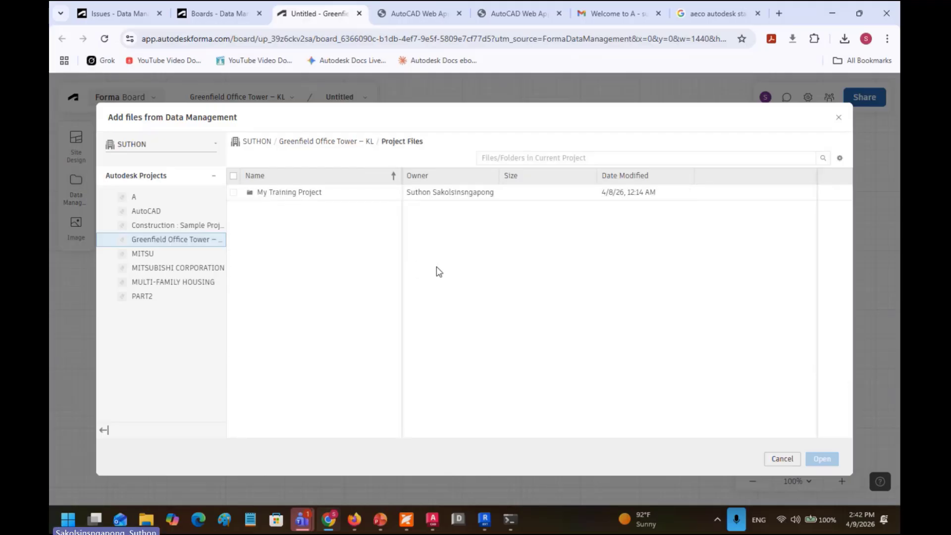
{"action": "double_click", "coordinate": [446, 196]}
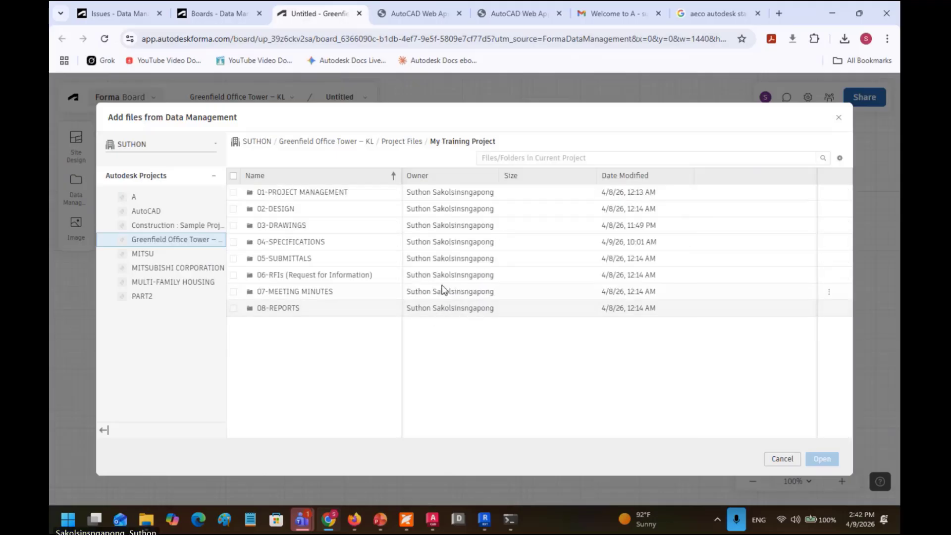
{"action": "double_click", "coordinate": [452, 226]}
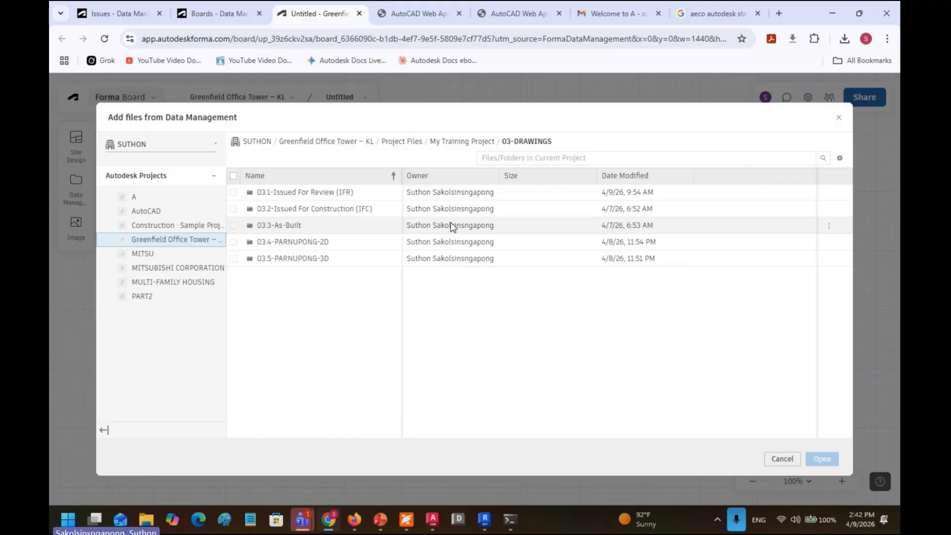
{"action": "double_click", "coordinate": [445, 195]}
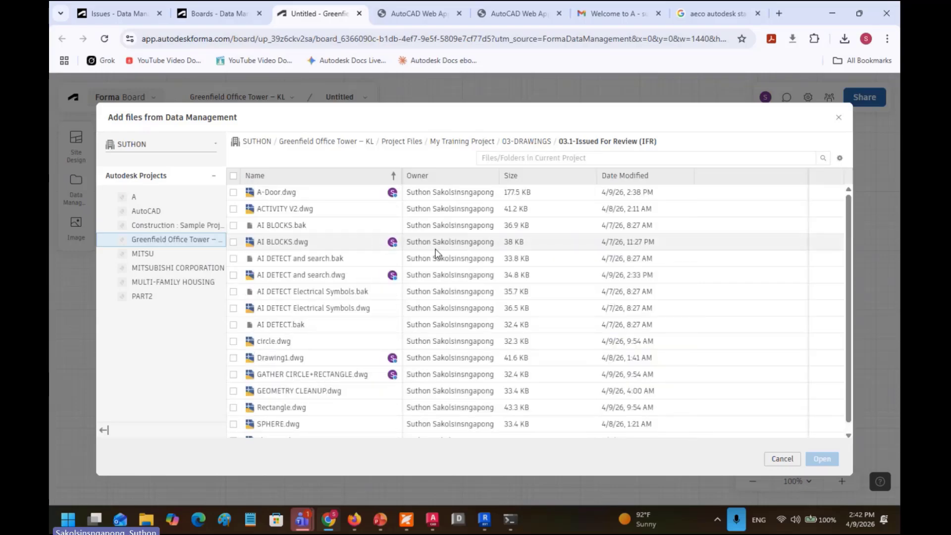
Step: Place A-Door.dwg on the board and draw a freehand loop around its card
{"action": "double_click", "coordinate": [437, 192]}
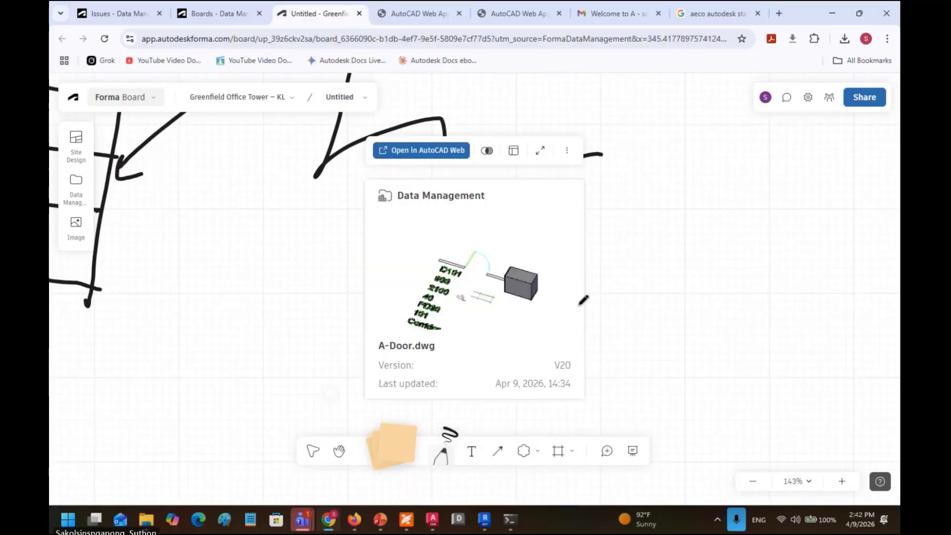
{"action": "scroll", "coordinate": [582, 299], "scroll_direction": "down", "scroll_amount": 5}
{"action": "mouse_move", "coordinate": [612, 242]}
{"action": "left_mouse_down"}
{"action": "mouse_move", "coordinate": [525, 218]}
{"action": "mouse_move", "coordinate": [414, 356]}
{"action": "mouse_move", "coordinate": [577, 395]}
{"action": "mouse_move", "coordinate": [614, 242]}
{"action": "left_mouse_up"}
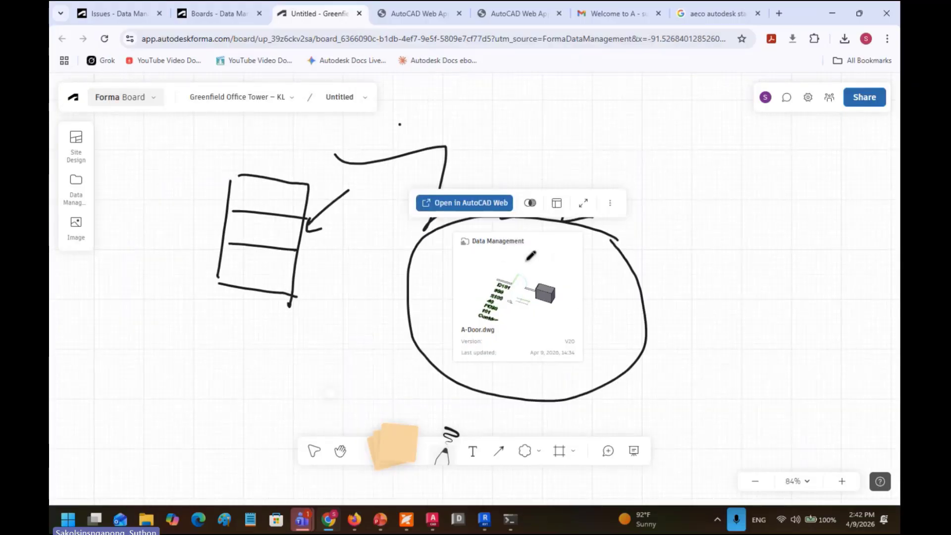
Step: Upload ASUS3.png from the Pictures folder onto the board
{"action": "left_click", "coordinate": [77, 226]}
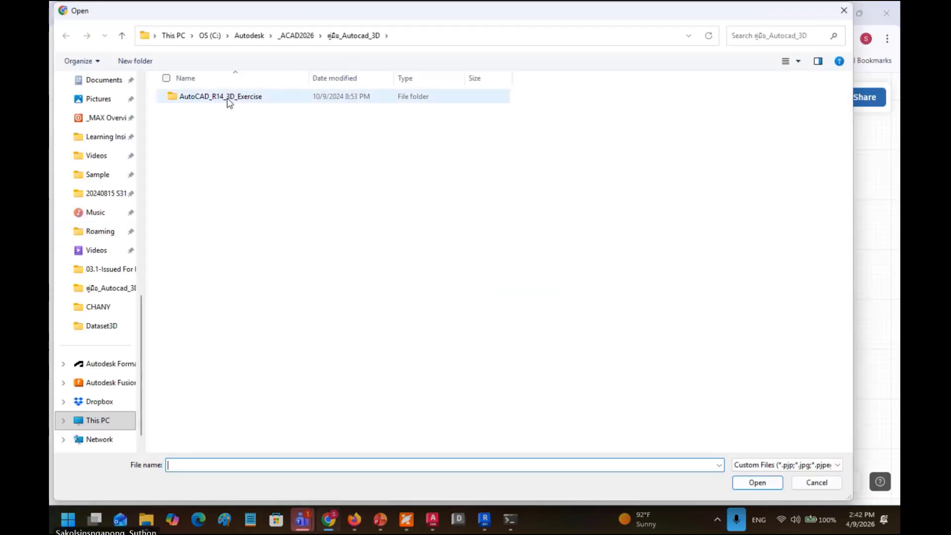
{"action": "left_click", "coordinate": [228, 98]}
{"action": "scroll", "coordinate": [119, 341], "scroll_direction": "up", "scroll_amount": 4}
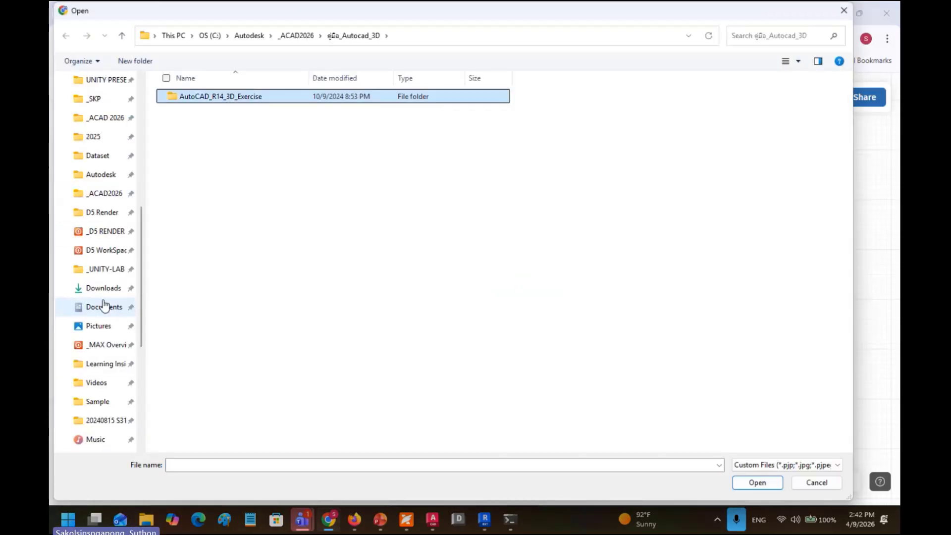
{"action": "left_click", "coordinate": [110, 327]}
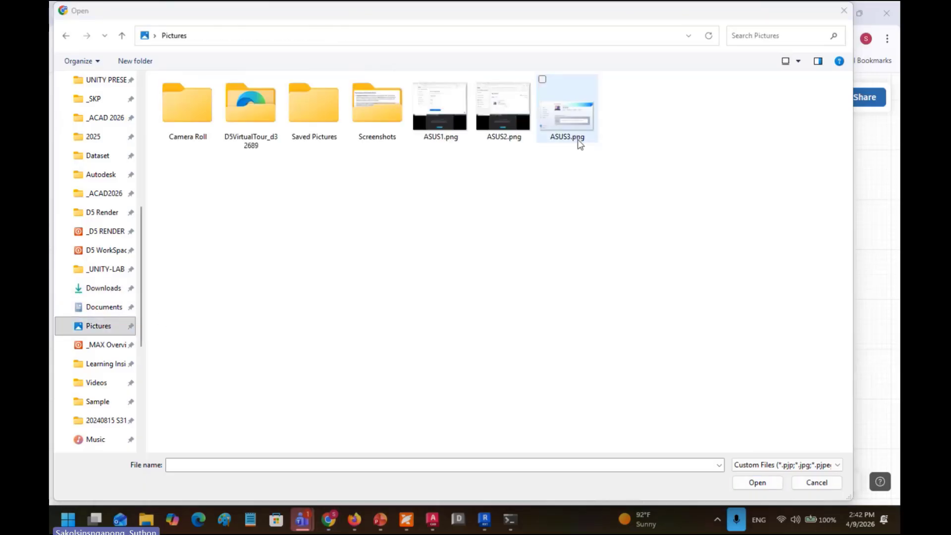
{"action": "double_click", "coordinate": [567, 113]}
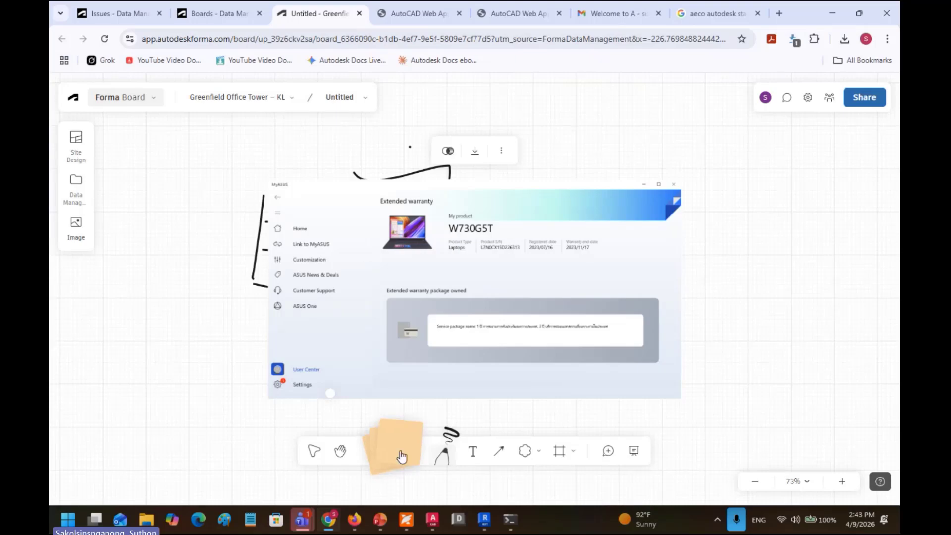
Step: Move the ASUS screenshot to the upper right beside the A-Door.dwg card
{"action": "left_click", "coordinate": [315, 449]}
{"action": "left_click", "coordinate": [425, 322]}
{"action": "mouse_move", "coordinate": [424, 322]}
{"action": "left_mouse_down"}
{"action": "mouse_move", "coordinate": [475, 337]}
{"action": "mouse_move", "coordinate": [751, 276]}
{"action": "mouse_move", "coordinate": [757, 235]}
{"action": "mouse_move", "coordinate": [736, 170]}
{"action": "left_mouse_up"}
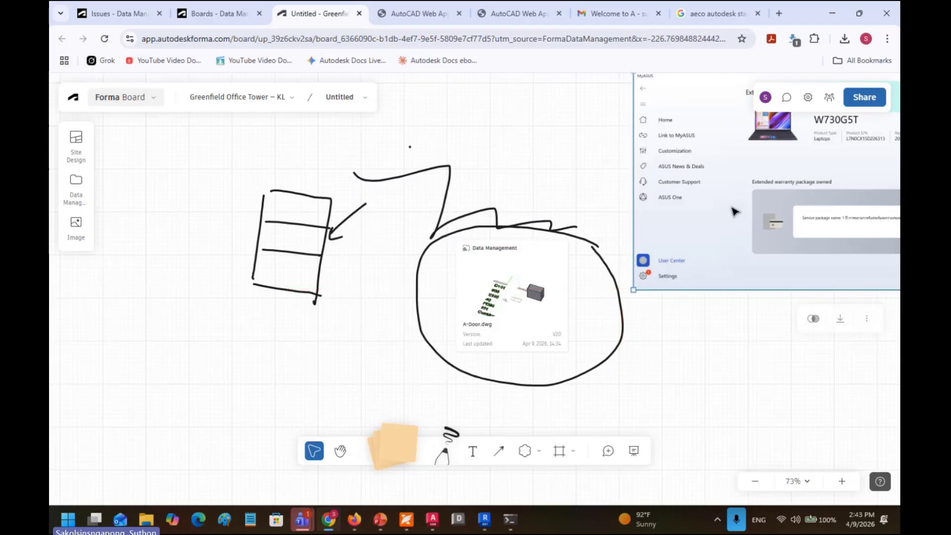
{"action": "scroll", "coordinate": [477, 357], "scroll_direction": "down", "scroll_amount": 5}
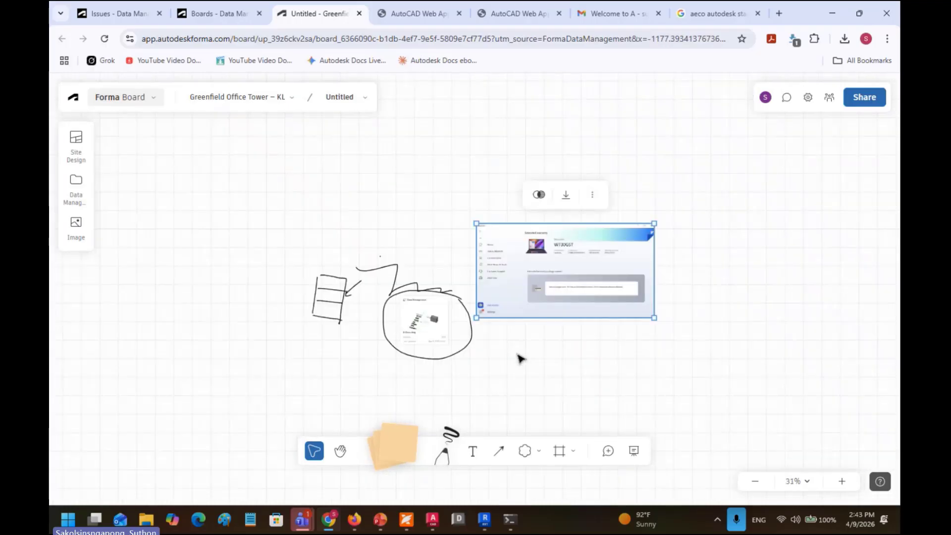
{"action": "scroll", "coordinate": [513, 348], "scroll_direction": "up", "scroll_amount": 5}
Step: Pin the comment "This spec is good." on the warranty screenshot and post it
{"action": "left_click_drag", "start_coordinate": [456, 325], "coordinate": [490, 317]}
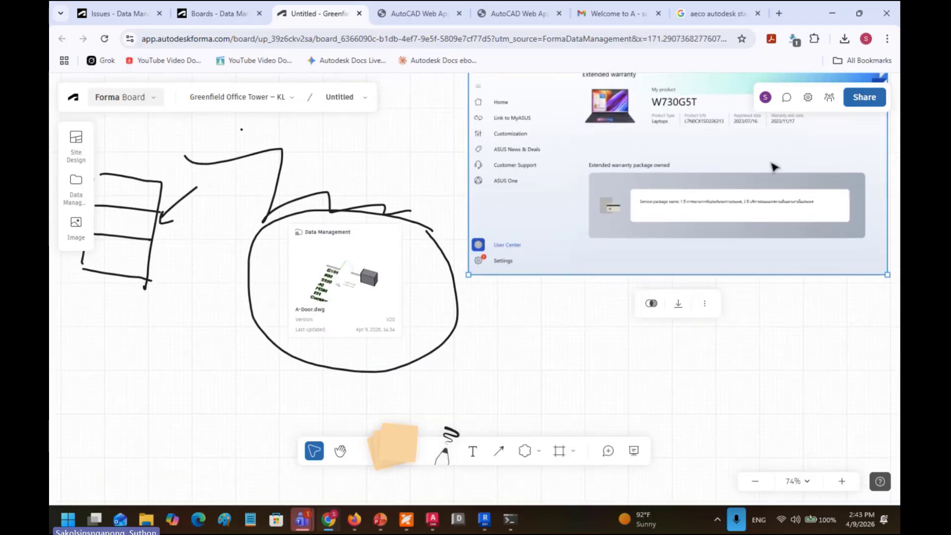
{"action": "left_click", "coordinate": [787, 97]}
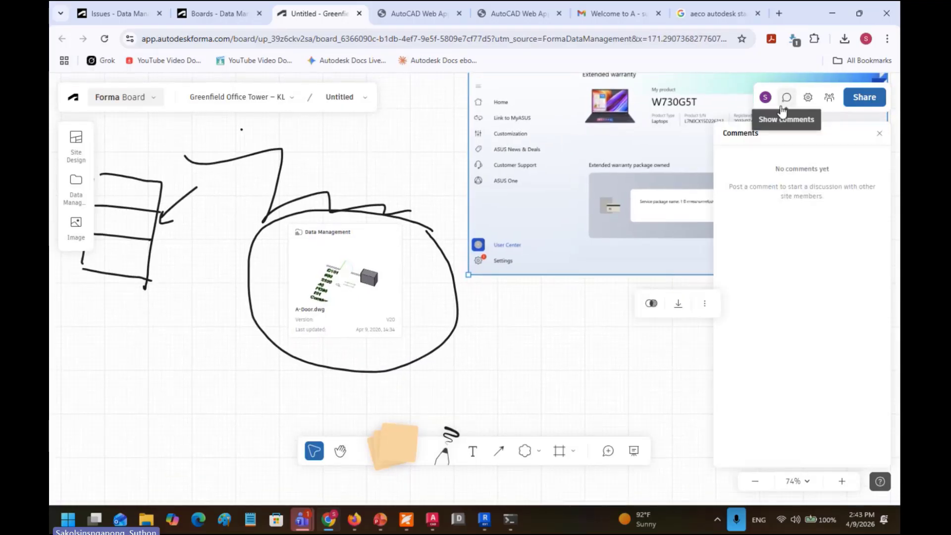
{"action": "left_click", "coordinate": [392, 280]}
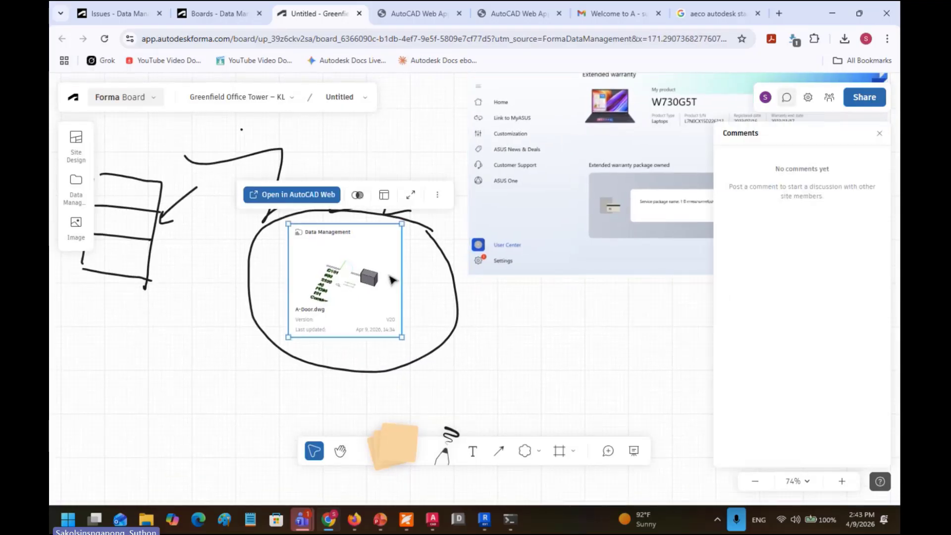
{"action": "left_click", "coordinate": [786, 98]}
{"action": "left_click", "coordinate": [787, 99]}
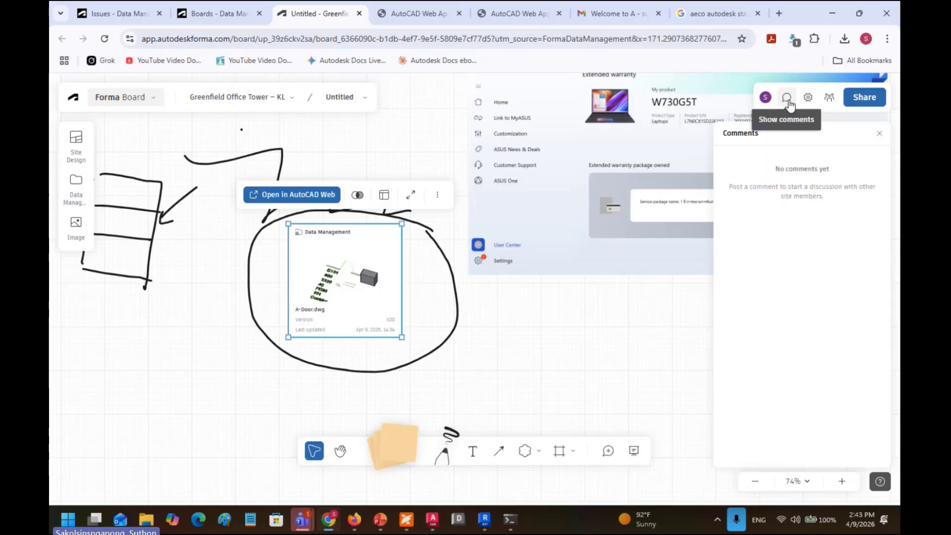
{"action": "left_click", "coordinate": [607, 450]}
{"action": "left_click", "coordinate": [553, 210]}
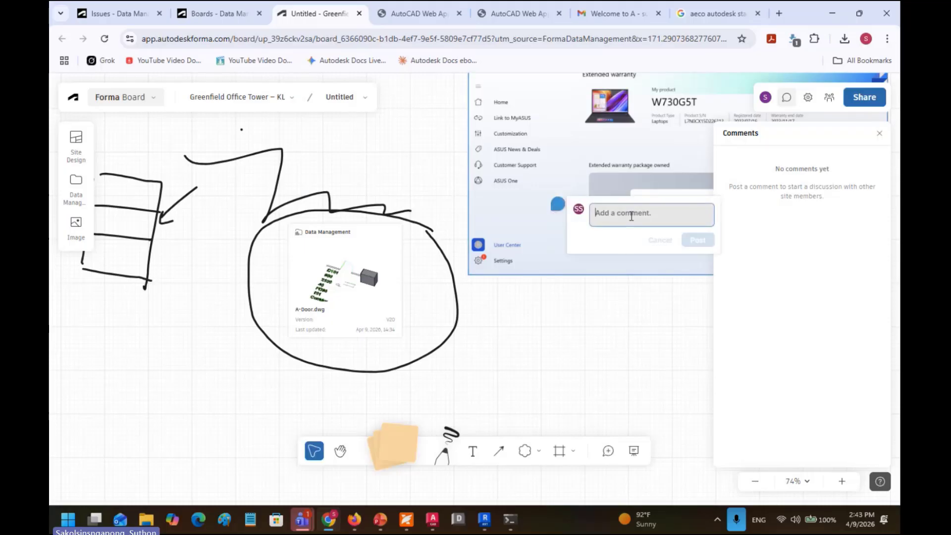
{"action": "type", "text": "This spec"}
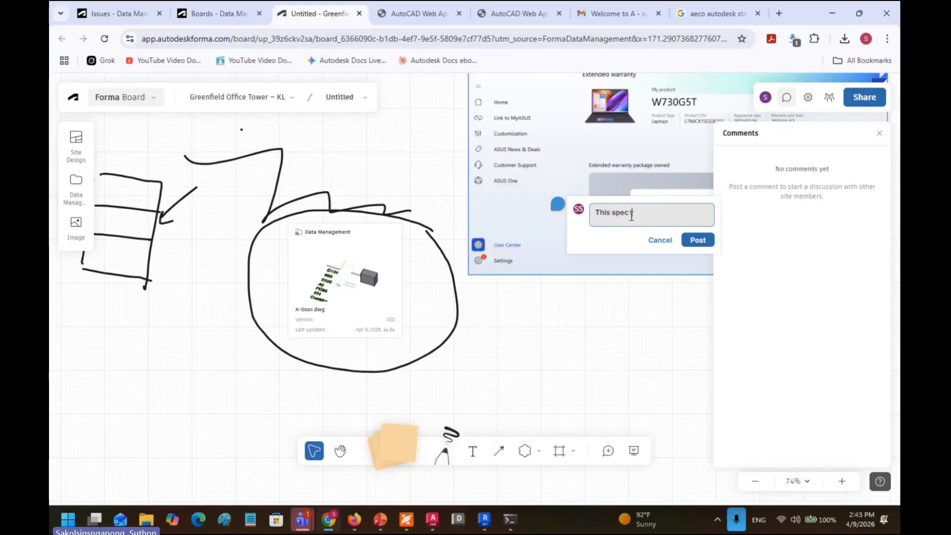
{"action": "type", "text": " is good."}
{"action": "left_click", "coordinate": [698, 240]}
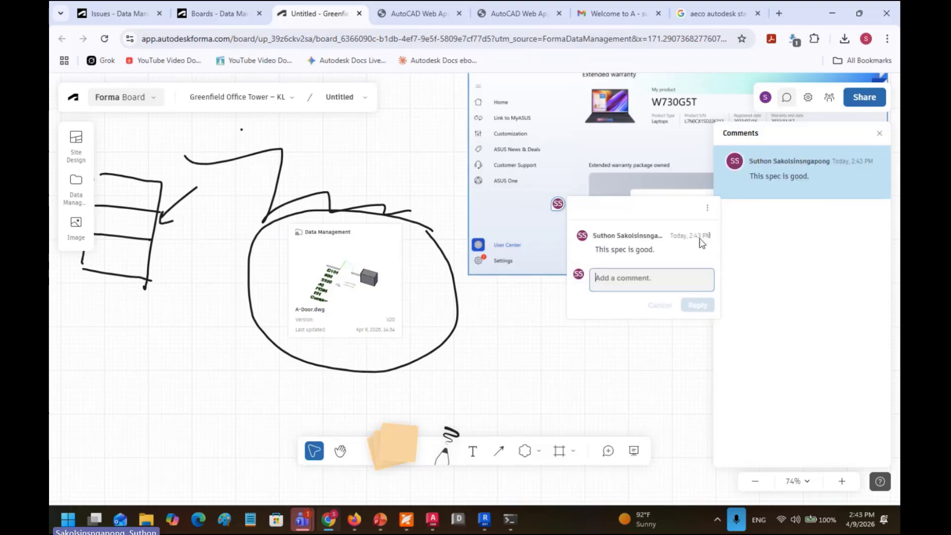
Step: Close the comment thread and close the board to return to the Boards list
{"action": "left_click", "coordinate": [781, 192]}
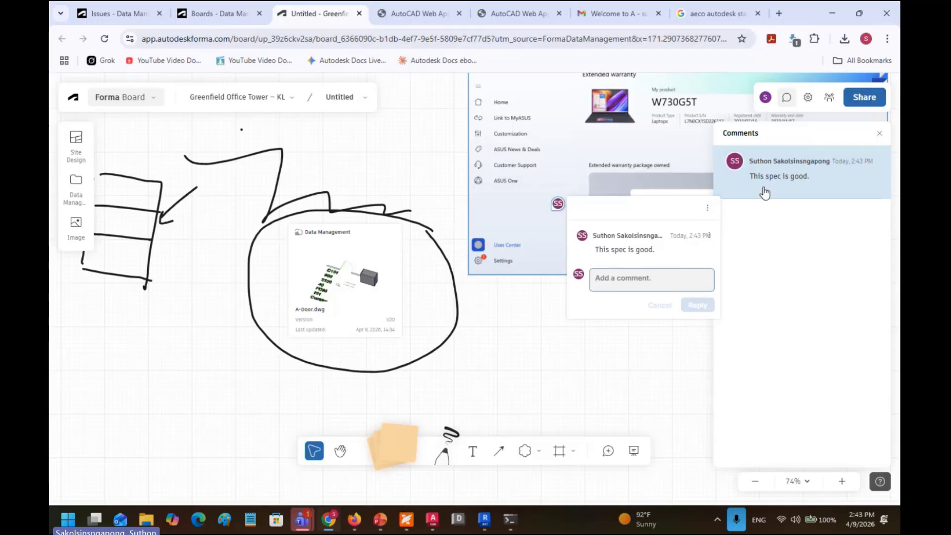
{"action": "left_click", "coordinate": [778, 248]}
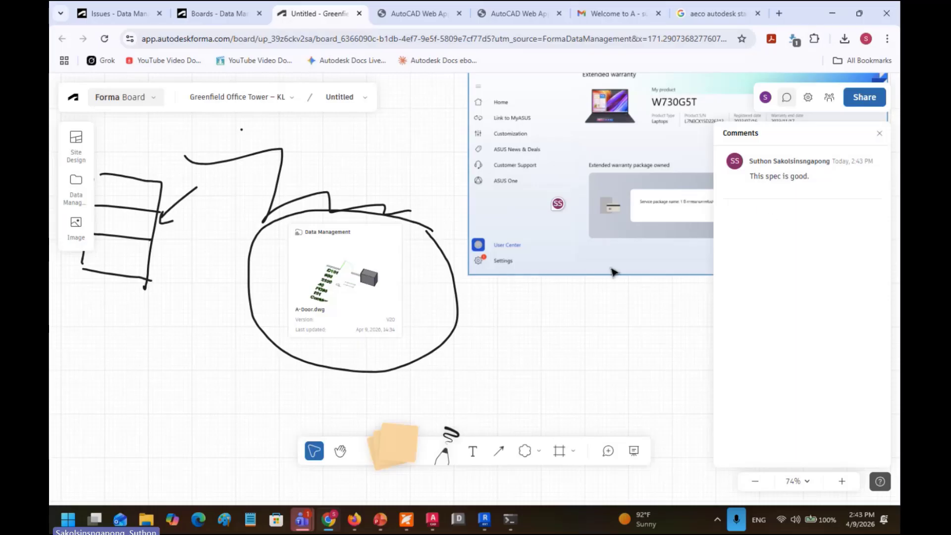
{"action": "scroll", "coordinate": [565, 316], "scroll_direction": "down", "scroll_amount": 3}
{"action": "left_click_drag", "start_coordinate": [561, 314], "coordinate": [484, 312]}
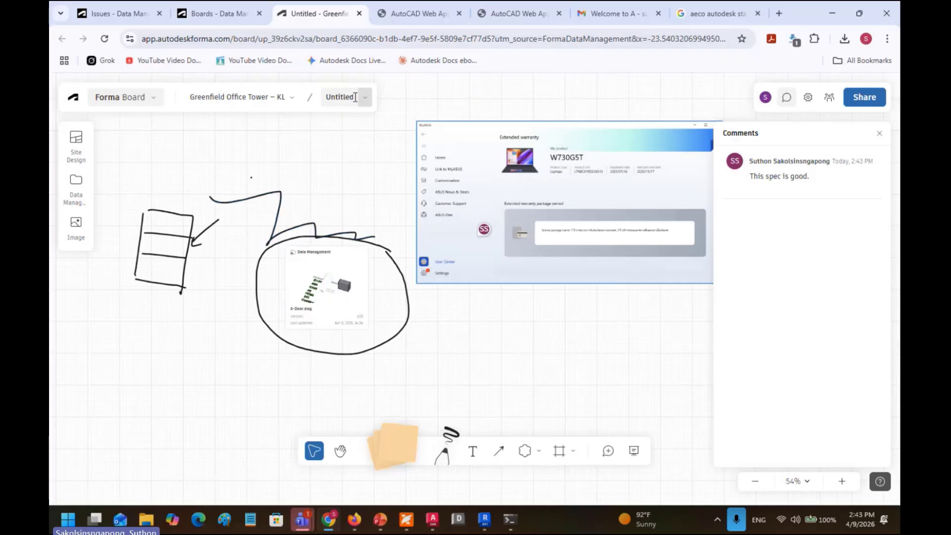
{"action": "left_click", "coordinate": [359, 13]}
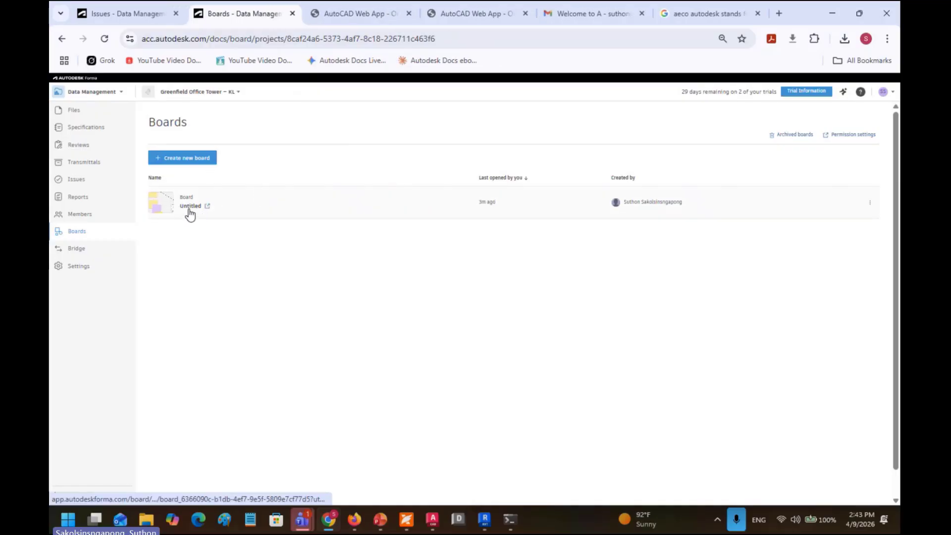
Step: Pick project A from the project list and open its Untitled board from Boards
{"action": "left_click", "coordinate": [185, 96]}
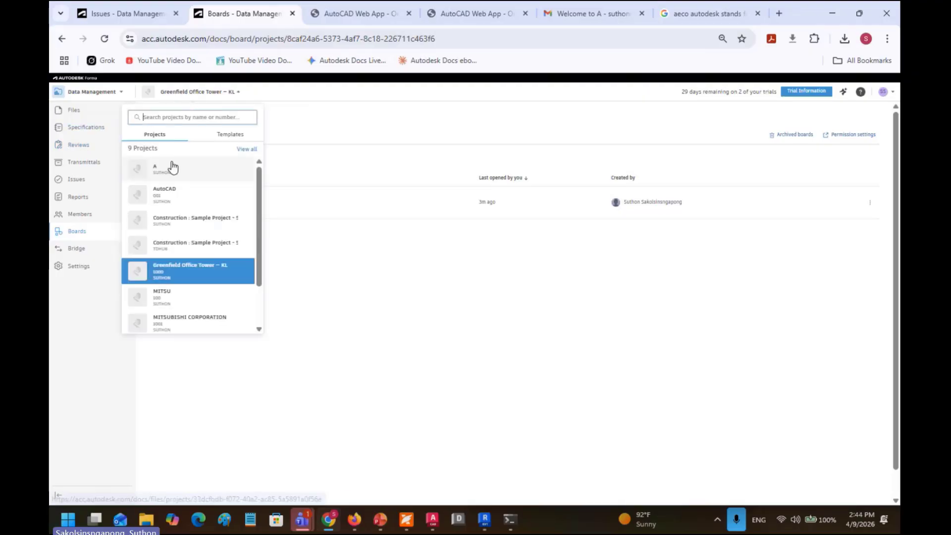
{"action": "left_click", "coordinate": [172, 167]}
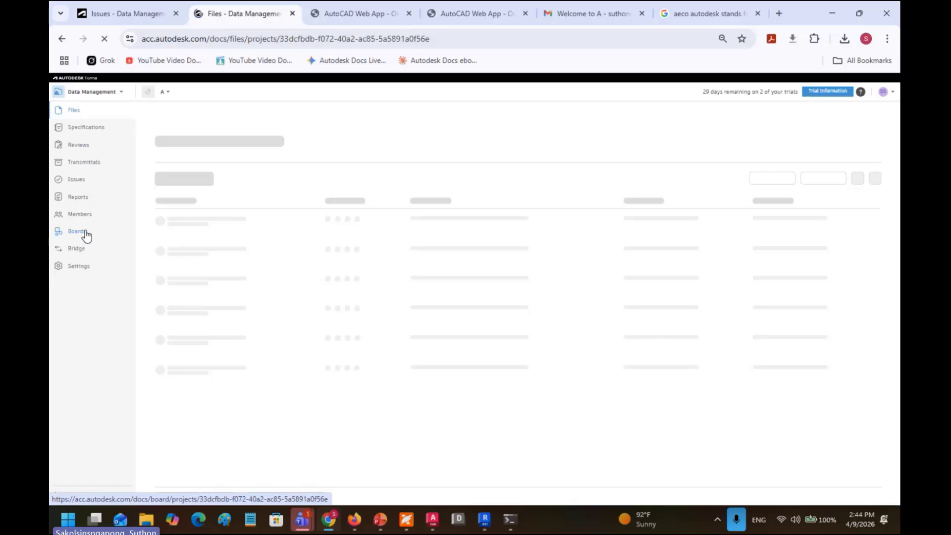
{"action": "left_click", "coordinate": [86, 234]}
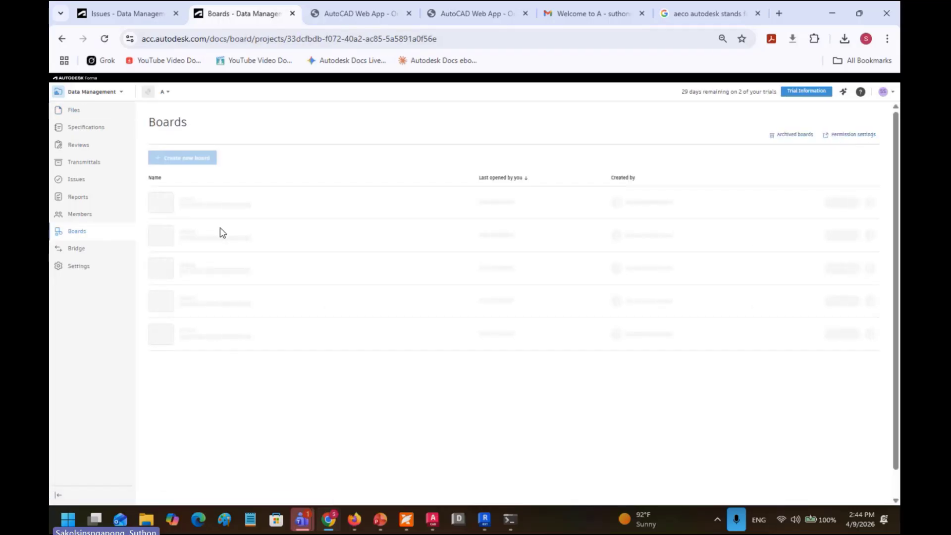
{"action": "left_click", "coordinate": [197, 206]}
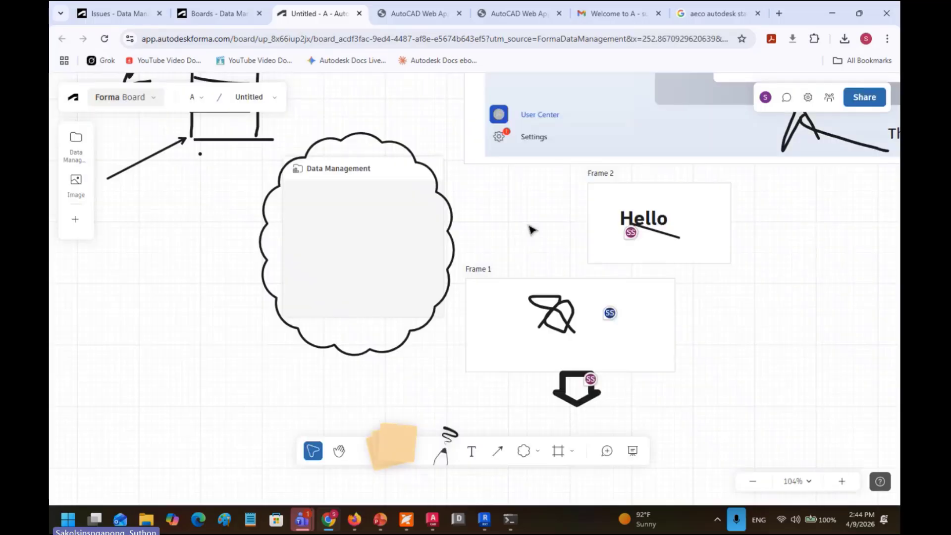
Step: Draw two dashed pen strokes and a solid black curved stroke on the board
{"action": "scroll", "coordinate": [530, 229], "scroll_direction": "down", "scroll_amount": 5}
{"action": "left_click_drag", "start_coordinate": [526, 231], "coordinate": [481, 264]}
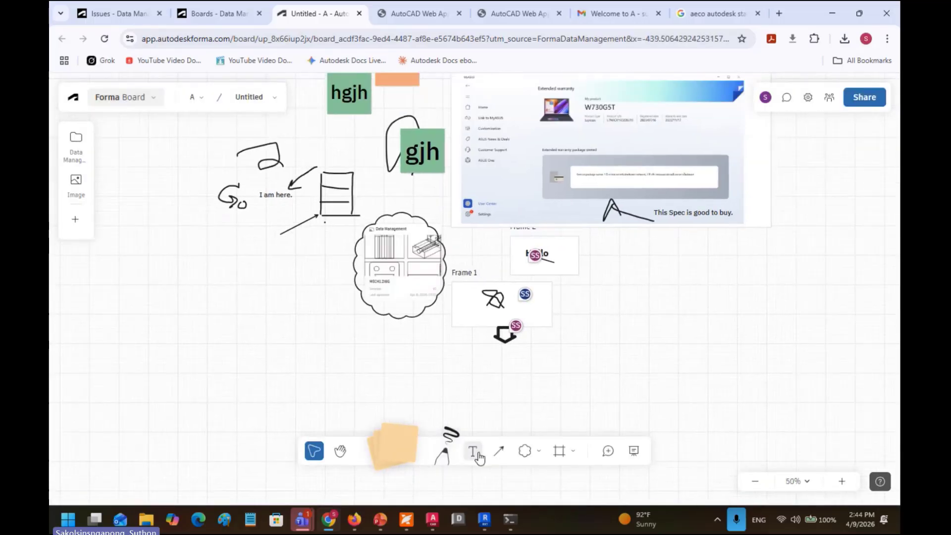
{"action": "left_click", "coordinate": [443, 453]}
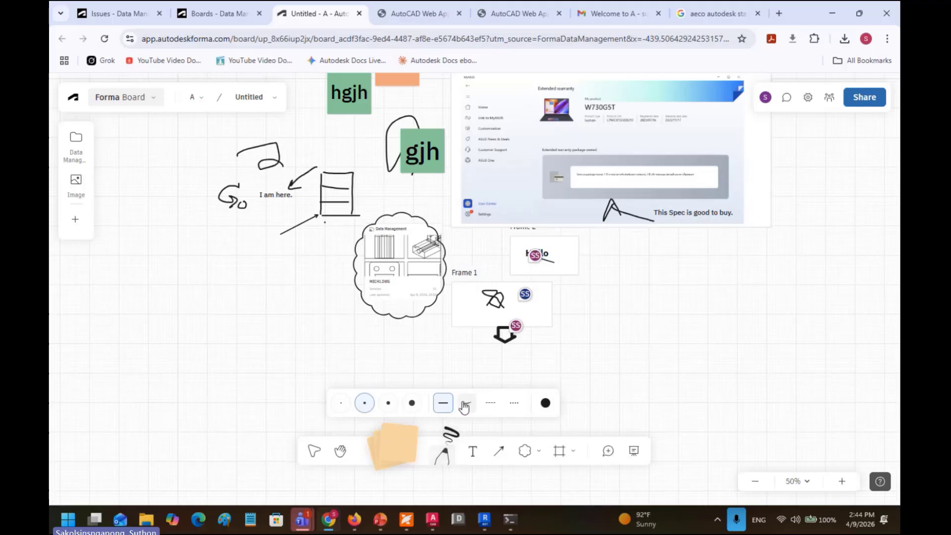
{"action": "left_click", "coordinate": [490, 403]}
{"action": "left_click_drag", "start_coordinate": [407, 323], "coordinate": [517, 376]}
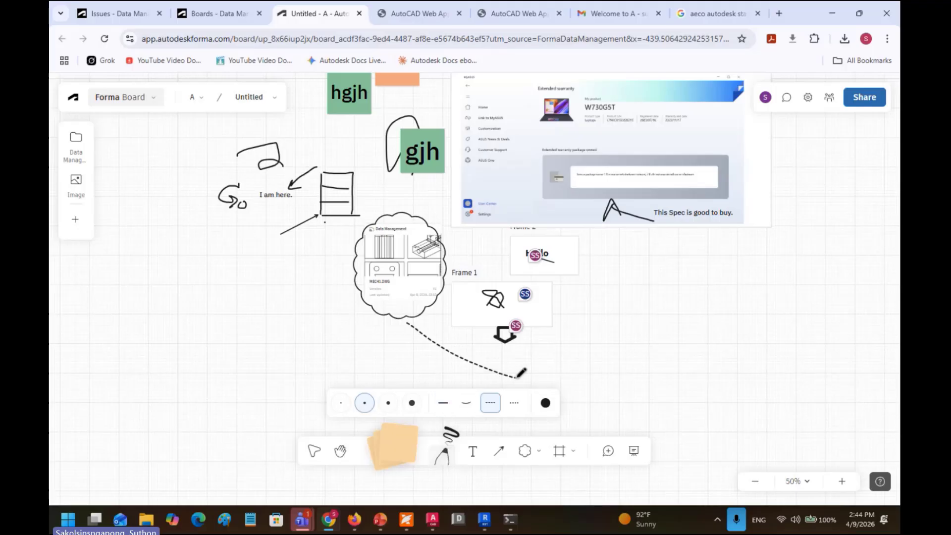
{"action": "left_click_drag", "start_coordinate": [558, 343], "coordinate": [654, 374]}
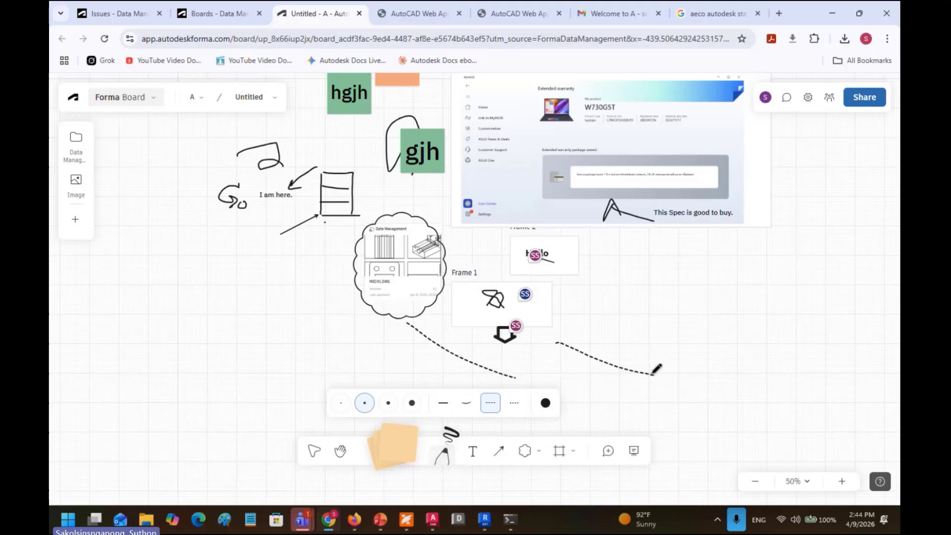
{"action": "left_click", "coordinate": [443, 402]}
{"action": "left_click_drag", "start_coordinate": [616, 304], "coordinate": [718, 371]}
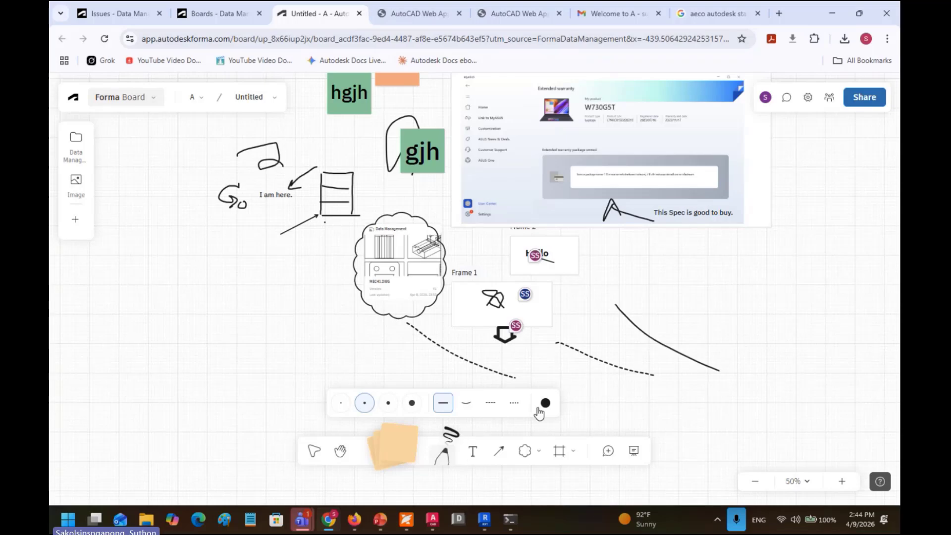
Step: Draw a purple curve and purple cloud around Frame 1, then add empty Frame 4 on the left
{"action": "left_click", "coordinate": [545, 404]}
{"action": "left_click", "coordinate": [569, 323]}
{"action": "left_click_drag", "start_coordinate": [636, 263], "coordinate": [743, 354]}
{"action": "left_click", "coordinate": [525, 452]}
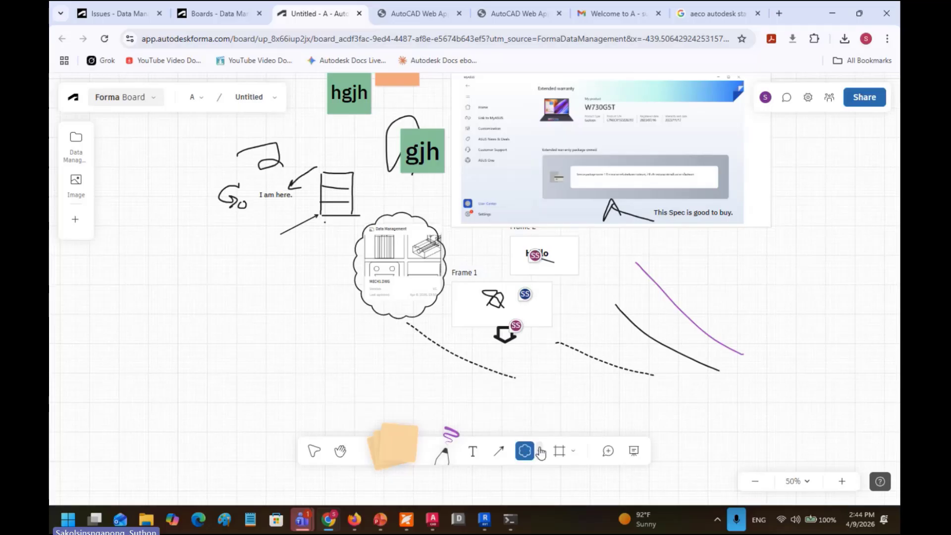
{"action": "mouse_move", "coordinate": [432, 303]}
{"action": "left_mouse_down"}
{"action": "mouse_move", "coordinate": [590, 420]}
{"action": "mouse_move", "coordinate": [605, 423]}
{"action": "left_mouse_up"}
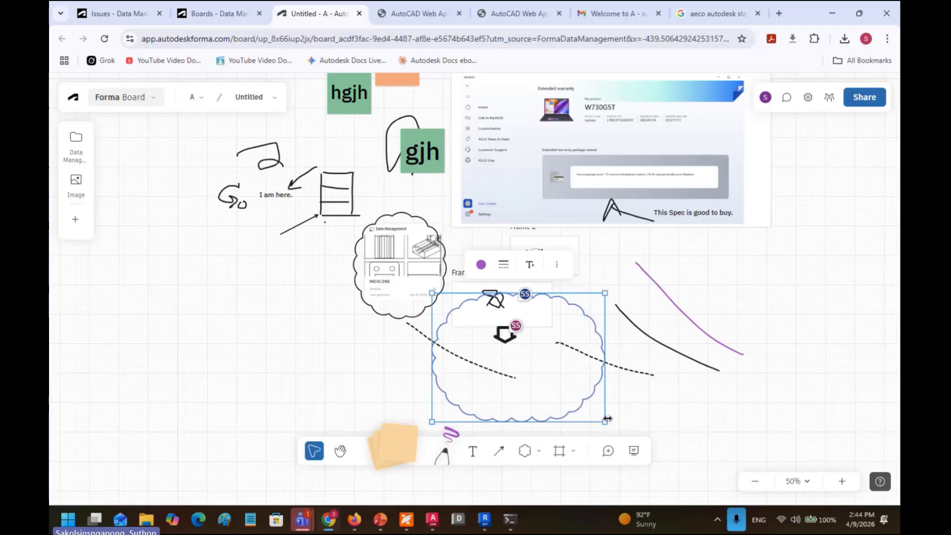
{"action": "left_click", "coordinate": [559, 451]}
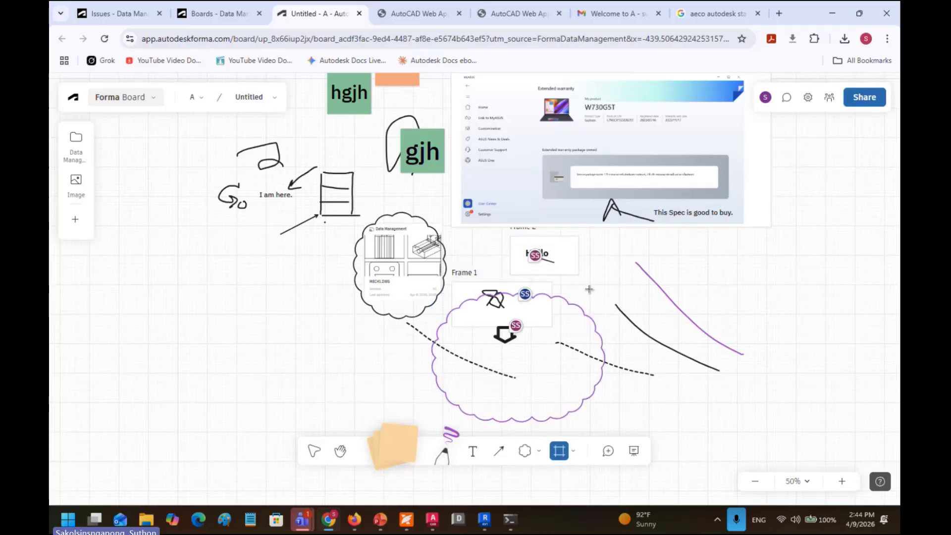
{"action": "left_click_drag", "start_coordinate": [143, 279], "coordinate": [320, 406]}
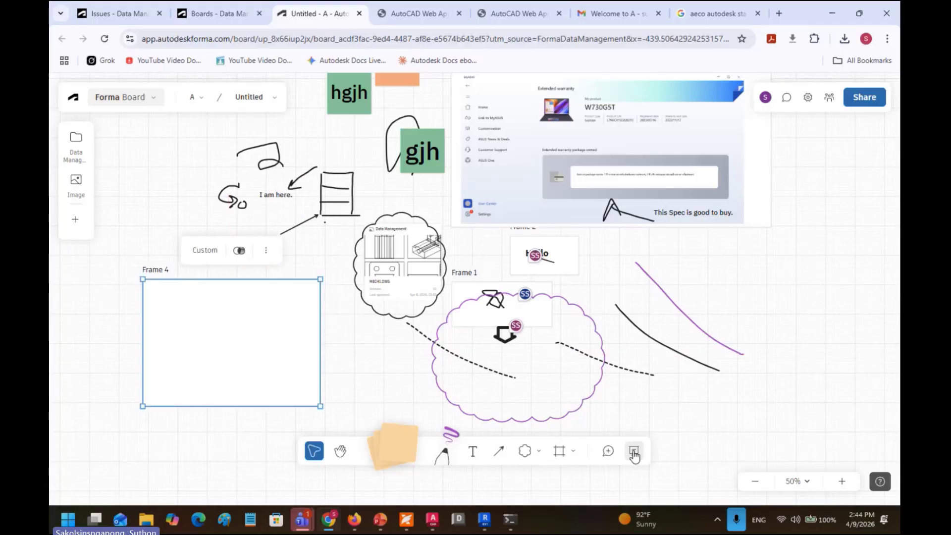
Step: Open the presentation editor and step through Frames 1, 2 and 3
{"action": "left_click", "coordinate": [634, 452]}
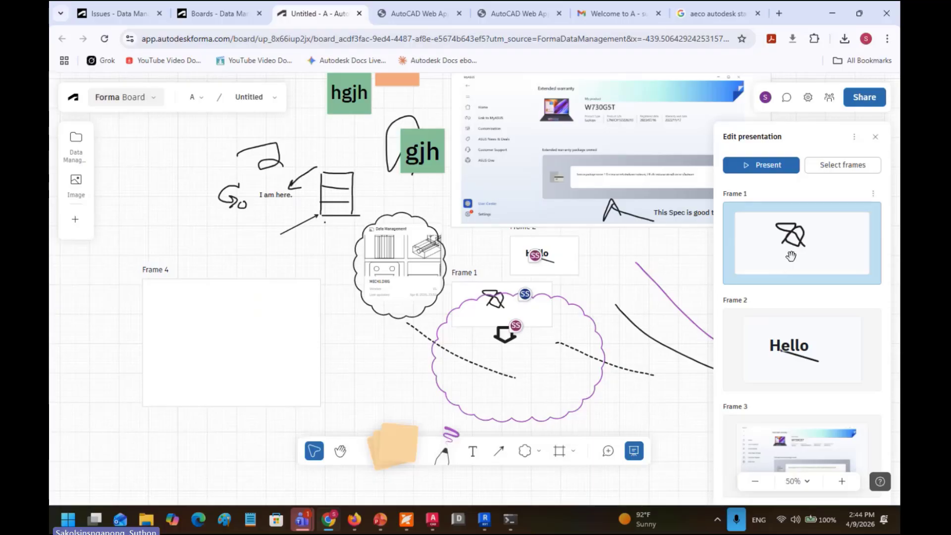
{"action": "left_click_drag", "start_coordinate": [585, 280], "coordinate": [491, 348]}
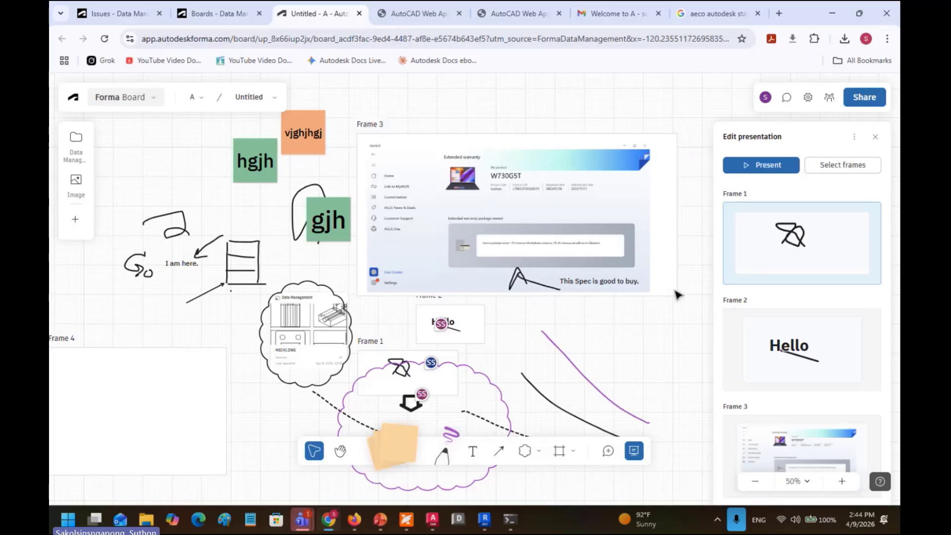
{"action": "left_click", "coordinate": [674, 299]}
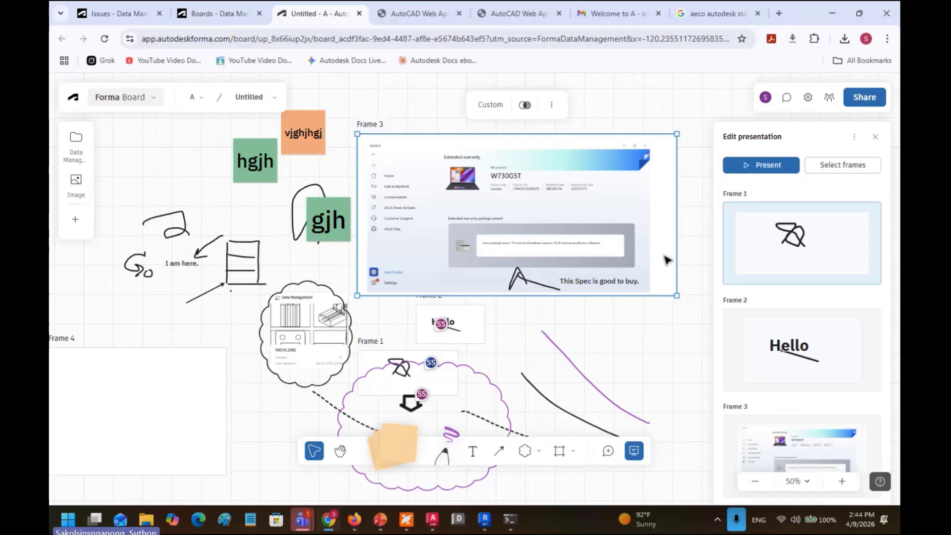
{"action": "left_click", "coordinate": [476, 316]}
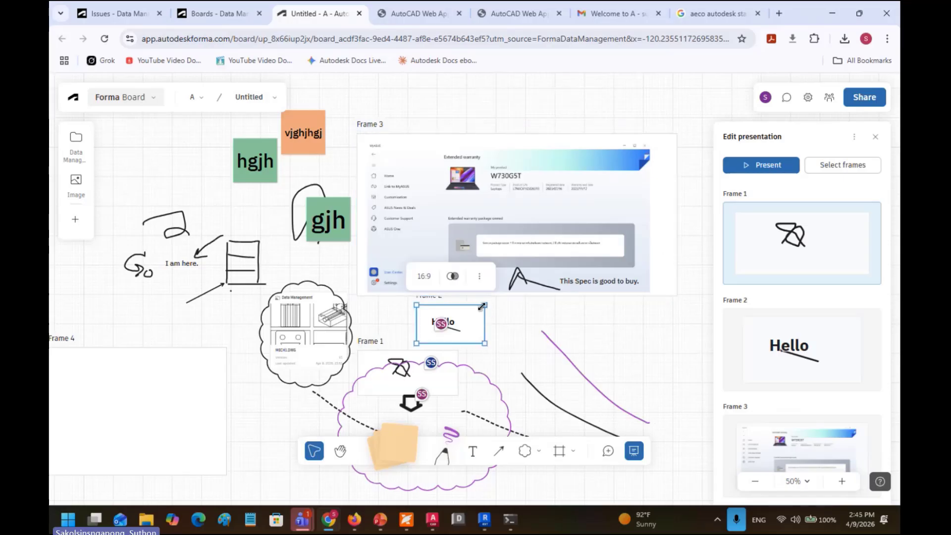
{"action": "left_click", "coordinate": [346, 346]}
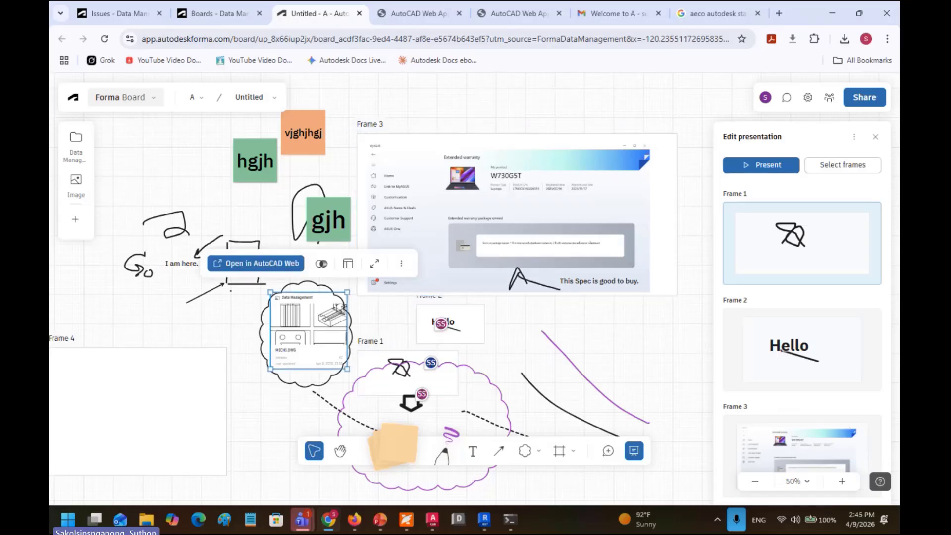
{"action": "left_click", "coordinate": [759, 256]}
{"action": "scroll", "coordinate": [515, 327], "scroll_direction": "down", "scroll_amount": 4}
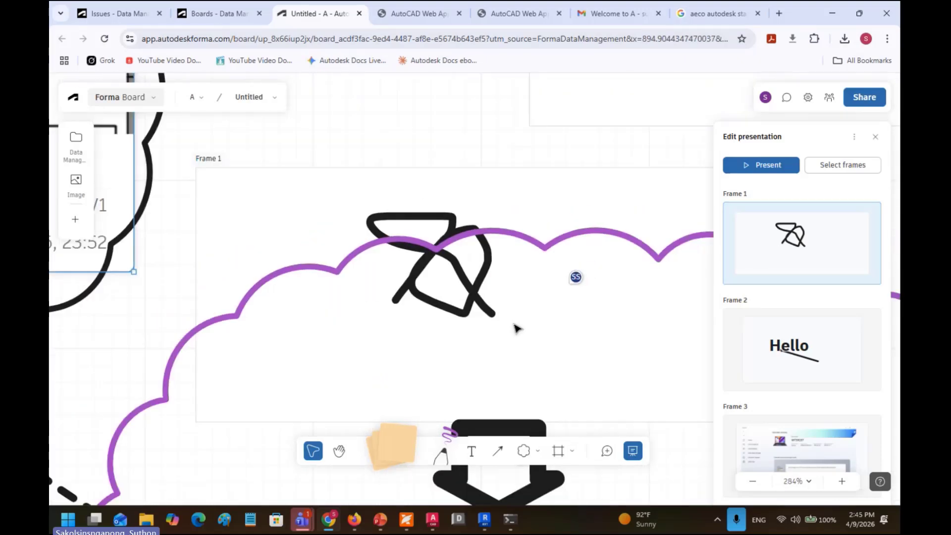
{"action": "scroll", "coordinate": [515, 329], "scroll_direction": "down", "scroll_amount": 3}
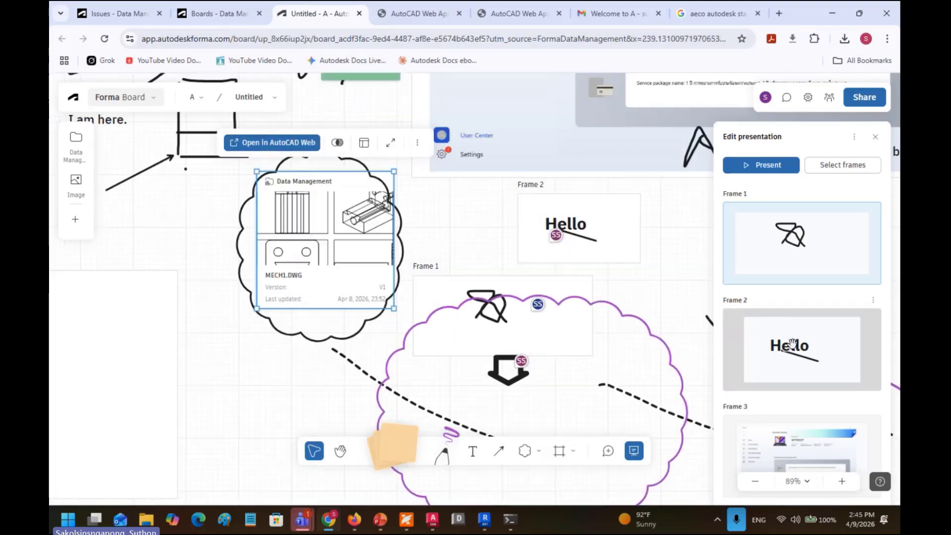
{"action": "left_click", "coordinate": [792, 343]}
{"action": "left_click", "coordinate": [789, 441]}
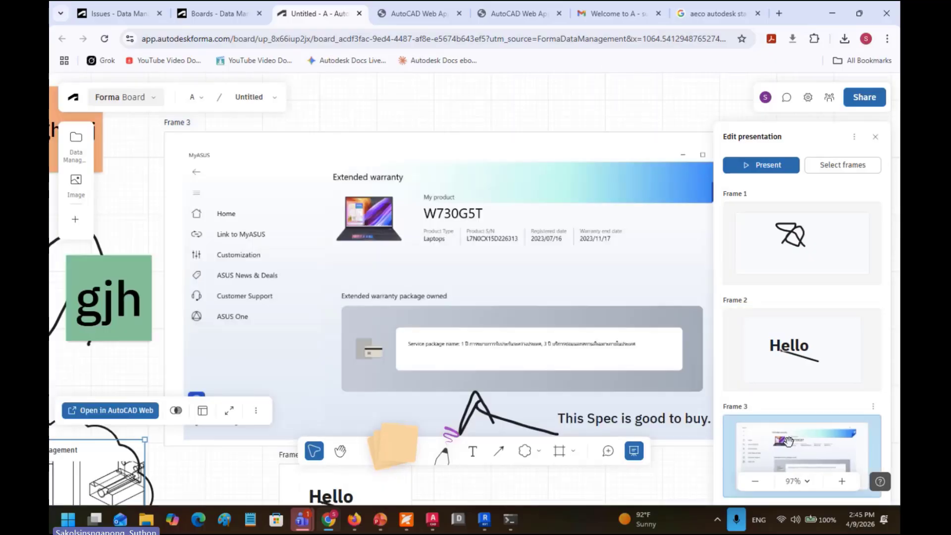
Step: Recentre the board view and review Frame 1, Frame 2 (Hello) and Frame 3 (ASUS screenshot) again
{"action": "scroll", "coordinate": [611, 365], "scroll_direction": "down", "scroll_amount": 5}
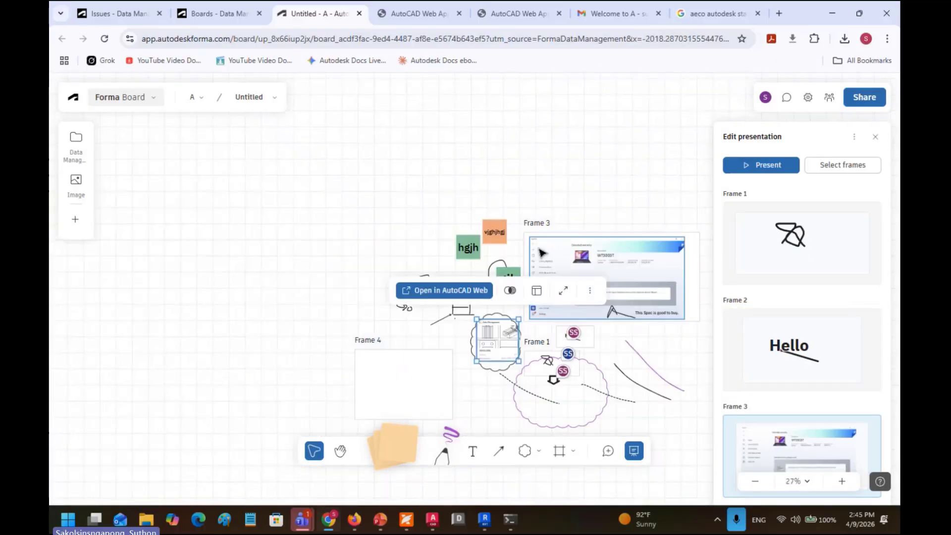
{"action": "left_click_drag", "start_coordinate": [473, 254], "coordinate": [295, 202]}
{"action": "scroll", "coordinate": [373, 291], "scroll_direction": "up", "scroll_amount": 2}
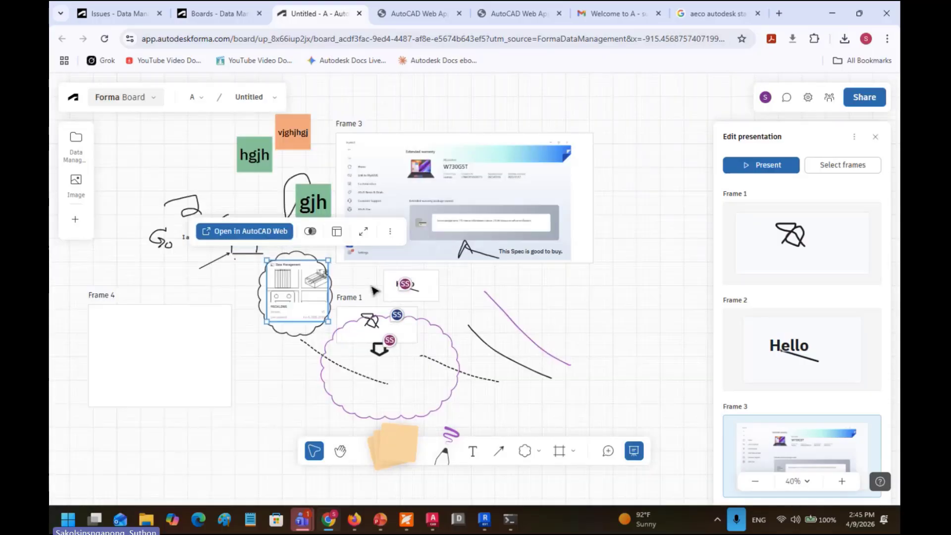
{"action": "left_click_drag", "start_coordinate": [373, 291], "coordinate": [449, 292]}
{"action": "left_click", "coordinate": [771, 246]}
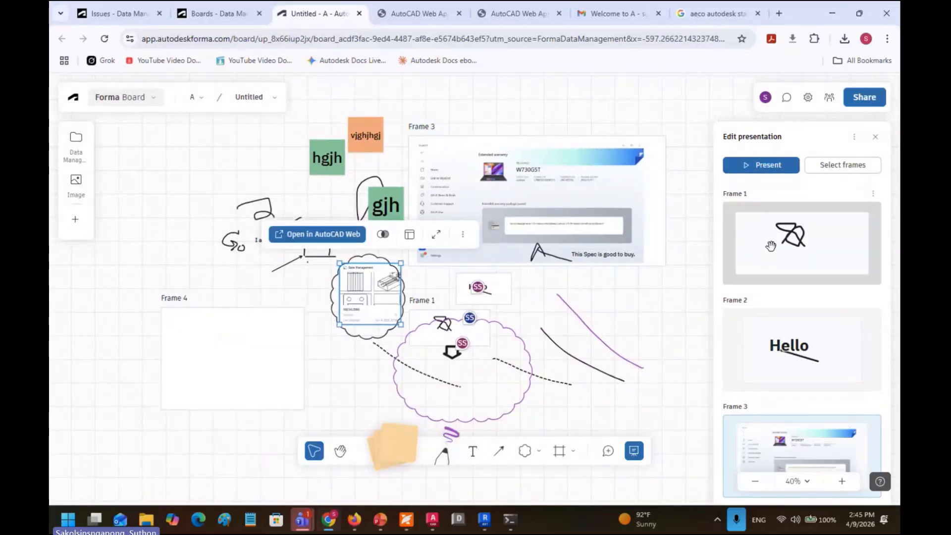
{"action": "left_click", "coordinate": [789, 359]}
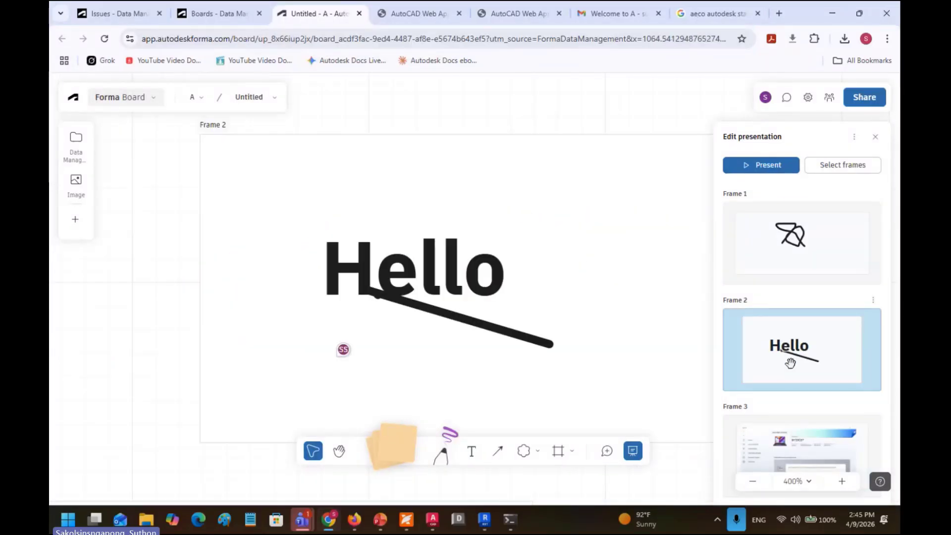
{"action": "left_click", "coordinate": [785, 434]}
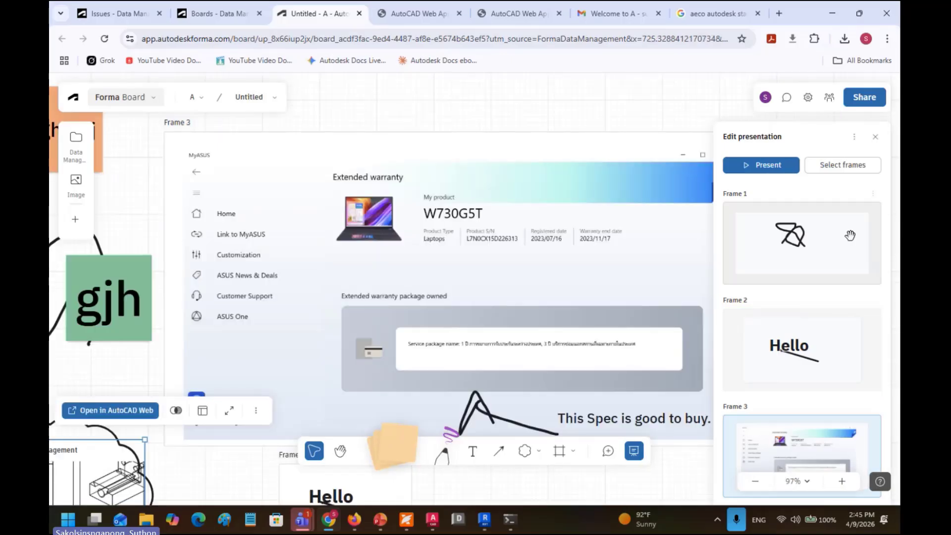
Step: Close the presentation editor and place an orange sticky note with placeholder text
{"action": "left_click", "coordinate": [875, 137]}
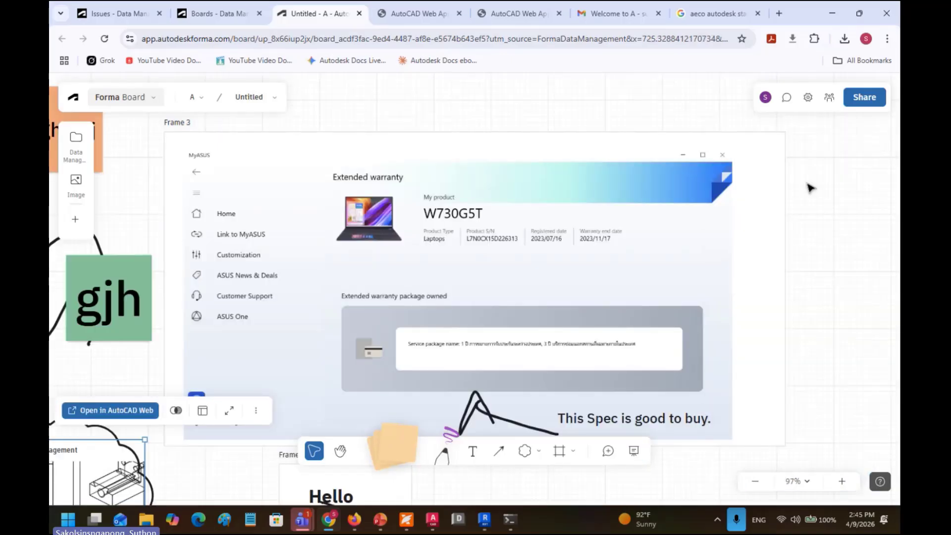
{"action": "scroll", "coordinate": [614, 276], "scroll_direction": "down", "scroll_amount": 6}
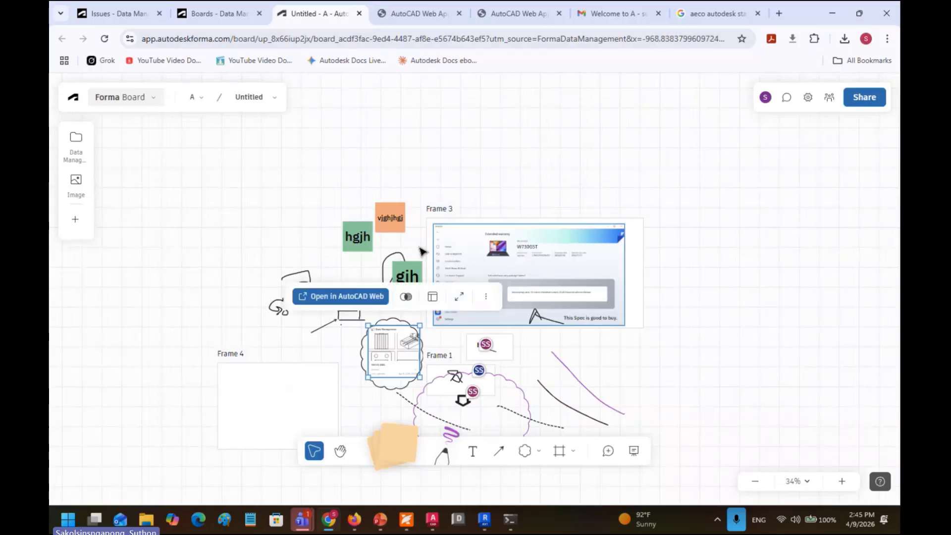
{"action": "left_click", "coordinate": [394, 445]}
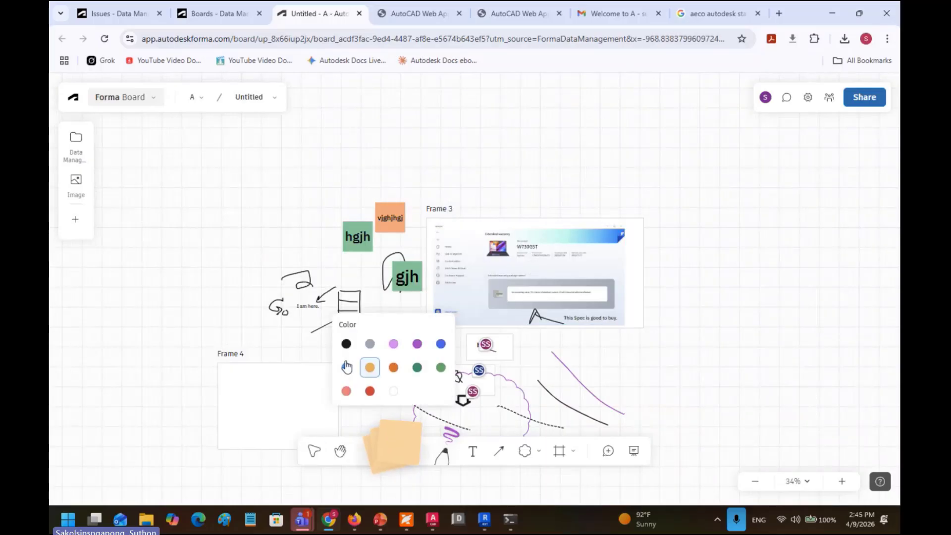
{"action": "left_click", "coordinate": [289, 240]}
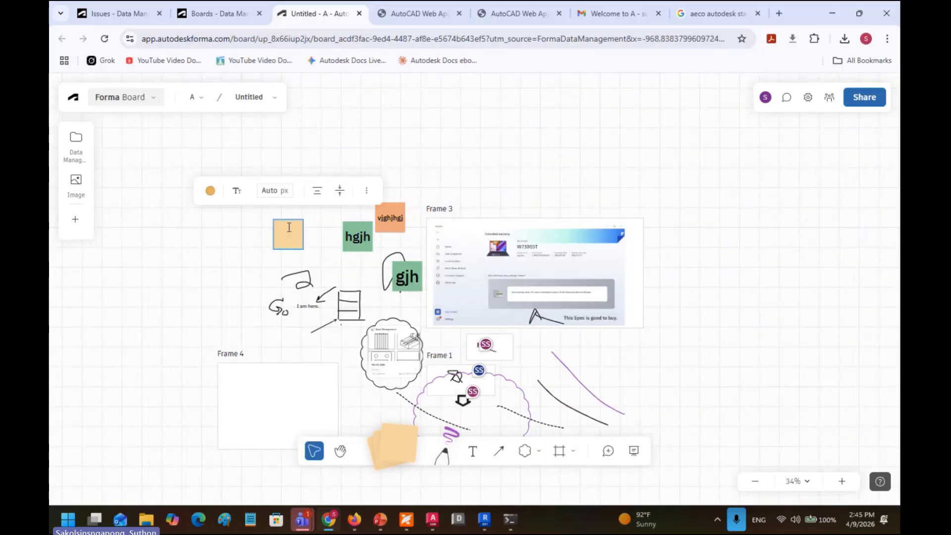
{"action": "type", "text": "hjkhjhjkjhkjhkjk"}
Step: Replace the sticky note's text with "Hello" and select the finished note
{"action": "scroll", "coordinate": [307, 240], "scroll_direction": "up", "scroll_amount": 10}
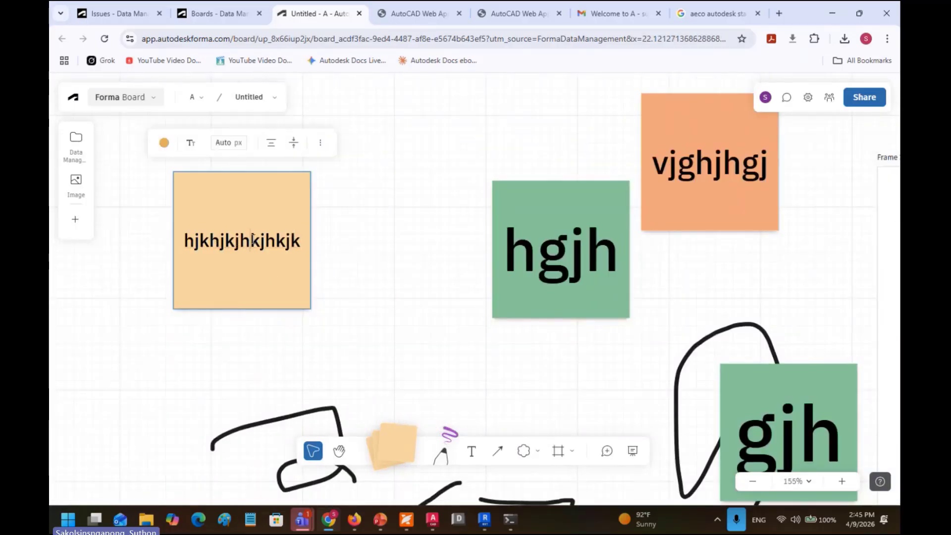
{"action": "left_click_drag", "start_coordinate": [256, 240], "coordinate": [184, 242]}
{"action": "key", "text": "ctrl+a"}
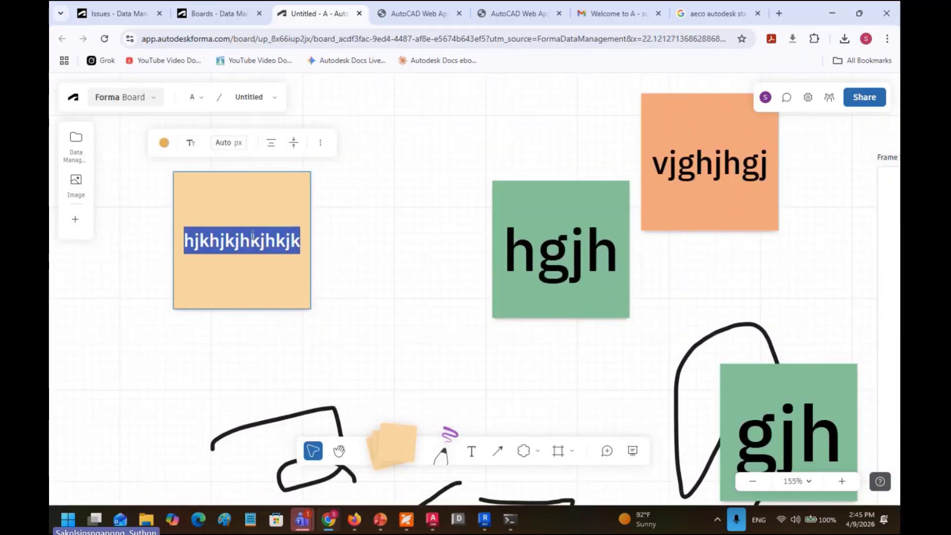
{"action": "type", "text": "Hello"}
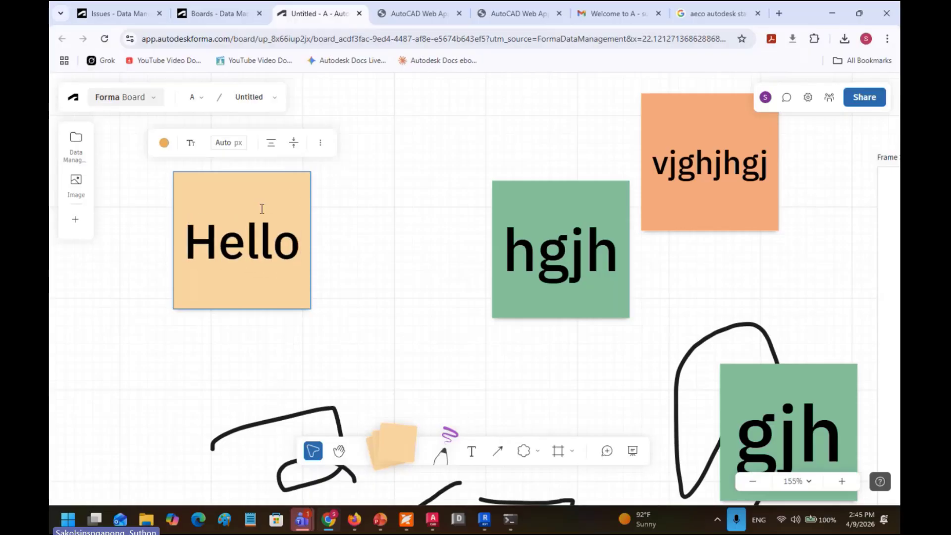
{"action": "left_click", "coordinate": [386, 292]}
{"action": "left_click", "coordinate": [258, 294]}
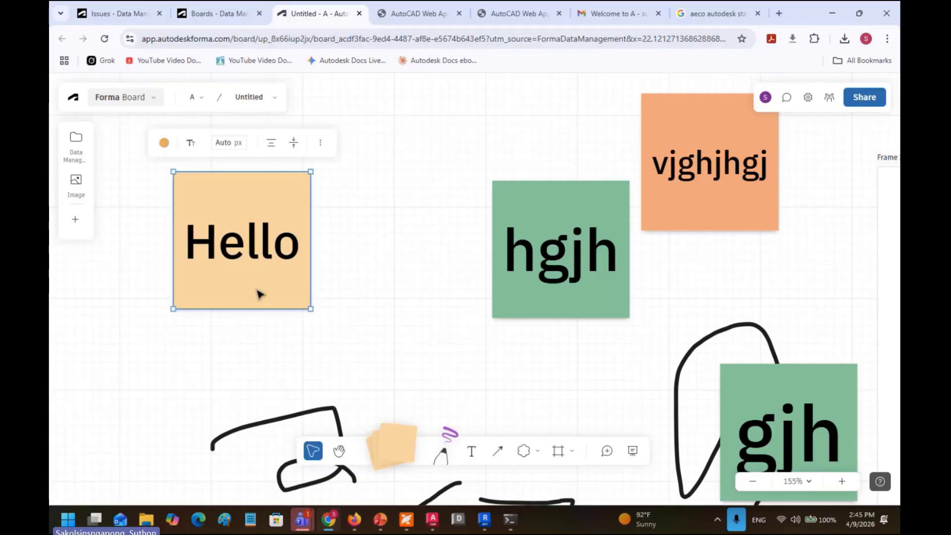
{"action": "scroll", "coordinate": [275, 248], "scroll_direction": "down", "scroll_amount": 3}
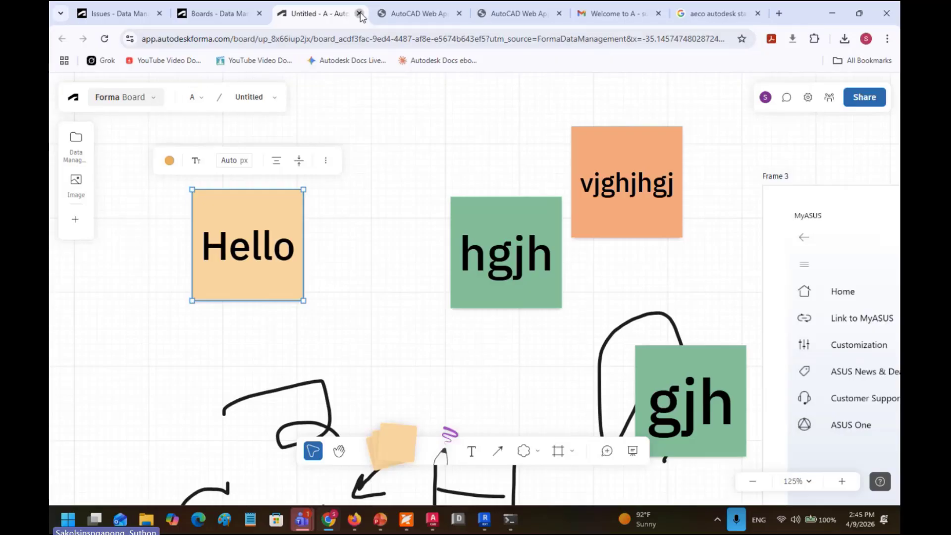
Step: Close the Untitled board, glance at Reviews, then view Files showing one file at V2, 56.7 KB
{"action": "left_click", "coordinate": [359, 14]}
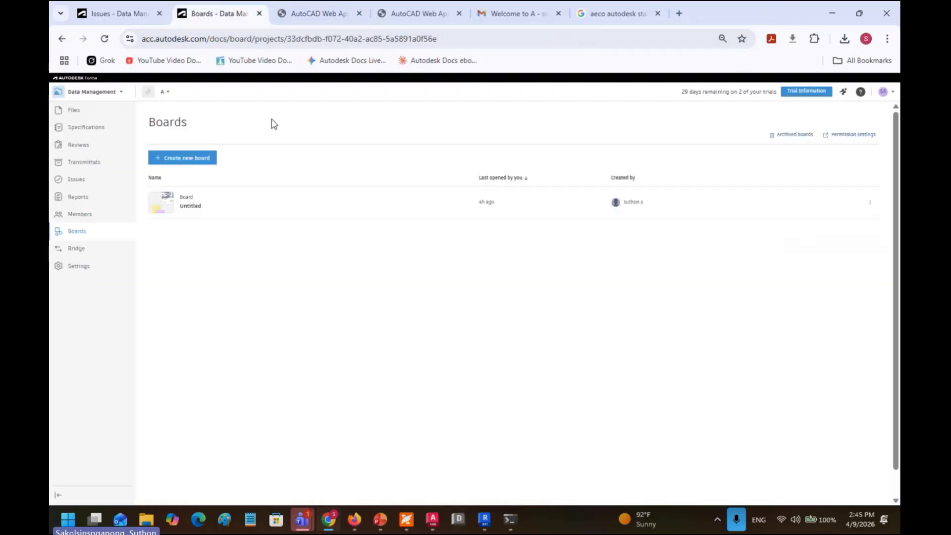
{"action": "left_click", "coordinate": [84, 146]}
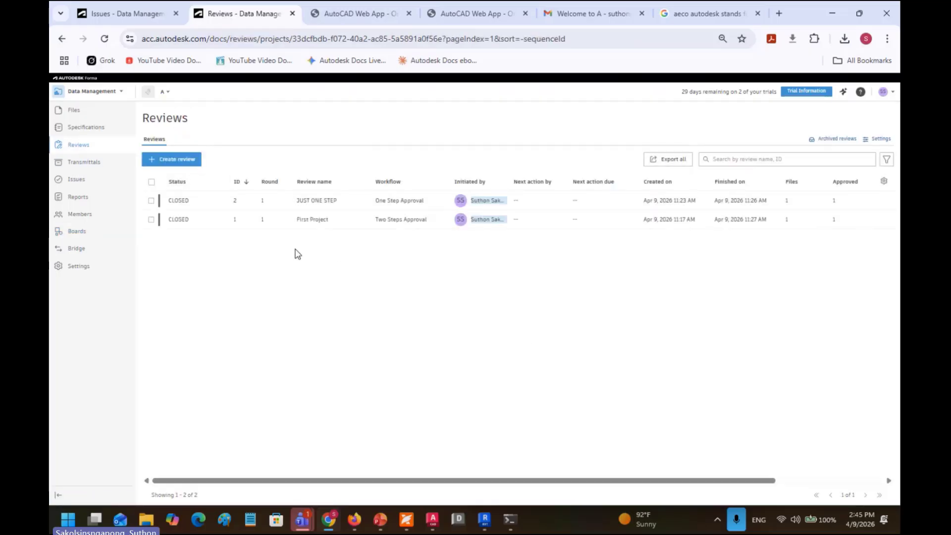
{"action": "left_click", "coordinate": [82, 112]}
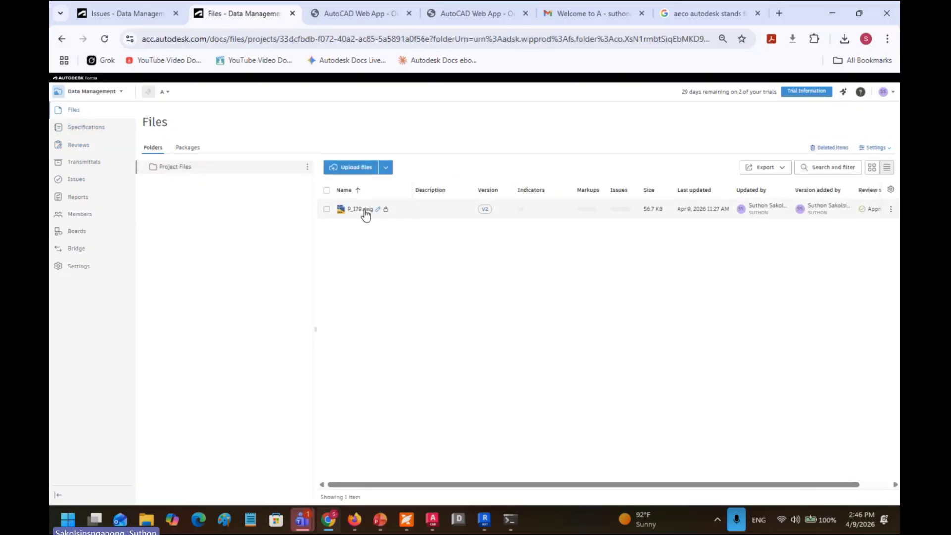
Step: Submit P_179.dwg for review with the One Step Approval workflow, naming the review "FOR $PPROVAL"
{"action": "right_click", "coordinate": [359, 214]}
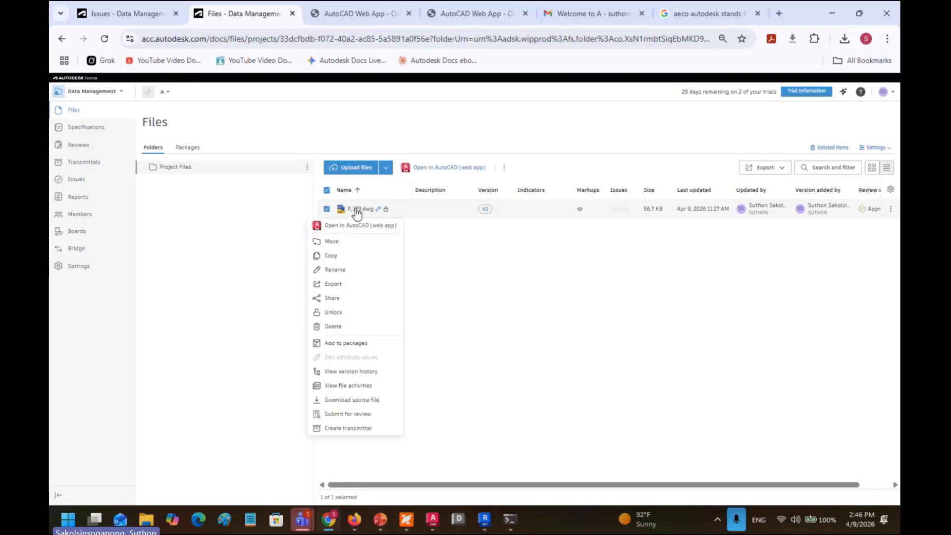
{"action": "left_click", "coordinate": [345, 414]}
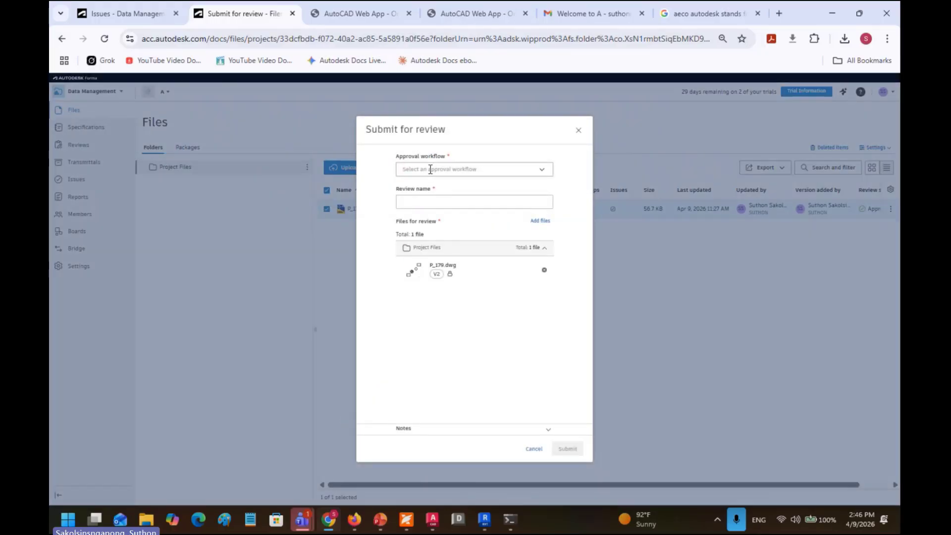
{"action": "left_click", "coordinate": [430, 170]}
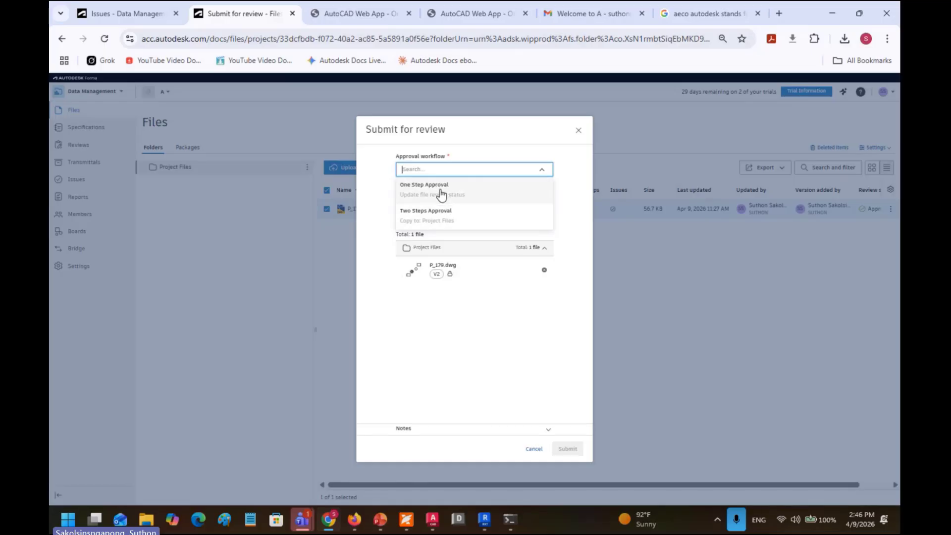
{"action": "left_click", "coordinate": [441, 194]}
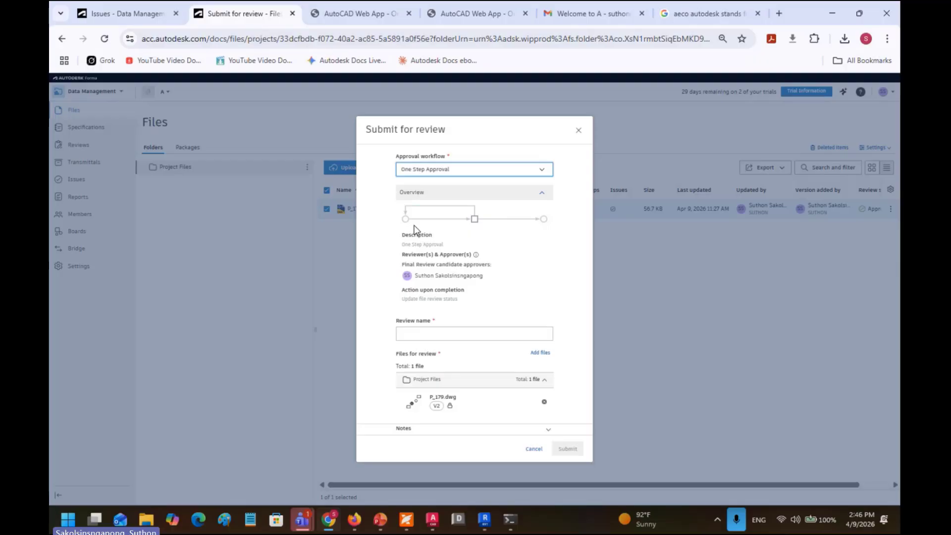
{"action": "left_click", "coordinate": [451, 334]}
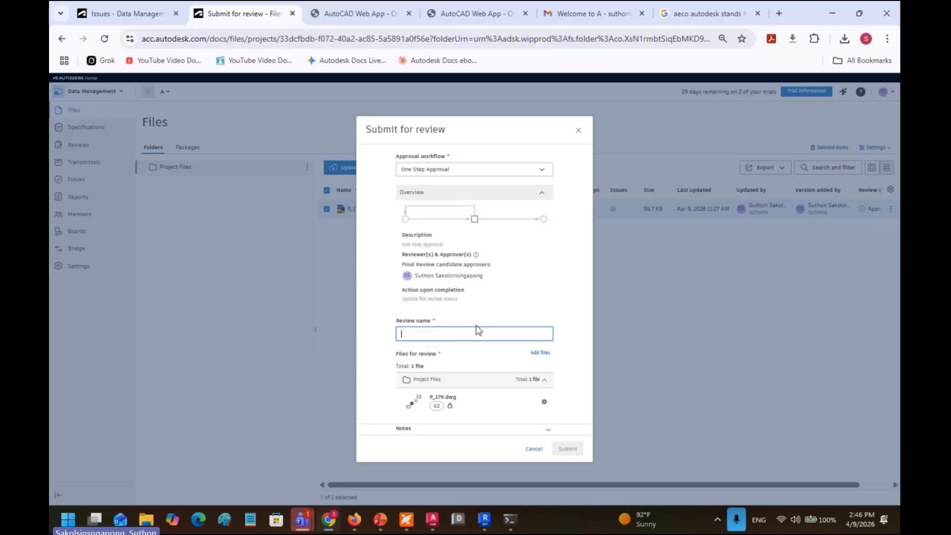
{"action": "type", "text": "P"}
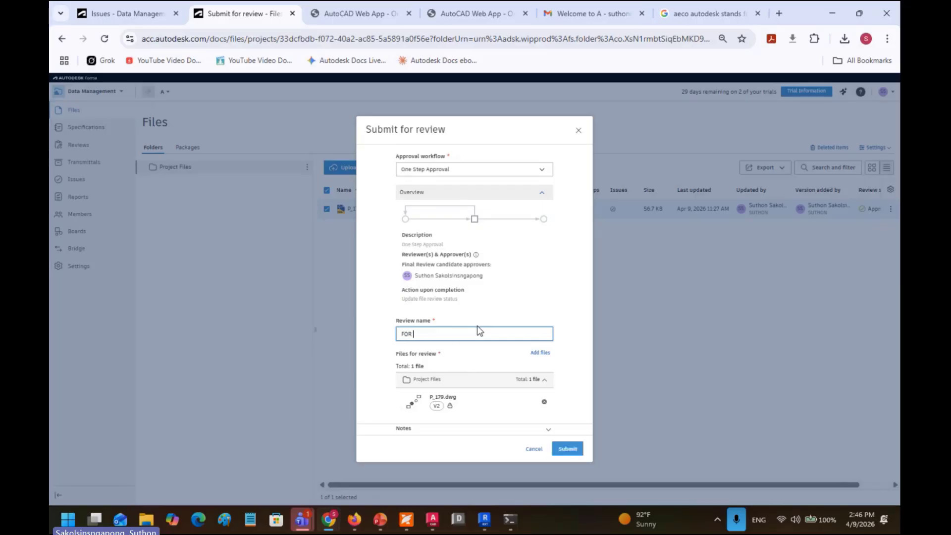
{"action": "type", "text": "OR SPPROVAL"}
{"action": "left_click", "coordinate": [567, 448]}
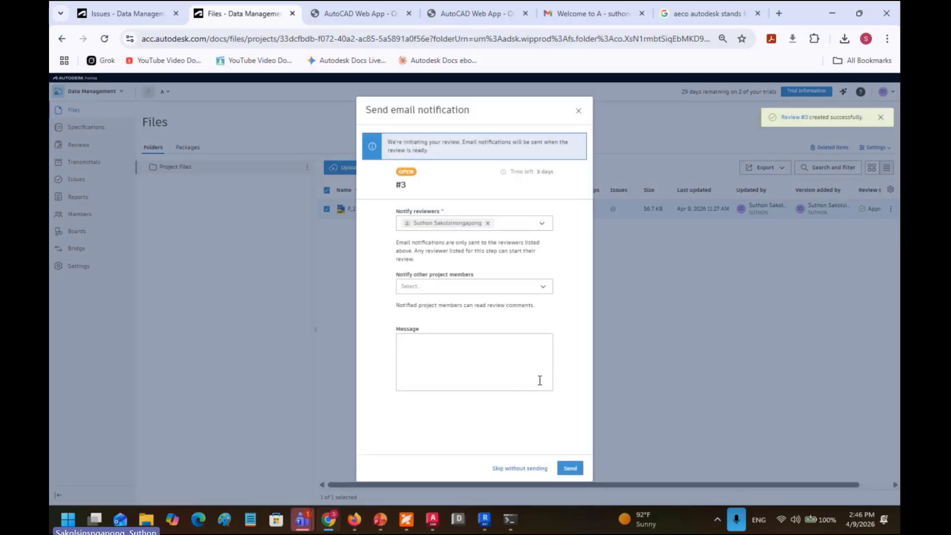
Step: Notify four more project members, send the review emails, and show the Reviews list
{"action": "left_click", "coordinate": [476, 289]}
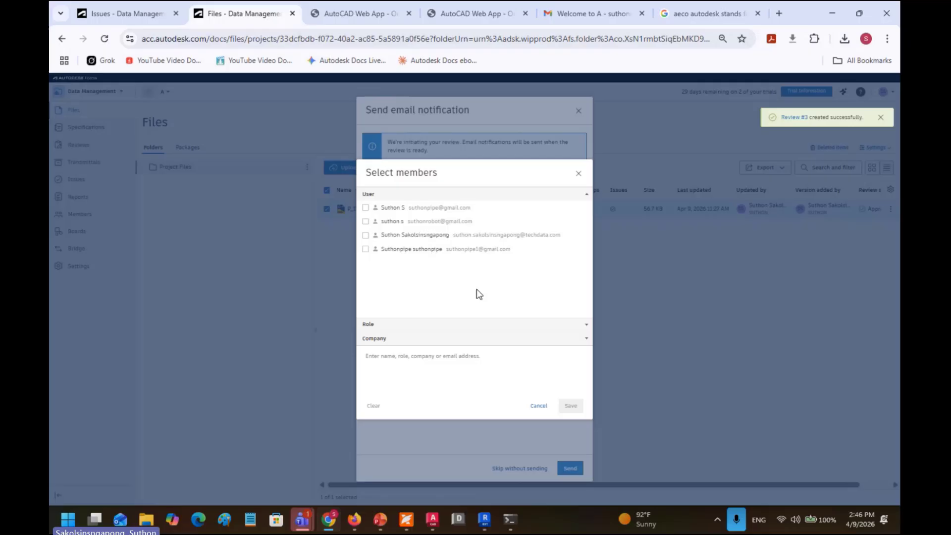
{"action": "left_click", "coordinate": [365, 207]}
{"action": "left_click", "coordinate": [365, 221]}
{"action": "left_click", "coordinate": [366, 234]}
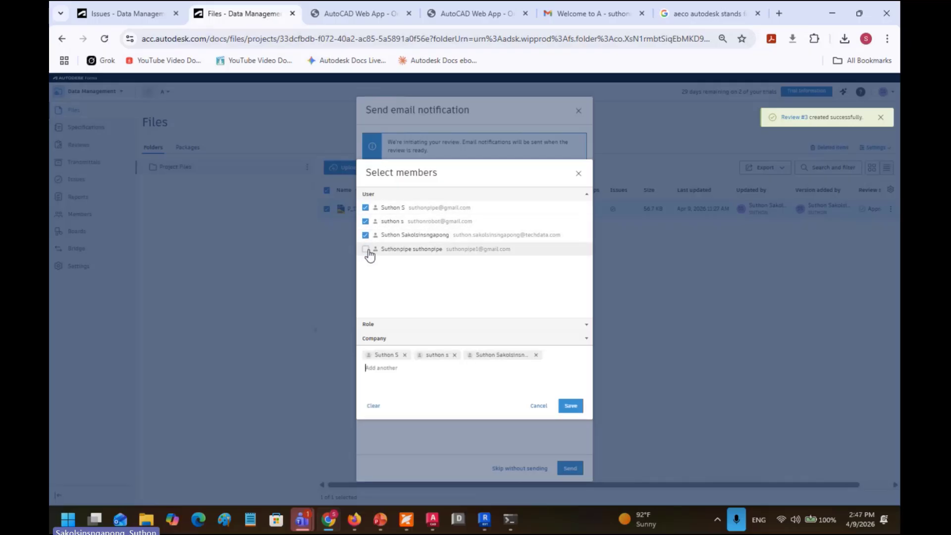
{"action": "left_click", "coordinate": [365, 249]}
{"action": "left_click", "coordinate": [570, 408]}
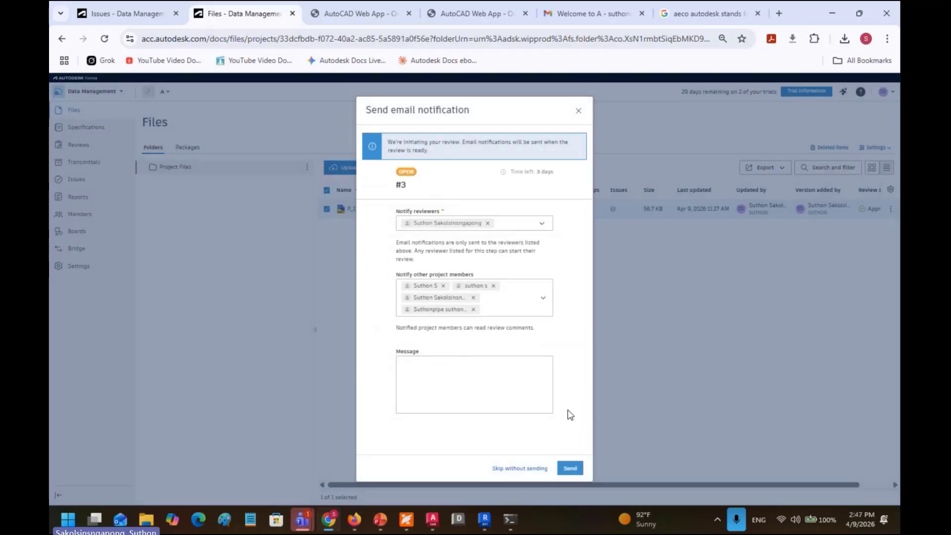
{"action": "left_click", "coordinate": [579, 469]}
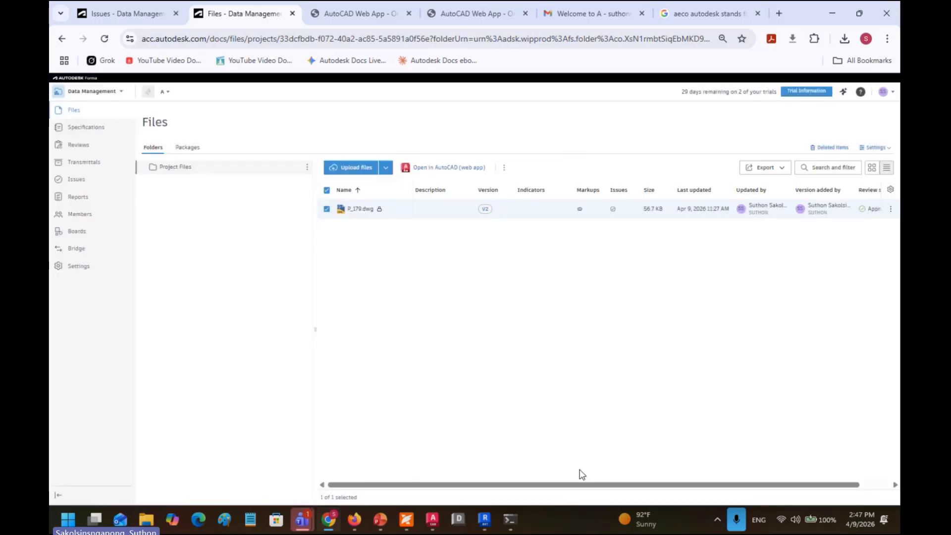
{"action": "left_click", "coordinate": [86, 147]}
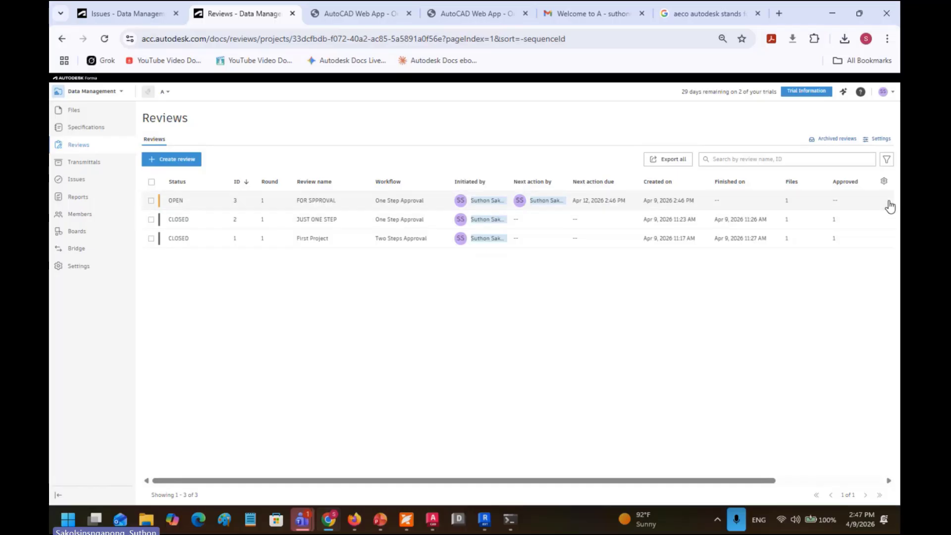
Step: Check the table's column options, then switch from Data Management to Project Admin
{"action": "left_click", "coordinate": [886, 183]}
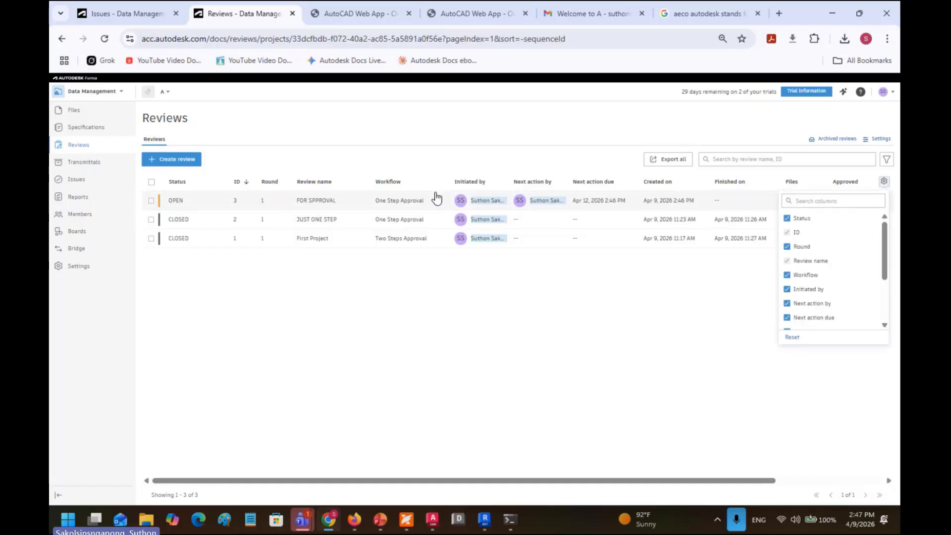
{"action": "left_click", "coordinate": [109, 94]}
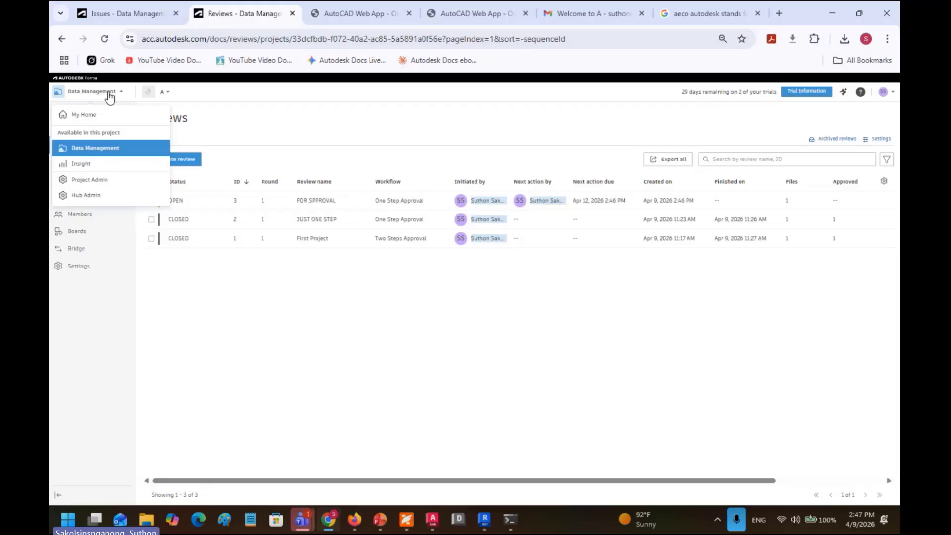
{"action": "left_click", "coordinate": [109, 179]}
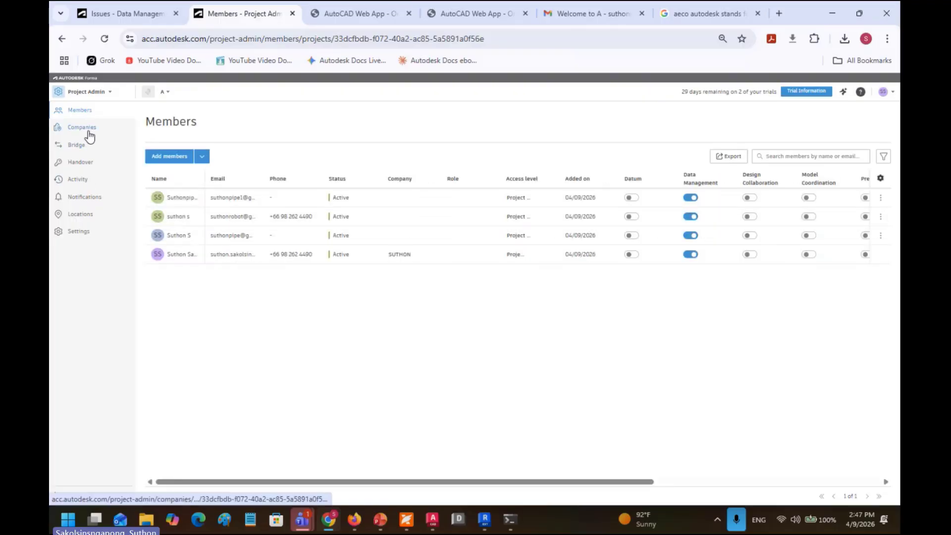
Step: Inspect the Action required and Other notification defaults, then return to Data Management
{"action": "left_click", "coordinate": [95, 197]}
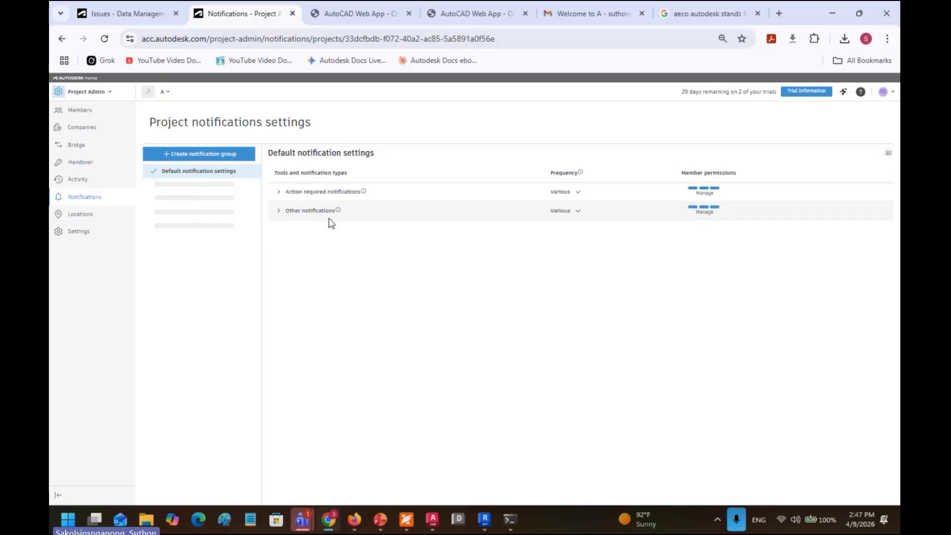
{"action": "left_click", "coordinate": [278, 192]}
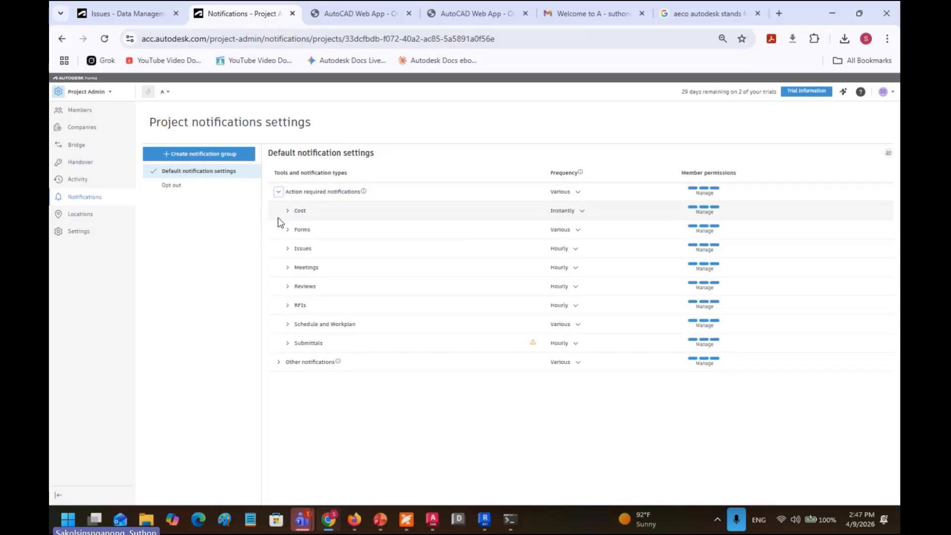
{"action": "left_click", "coordinate": [278, 366]}
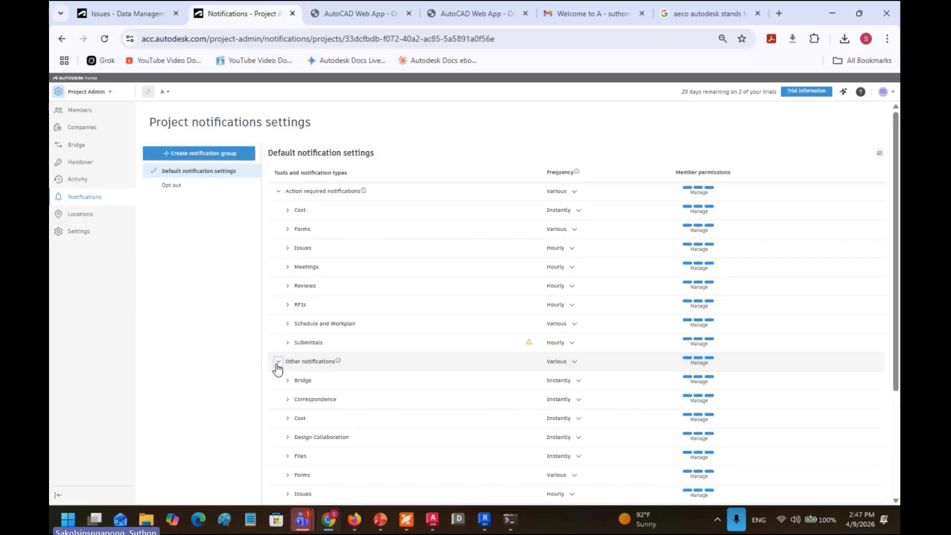
{"action": "scroll", "coordinate": [711, 281], "scroll_direction": "down", "scroll_amount": 1}
{"action": "scroll", "coordinate": [710, 282], "scroll_direction": "down", "scroll_amount": 2}
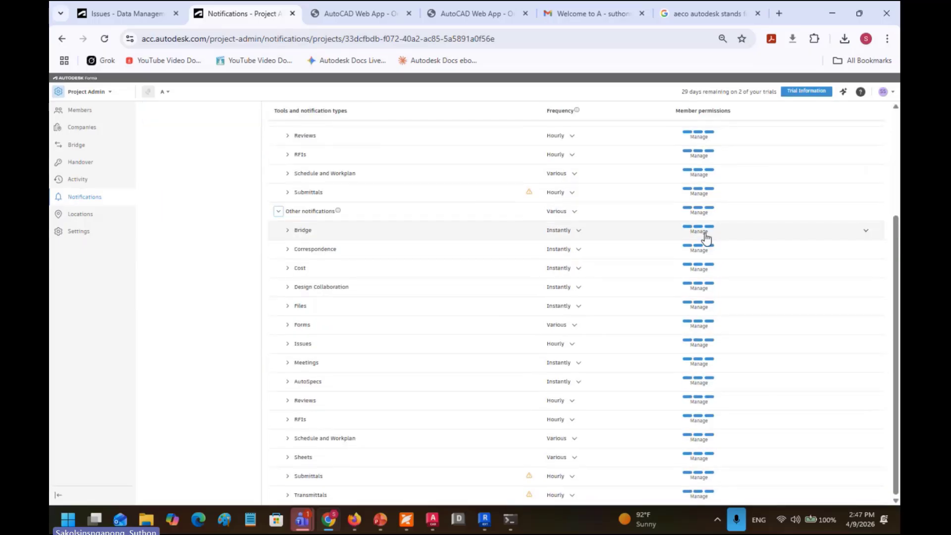
{"action": "scroll", "coordinate": [703, 312], "scroll_direction": "up", "scroll_amount": 3}
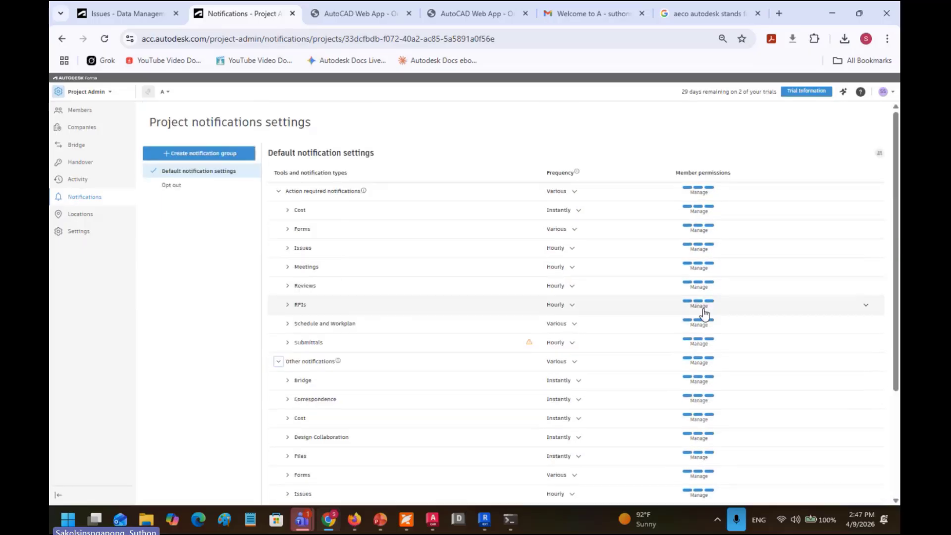
{"action": "left_click", "coordinate": [109, 92]}
{"action": "left_click", "coordinate": [104, 147]}
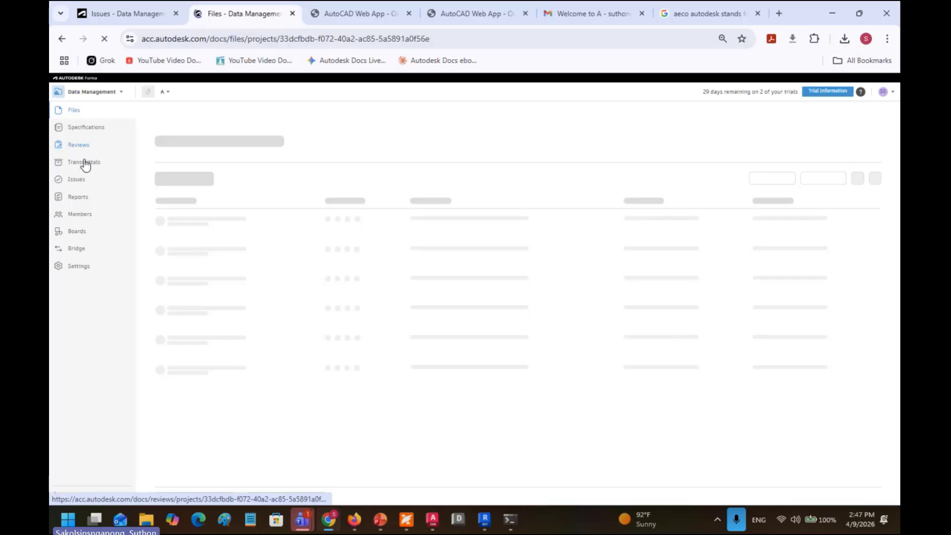
Step: Open review #3 FOR SPPROVAL and view its P_179.dwg drawing, panning it into place
{"action": "left_click", "coordinate": [83, 148]}
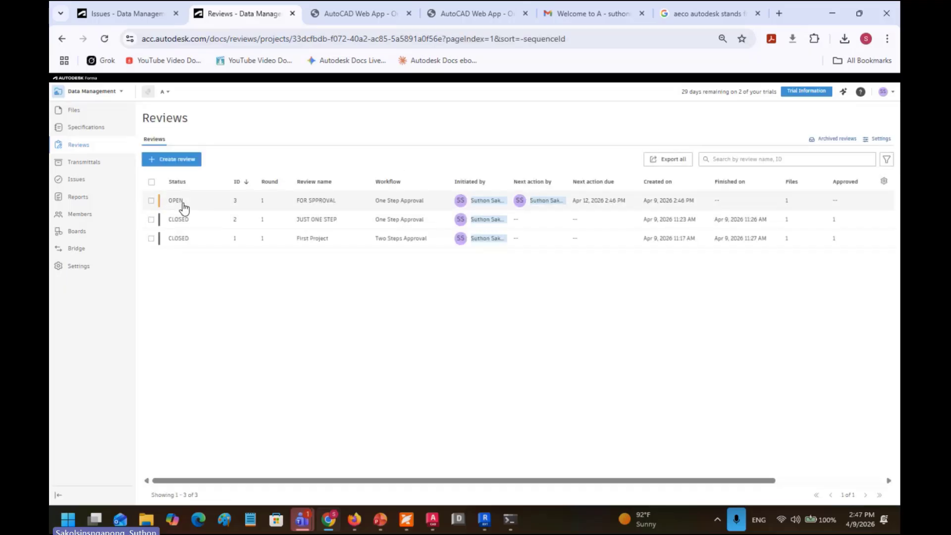
{"action": "left_click", "coordinate": [183, 206]}
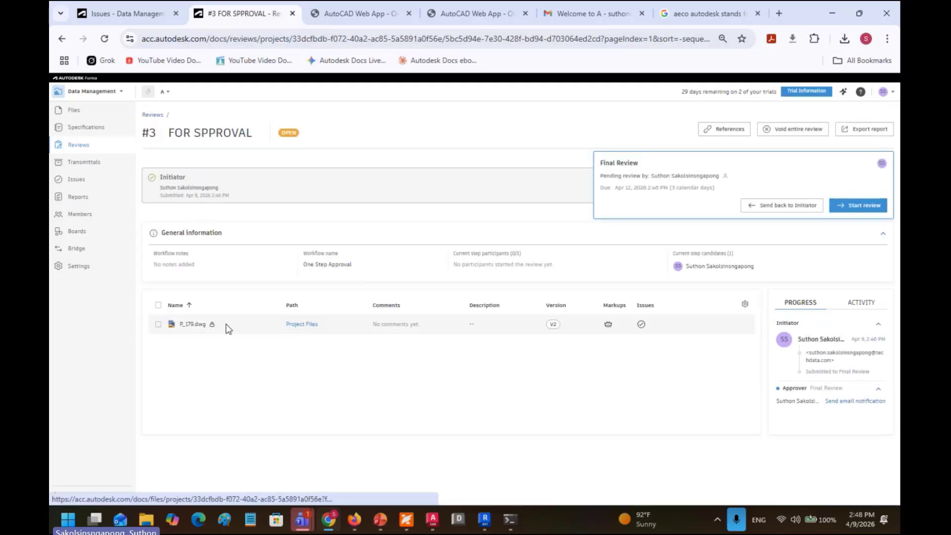
{"action": "left_click", "coordinate": [194, 325]}
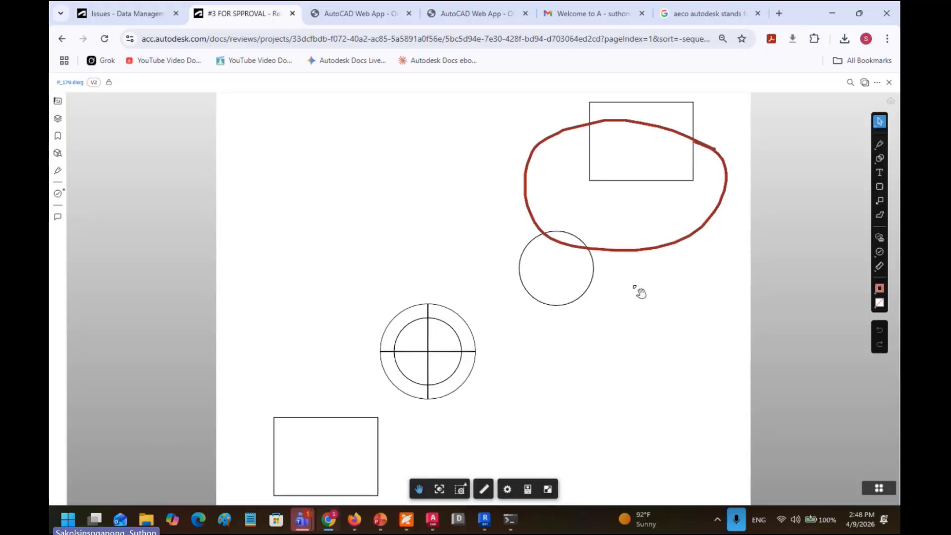
{"action": "left_click_drag", "start_coordinate": [639, 293], "coordinate": [585, 276]}
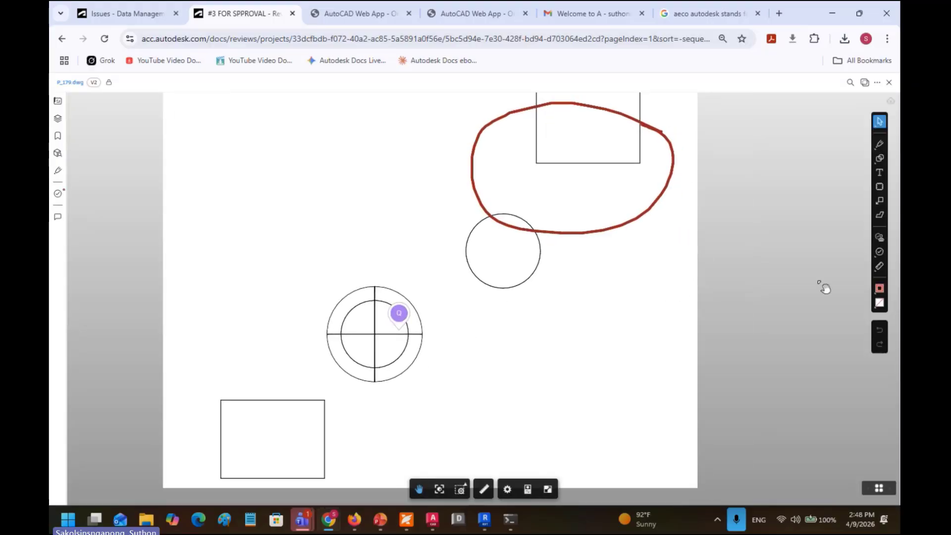
Step: Place a TD APPROVAL stamp titled APPROVED with status Approved right of the target circle
{"action": "left_click", "coordinate": [880, 239]}
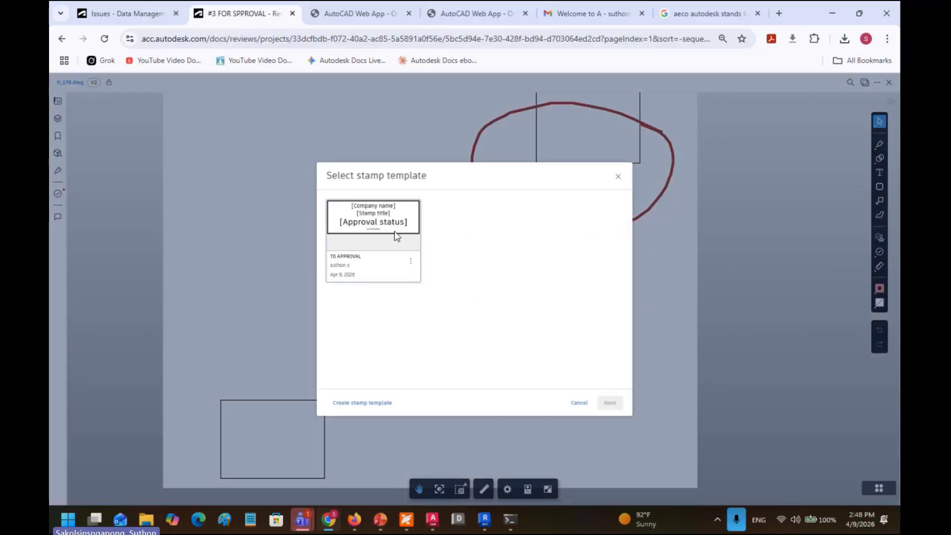
{"action": "left_click", "coordinate": [364, 224]}
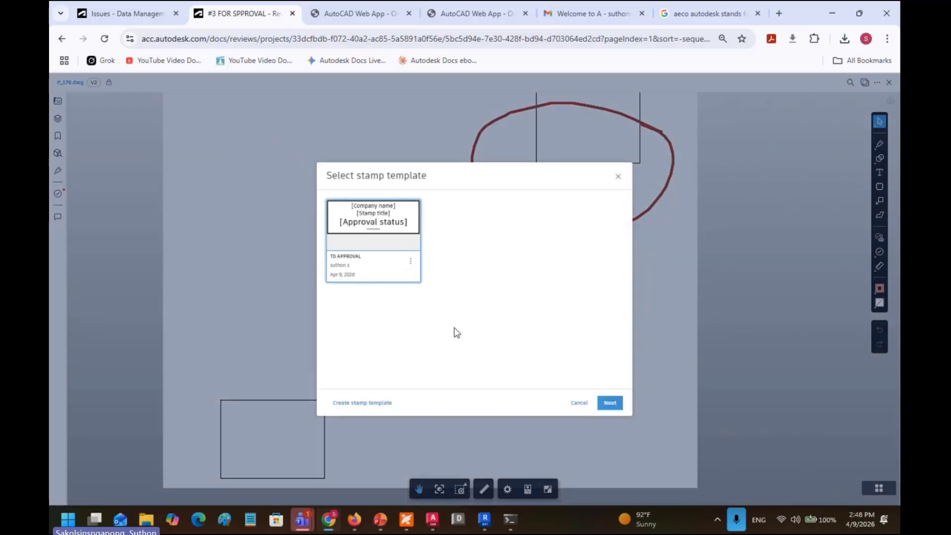
{"action": "left_click", "coordinate": [615, 406]}
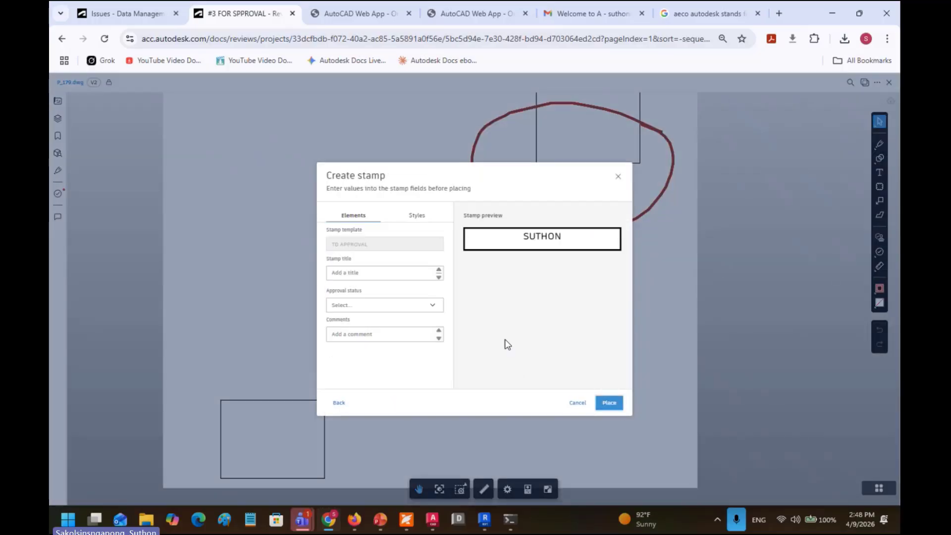
{"action": "left_click", "coordinate": [381, 274]}
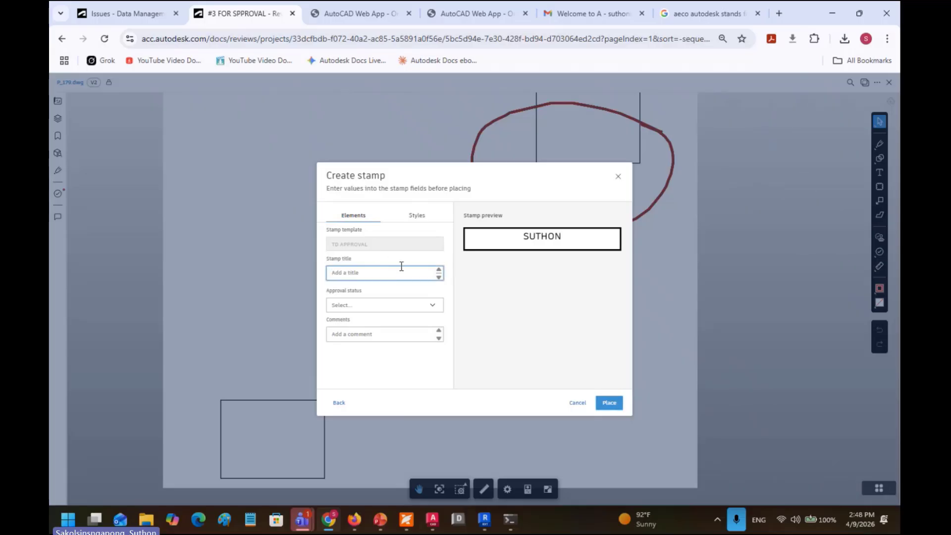
{"action": "type", "text": "APPROVAL"}
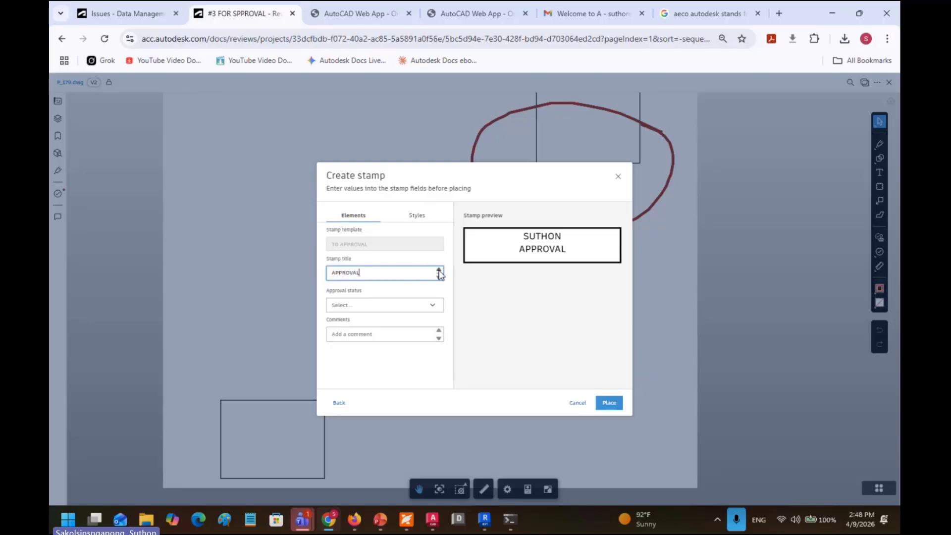
{"action": "key", "text": "BackSpace"}
{"action": "key", "text": "BackSpace"}
{"action": "type", "text": "ED"}
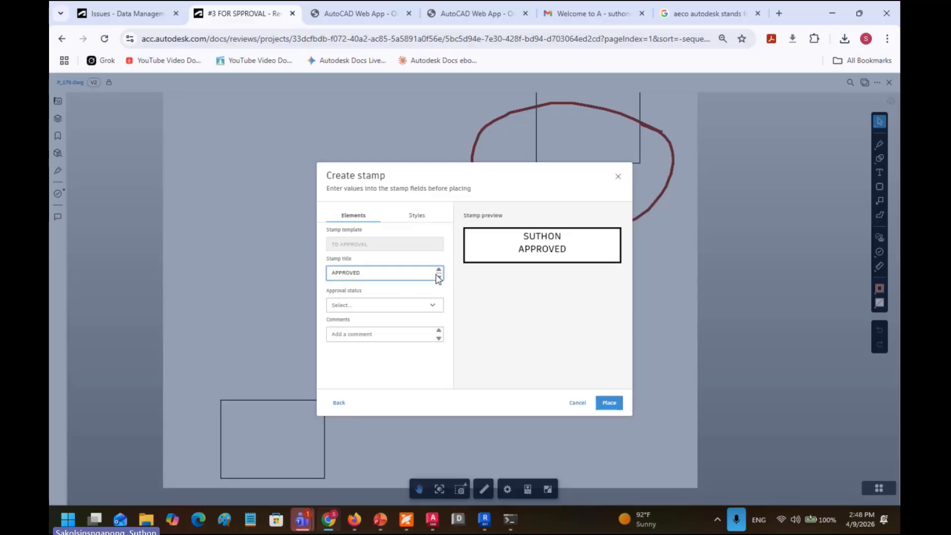
{"action": "left_click", "coordinate": [403, 306]}
{"action": "left_click", "coordinate": [391, 321]}
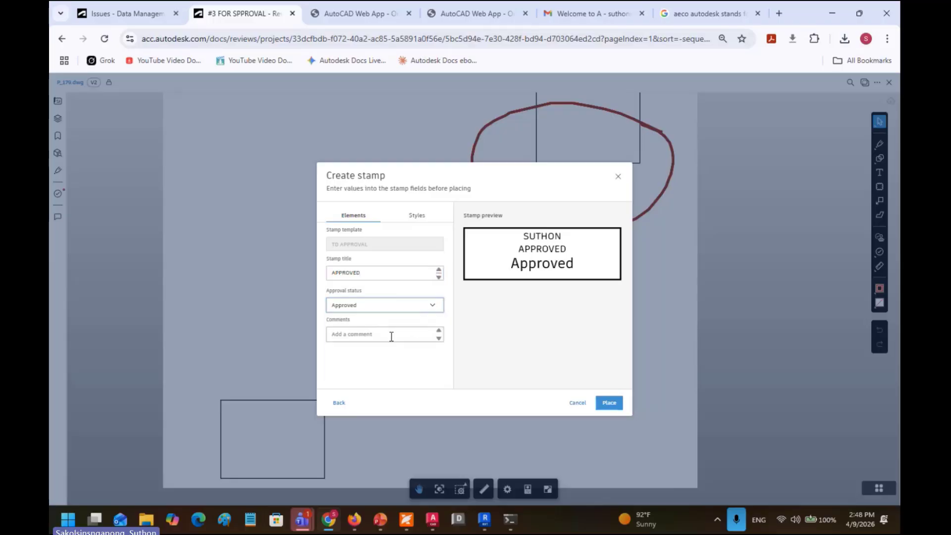
{"action": "left_click", "coordinate": [609, 402]}
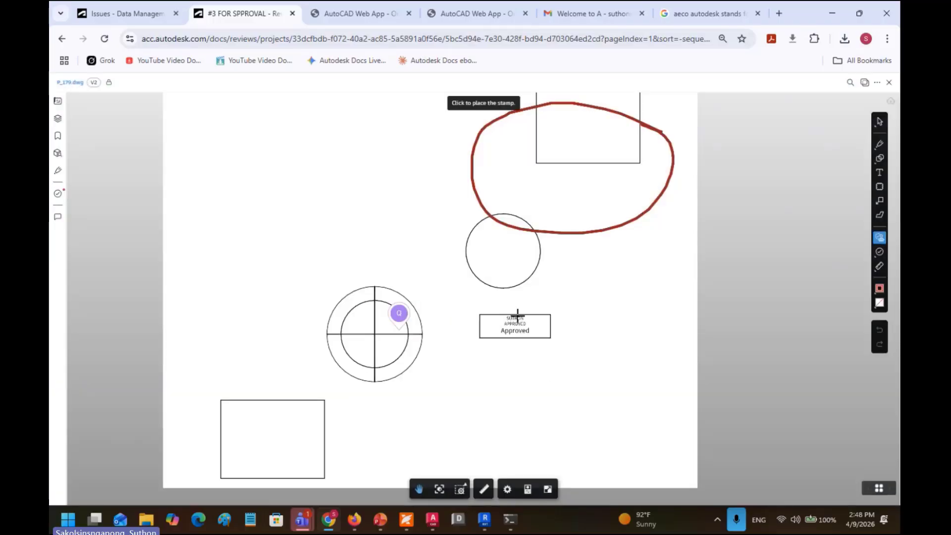
{"action": "left_click", "coordinate": [474, 323]}
{"action": "scroll", "coordinate": [532, 353], "scroll_direction": "up", "scroll_amount": 2}
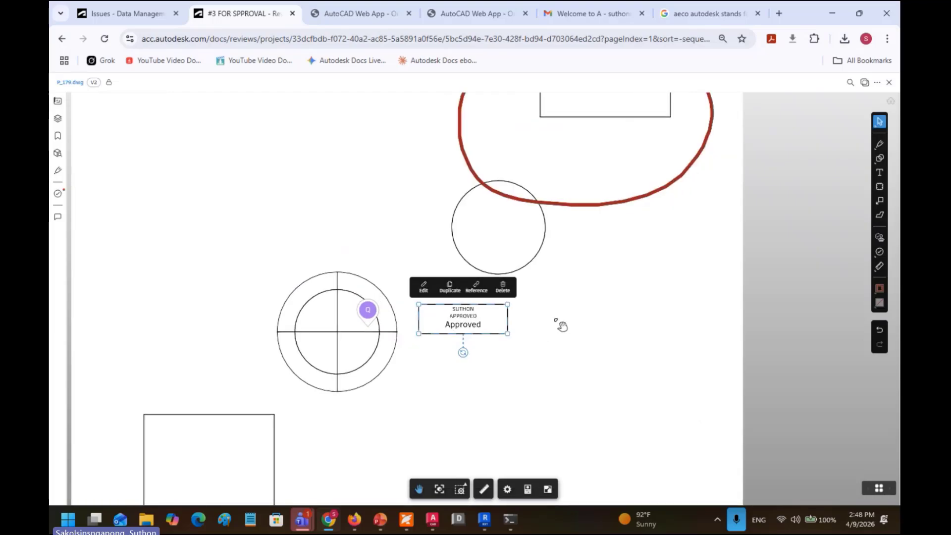
Step: Close the viewer, confirm starting Final Review, and mark P_179.dwg as Approved
{"action": "left_click", "coordinate": [889, 83]}
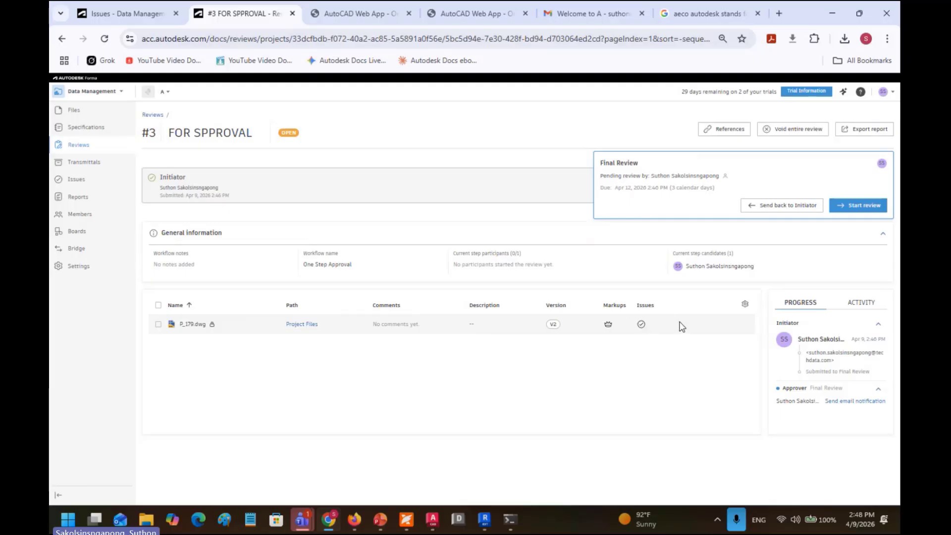
{"action": "left_click", "coordinate": [860, 210]}
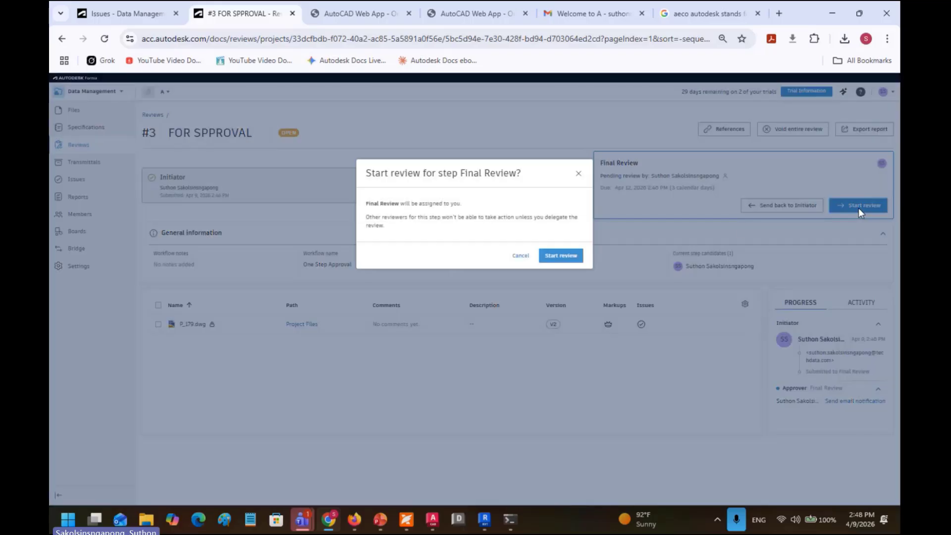
{"action": "left_click", "coordinate": [566, 256]}
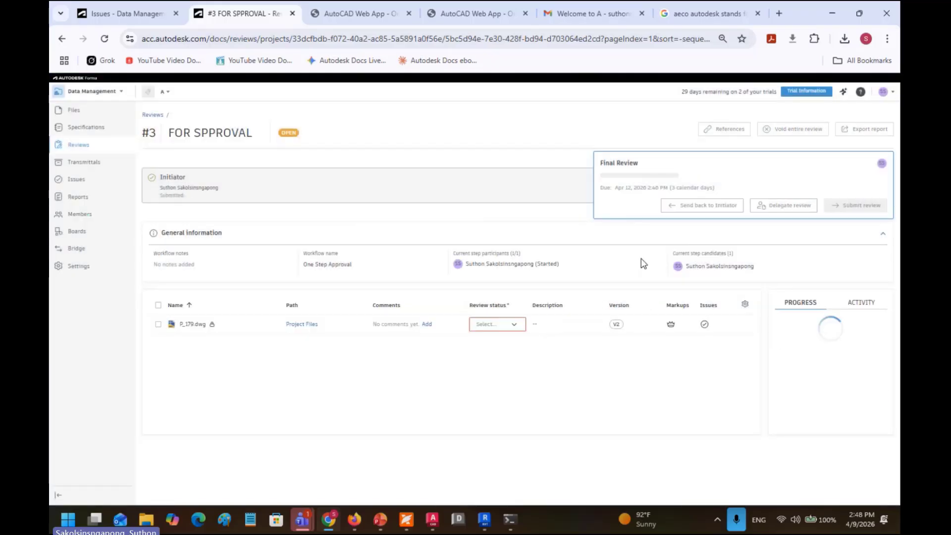
{"action": "left_click", "coordinate": [499, 330]}
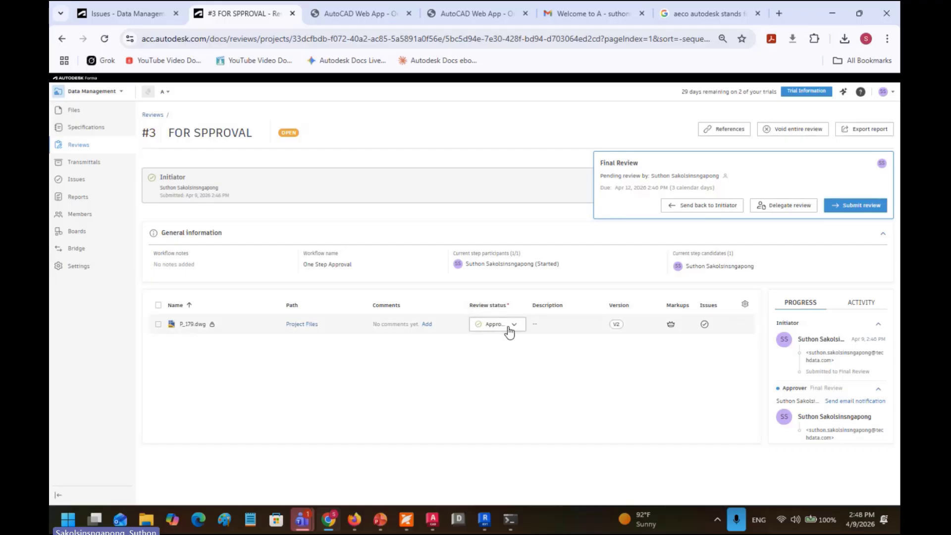
Step: Submit review #3 with the note 'This file has been approved', notifying three more members
{"action": "left_click", "coordinate": [860, 205]}
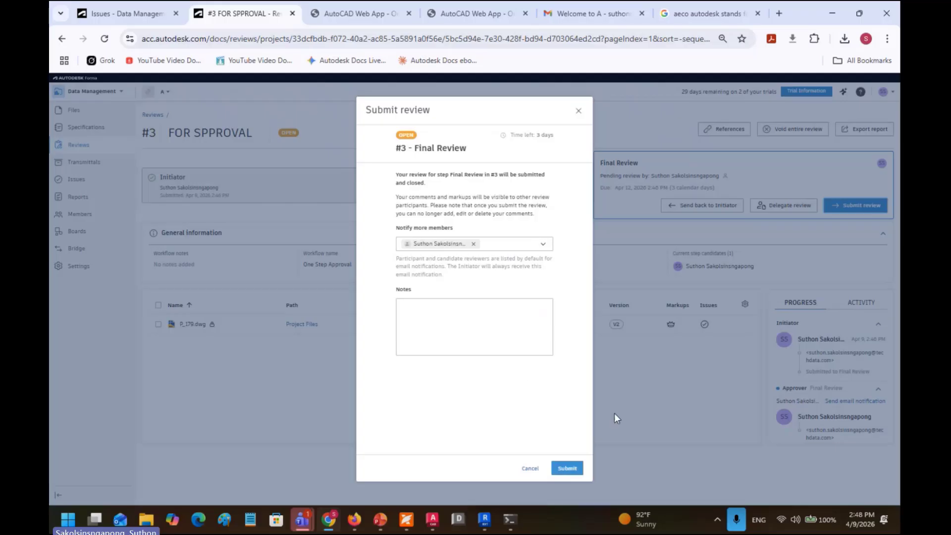
{"action": "left_click", "coordinate": [483, 306]}
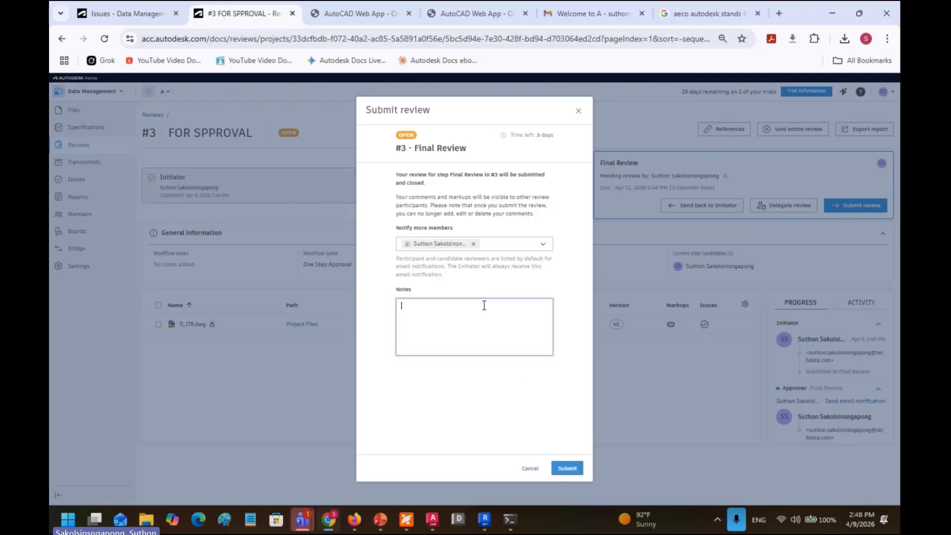
{"action": "left_click", "coordinate": [550, 246]}
{"action": "left_click", "coordinate": [365, 208]}
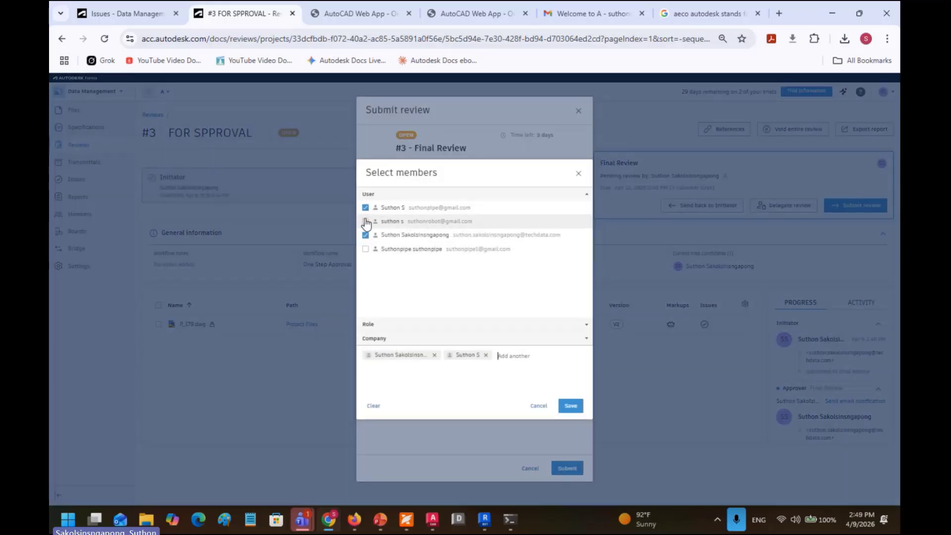
{"action": "left_click", "coordinate": [365, 221]}
{"action": "left_click", "coordinate": [365, 249]}
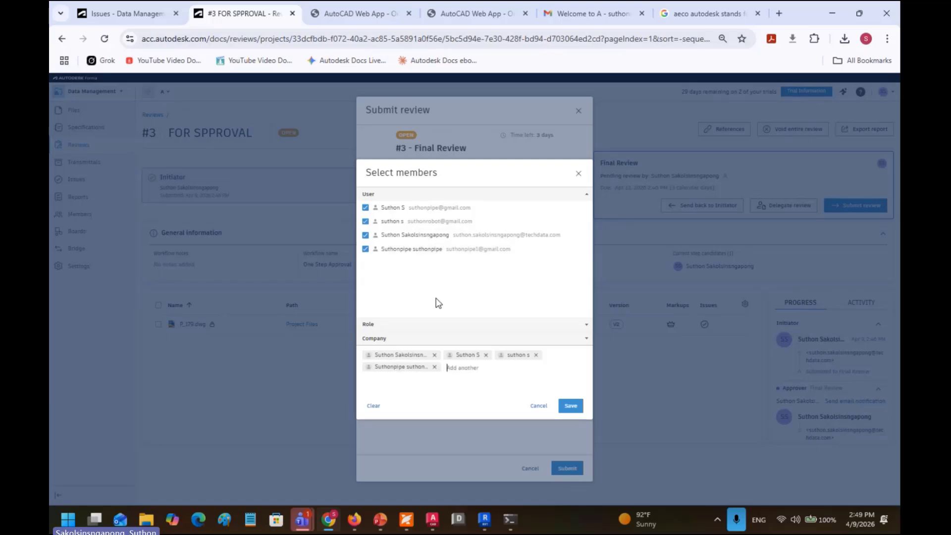
{"action": "left_click", "coordinate": [570, 406]}
{"action": "left_click", "coordinate": [413, 331]}
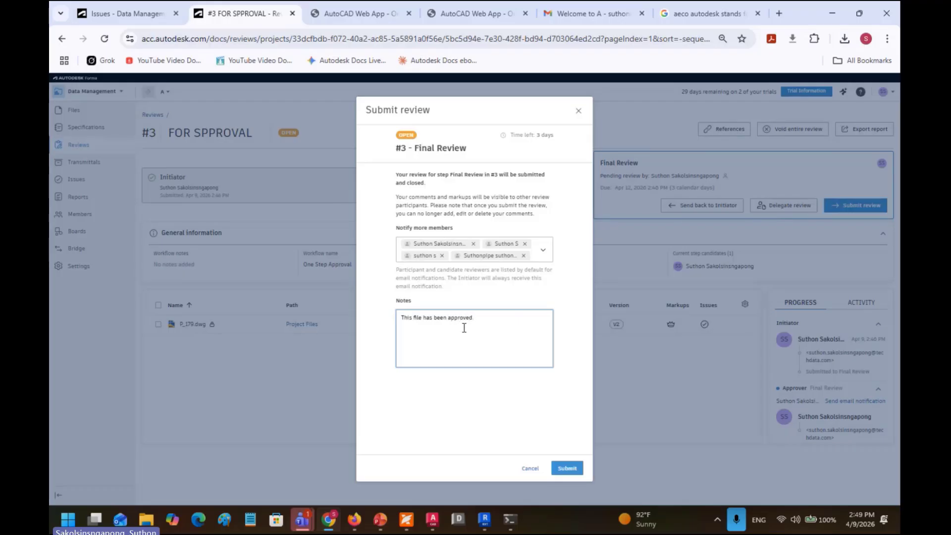
{"action": "left_click", "coordinate": [567, 468]}
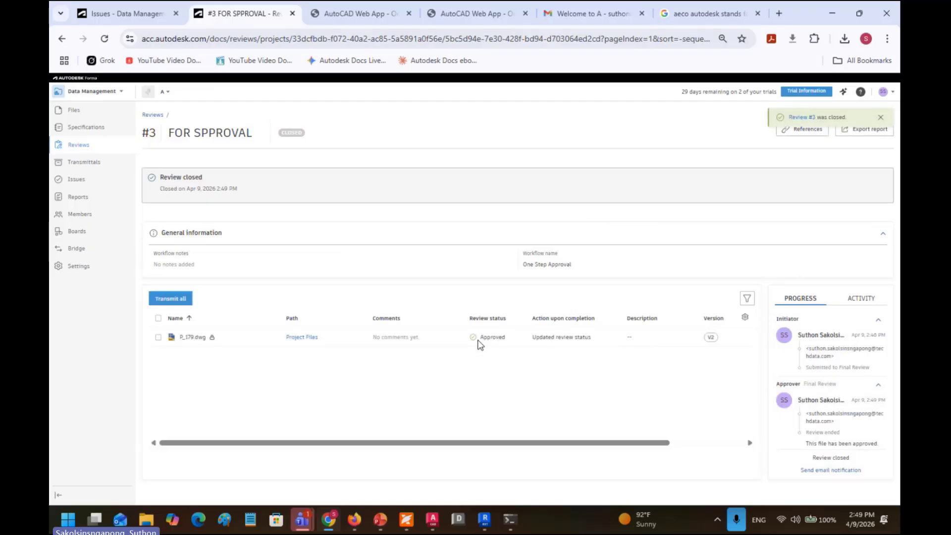
Step: Go from Reviews to Files and scroll right to P_179.dwg's Approved review status
{"action": "left_click", "coordinate": [96, 150]}
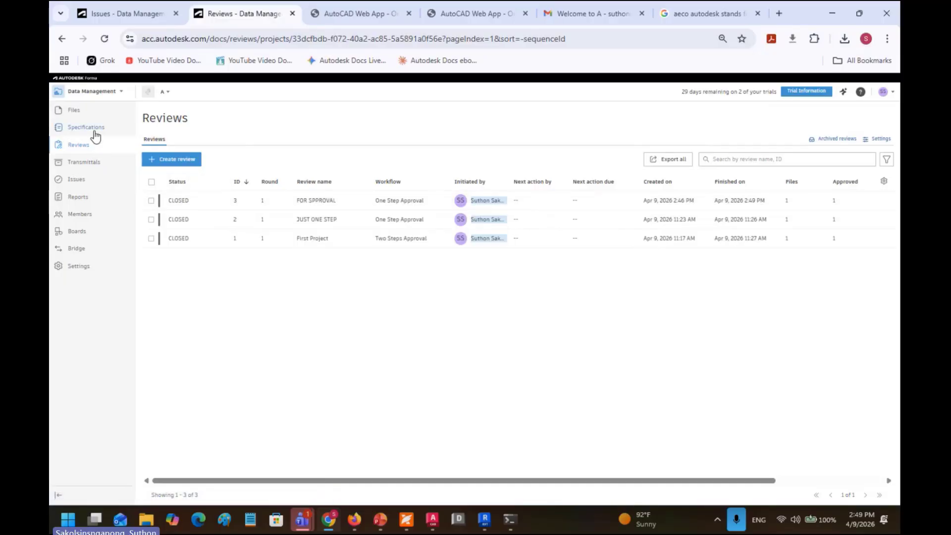
{"action": "left_click", "coordinate": [86, 115]}
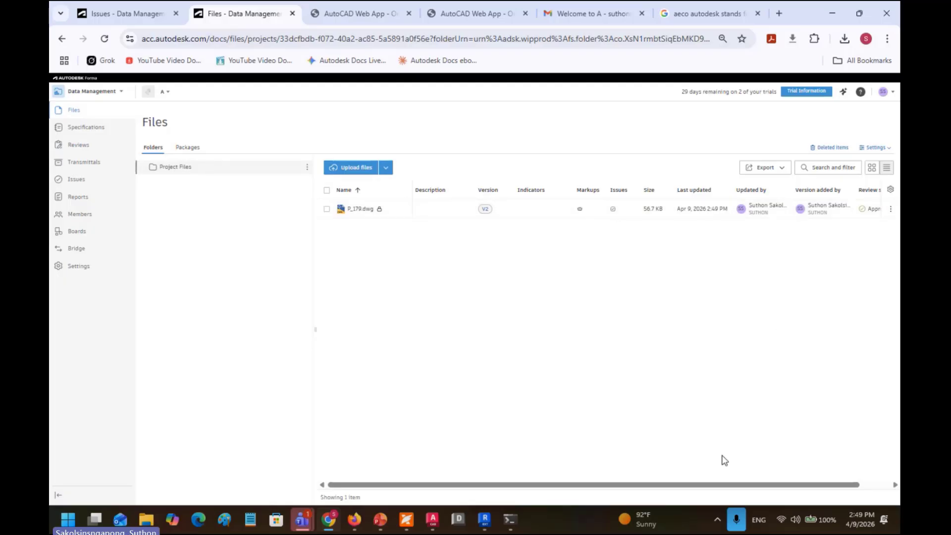
{"action": "left_click_drag", "start_coordinate": [701, 489], "coordinate": [824, 495]}
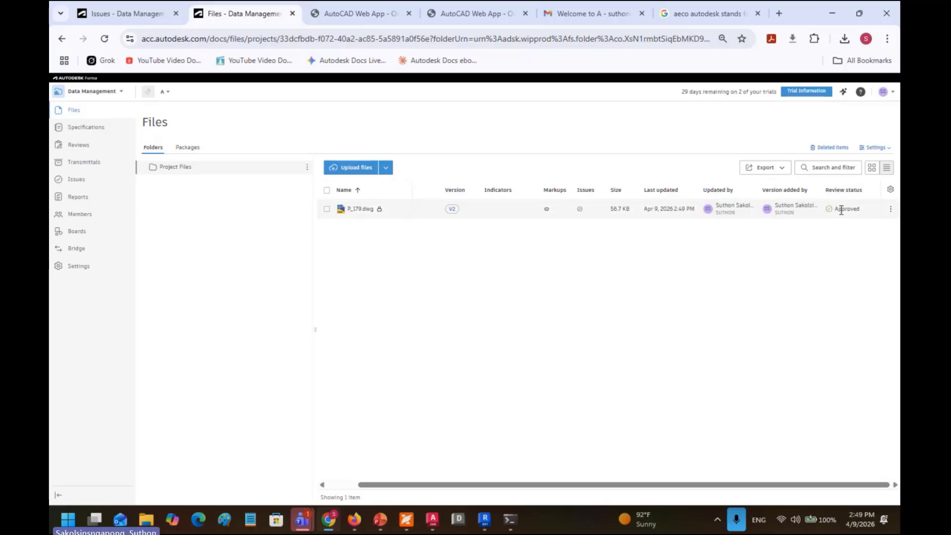
{"action": "mouse_move", "coordinate": [831, 212]}
Step: Abandon a new transmittal at file selection and switch to the Greenfield Office Tower – KL project
{"action": "left_click", "coordinate": [92, 164]}
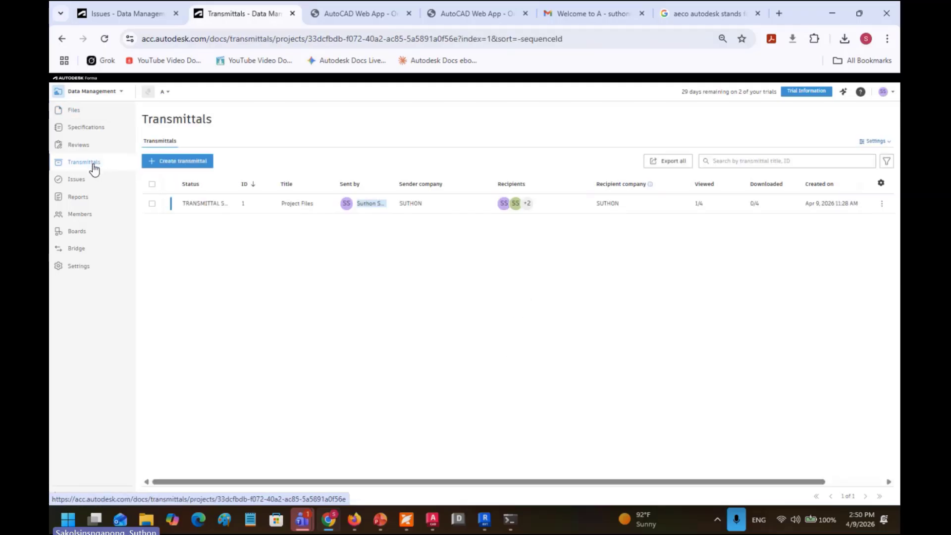
{"action": "left_click", "coordinate": [183, 164]}
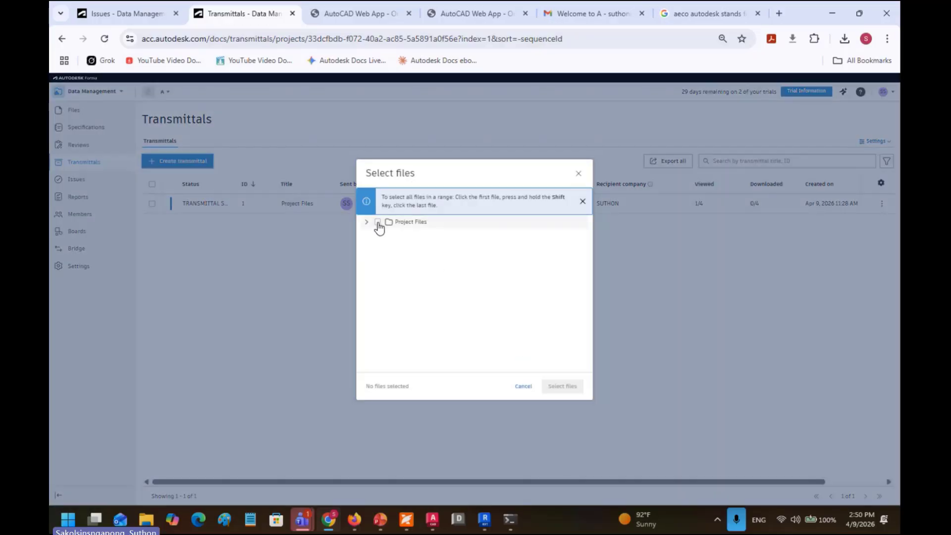
{"action": "left_click", "coordinate": [377, 223]}
{"action": "left_click", "coordinate": [367, 223]}
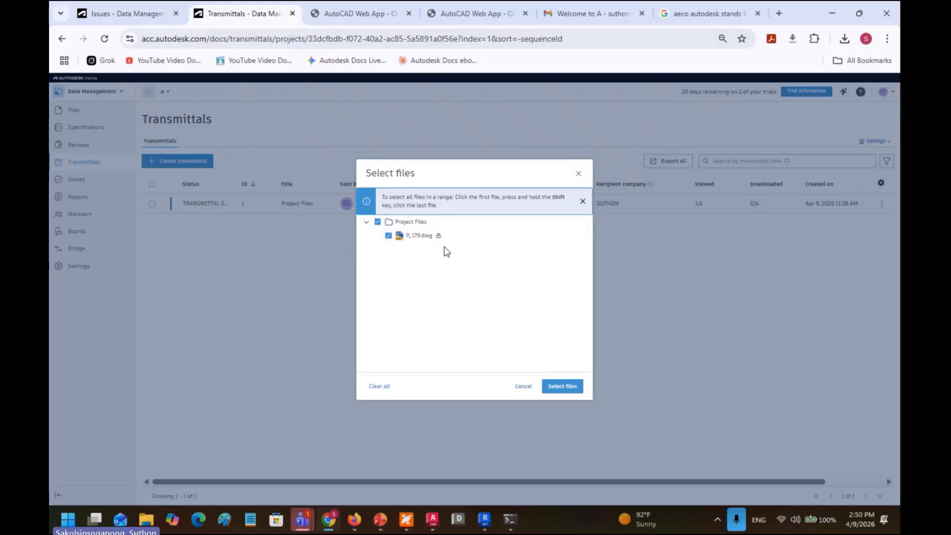
{"action": "left_click", "coordinate": [522, 385]}
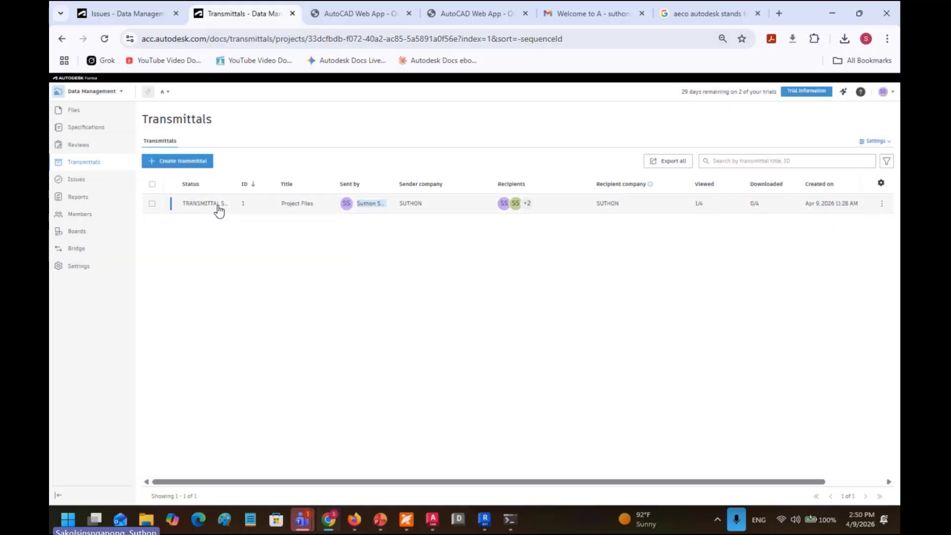
{"action": "left_click", "coordinate": [159, 92]}
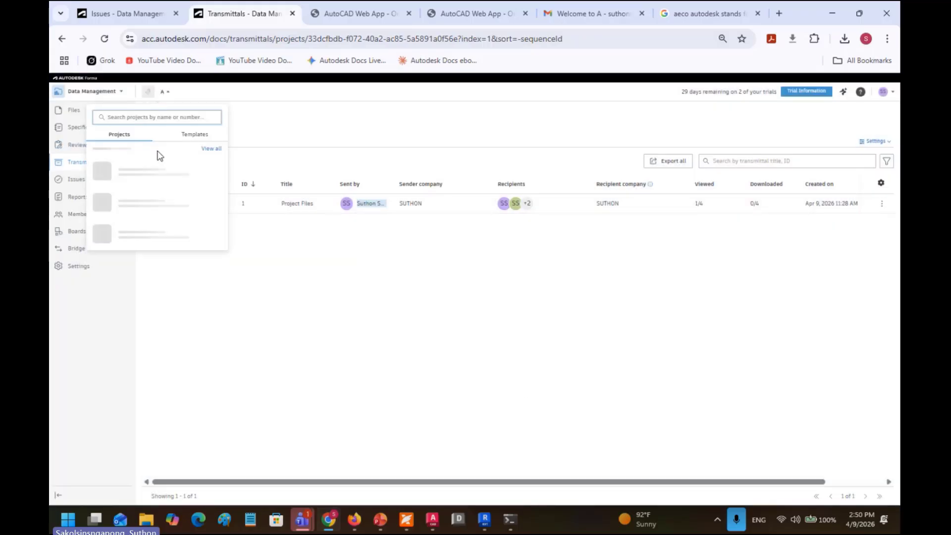
{"action": "left_click", "coordinate": [173, 280]}
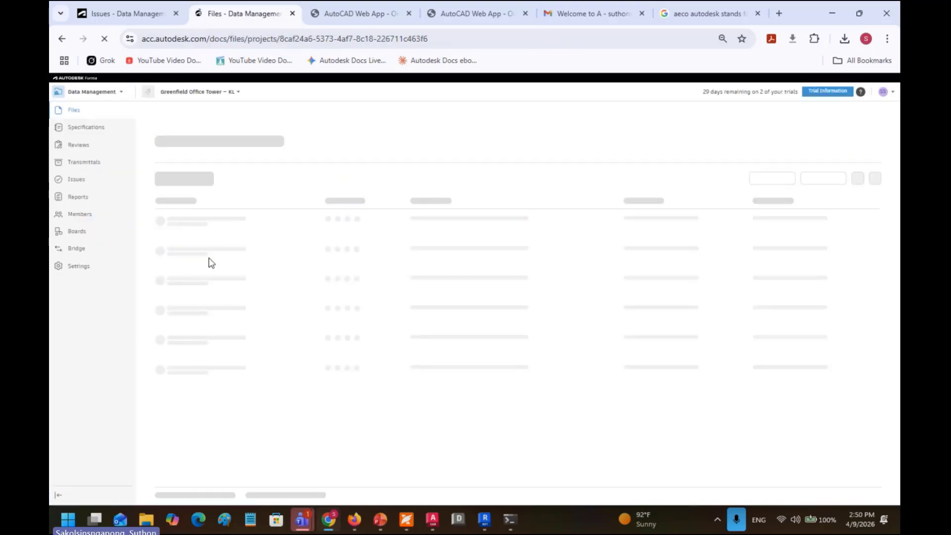
Step: Create a transmittal attaching the 03-DRAWINGS folder from My Training Project
{"action": "left_click", "coordinate": [88, 165]}
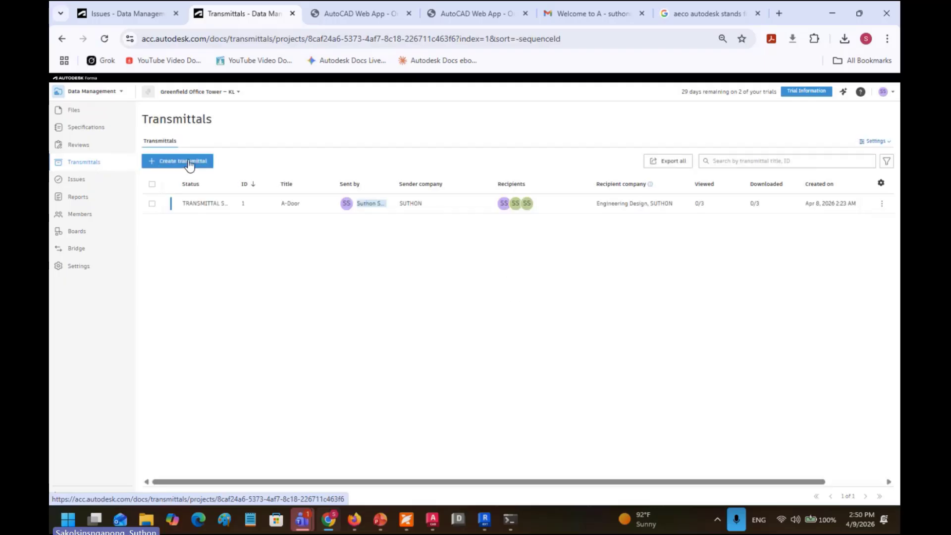
{"action": "left_click", "coordinate": [189, 163]}
{"action": "left_click", "coordinate": [366, 222]}
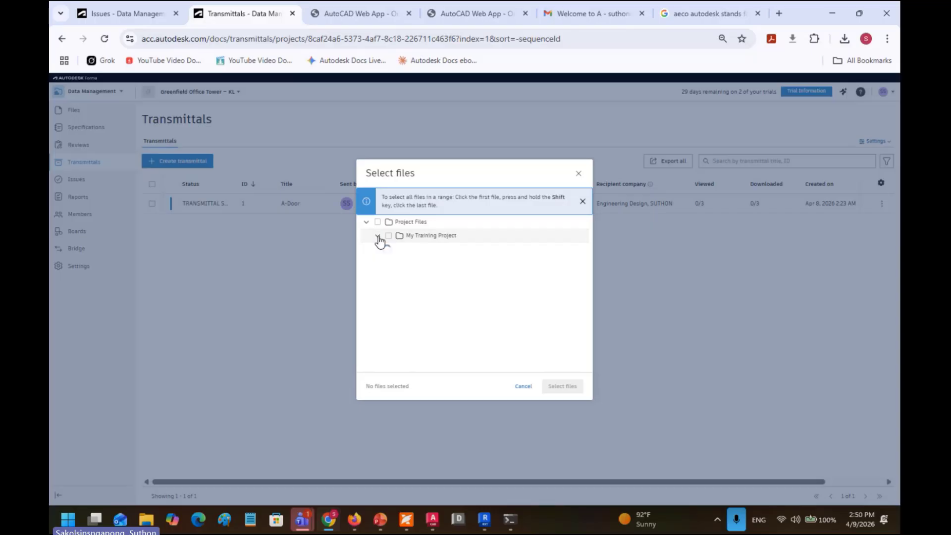
{"action": "left_click", "coordinate": [378, 237]}
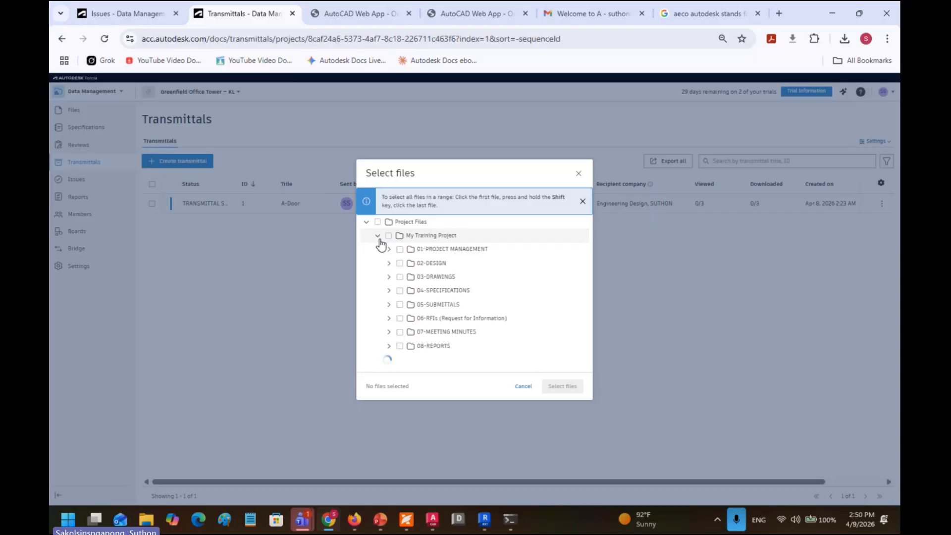
{"action": "left_click", "coordinate": [389, 279]}
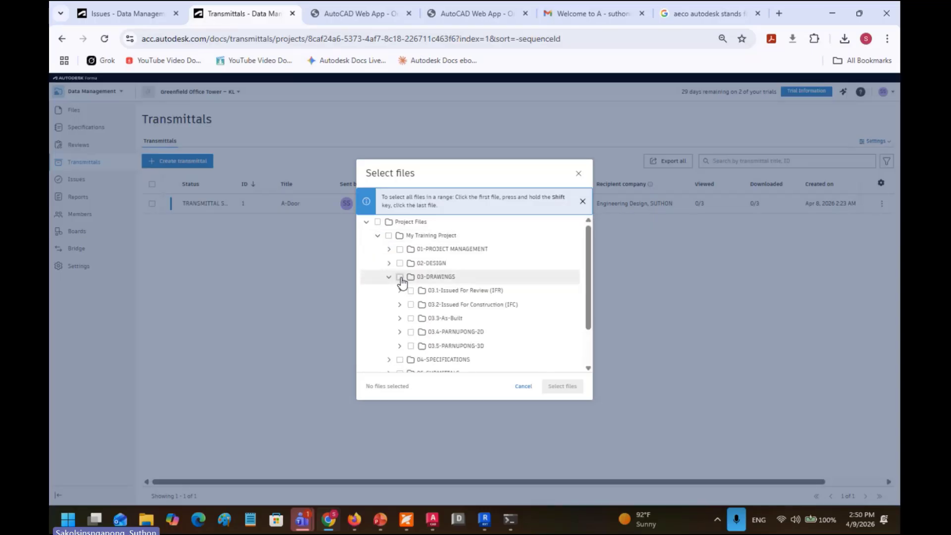
{"action": "left_click", "coordinate": [400, 277]}
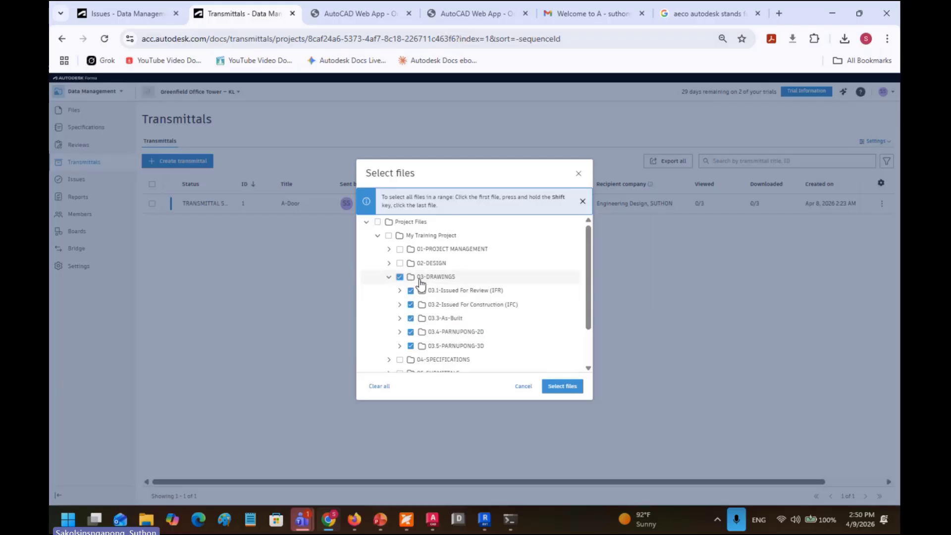
{"action": "left_click", "coordinate": [565, 387]}
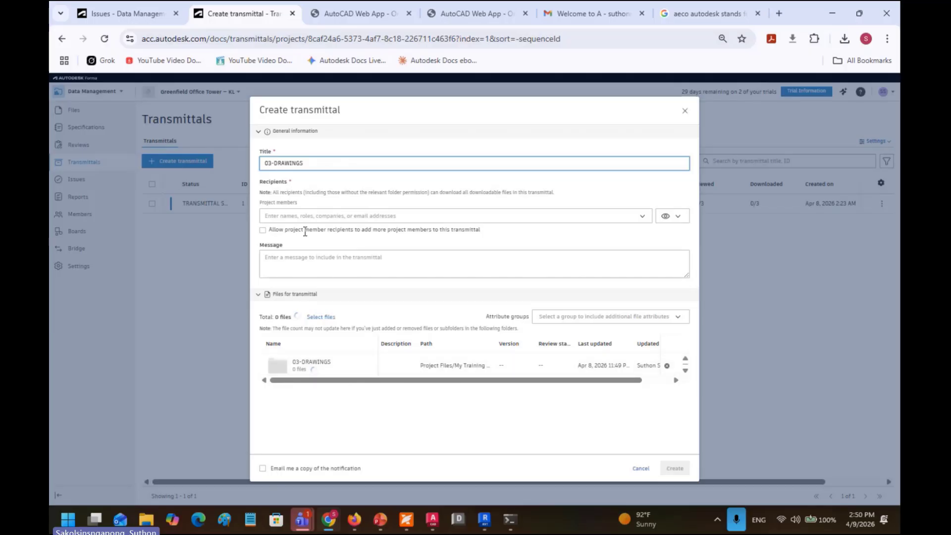
Step: Add all four project members as recipients of the 03-DRAWINGS transmittal
{"action": "left_click", "coordinate": [643, 215]}
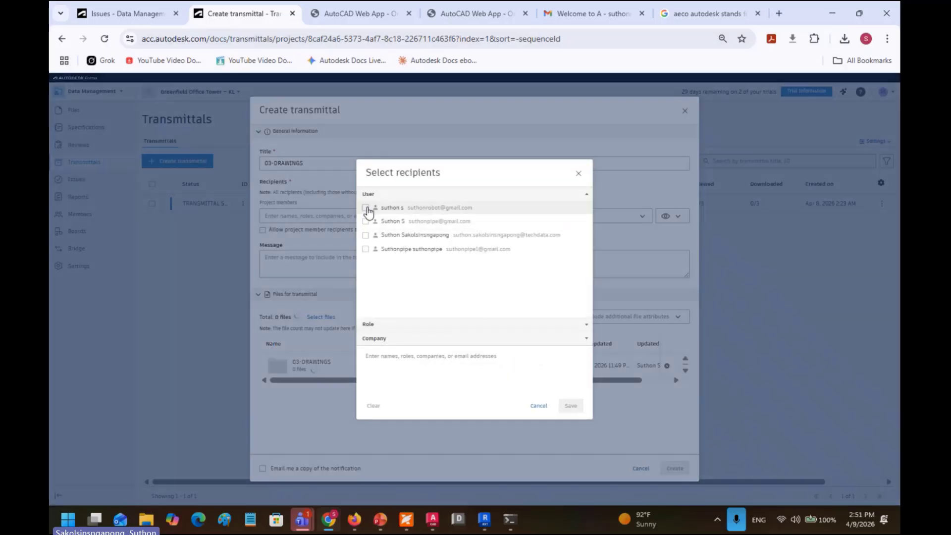
{"action": "left_click", "coordinate": [365, 207]}
{"action": "left_click", "coordinate": [366, 221]}
{"action": "left_click", "coordinate": [366, 235]}
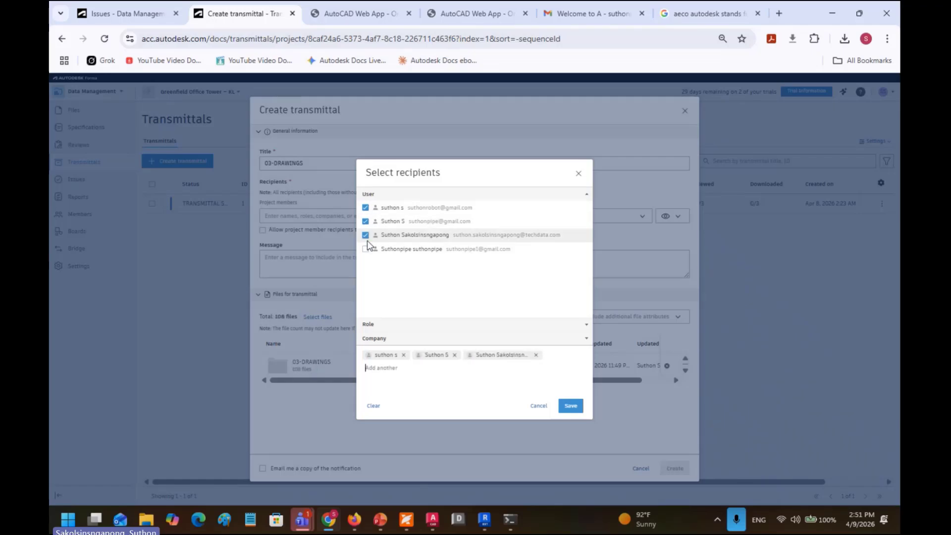
{"action": "left_click", "coordinate": [366, 249]}
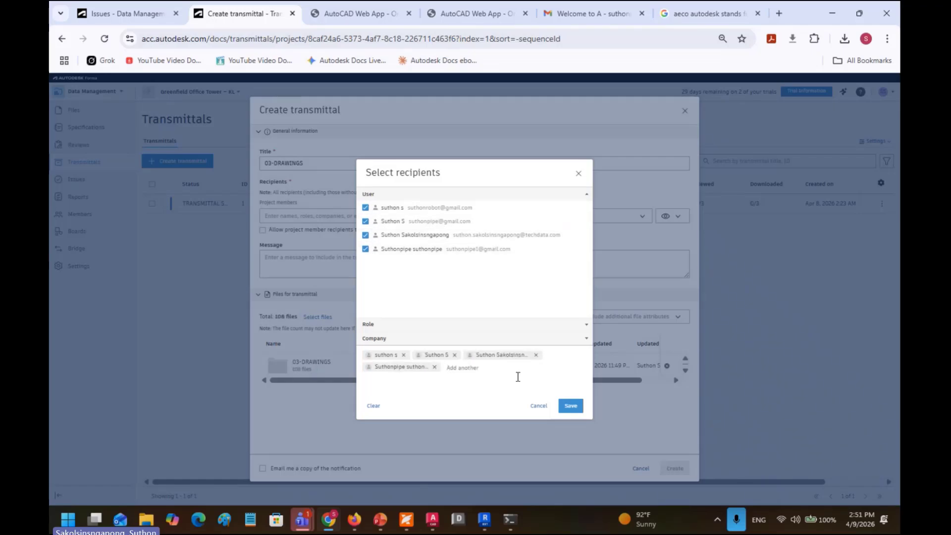
{"action": "left_click", "coordinate": [571, 406]}
Step: Enter the message 'USE All APPOVED FILES HERE' and send the transmittal
{"action": "left_click", "coordinate": [322, 264]}
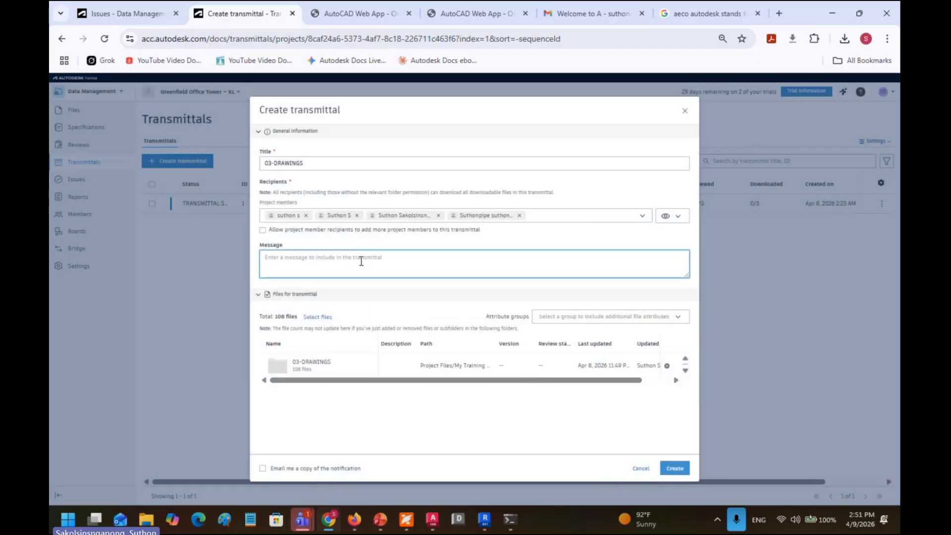
{"action": "type", "text": "u"}
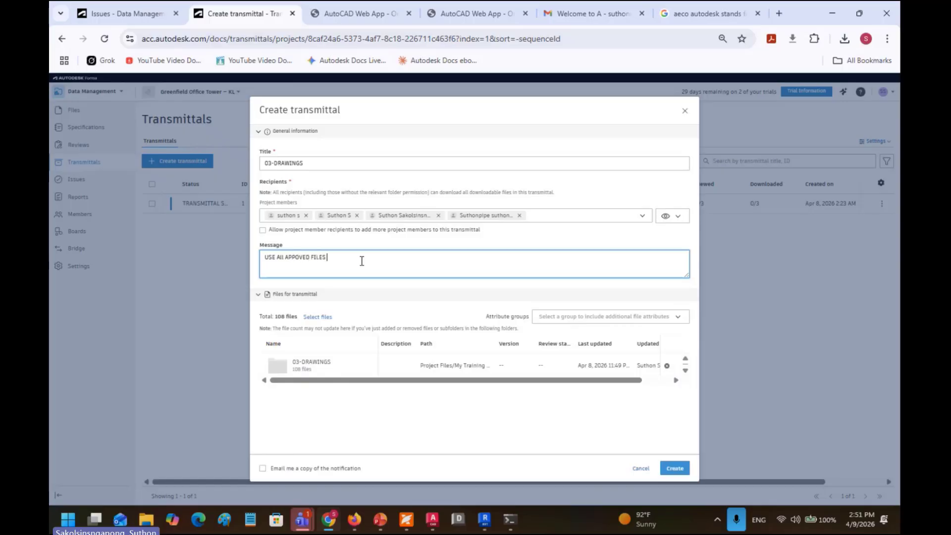
{"action": "type", "text": "HERE."}
{"action": "left_click", "coordinate": [673, 467]}
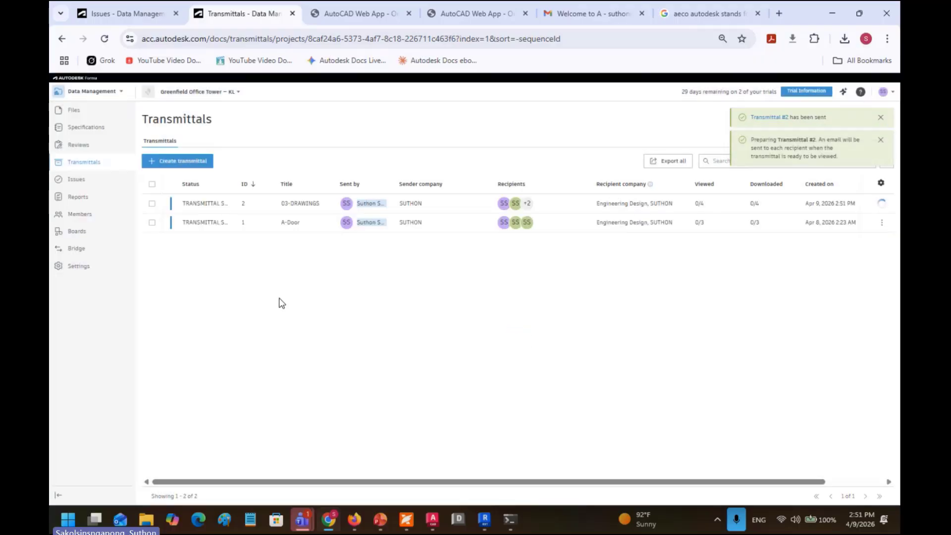
{"action": "left_click", "coordinate": [84, 165]}
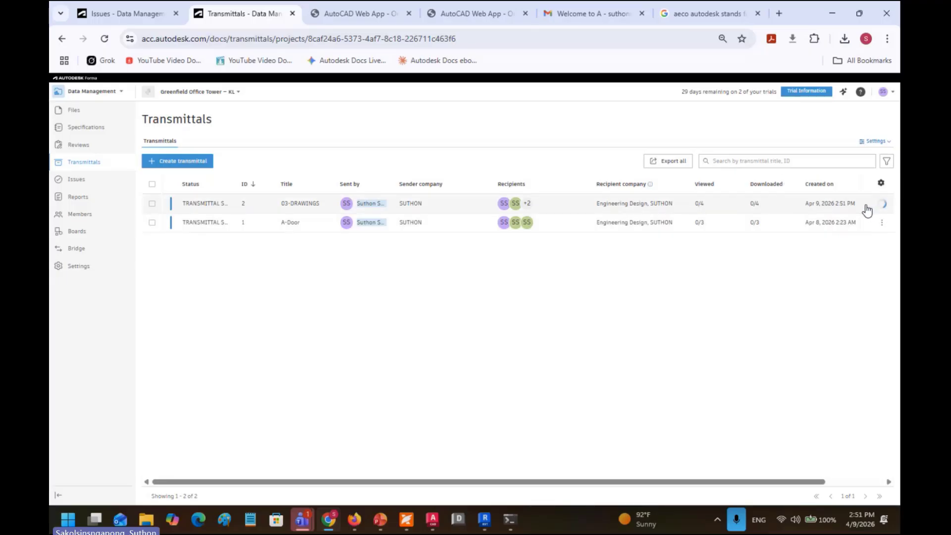
Step: Open transmittal #2 and drill into 03-DRAWINGS > 03.1-Issued For Review (IFR) to see its drawings
{"action": "left_click", "coordinate": [625, 203]}
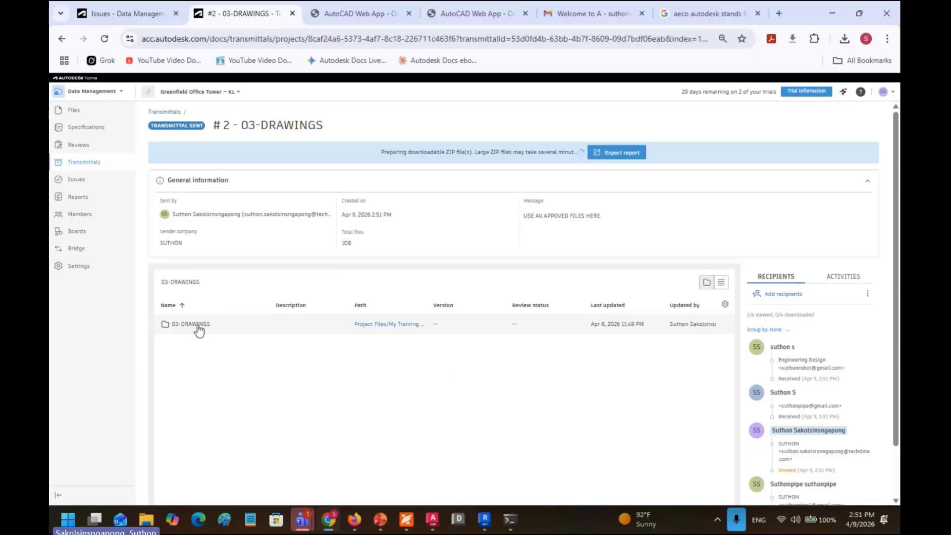
{"action": "left_click", "coordinate": [198, 325]}
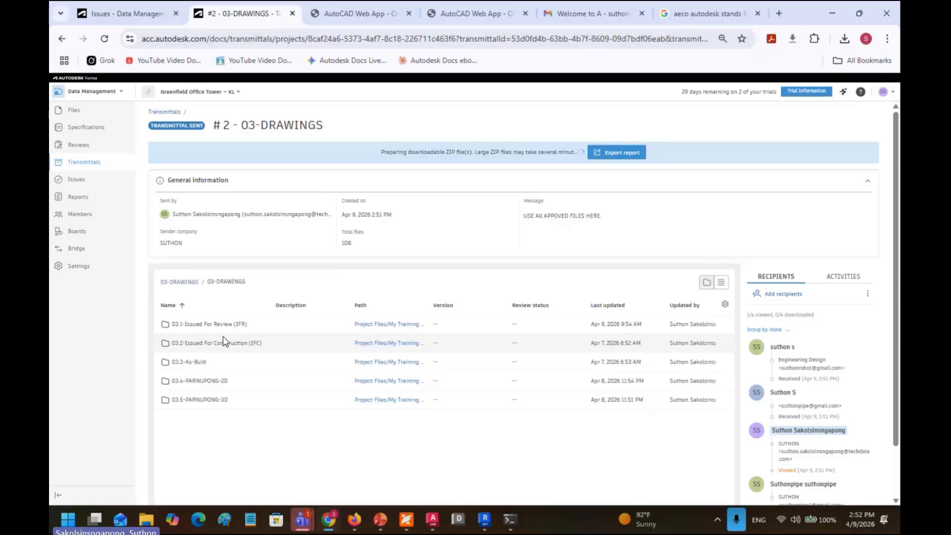
{"action": "left_click", "coordinate": [221, 325]}
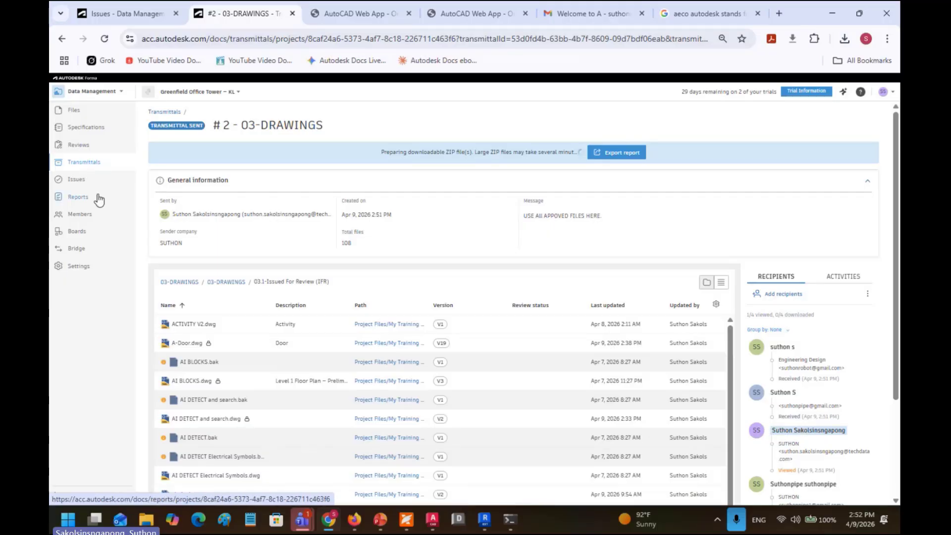
Step: Show the Greenfield Office Tower – KL project Settings, checking the module menu without switching modules
{"action": "left_click", "coordinate": [90, 271]}
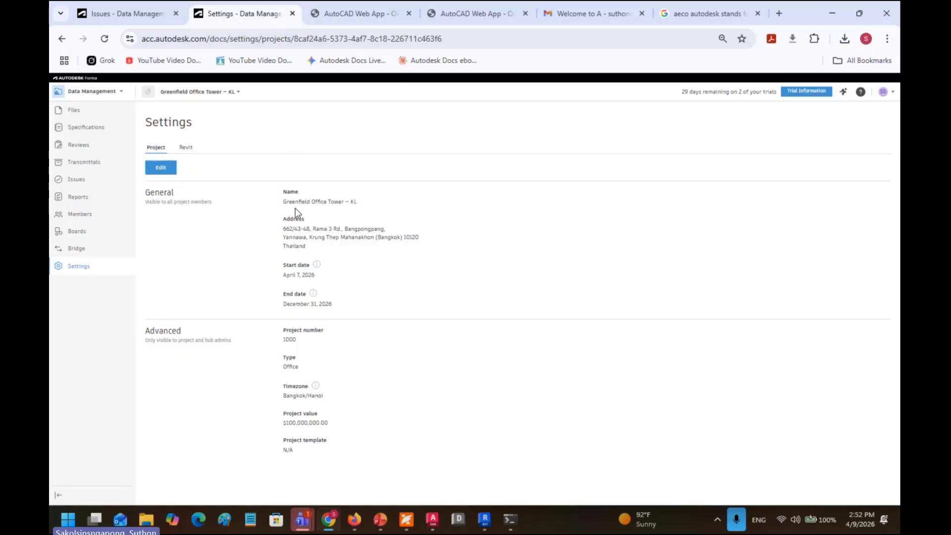
{"action": "left_click", "coordinate": [100, 97]}
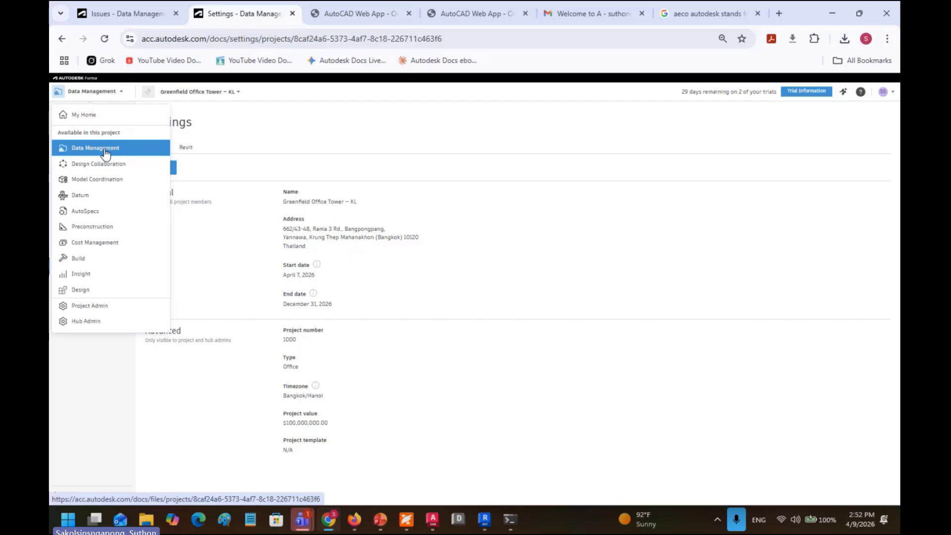
{"action": "left_click", "coordinate": [334, 177]}
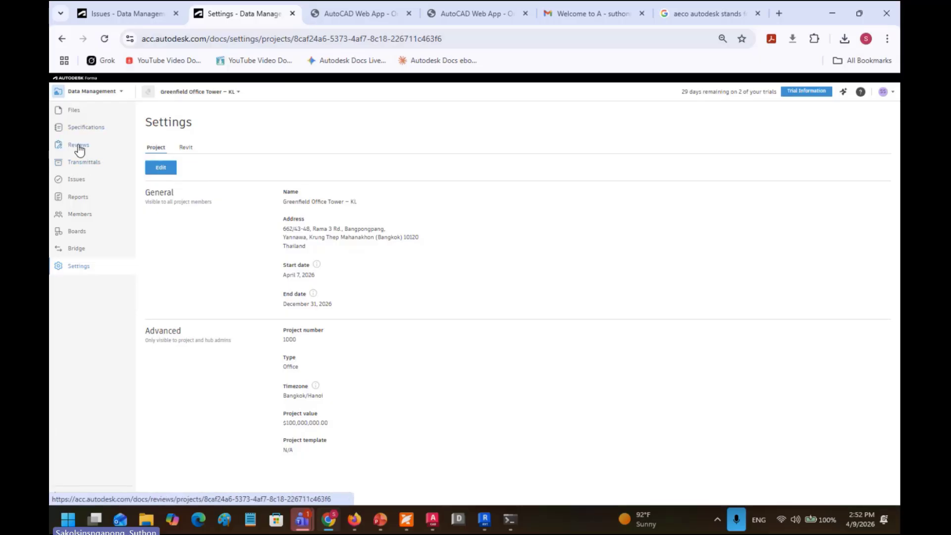
Step: Upload ASUS2.png from the computer's Pictures folder into Project Files
{"action": "left_click", "coordinate": [74, 111]}
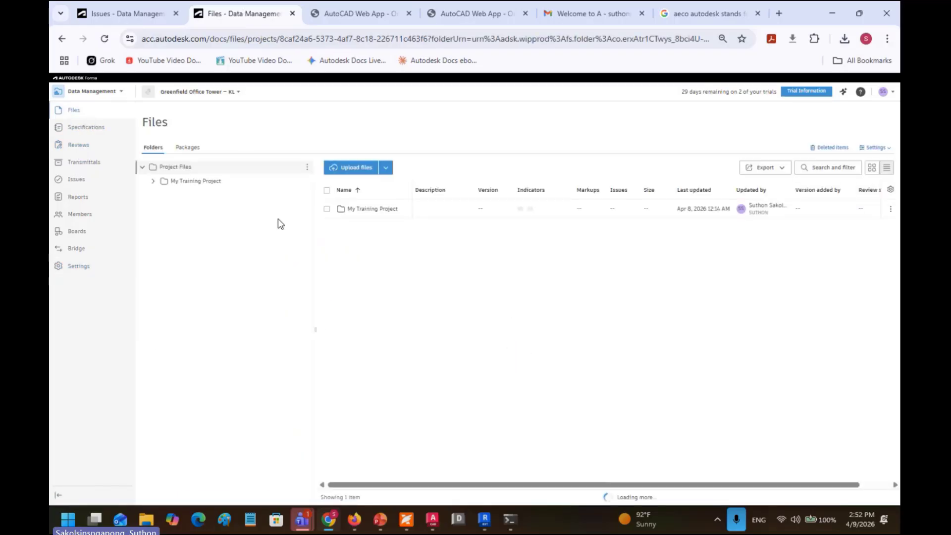
{"action": "left_click", "coordinate": [353, 167]}
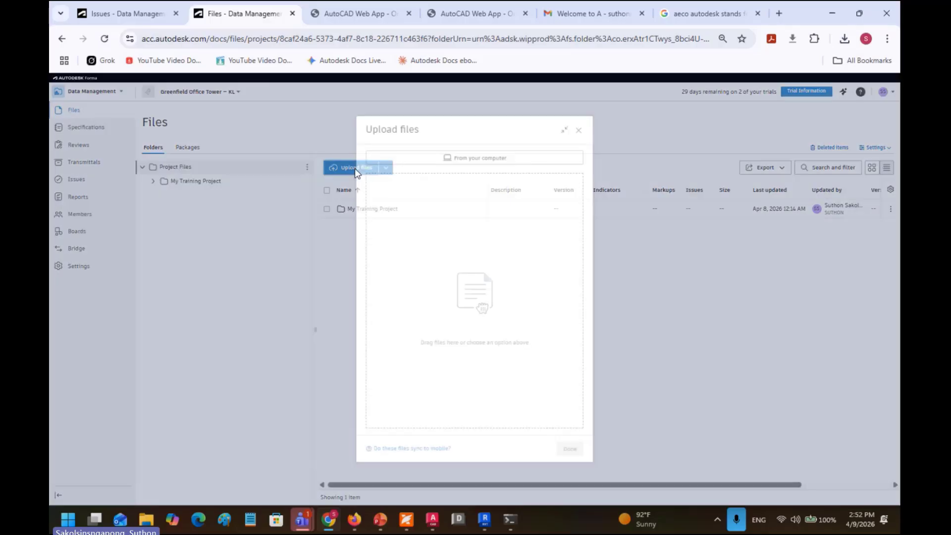
{"action": "left_click", "coordinate": [480, 158]}
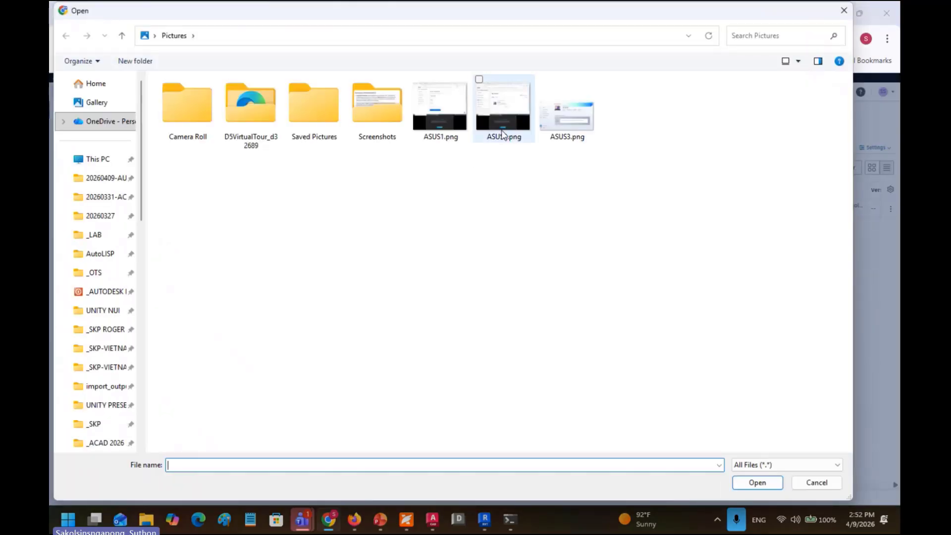
{"action": "double_click", "coordinate": [504, 135]}
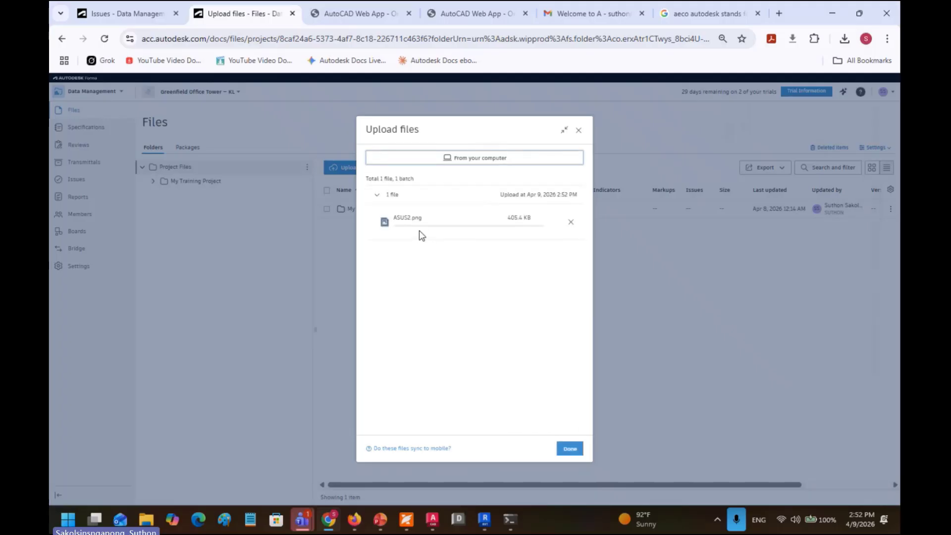
{"action": "left_click", "coordinate": [574, 451]}
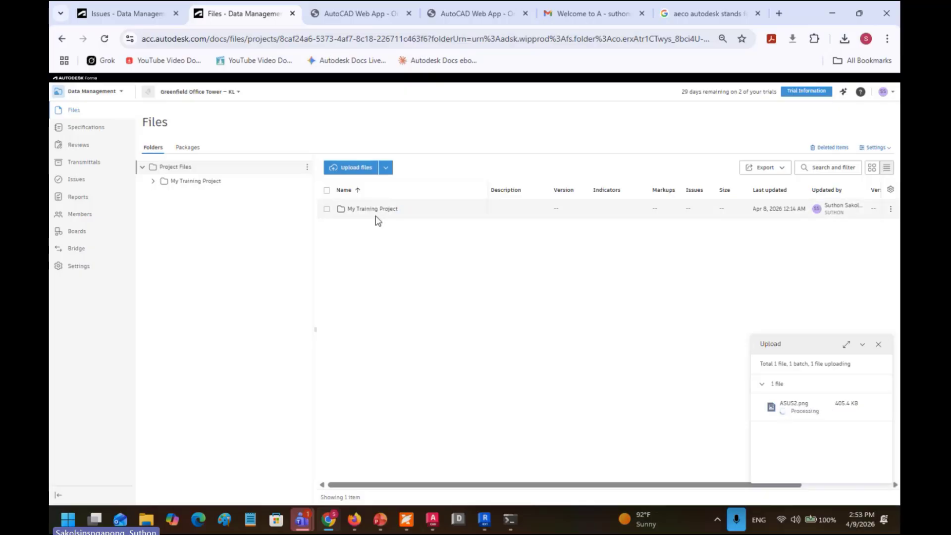
Step: Save the door drawing as A-Door-XXXX.dwg in the 03.1-Issued For Review (IFR) folder
{"action": "mouse_move", "coordinate": [433, 524]}
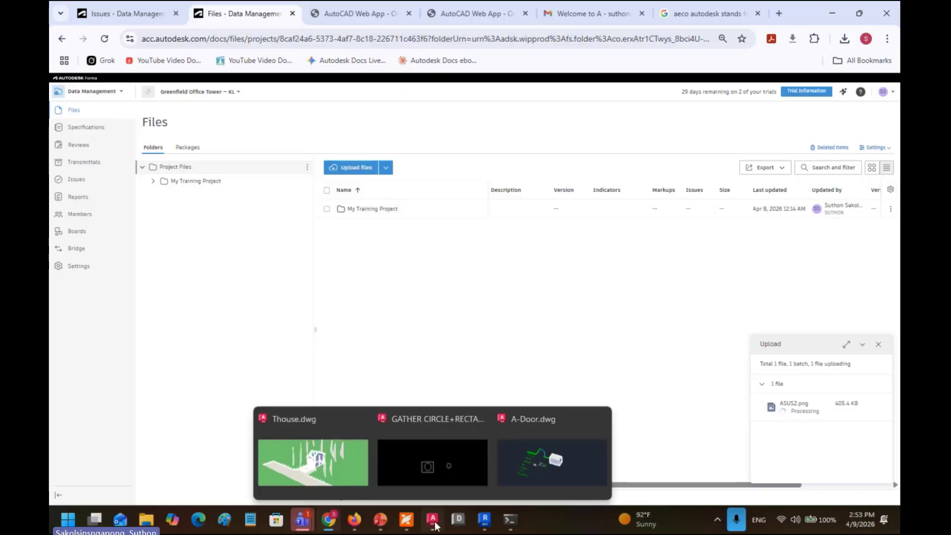
{"action": "left_click", "coordinate": [552, 462]}
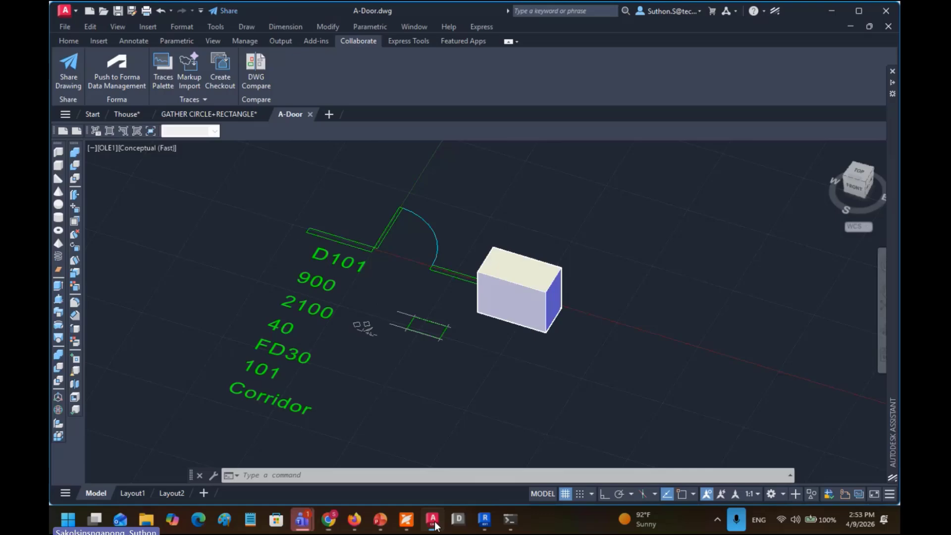
{"action": "left_click", "coordinate": [67, 27]}
{"action": "left_click", "coordinate": [84, 169]}
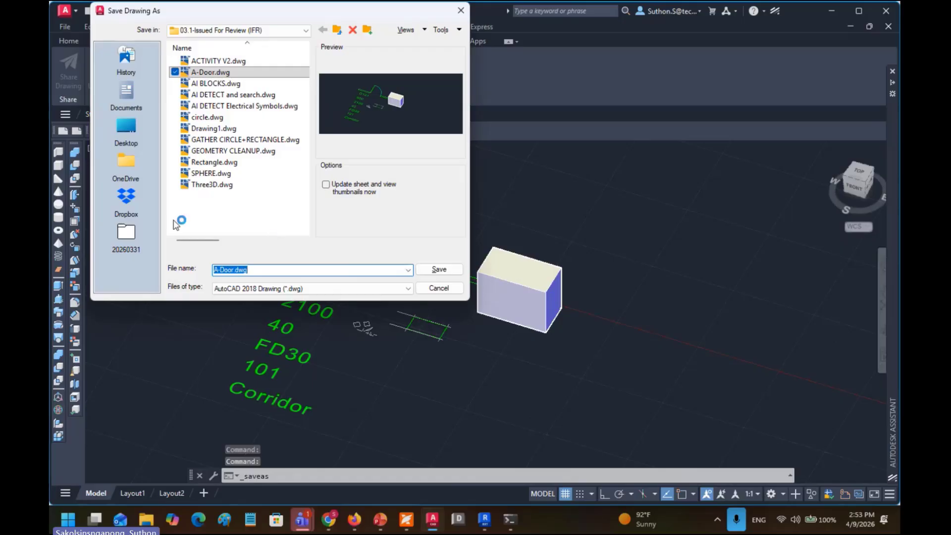
{"action": "left_click", "coordinate": [214, 31]}
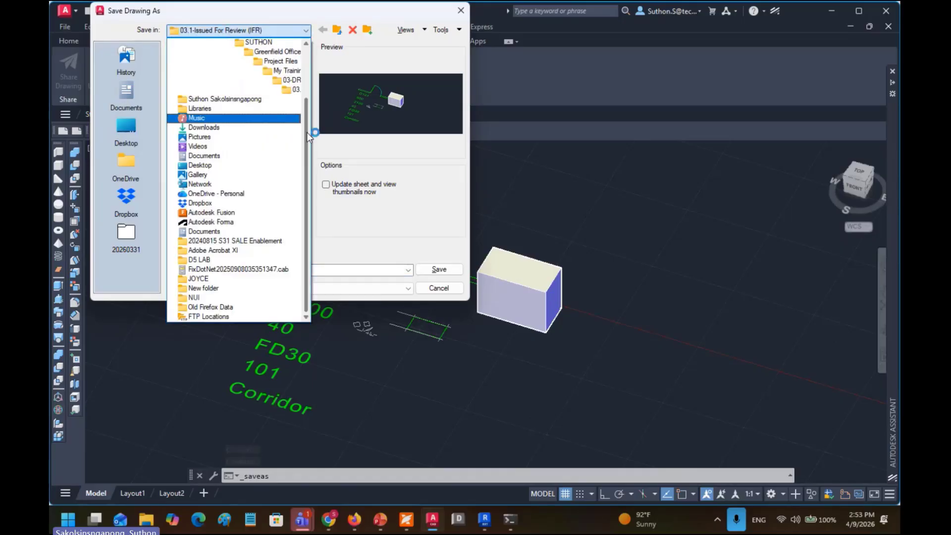
{"action": "left_click_drag", "start_coordinate": [308, 136], "coordinate": [309, 74]}
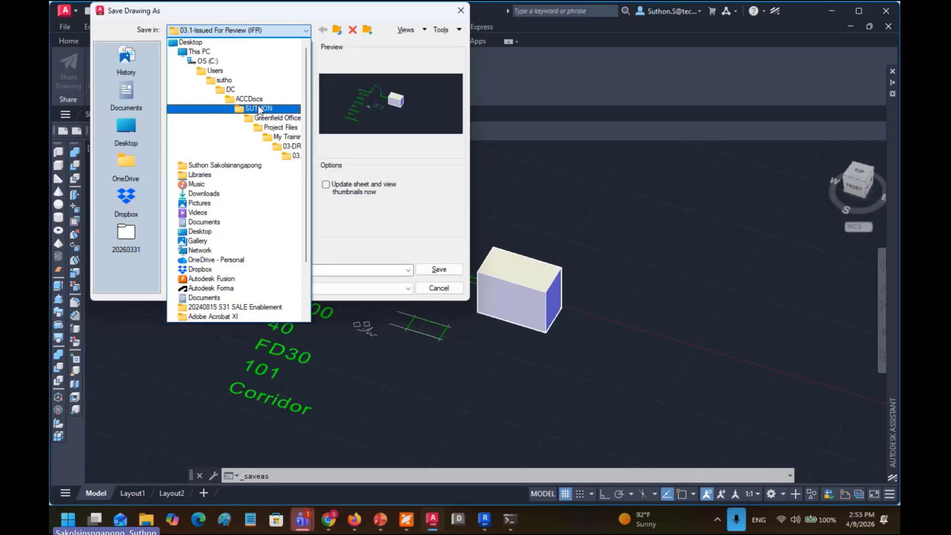
{"action": "left_click", "coordinate": [297, 157]}
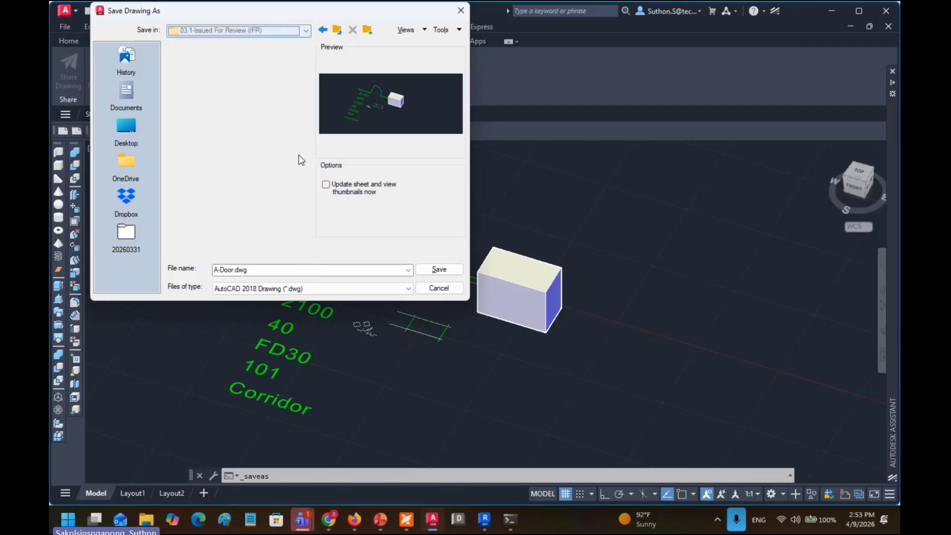
{"action": "left_click", "coordinate": [264, 269]}
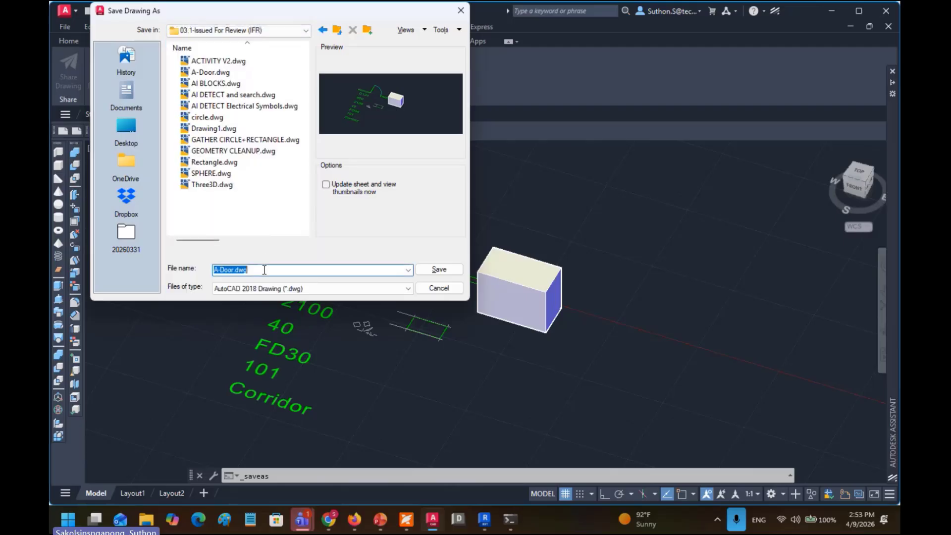
{"action": "left_click", "coordinate": [235, 270]}
{"action": "type", "text": "-XXXX"}
{"action": "left_click", "coordinate": [434, 274]}
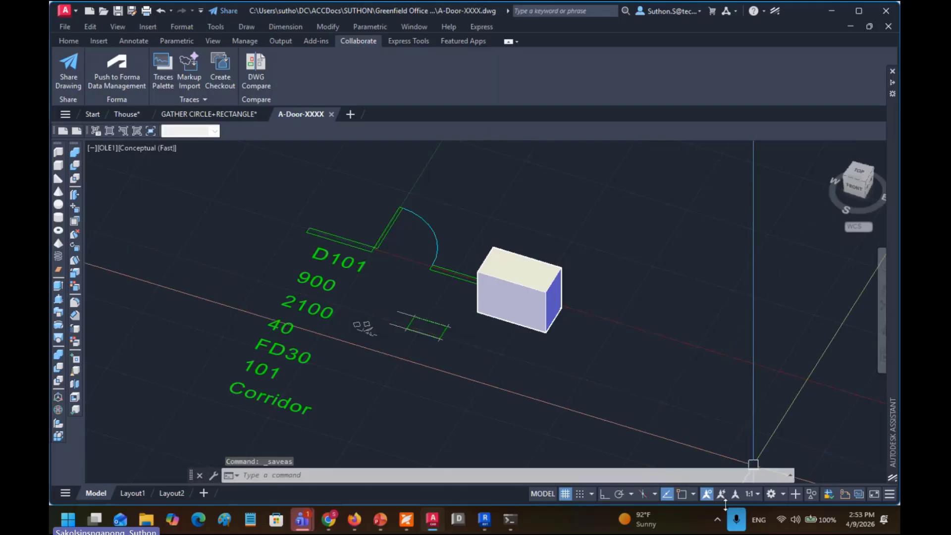
Step: Check the Desktop Connector sync status in the tray, then return to Chrome
{"action": "left_click", "coordinate": [718, 520]}
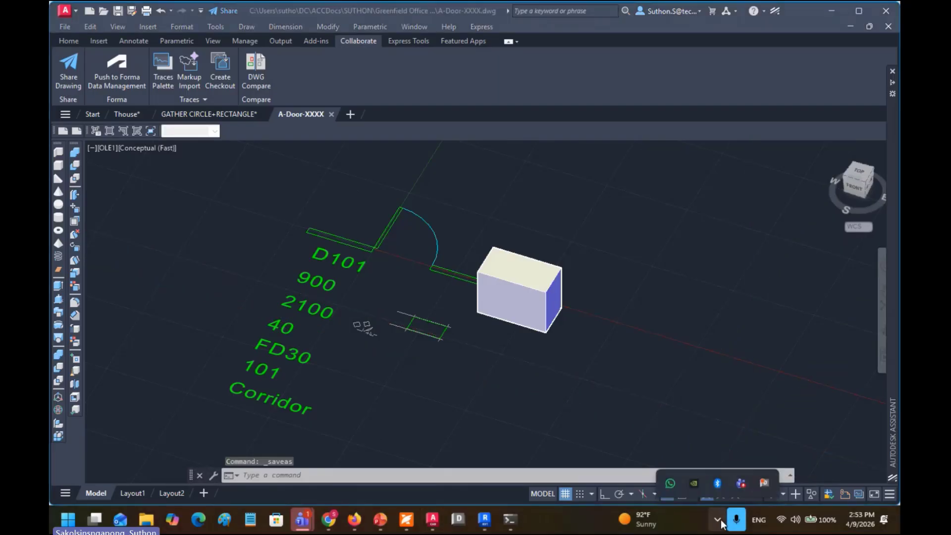
{"action": "left_click", "coordinate": [764, 484]}
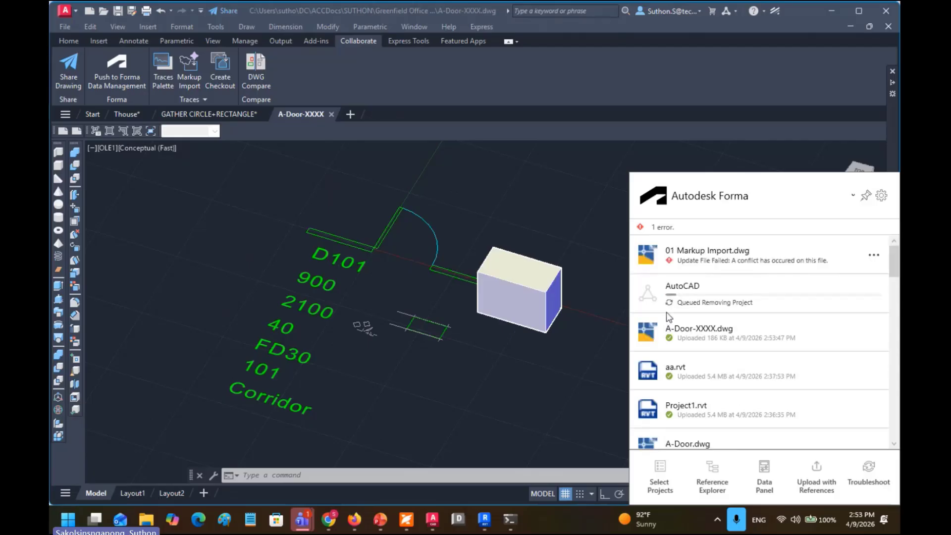
{"action": "left_click", "coordinate": [329, 518]}
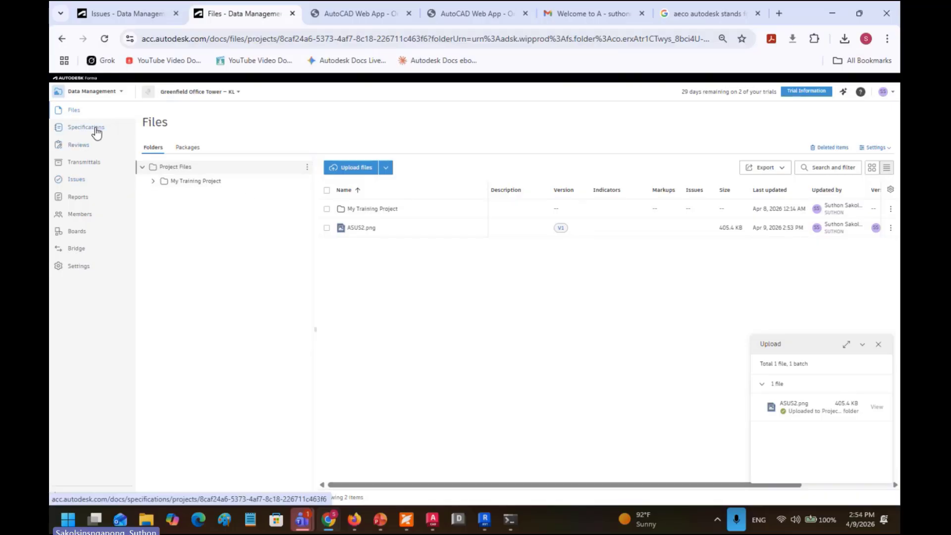
Step: Browse the Specifications and Reviews pages, ending on the Transmittals list
{"action": "left_click", "coordinate": [96, 131]}
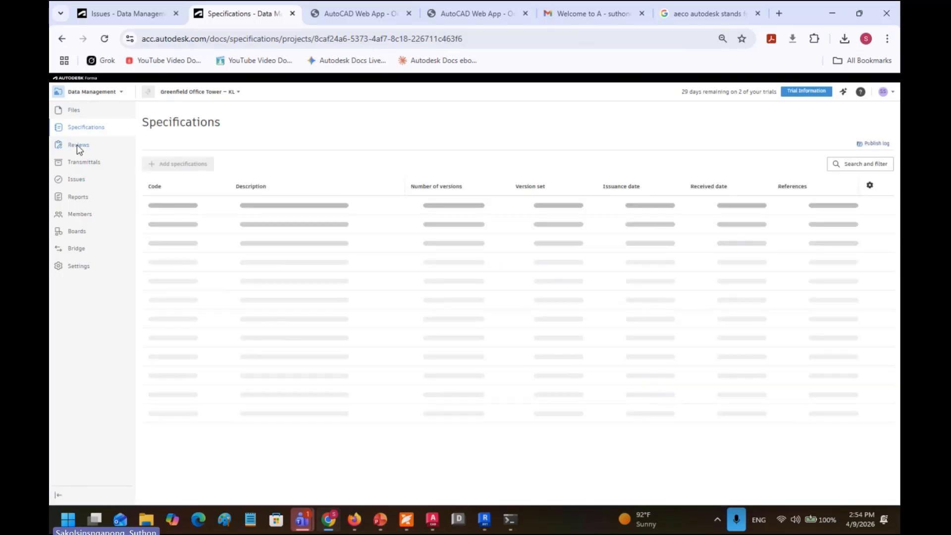
{"action": "left_click", "coordinate": [78, 145]}
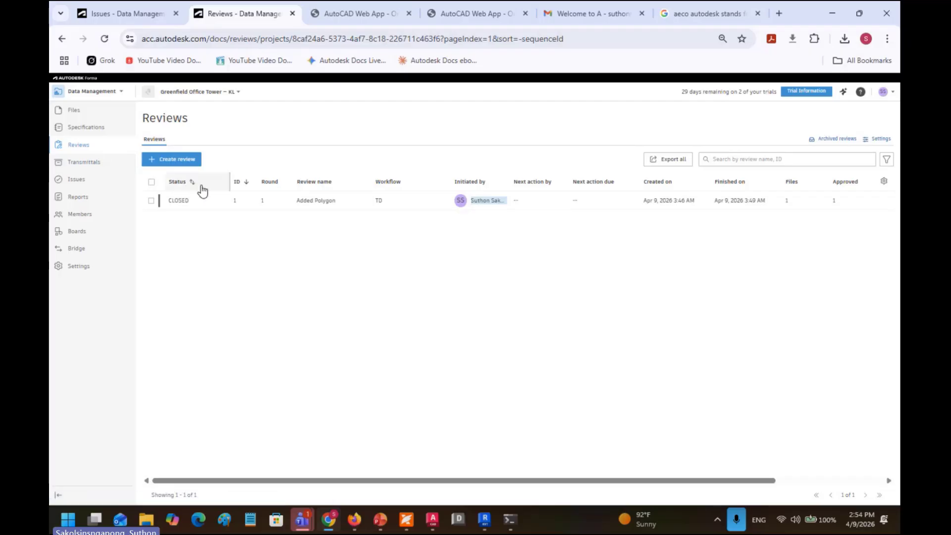
{"action": "left_click", "coordinate": [93, 167]}
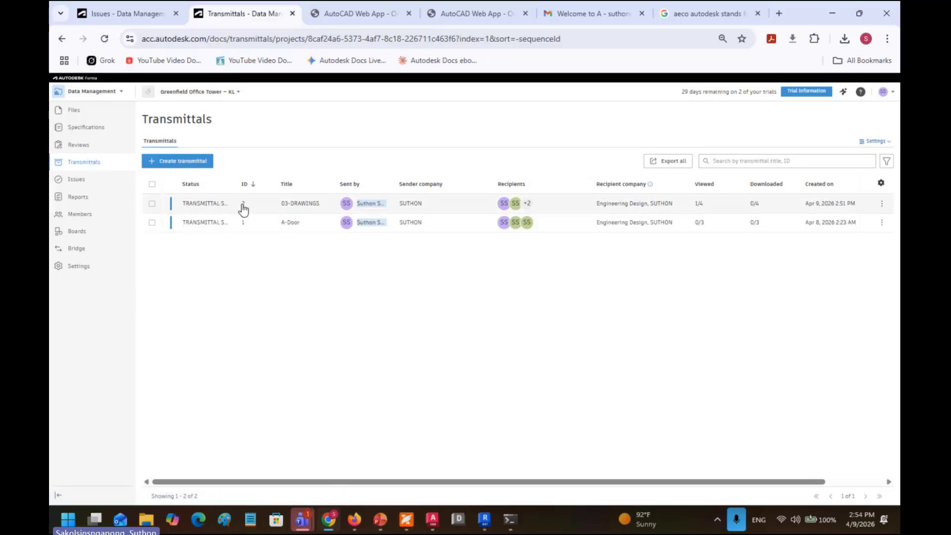
Step: View the five subfolders inside transmittal #2's 03-DRAWINGS folder, then go to Issues
{"action": "left_click", "coordinate": [204, 204]}
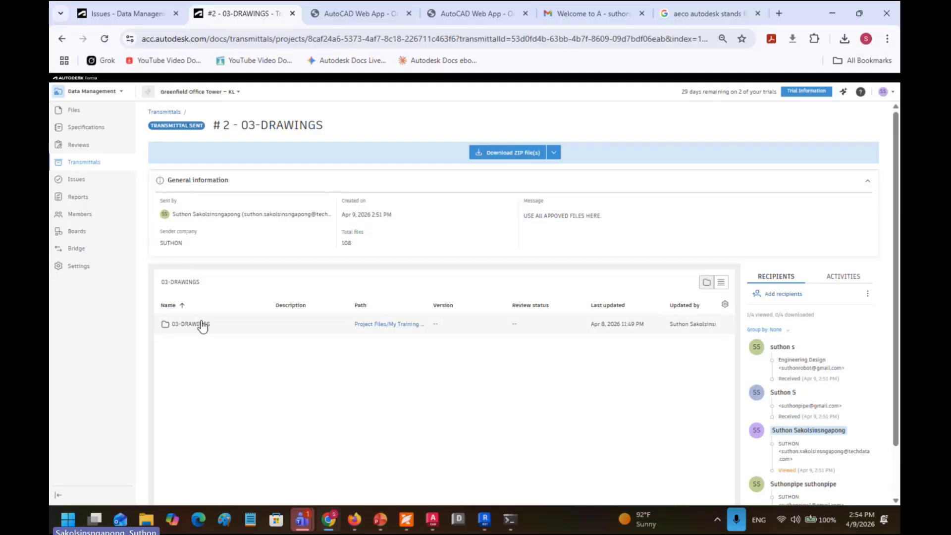
{"action": "left_click", "coordinate": [183, 331]}
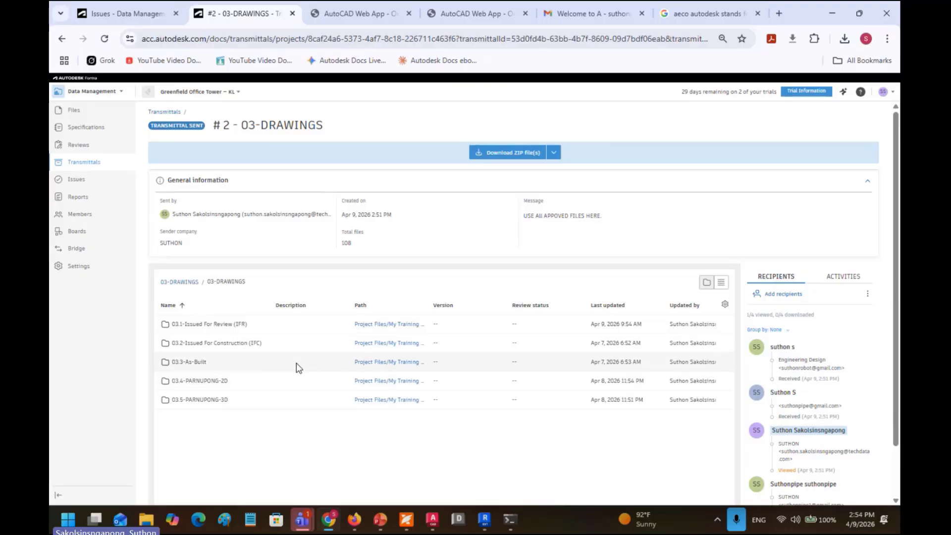
{"action": "left_click", "coordinate": [83, 182]}
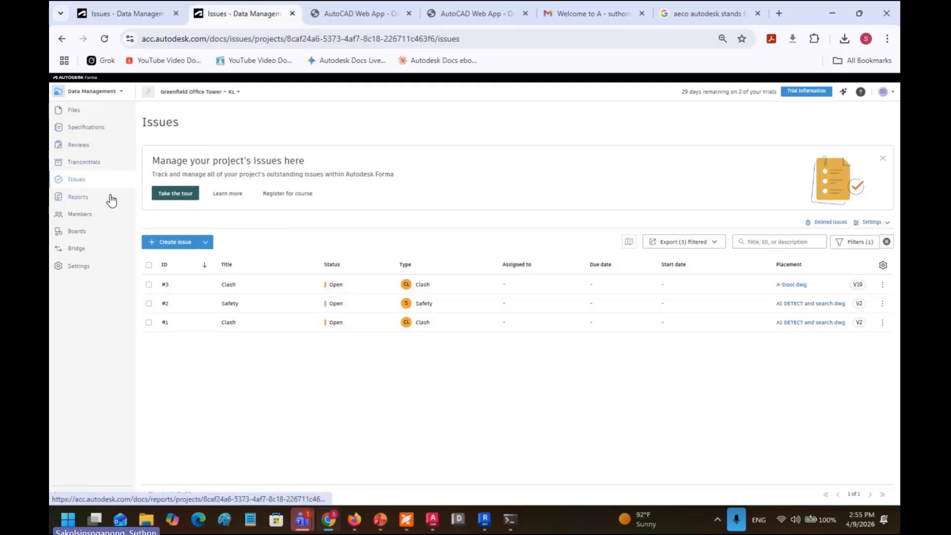
Step: View the Boards page, then open the empty Reports log
{"action": "left_click", "coordinate": [81, 232]}
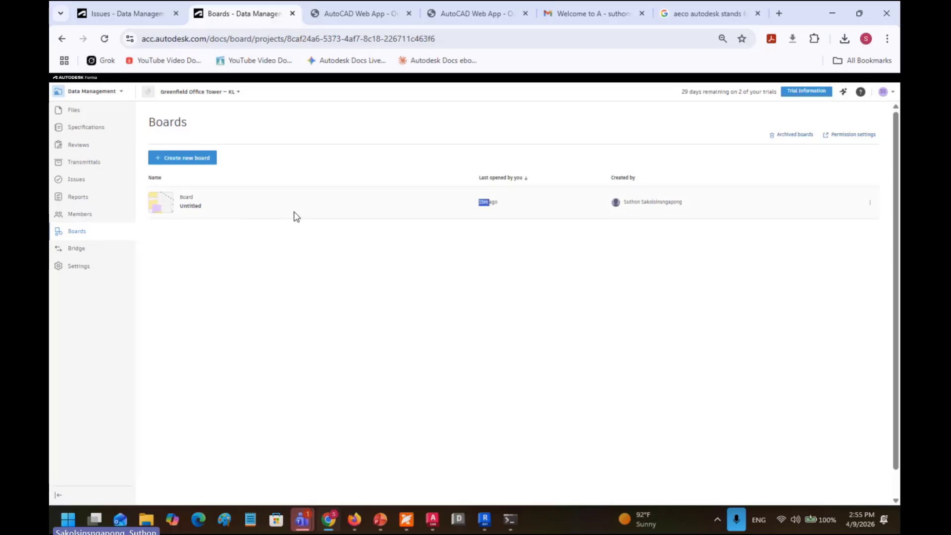
{"action": "left_click", "coordinate": [80, 199]}
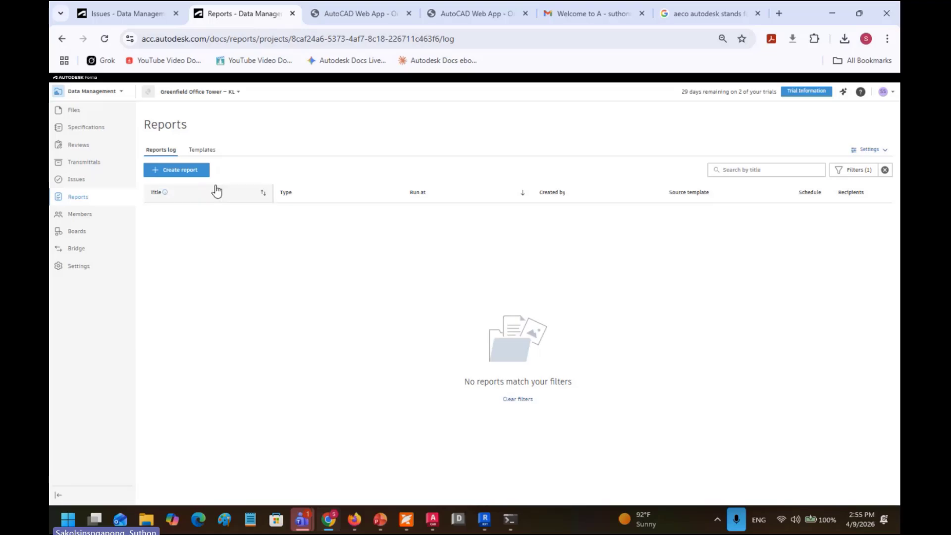
Step: Start an Issue detail report with the Created on filter set to Past 30 days
{"action": "left_click", "coordinate": [200, 176]}
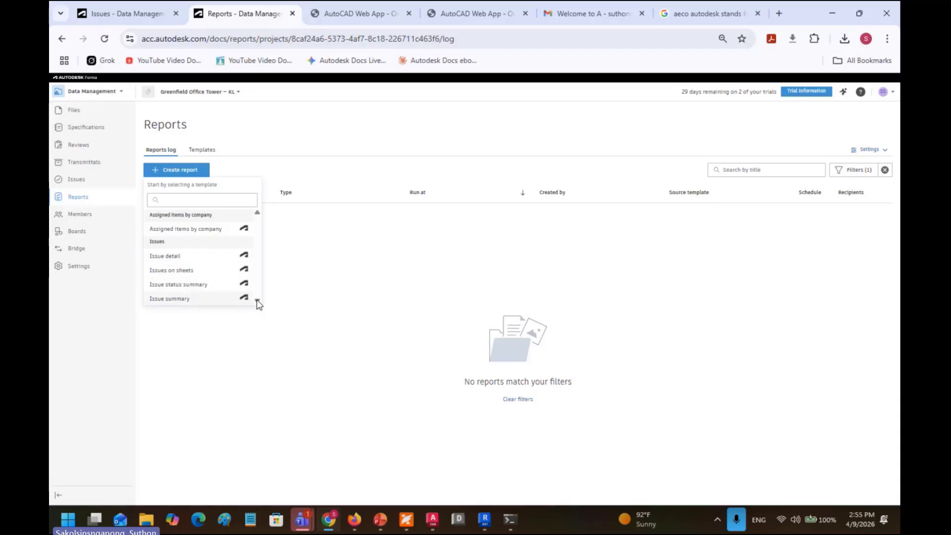
{"action": "left_click", "coordinate": [165, 256]}
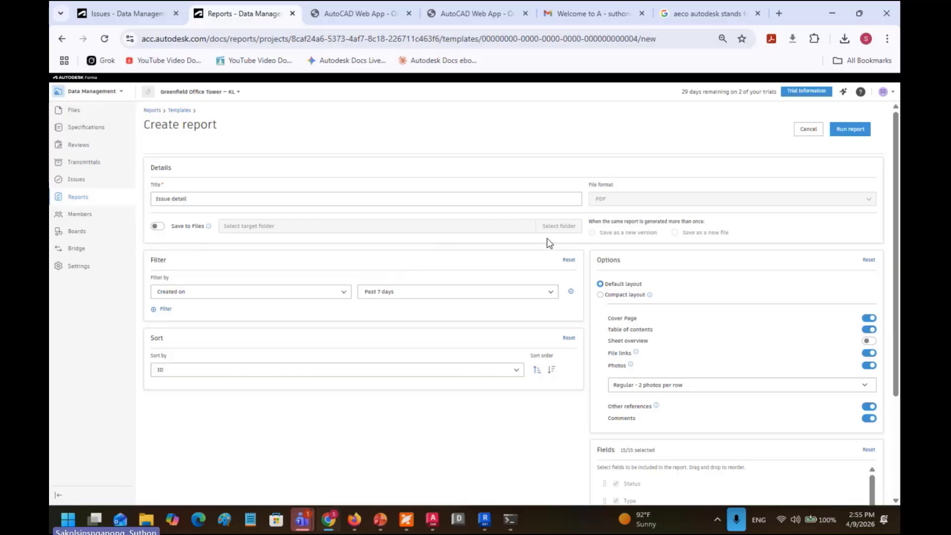
{"action": "left_click", "coordinate": [394, 299]}
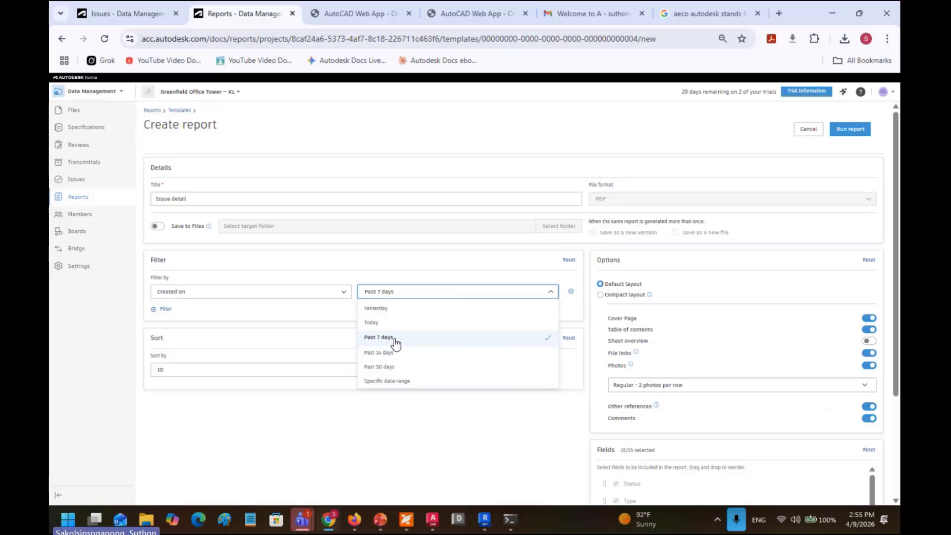
{"action": "left_click", "coordinate": [398, 367]}
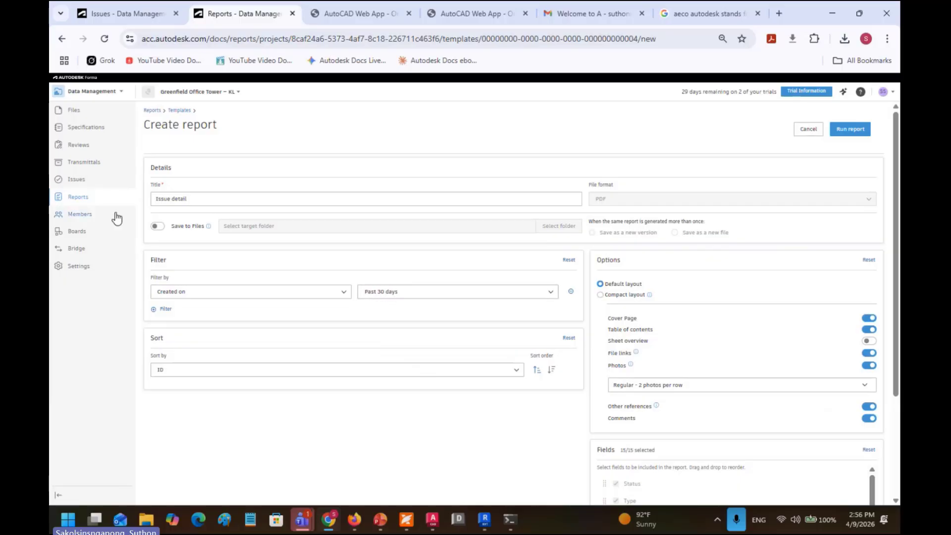
Step: Leave the report form and return to the Issues list via Reports
{"action": "left_click", "coordinate": [97, 184]}
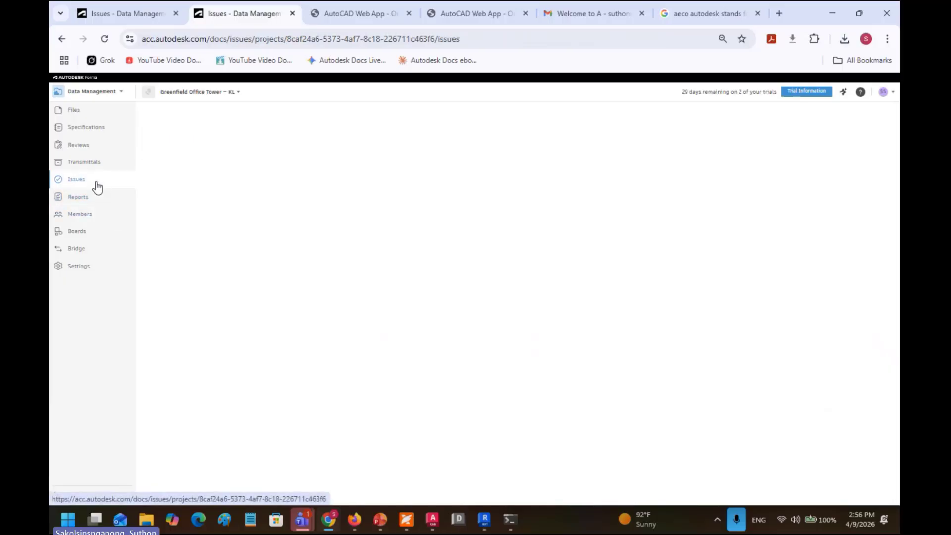
{"action": "left_click", "coordinate": [94, 198]}
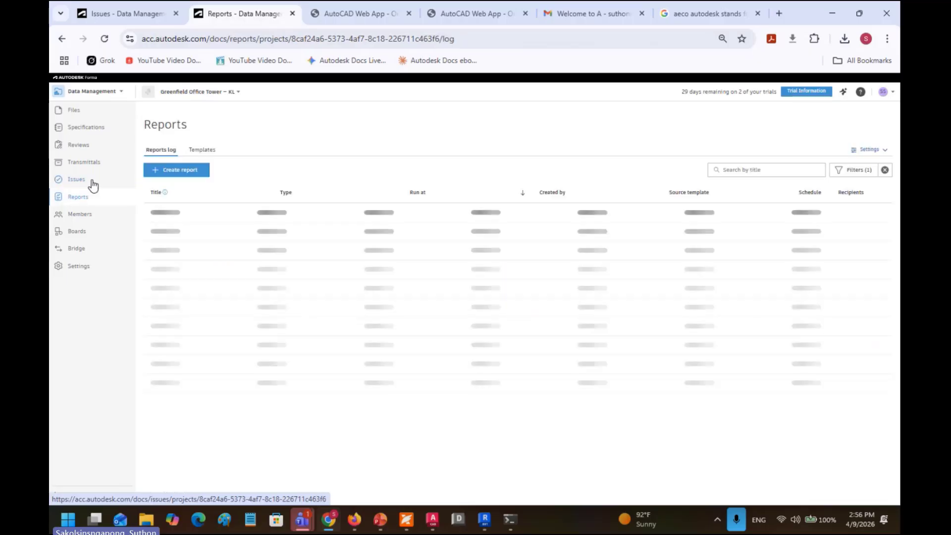
{"action": "left_click", "coordinate": [92, 184]}
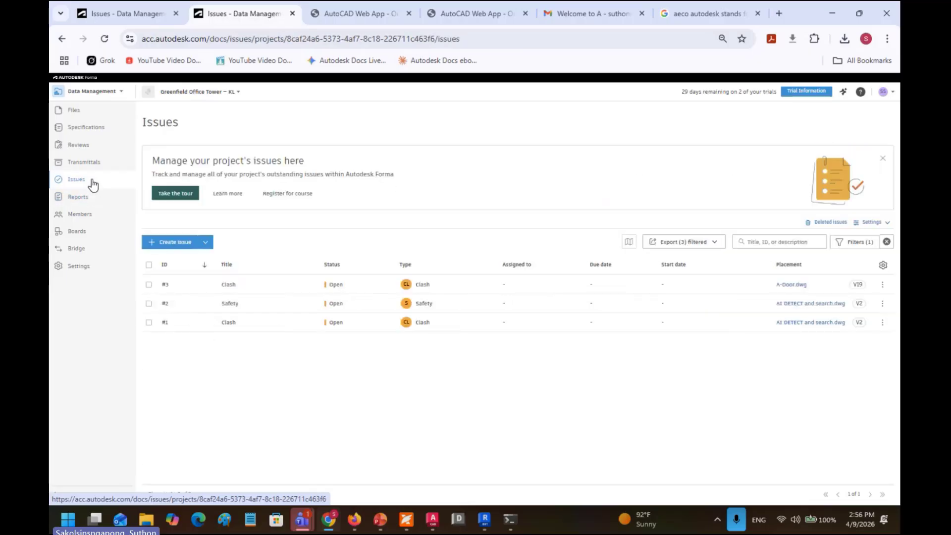
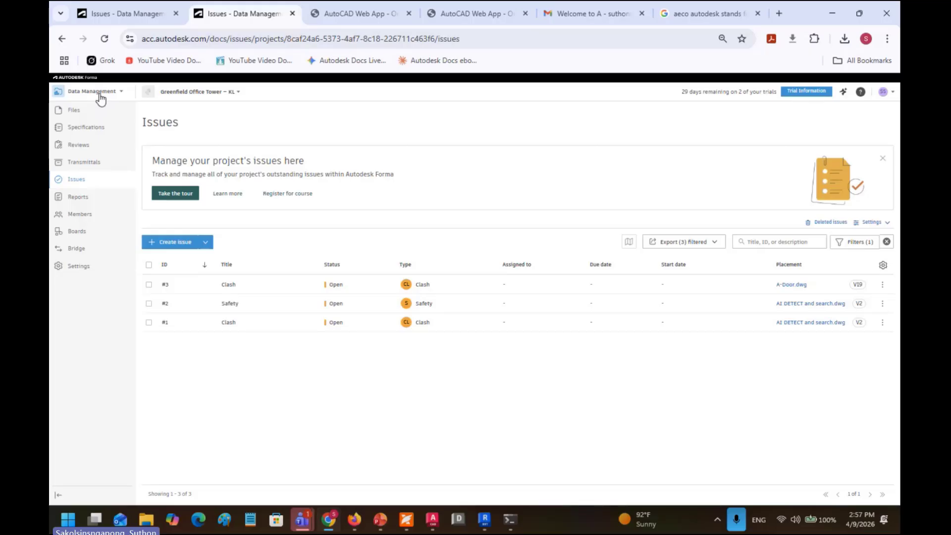
Step: Select the whole page address in the browser, then return to the page
{"action": "left_click", "coordinate": [253, 42]}
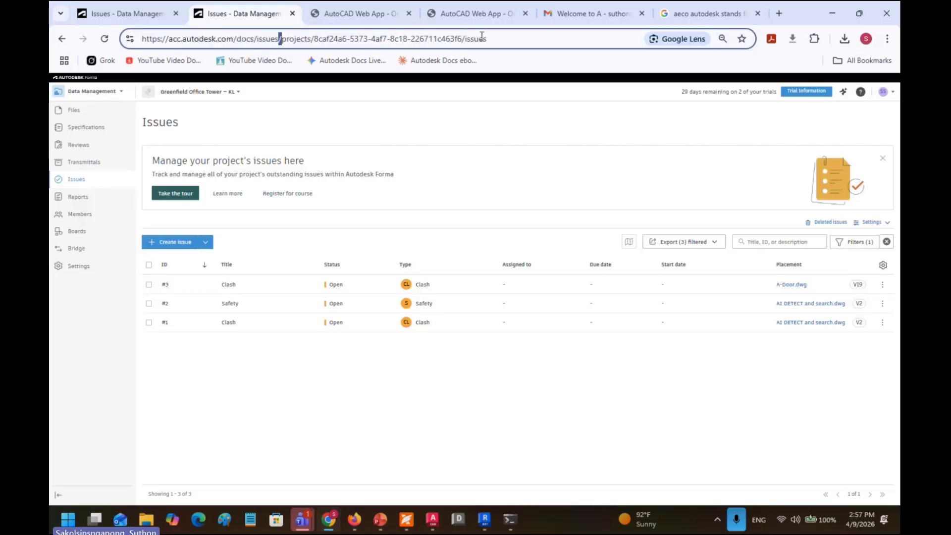
{"action": "left_click_drag", "start_coordinate": [488, 38], "coordinate": [149, 20]}
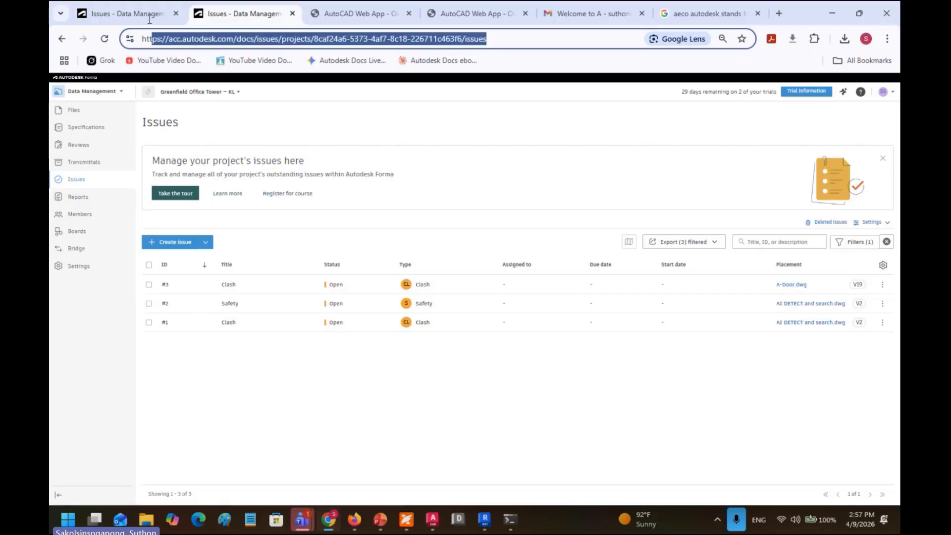
{"action": "left_click", "coordinate": [199, 126]}
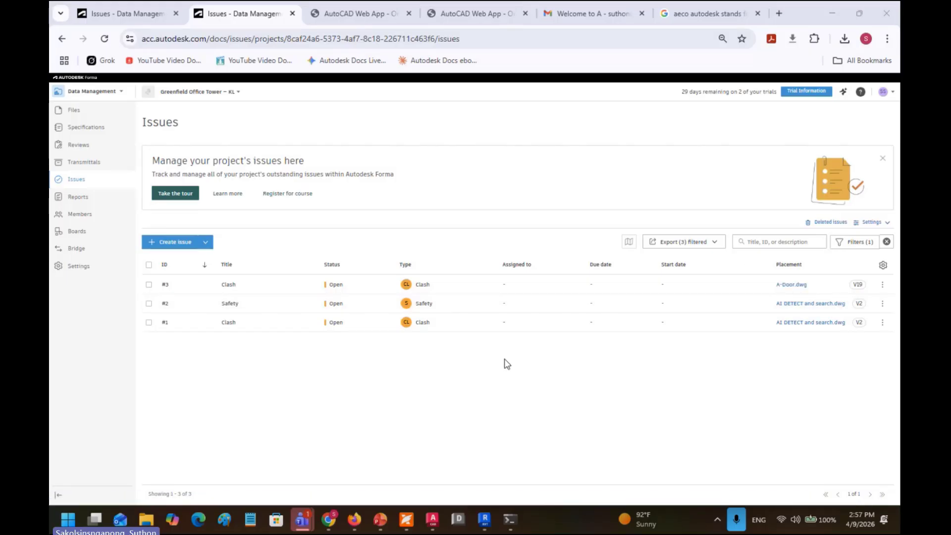
Step: Bring the AutoCAD door drawing back to the front and adjust its view
{"action": "left_click", "coordinate": [432, 518]}
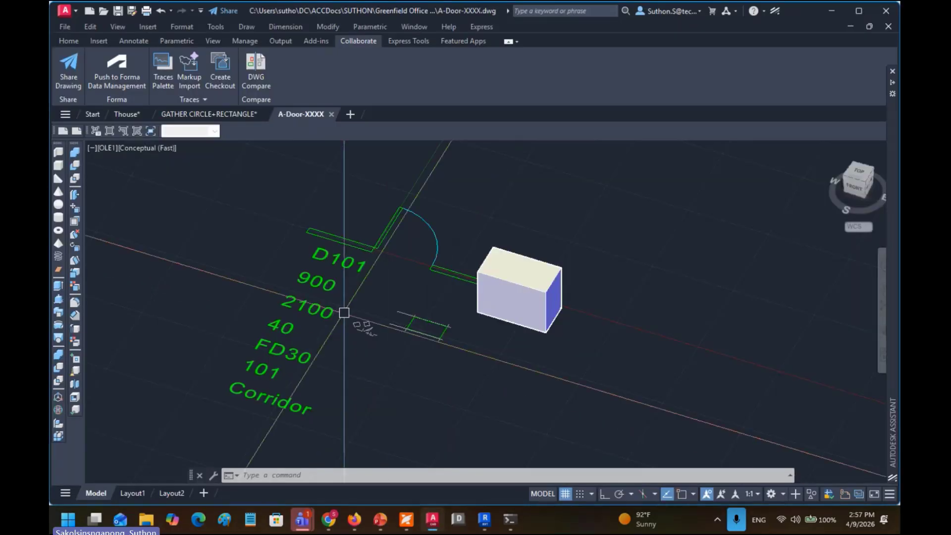
{"action": "key", "text": "Escape"}
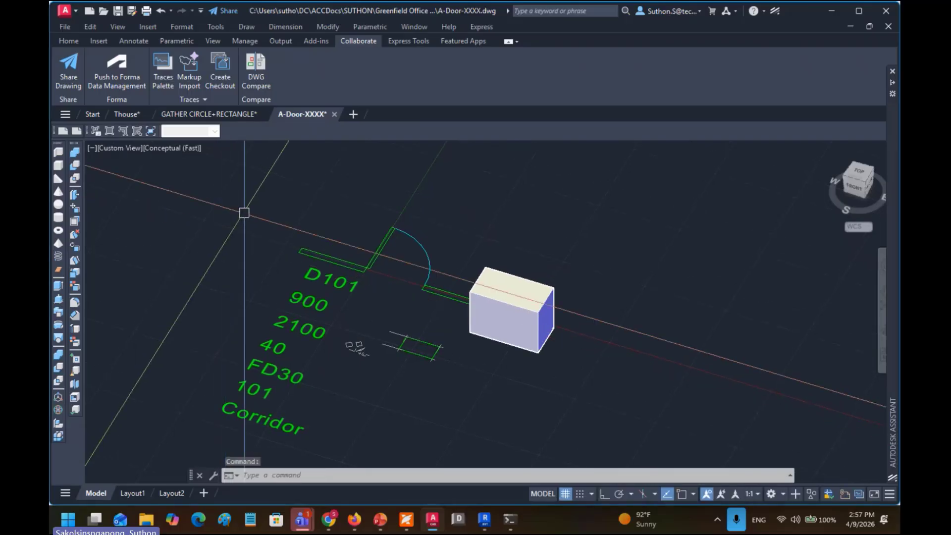
{"action": "scroll", "coordinate": [267, 213], "scroll_direction": "down", "scroll_amount": 2}
{"action": "left_click_drag", "start_coordinate": [269, 215], "coordinate": [261, 208]}
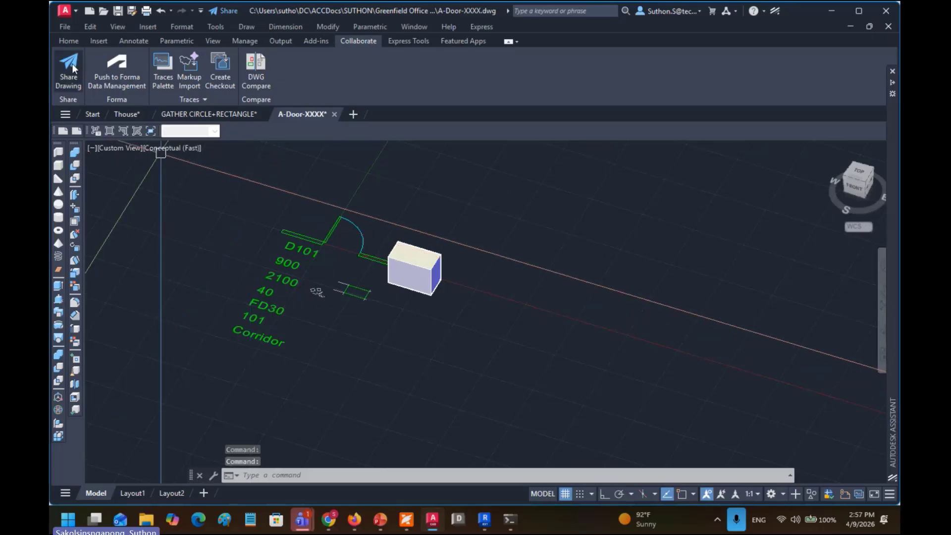
Step: Create a new blank drawing from the acadiso.dwt template
{"action": "left_click", "coordinate": [74, 40]}
{"action": "left_click", "coordinate": [70, 27]}
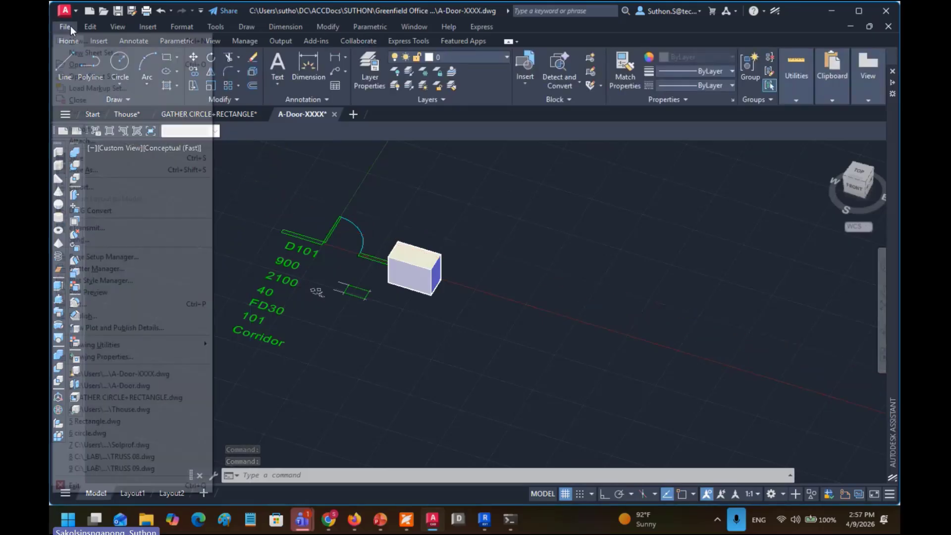
{"action": "left_click", "coordinate": [75, 41]}
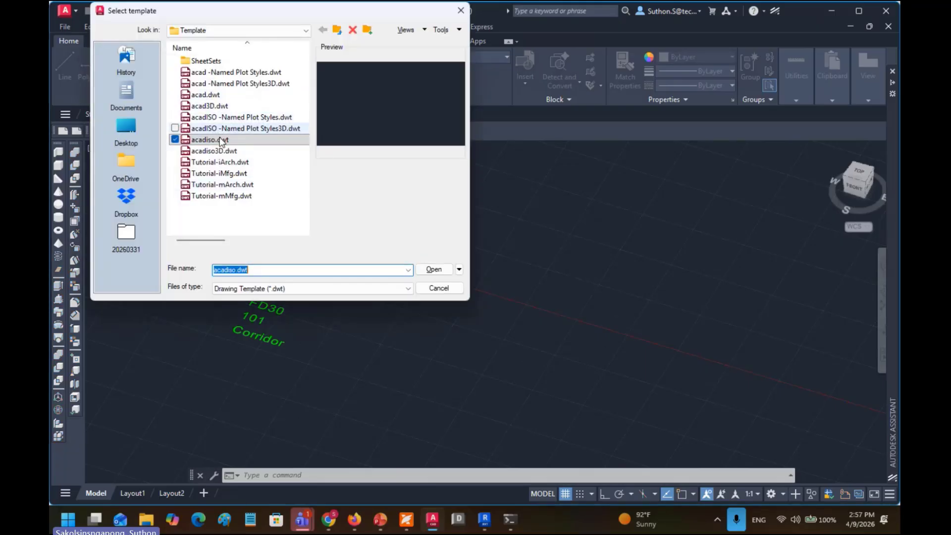
{"action": "double_click", "coordinate": [218, 139]}
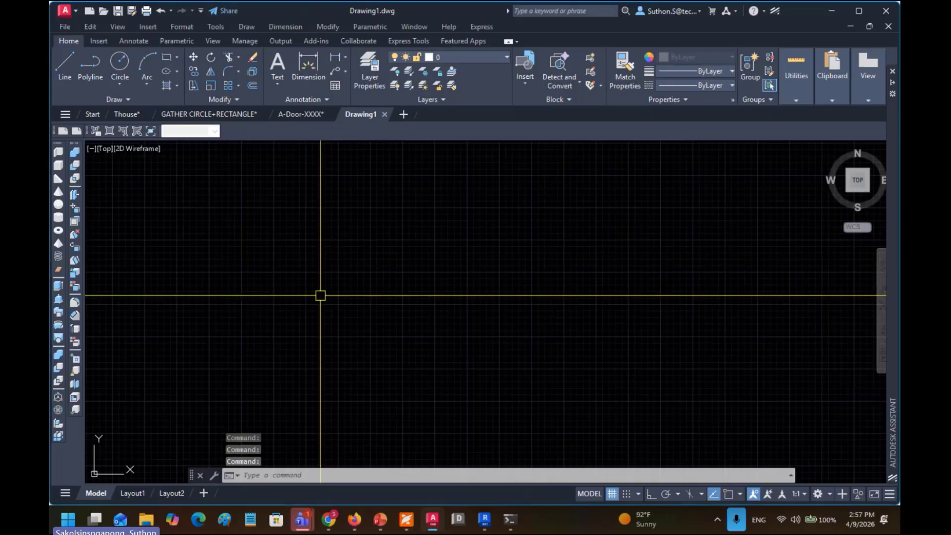
Step: Draw the rhombus's left two sides from the bottom point through the left corner to the top
{"action": "mouse_move", "coordinate": [320, 296]}
{"action": "left_mouse_down"}
{"action": "mouse_move", "coordinate": [361, 257]}
{"action": "mouse_move", "coordinate": [314, 283]}
{"action": "left_mouse_up"}
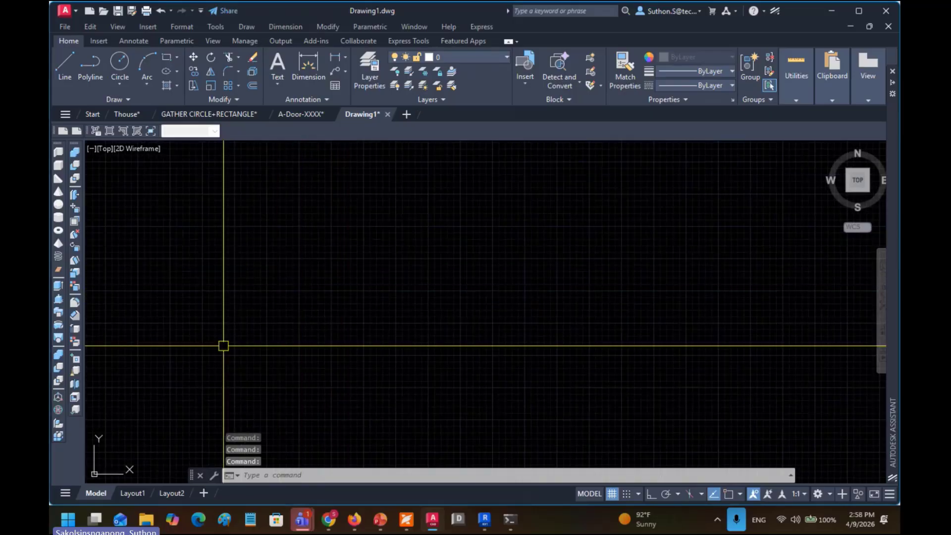
{"action": "left_click", "coordinate": [66, 68]}
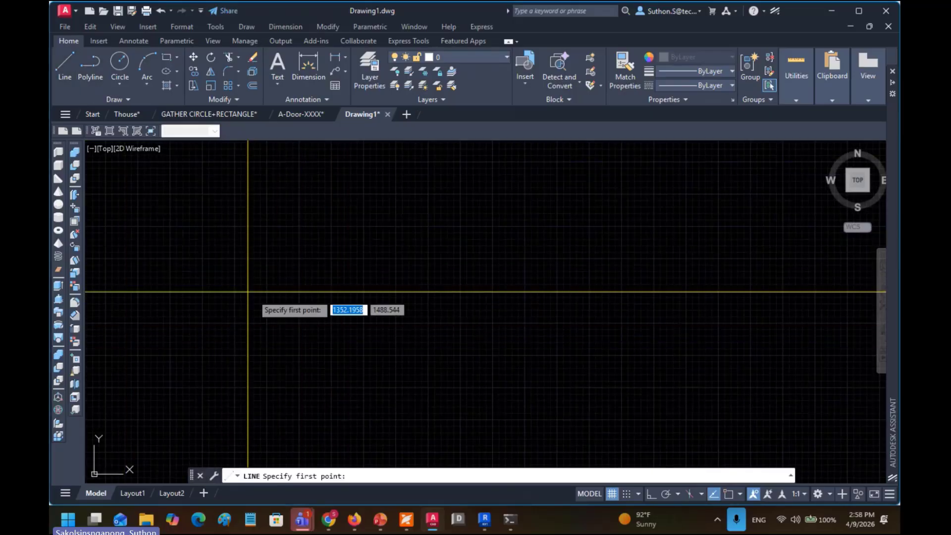
{"action": "left_click", "coordinate": [329, 334]}
{"action": "left_click", "coordinate": [299, 282]}
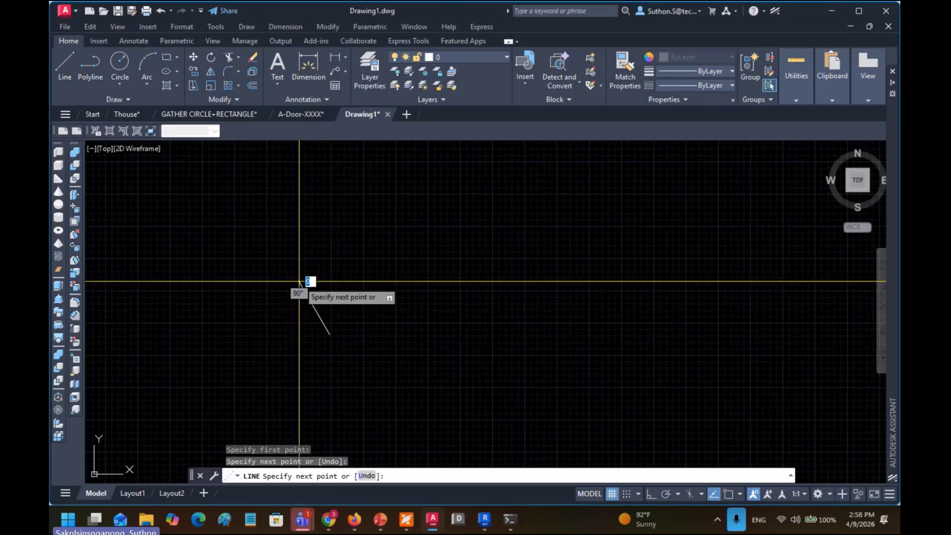
{"action": "left_click", "coordinate": [327, 222]}
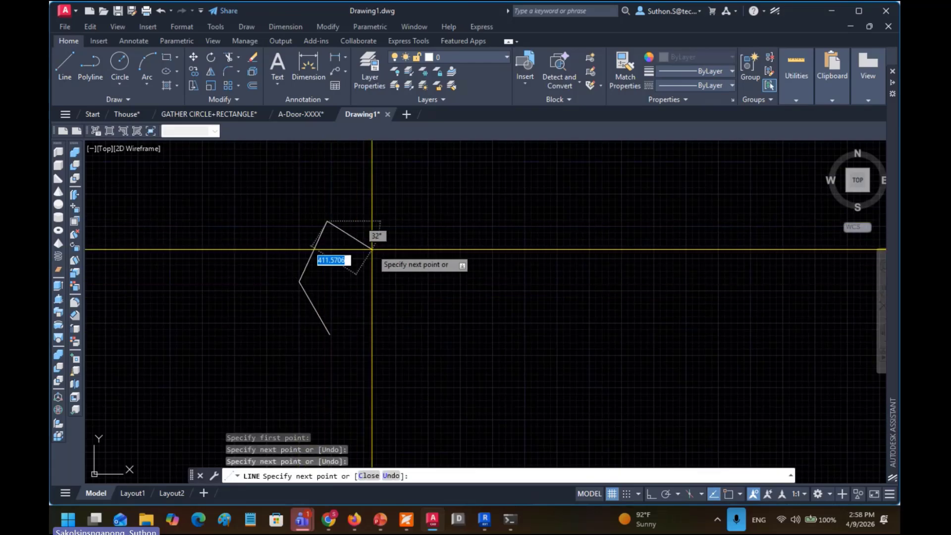
{"action": "key", "text": "Return"}
{"action": "key", "text": "Return"}
Step: Draw the right two sides from the top through the right corner, ending short of the bottom start
{"action": "left_click", "coordinate": [323, 222]}
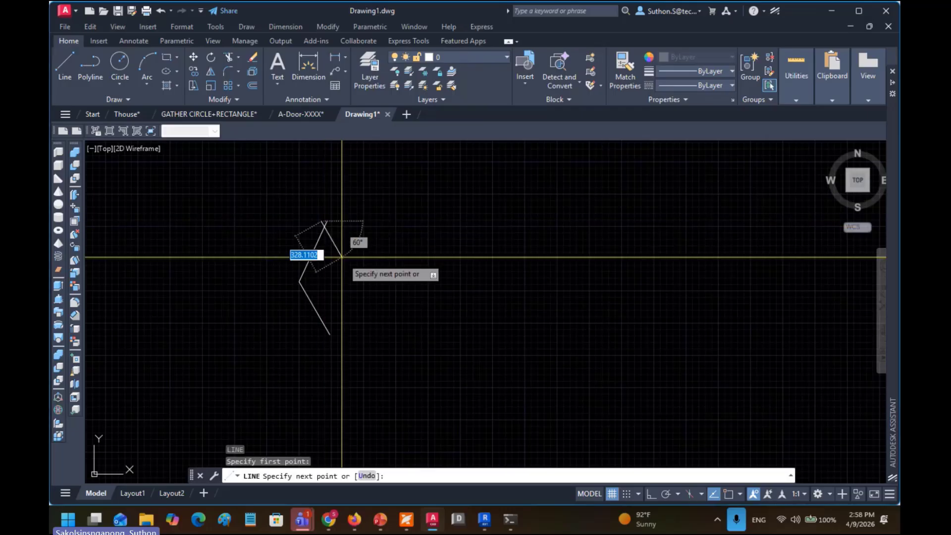
{"action": "left_click", "coordinate": [355, 289]}
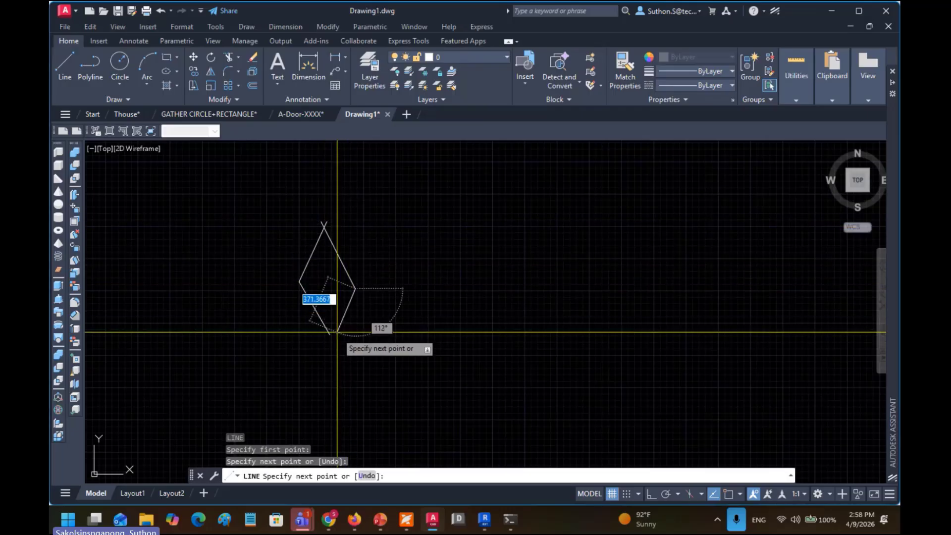
{"action": "left_click", "coordinate": [336, 335]}
{"action": "key", "text": "Return"}
{"action": "scroll", "coordinate": [357, 318], "scroll_direction": "up", "scroll_amount": 4}
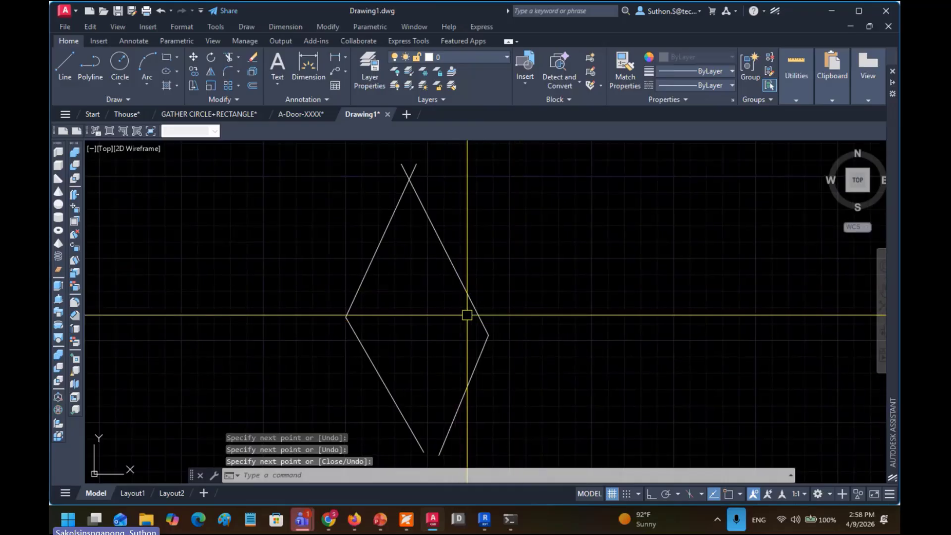
{"action": "left_click_drag", "start_coordinate": [501, 323], "coordinate": [453, 294]}
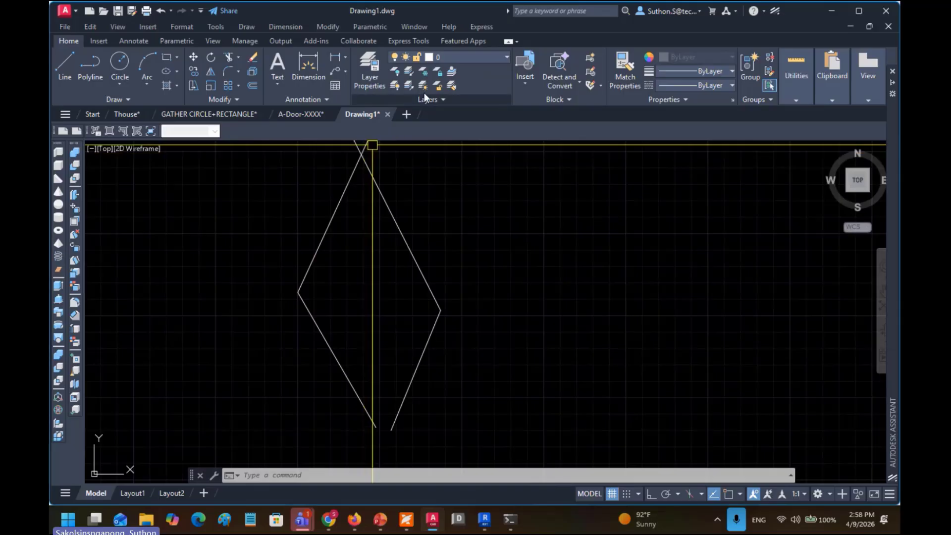
{"action": "left_click", "coordinate": [239, 42]}
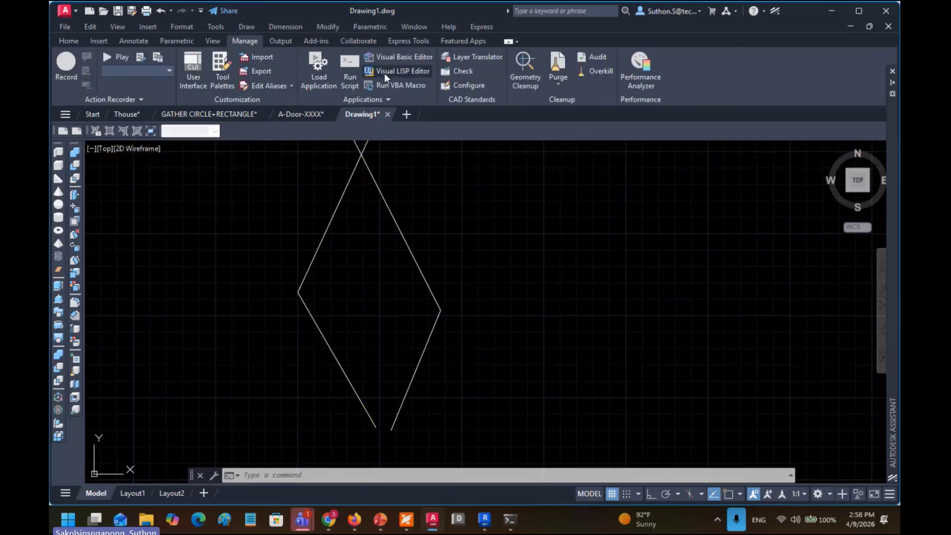
Step: Window-select the four rhombus lines in Geometry Cleanup and scan, finding two Absolute 120° errors
{"action": "left_click", "coordinate": [529, 85]}
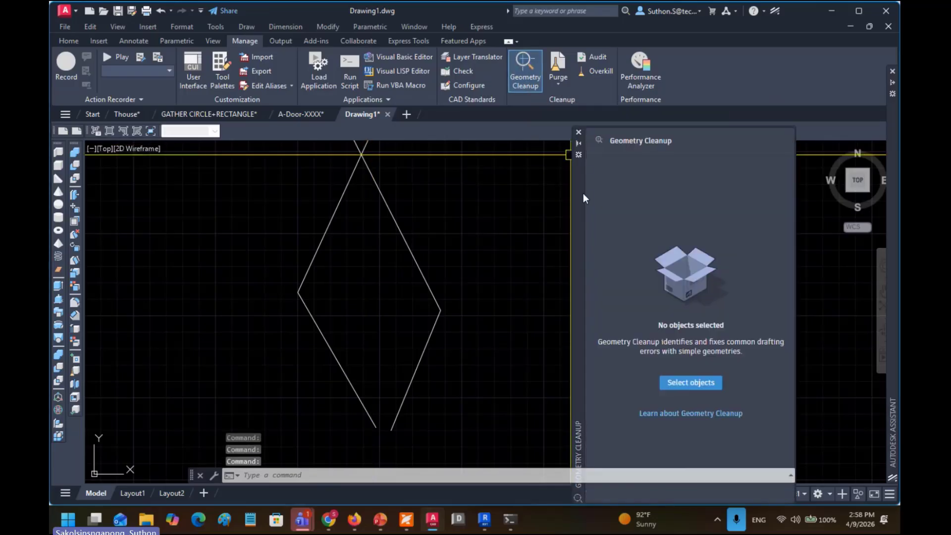
{"action": "left_click_drag", "start_coordinate": [582, 193], "coordinate": [500, 168]}
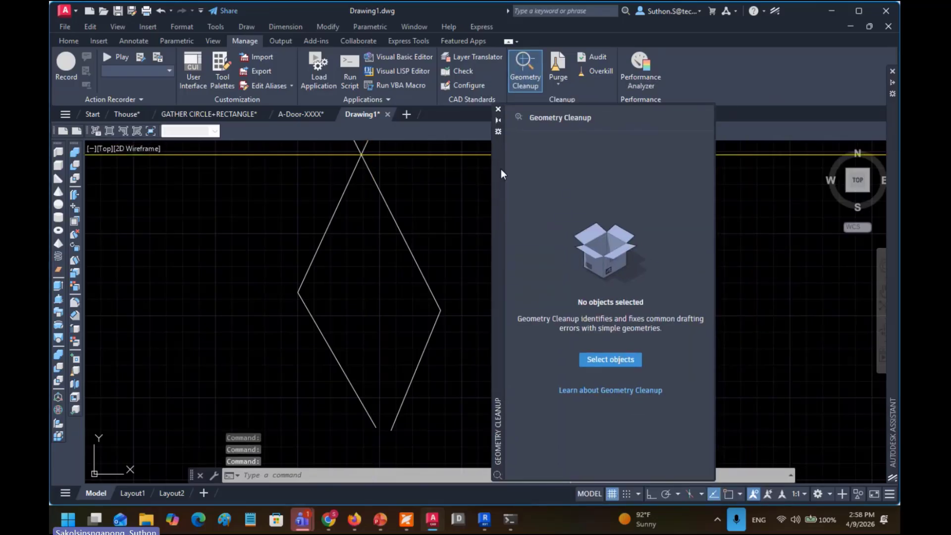
{"action": "left_click", "coordinate": [611, 360]}
{"action": "left_click", "coordinate": [478, 192]}
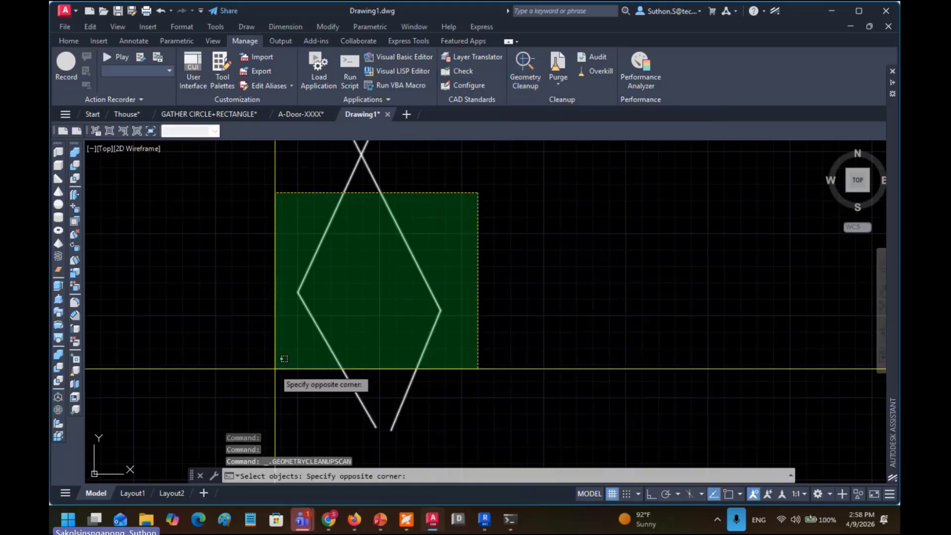
{"action": "left_click", "coordinate": [277, 363]}
{"action": "key", "text": "Return"}
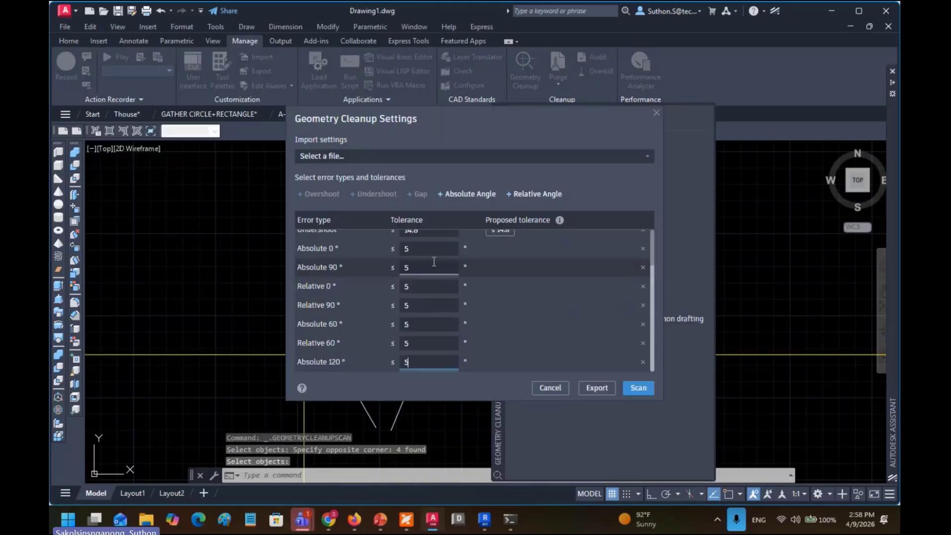
{"action": "left_click", "coordinate": [636, 389]}
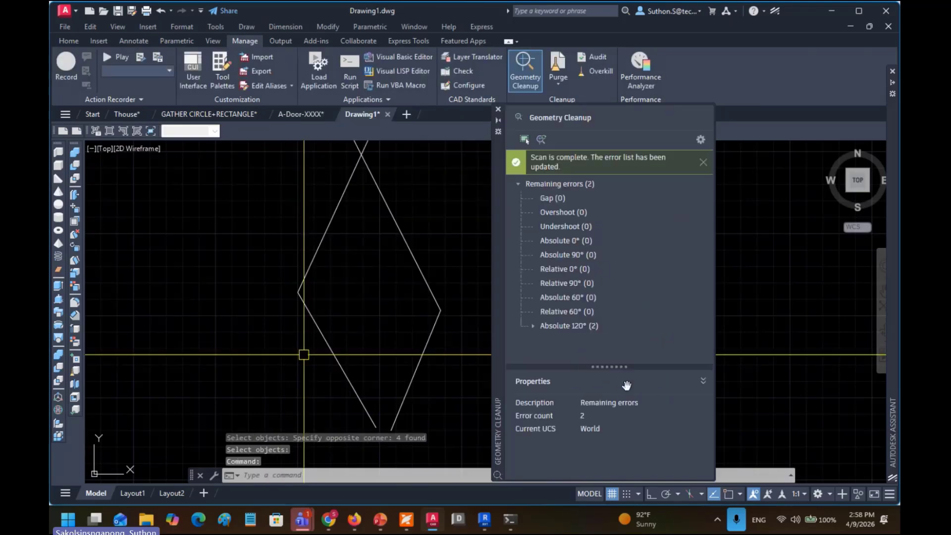
Step: Fix one Absolute 120° angle error with Fix 1: Rotate at midpoint, leaving one error
{"action": "left_click", "coordinate": [576, 327]}
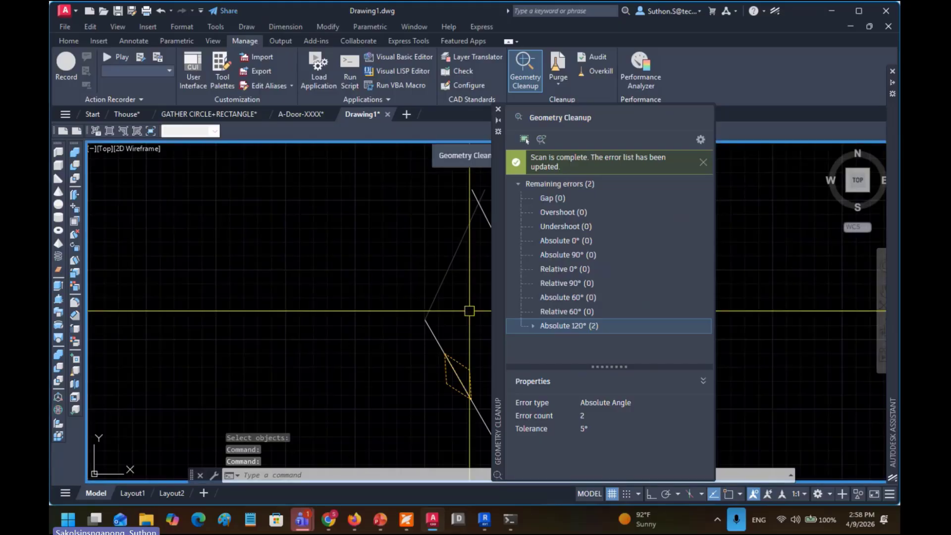
{"action": "left_click_drag", "start_coordinate": [455, 305], "coordinate": [262, 290]}
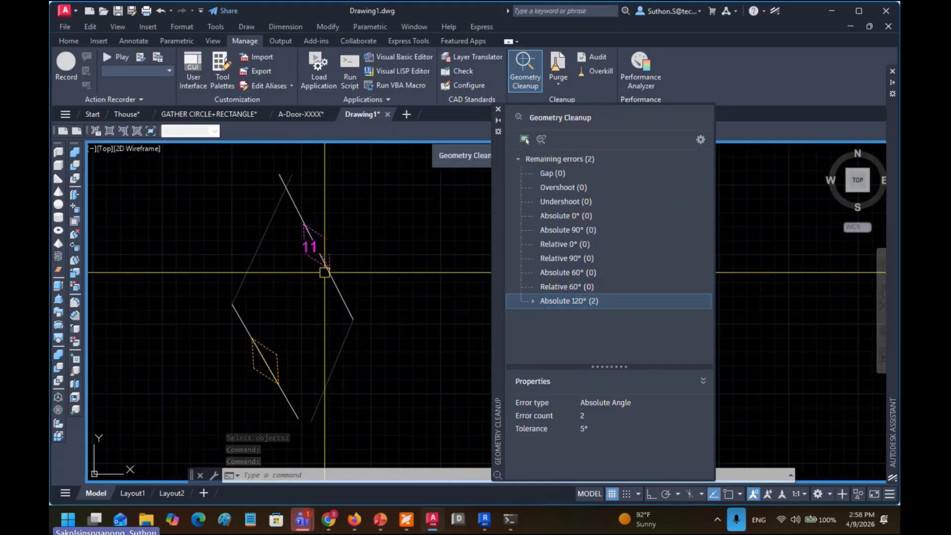
{"action": "left_click", "coordinate": [320, 251]}
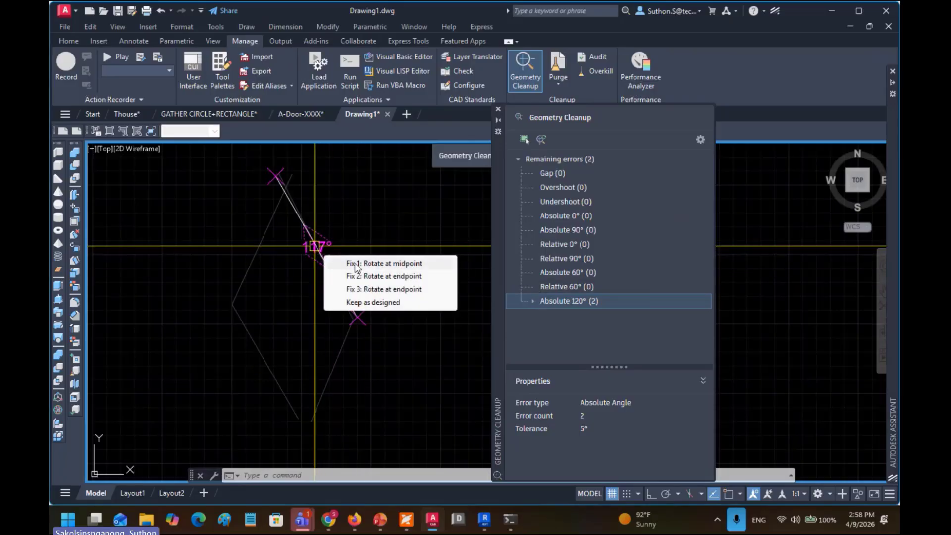
{"action": "left_click", "coordinate": [375, 277]}
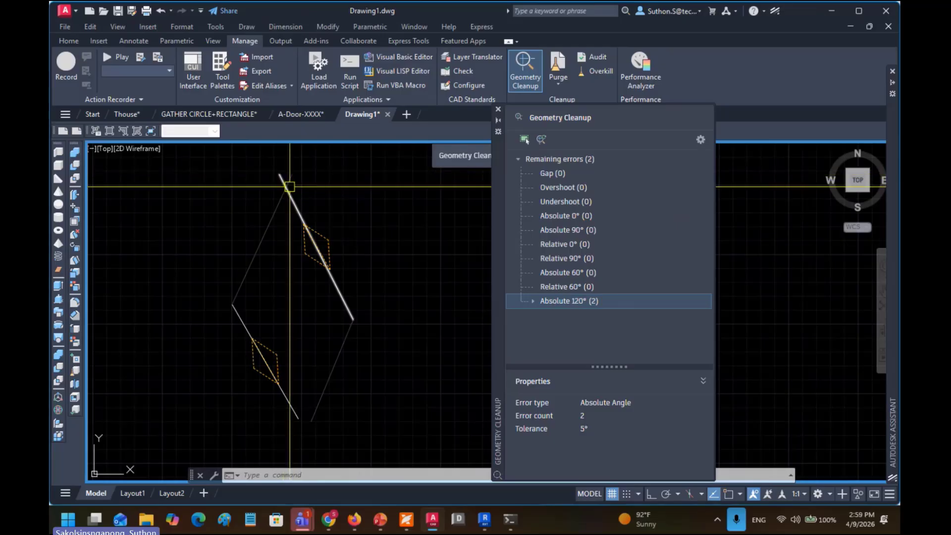
{"action": "mouse_move", "coordinate": [317, 251]}
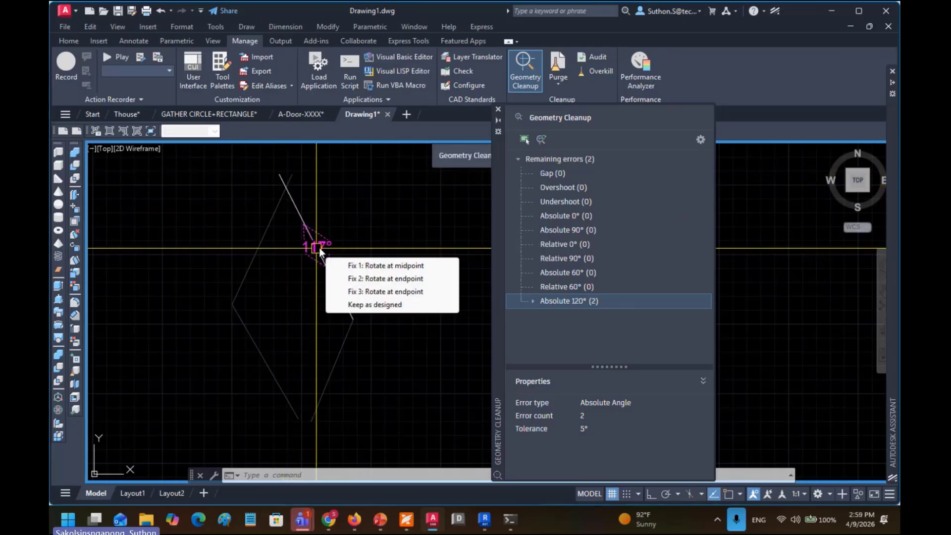
{"action": "left_click", "coordinate": [363, 292]}
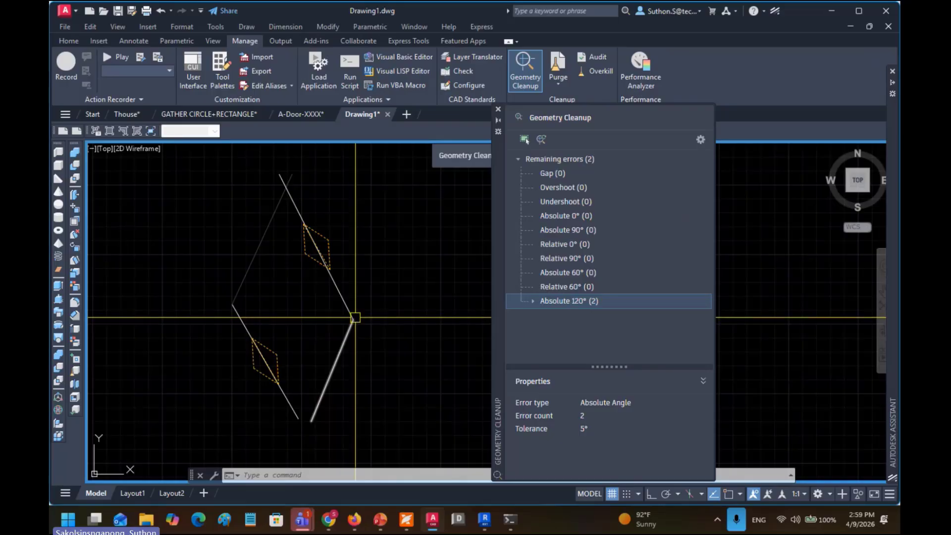
{"action": "left_click", "coordinate": [322, 254]}
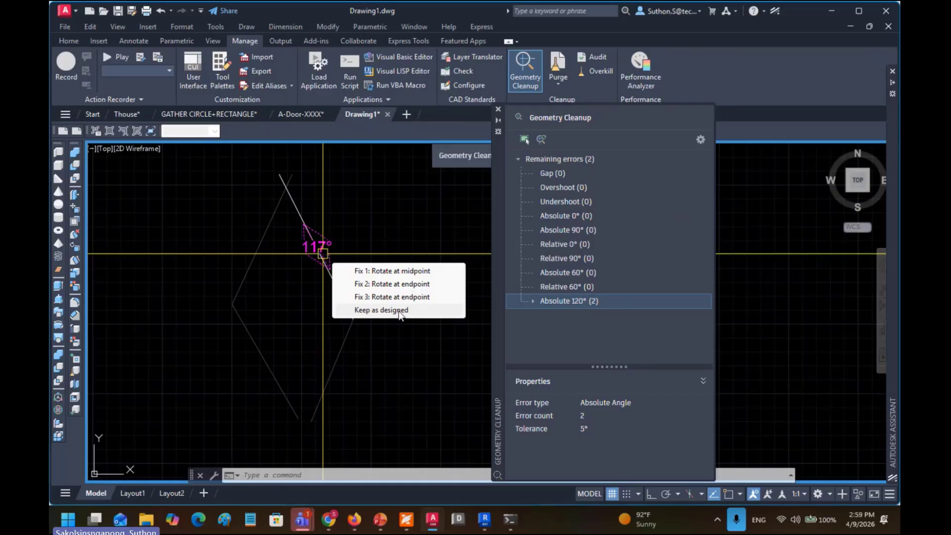
{"action": "left_click", "coordinate": [389, 276]}
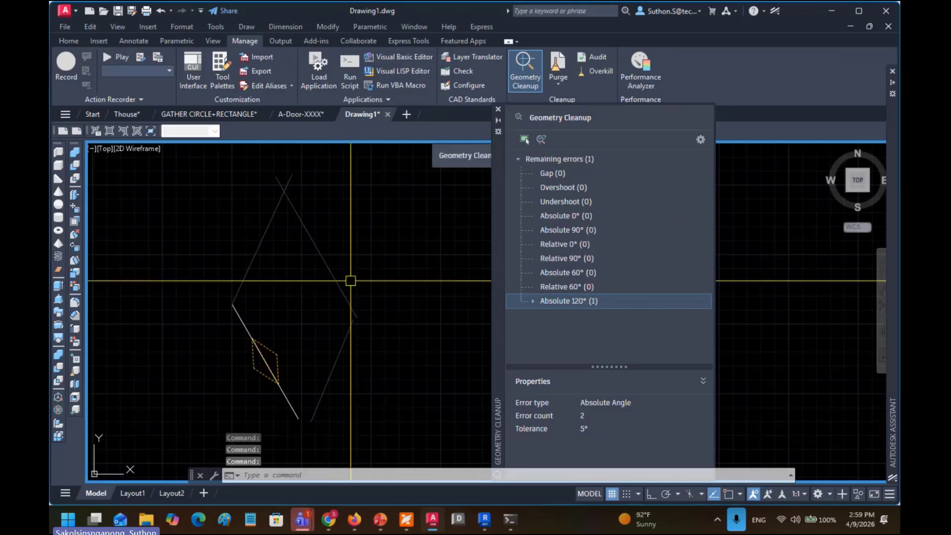
Step: Draw a horizontal reference line with Ortho (F8) to the right of the rhombus
{"action": "left_click", "coordinate": [333, 266]}
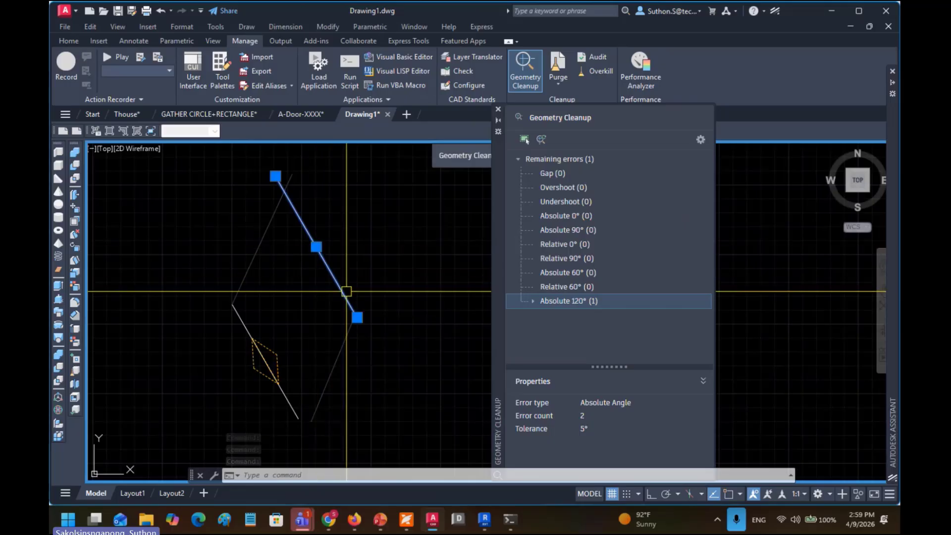
{"action": "left_click_drag", "start_coordinate": [395, 308], "coordinate": [311, 291]}
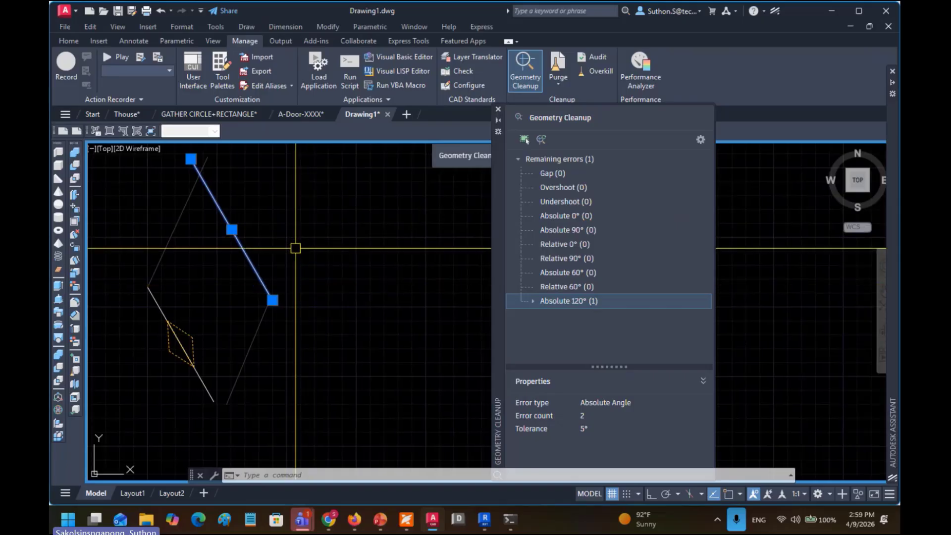
{"action": "type", "text": "l"}
{"action": "key", "text": "Return"}
{"action": "left_click", "coordinate": [230, 277]}
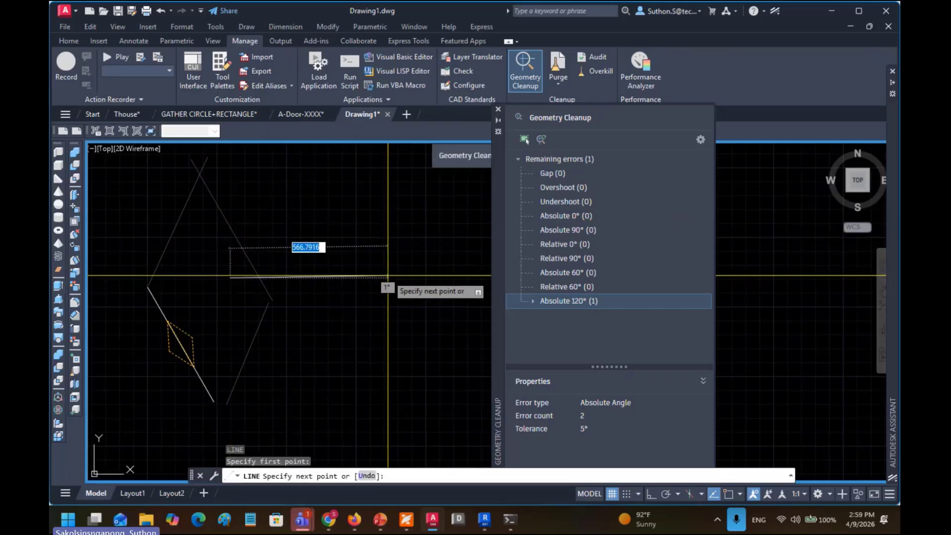
{"action": "key", "text": "F8"}
{"action": "key", "text": "Escape"}
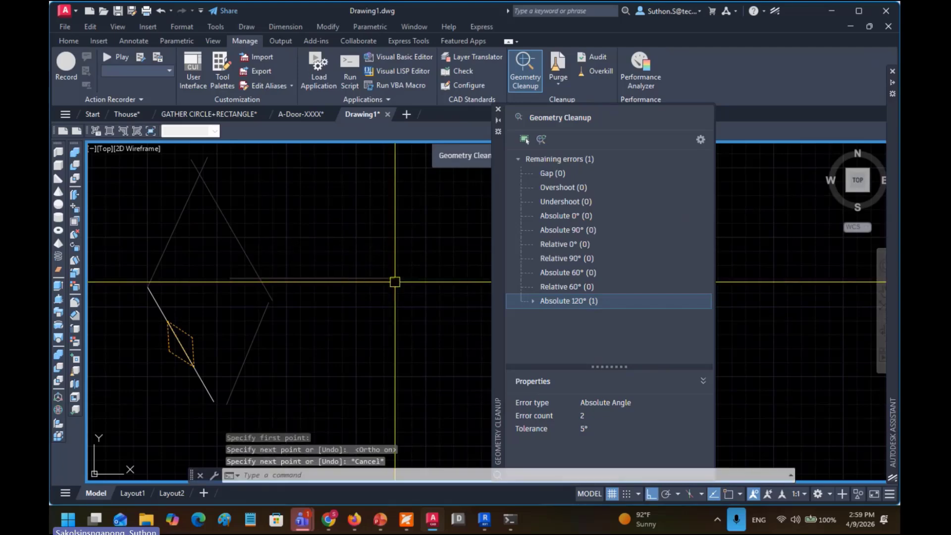
{"action": "left_click_drag", "start_coordinate": [312, 290], "coordinate": [389, 314]}
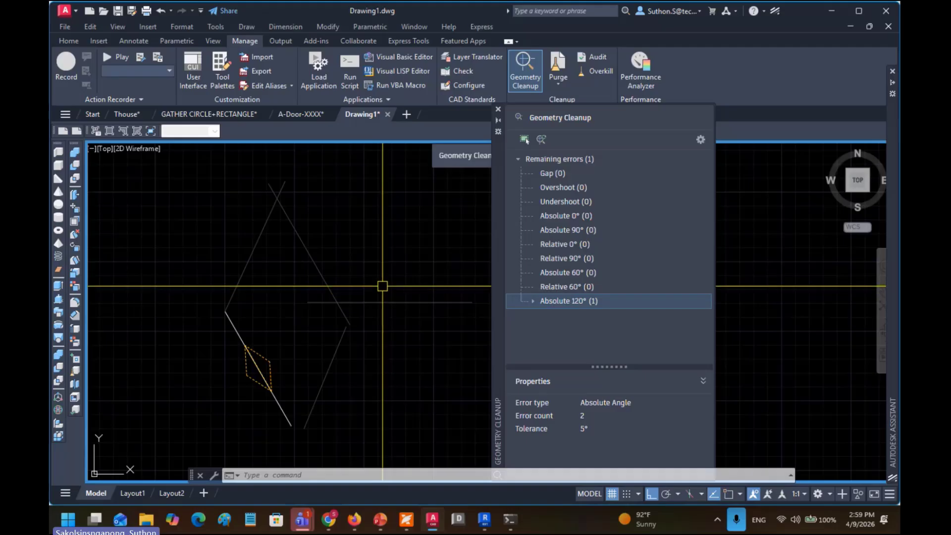
{"action": "left_click_drag", "start_coordinate": [384, 283], "coordinate": [346, 285]}
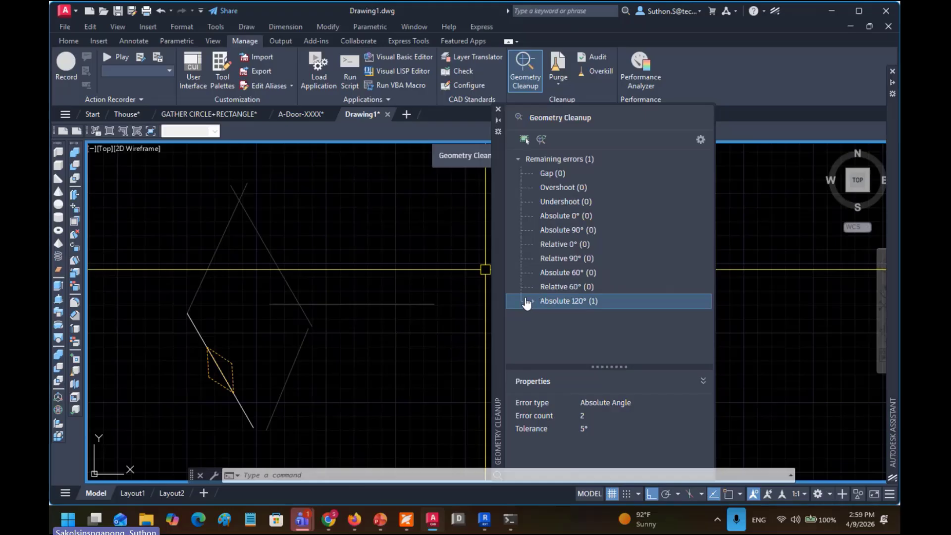
{"action": "left_click_drag", "start_coordinate": [399, 285], "coordinate": [360, 285]}
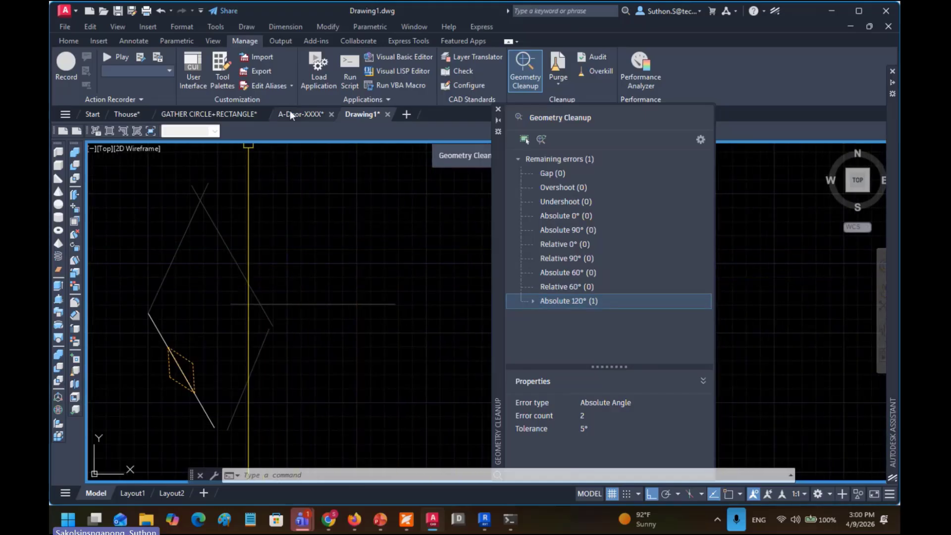
Step: Add an angular dimension between the upper-right edge and the horizontal line, showing 120°
{"action": "left_click", "coordinate": [133, 41]}
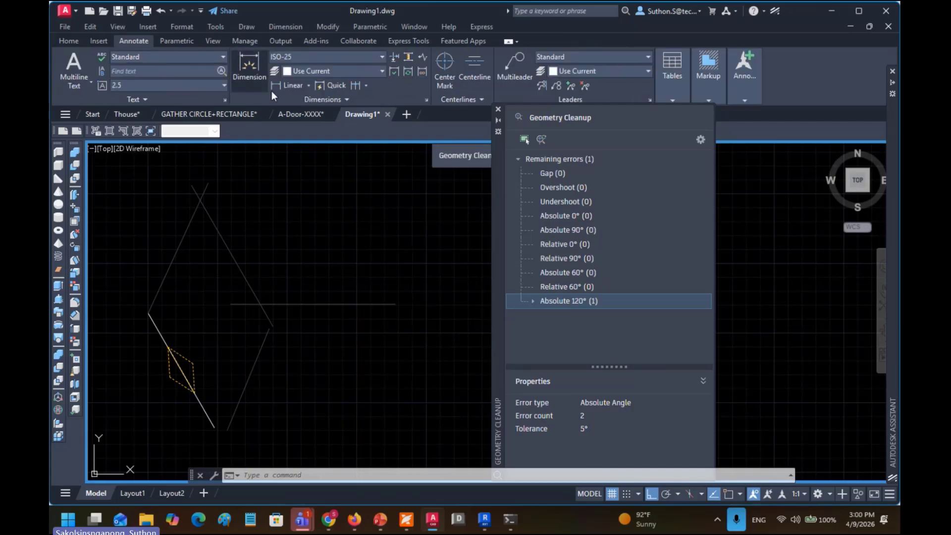
{"action": "left_click", "coordinate": [307, 85]}
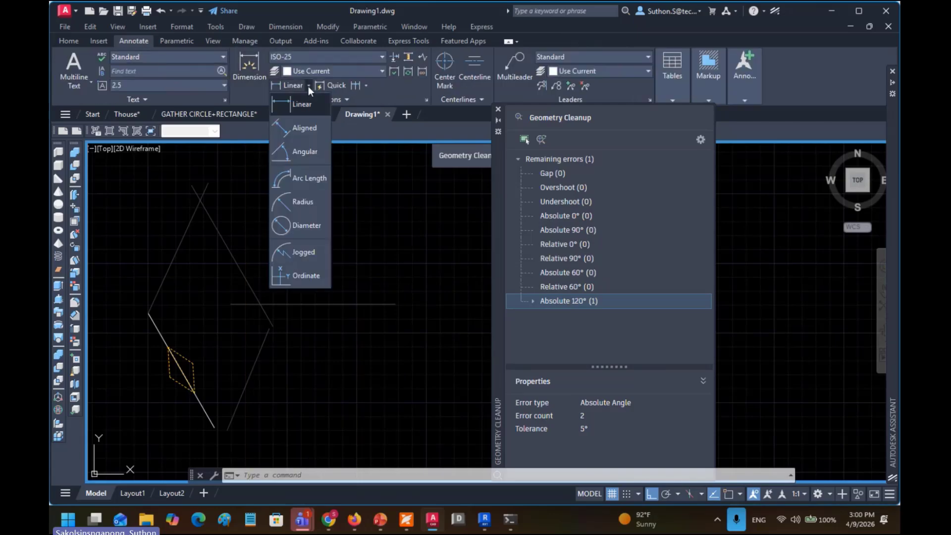
{"action": "left_click", "coordinate": [300, 149]}
{"action": "left_click", "coordinate": [235, 257]}
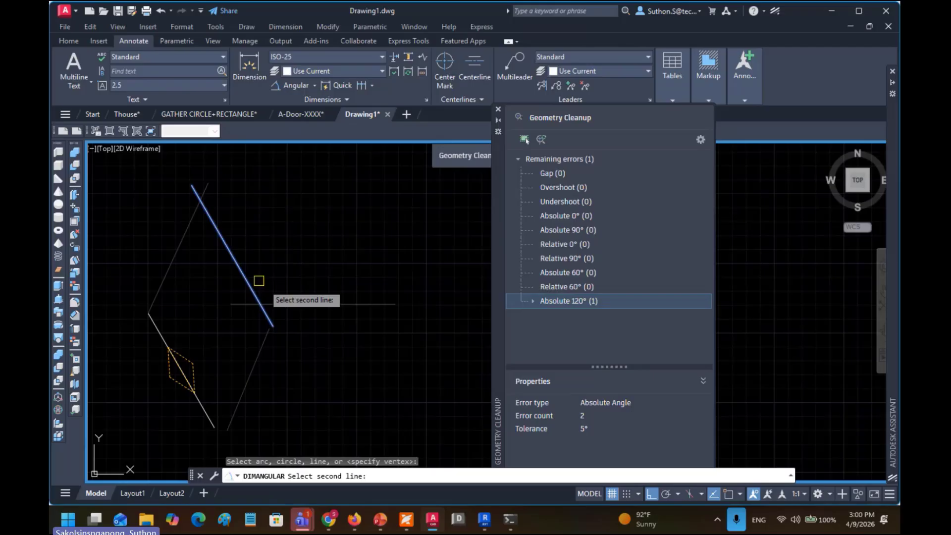
{"action": "left_click", "coordinate": [304, 306]}
{"action": "left_click", "coordinate": [267, 292]}
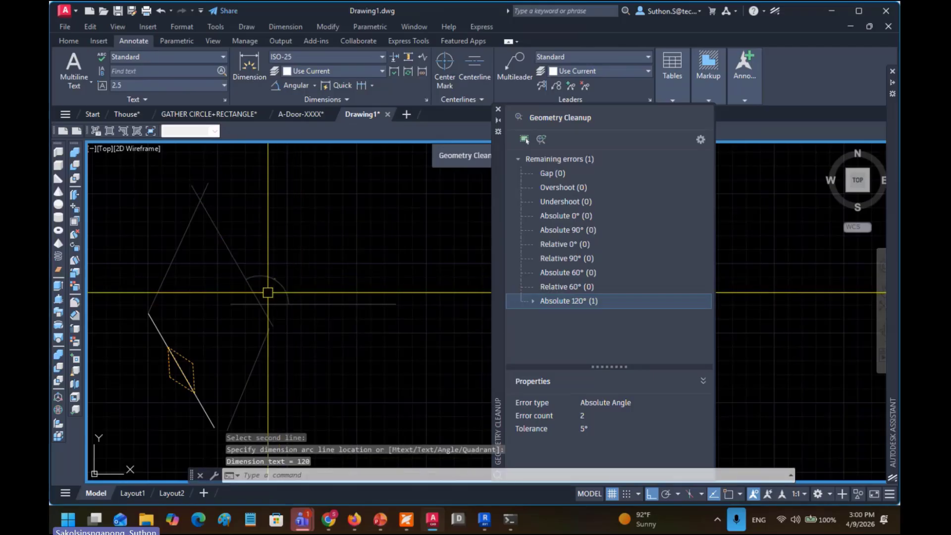
Step: Erase the temporary 120° angular dimension
{"action": "scroll", "coordinate": [267, 292], "scroll_direction": "up", "scroll_amount": 8}
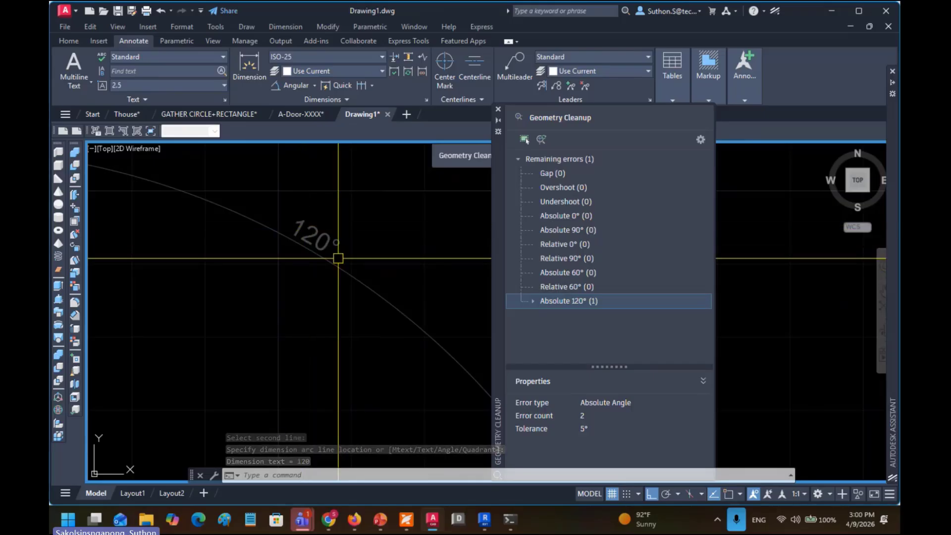
{"action": "left_click", "coordinate": [355, 226]}
{"action": "left_click", "coordinate": [297, 269]}
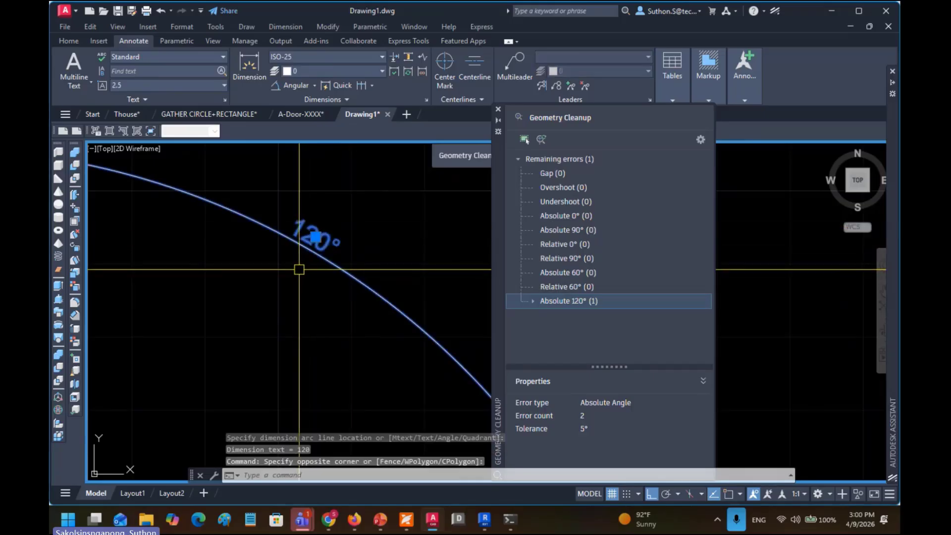
{"action": "key", "text": "Delete"}
Step: Open the fix choices for the remaining Absolute 120° error
{"action": "scroll", "coordinate": [299, 270], "scroll_direction": "down", "scroll_amount": 5}
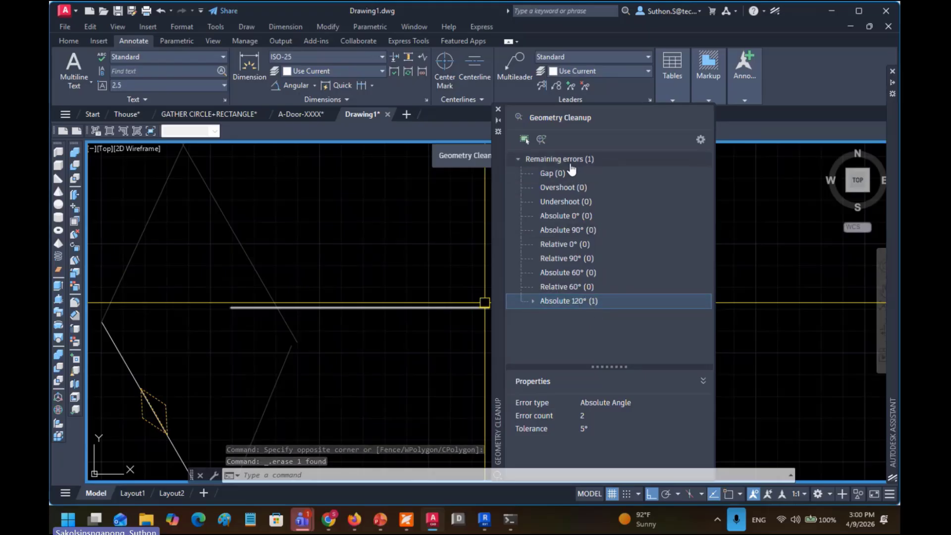
{"action": "left_click", "coordinate": [616, 302]}
{"action": "scroll", "coordinate": [314, 335], "scroll_direction": "up", "scroll_amount": 3}
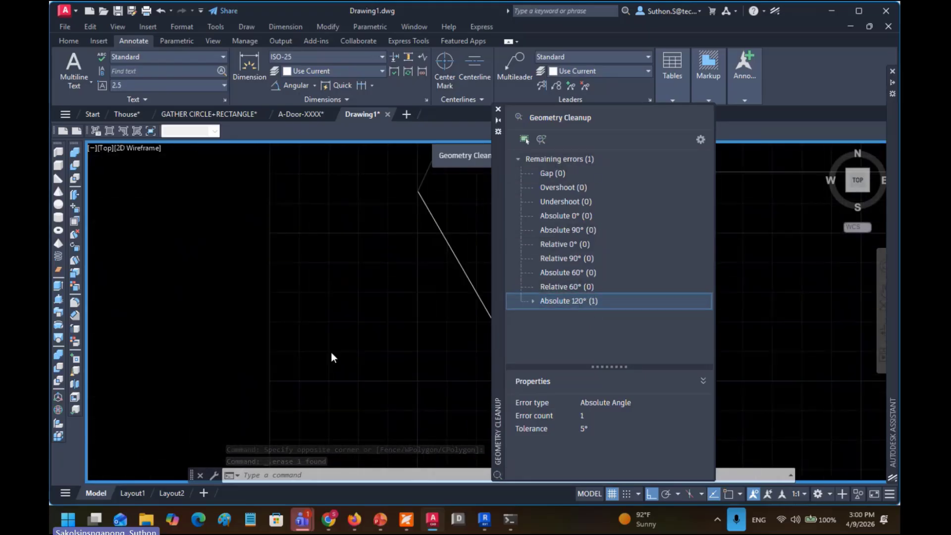
{"action": "left_click_drag", "start_coordinate": [433, 306], "coordinate": [225, 325]}
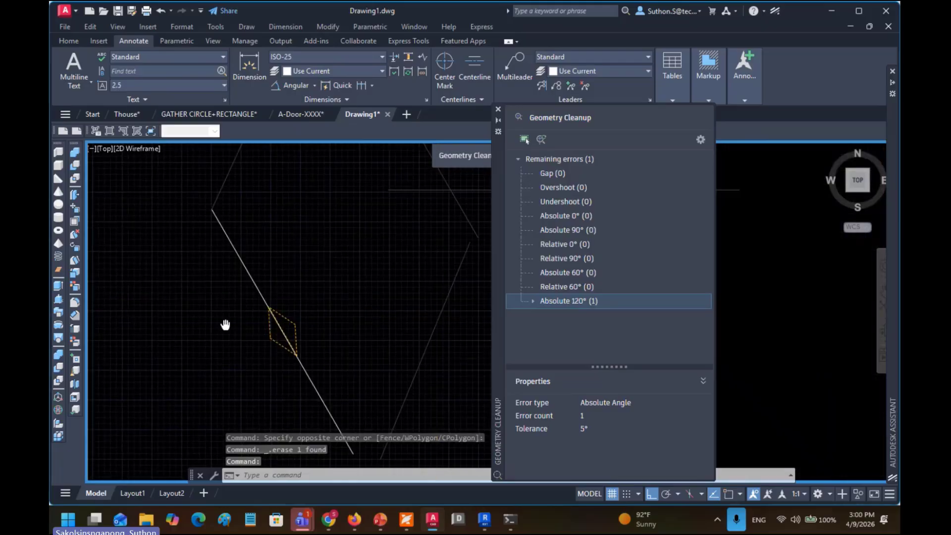
{"action": "left_click", "coordinate": [282, 334]}
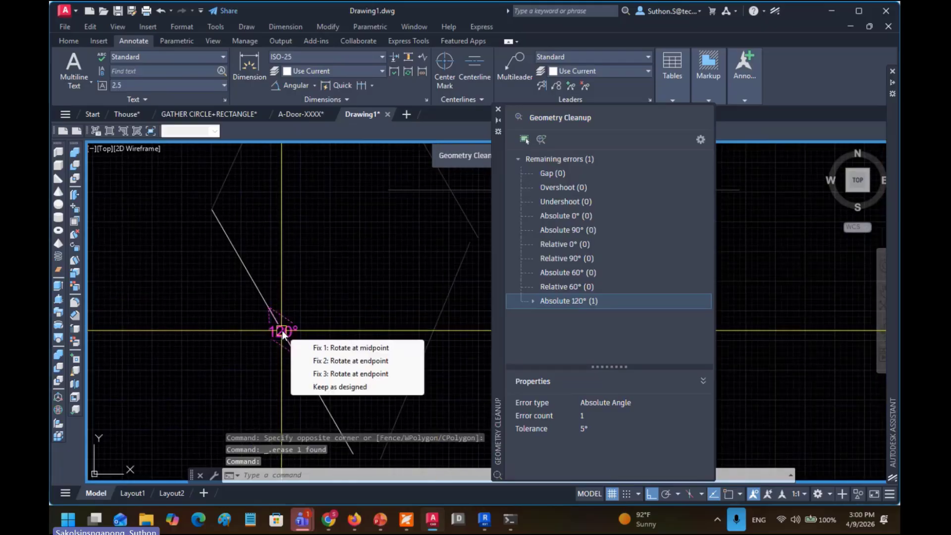
Step: Rotate the faulty edge about its midpoint, clearing the last Absolute 120° error
{"action": "left_click", "coordinate": [327, 348]}
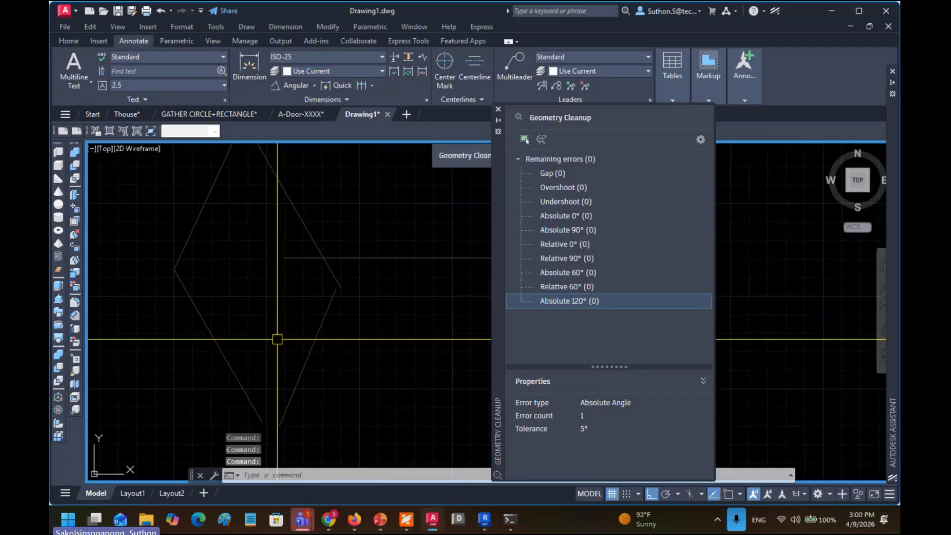
{"action": "left_click", "coordinate": [309, 232]}
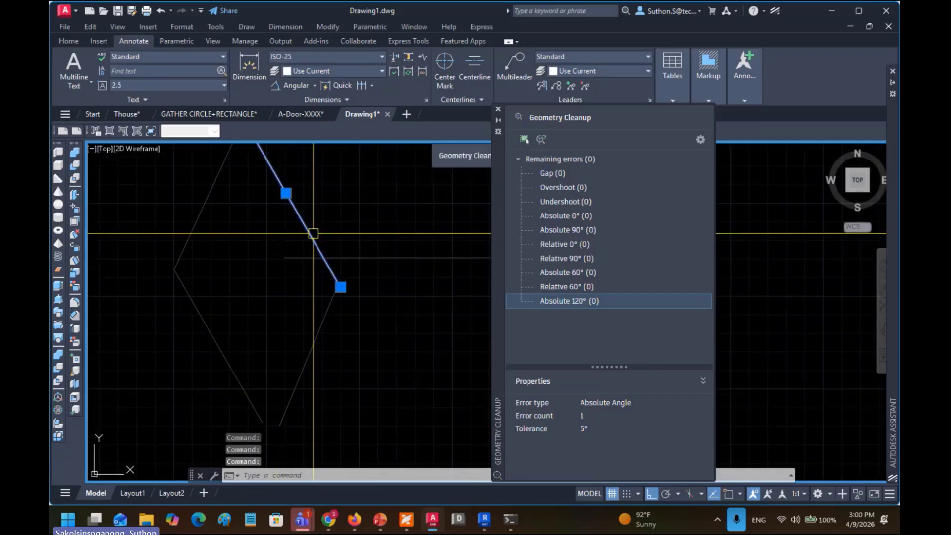
{"action": "left_click", "coordinate": [211, 348]}
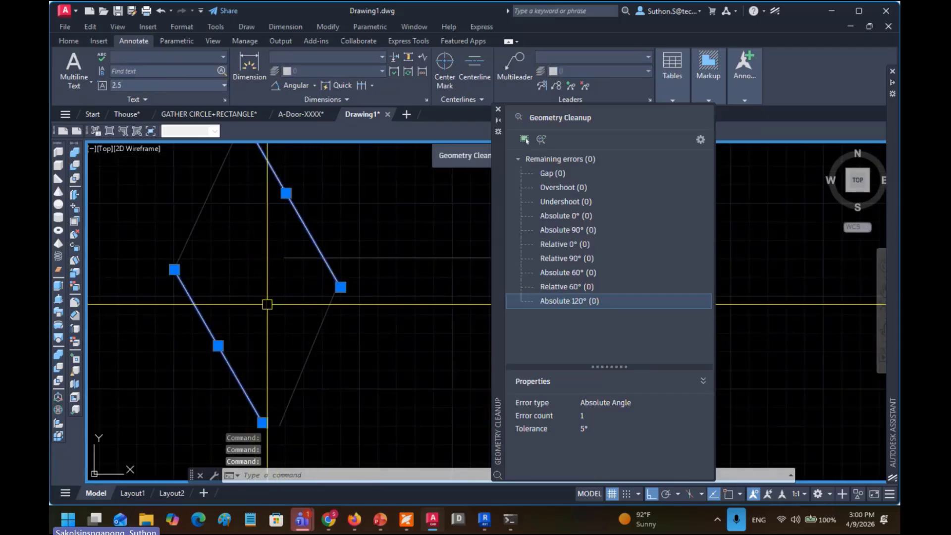
{"action": "left_click", "coordinate": [314, 339]}
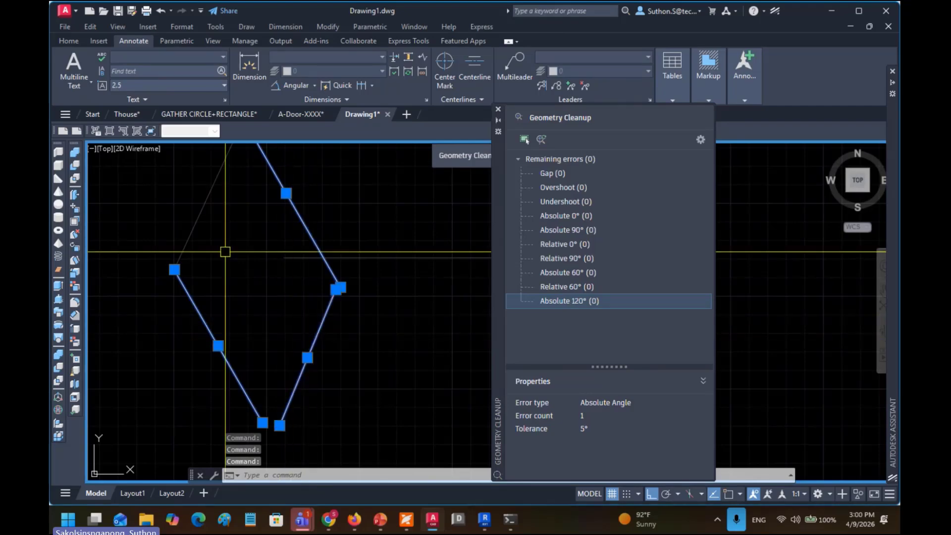
{"action": "left_click", "coordinate": [202, 211]}
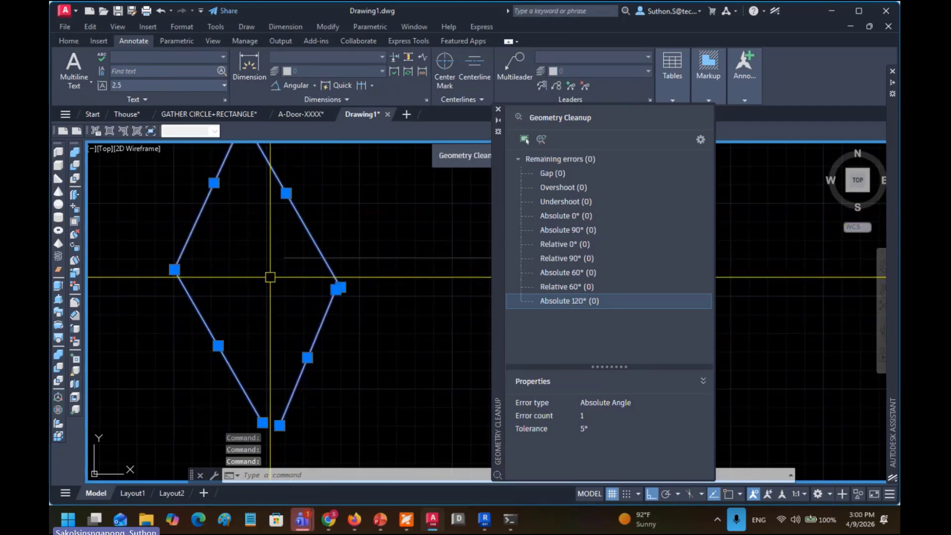
{"action": "key", "text": "Escape"}
{"action": "key", "text": "Escape"}
{"action": "key", "text": "Escape"}
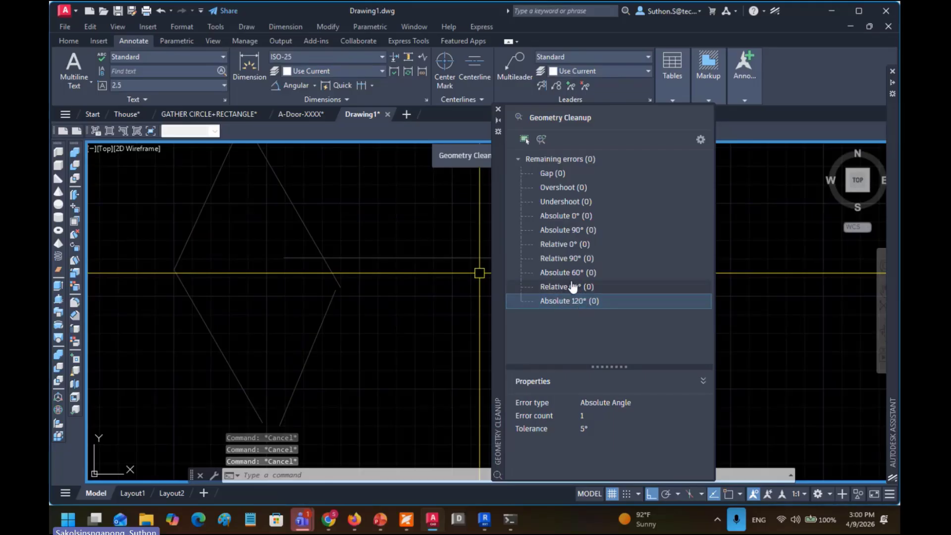
Step: Drag the lower-right edge's top endpoint down, leaving a gap at the right corner
{"action": "scroll", "coordinate": [391, 284], "scroll_direction": "down", "scroll_amount": 2}
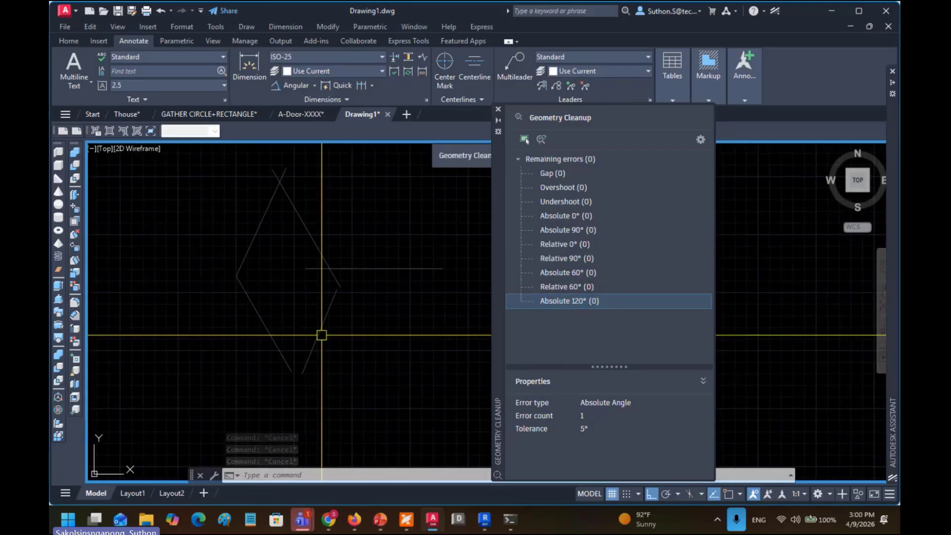
{"action": "left_click", "coordinate": [319, 328]}
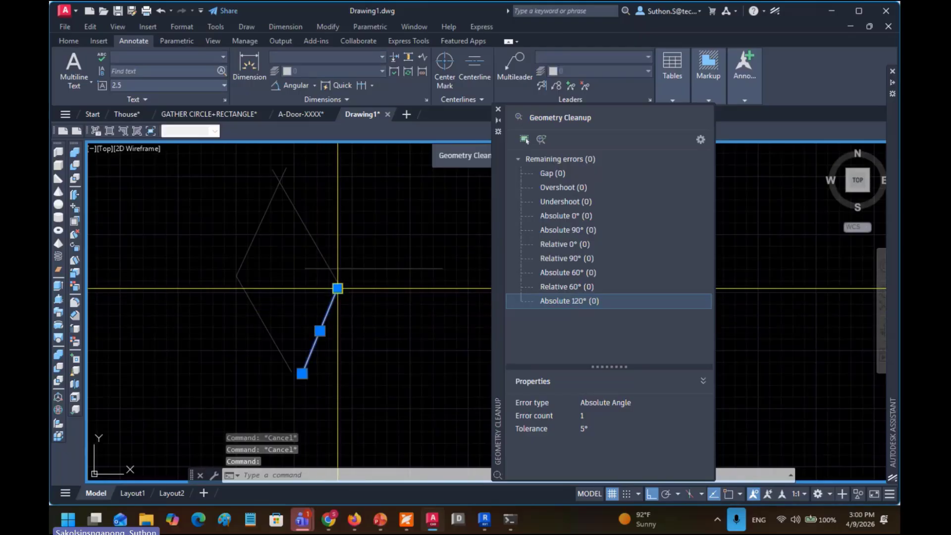
{"action": "left_click", "coordinate": [338, 288]}
{"action": "left_click", "coordinate": [350, 303]}
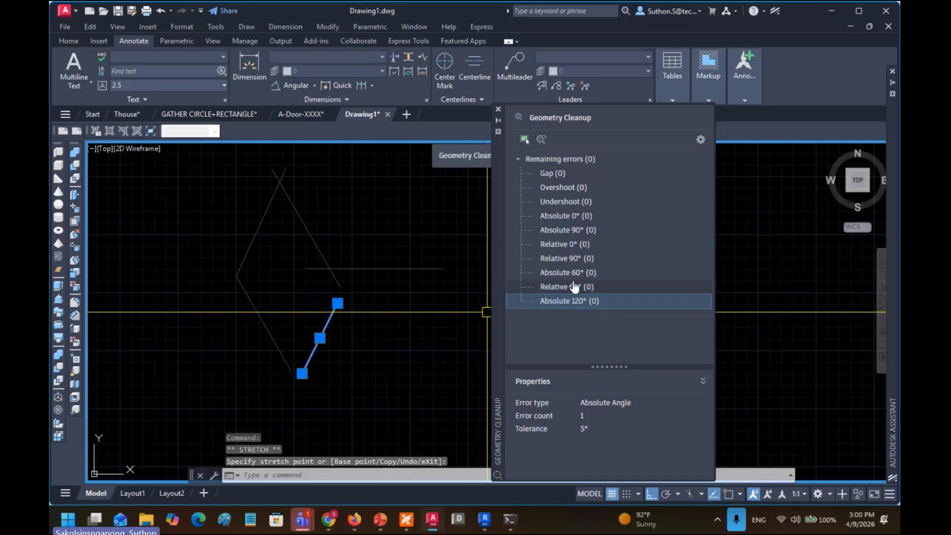
Step: Set the Geometry Cleanup gap tolerance to 500 and rescan, finding Gap (4) and Absolute 60° (1)
{"action": "left_click", "coordinate": [700, 140]}
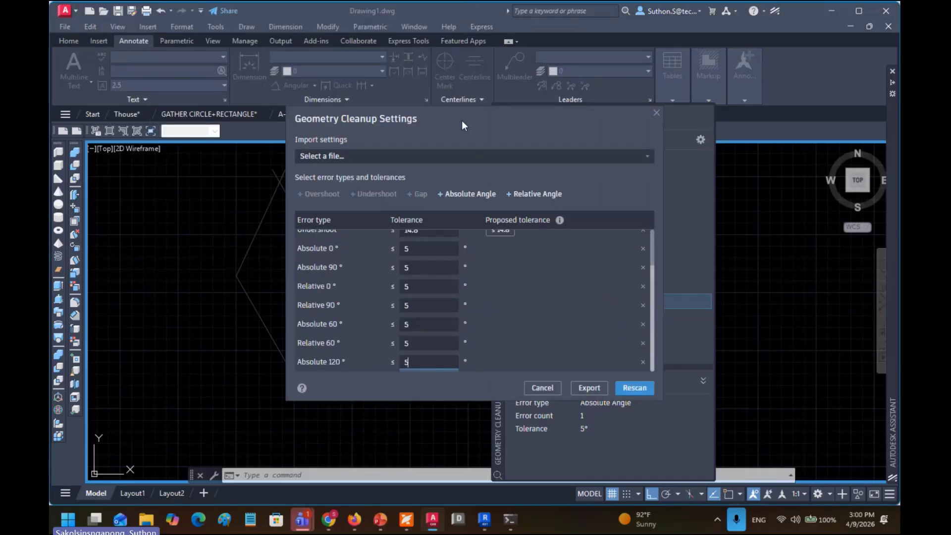
{"action": "left_click_drag", "start_coordinate": [478, 107], "coordinate": [613, 65]}
{"action": "scroll", "coordinate": [531, 231], "scroll_direction": "up", "scroll_amount": 3}
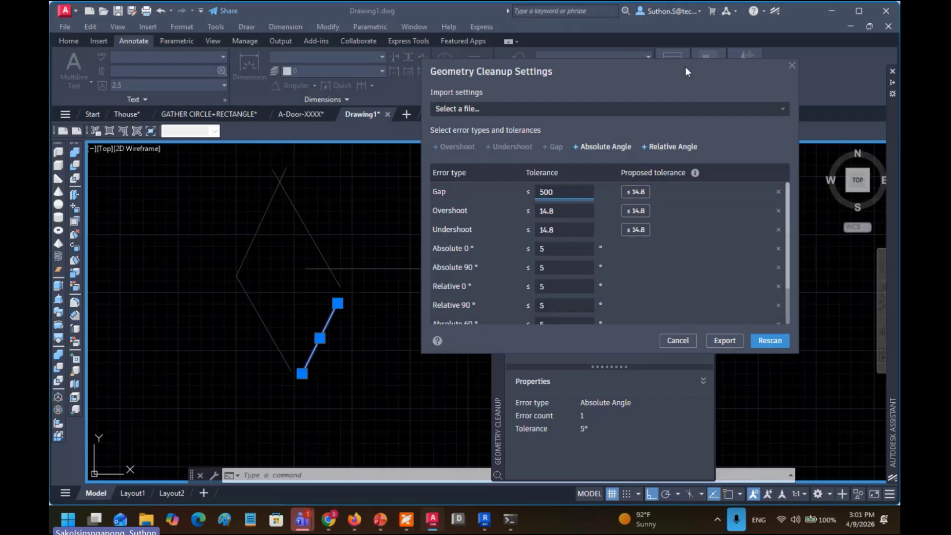
{"action": "left_click_drag", "start_coordinate": [685, 71], "coordinate": [518, 60]}
{"action": "left_click", "coordinate": [603, 333]}
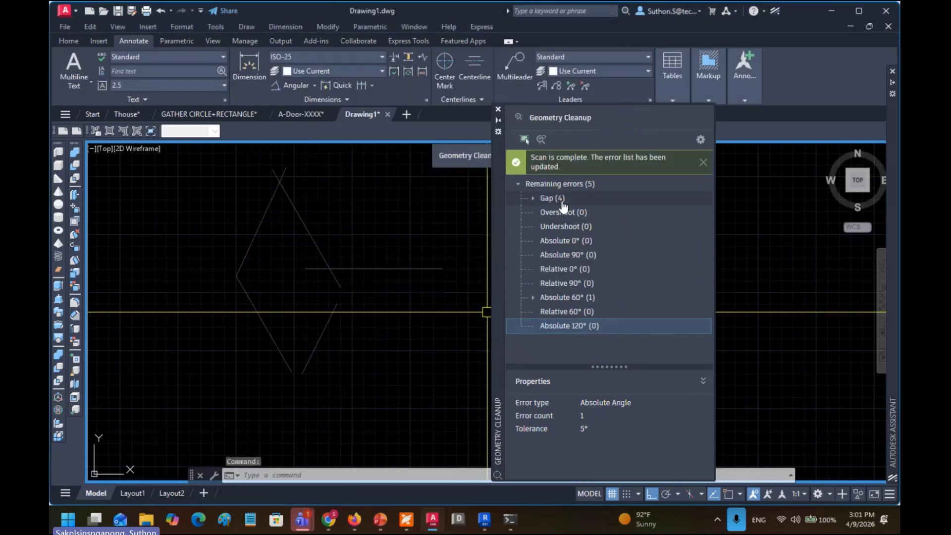
Step: Show the Gap (4) markers at the rhombus corners, then reopen the tolerance settings
{"action": "left_click", "coordinate": [563, 205]}
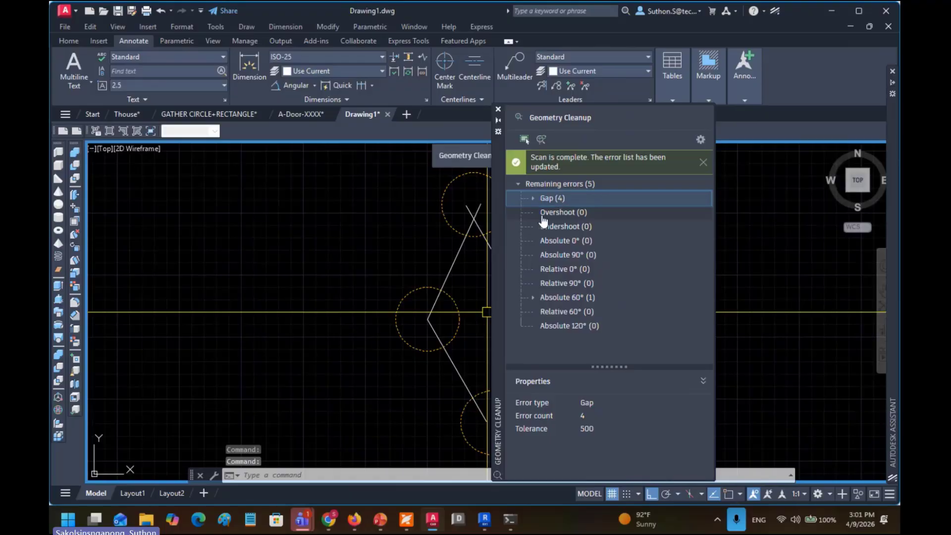
{"action": "left_click_drag", "start_coordinate": [458, 265], "coordinate": [303, 257]}
{"action": "scroll", "coordinate": [305, 256], "scroll_direction": "up", "scroll_amount": 2}
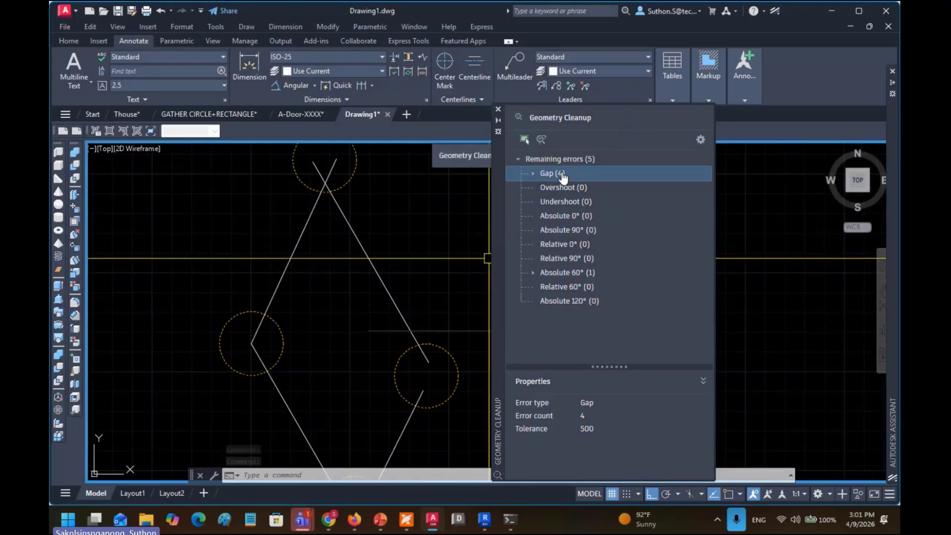
{"action": "left_click", "coordinate": [699, 139]}
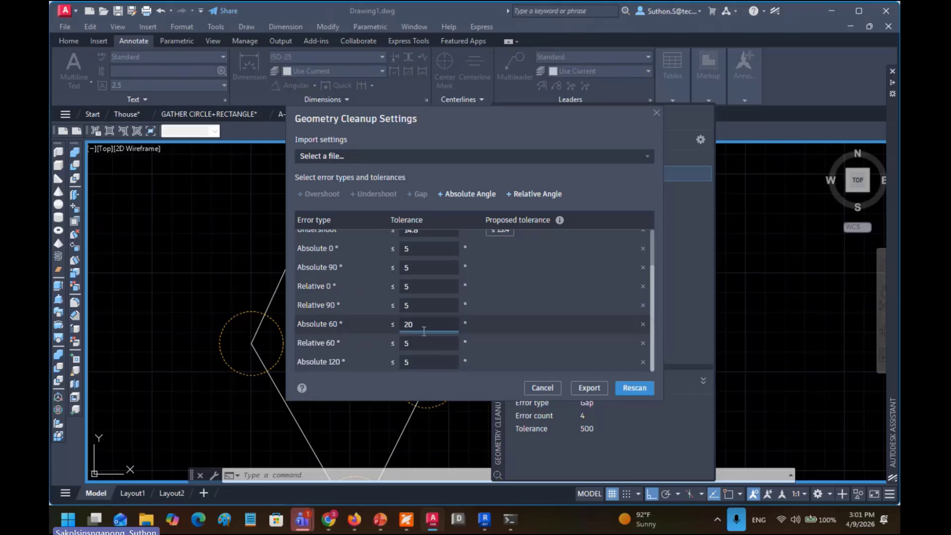
Step: Rescan with the Absolute 60° tolerance at 20 and review the two flagged 60° lines
{"action": "left_click", "coordinate": [634, 388]}
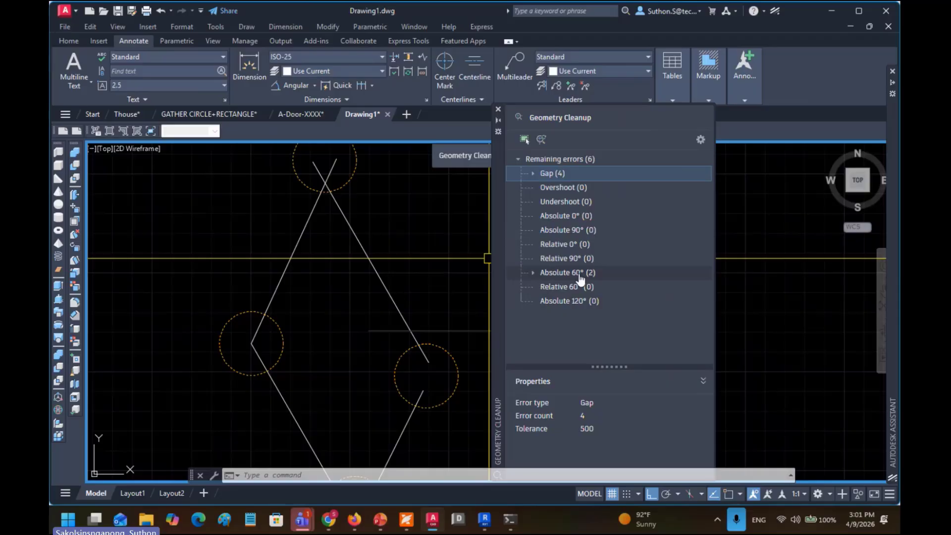
{"action": "left_click", "coordinate": [580, 277]}
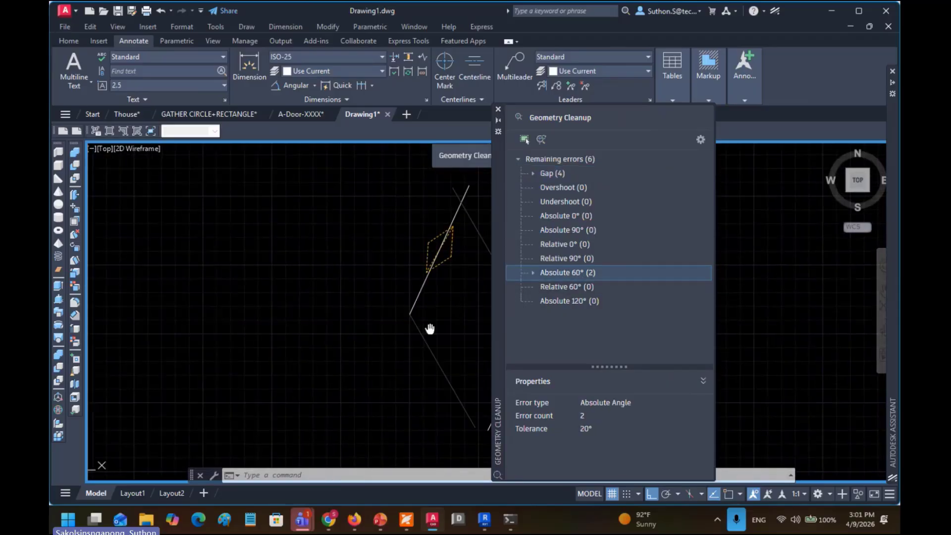
{"action": "left_click_drag", "start_coordinate": [430, 329], "coordinate": [263, 319]}
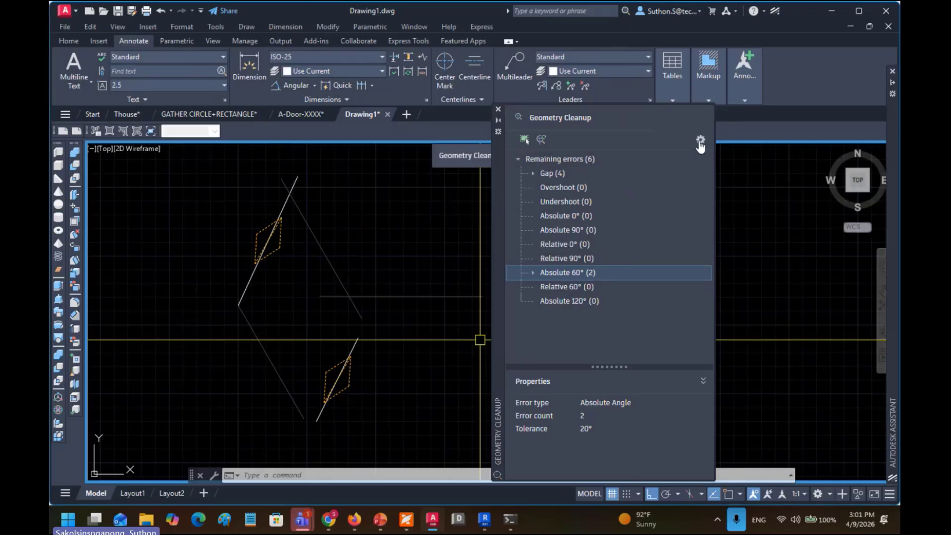
{"action": "left_click", "coordinate": [699, 140]}
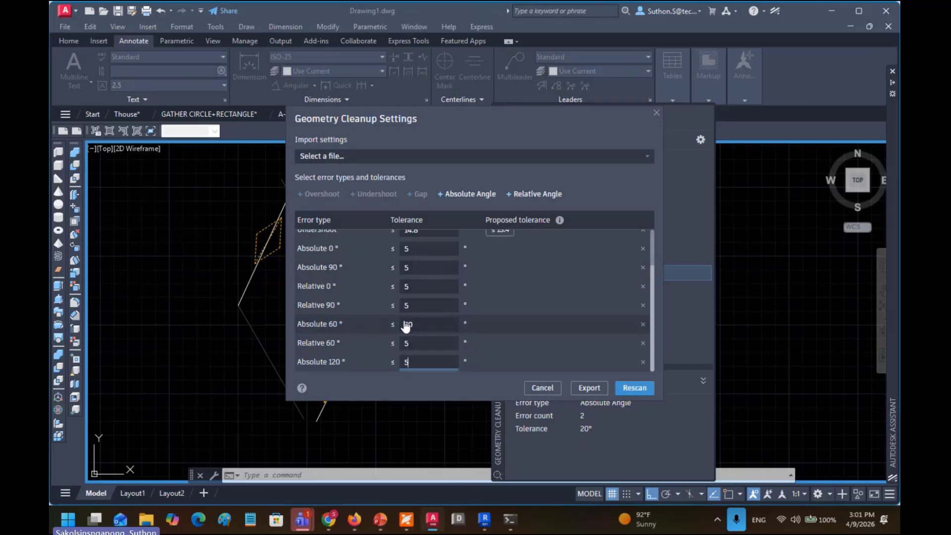
{"action": "left_click", "coordinate": [542, 387]}
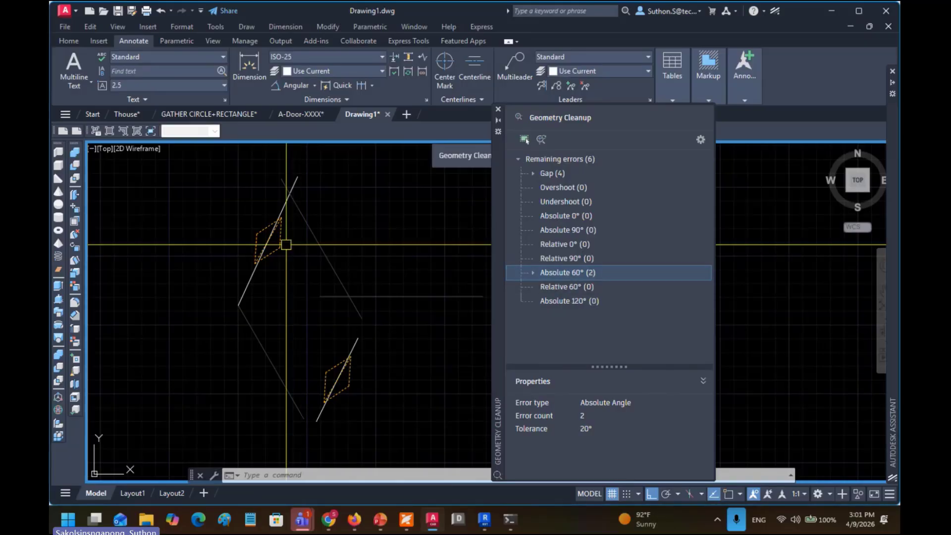
Step: Rotate both flagged 60° lines about their midpoints, bringing remaining errors to 0
{"action": "mouse_move", "coordinate": [271, 238]}
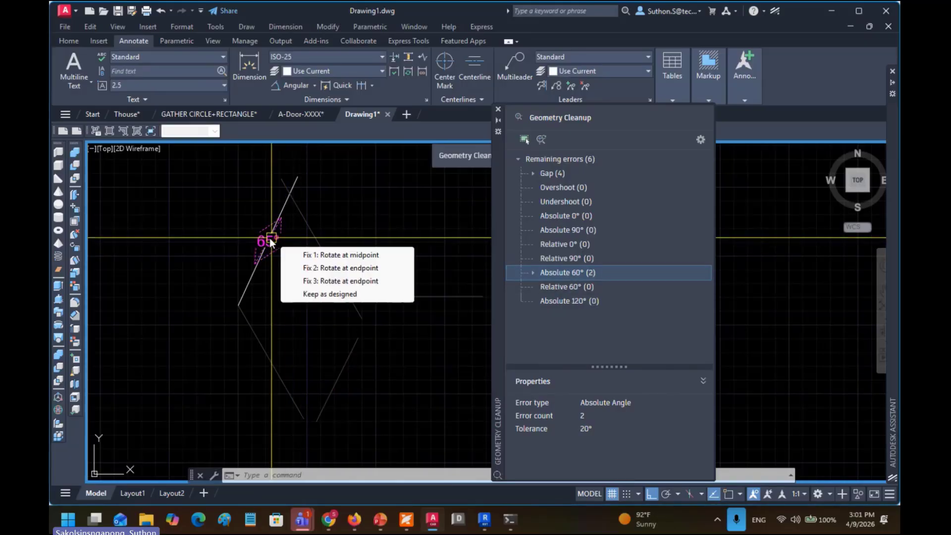
{"action": "left_click", "coordinate": [306, 255]}
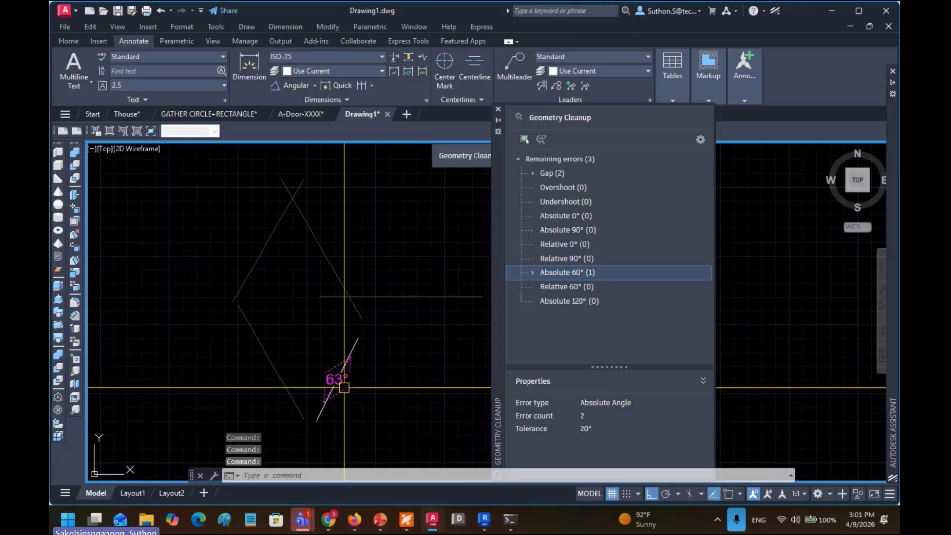
{"action": "mouse_move", "coordinate": [342, 385]}
{"action": "left_click", "coordinate": [379, 399]}
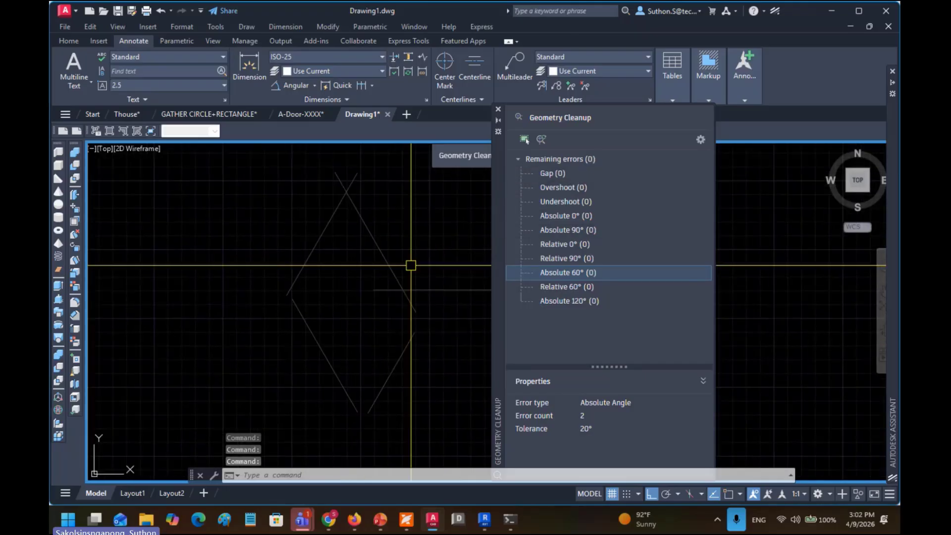
Step: Rescan the rhombus in Geometry Cleanup and list its four gap errors
{"action": "left_click", "coordinate": [700, 140]}
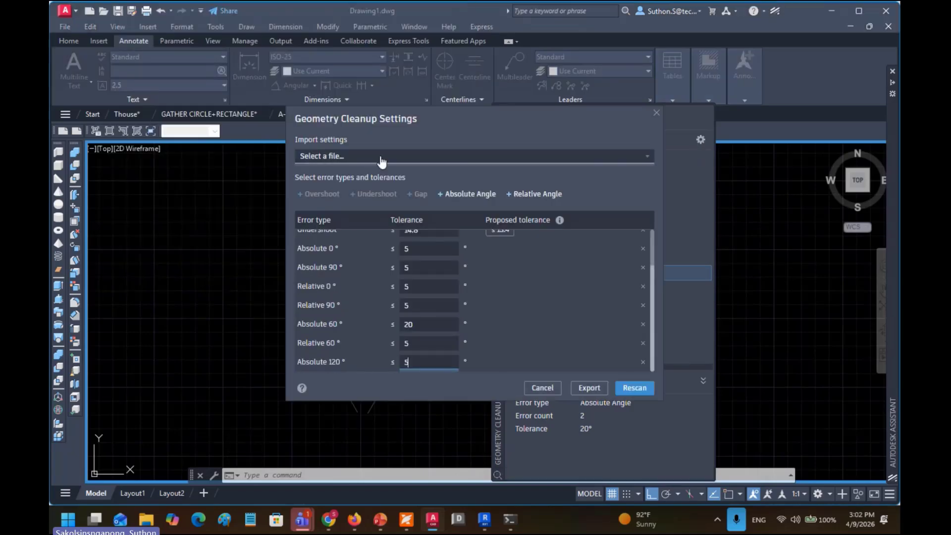
{"action": "scroll", "coordinate": [424, 236], "scroll_direction": "up", "scroll_amount": 1}
{"action": "scroll", "coordinate": [422, 239], "scroll_direction": "up", "scroll_amount": 1}
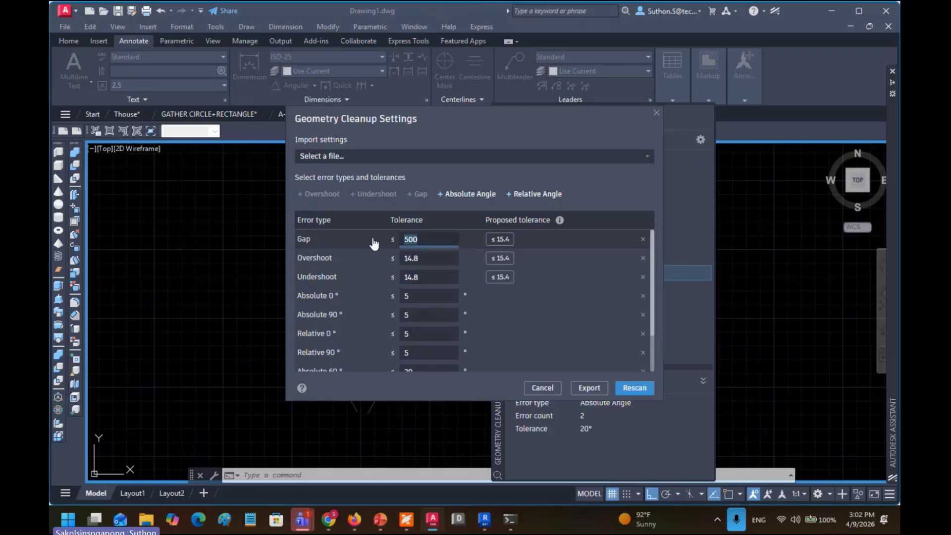
{"action": "left_click", "coordinate": [635, 388]}
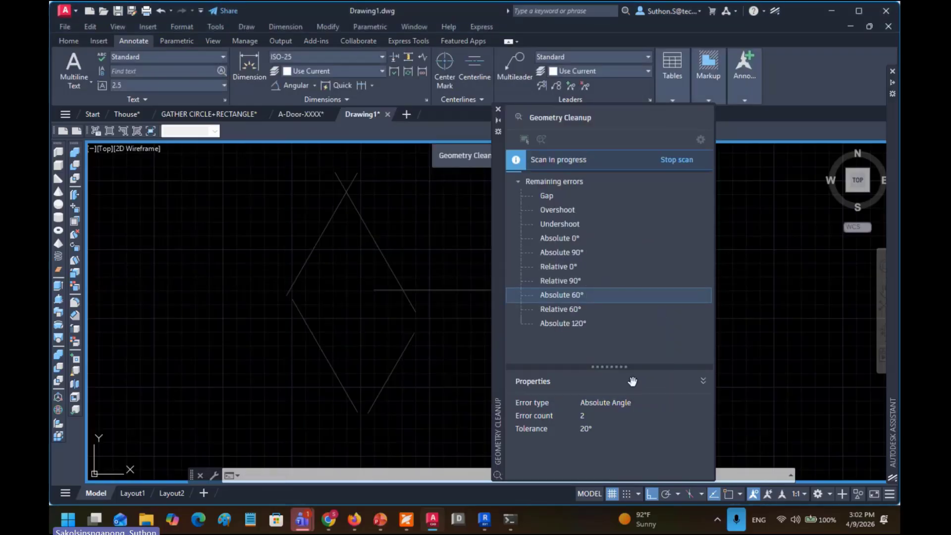
{"action": "left_click", "coordinate": [550, 198]}
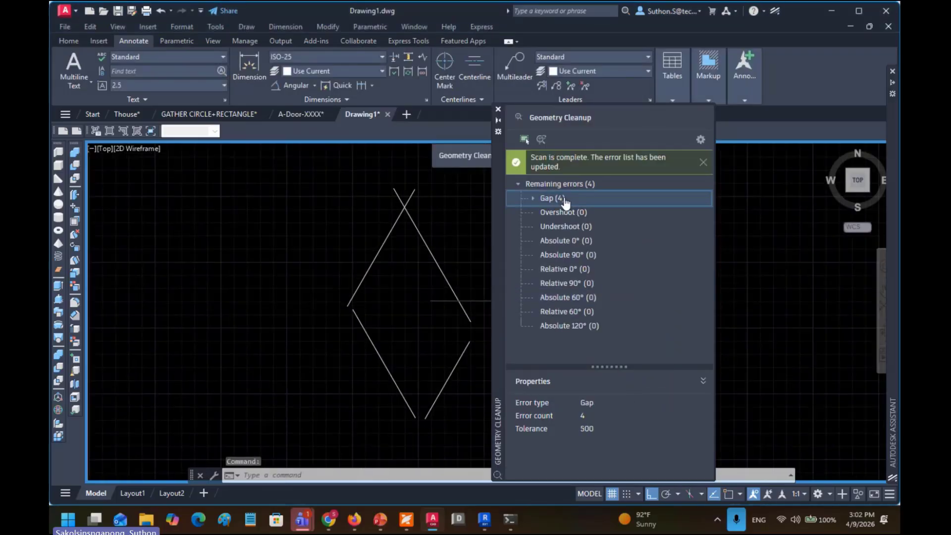
{"action": "left_click_drag", "start_coordinate": [263, 237], "coordinate": [224, 232]}
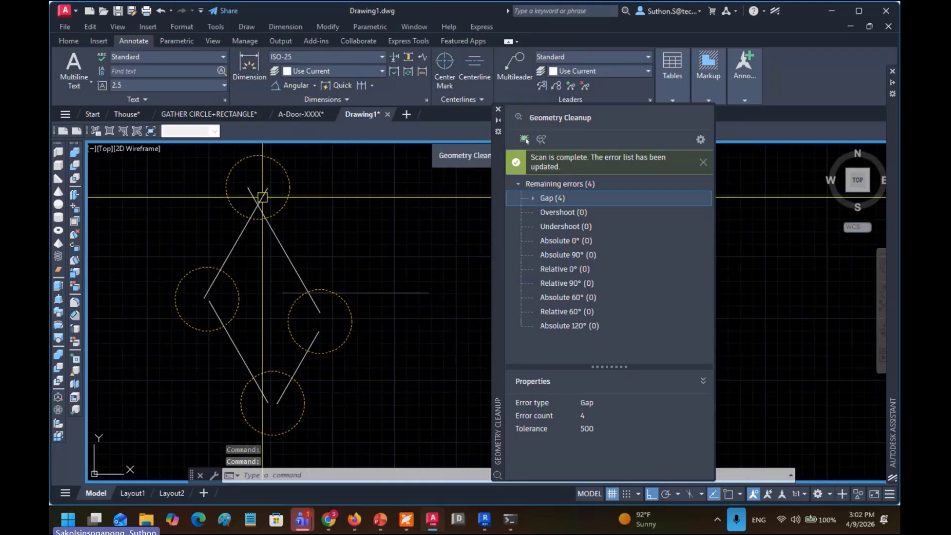
Step: Close the top, right, left and bottom gaps with Extend/Trim, then erase the stray horizontal line
{"action": "left_click", "coordinate": [277, 212]}
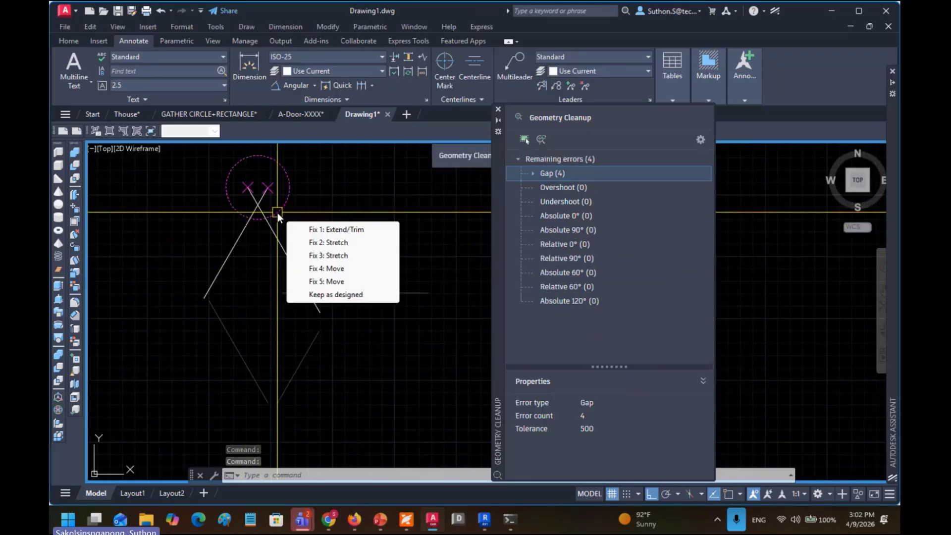
{"action": "left_click", "coordinate": [323, 230]}
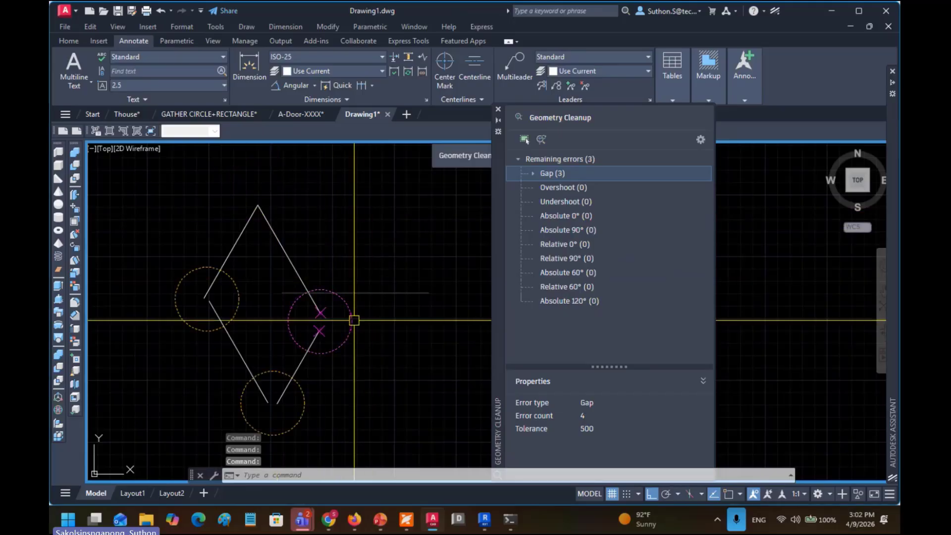
{"action": "mouse_move", "coordinate": [351, 319]}
{"action": "left_click", "coordinate": [411, 336]}
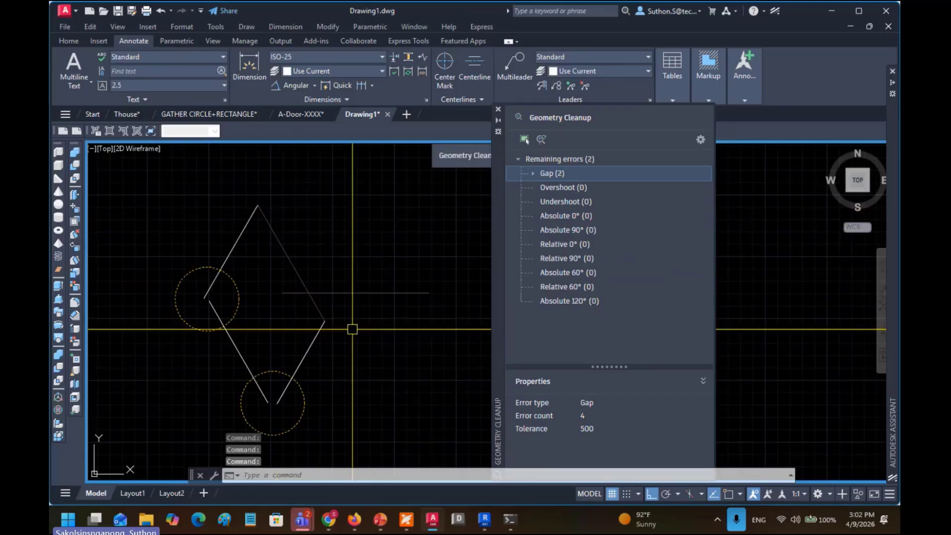
{"action": "mouse_move", "coordinate": [236, 300]}
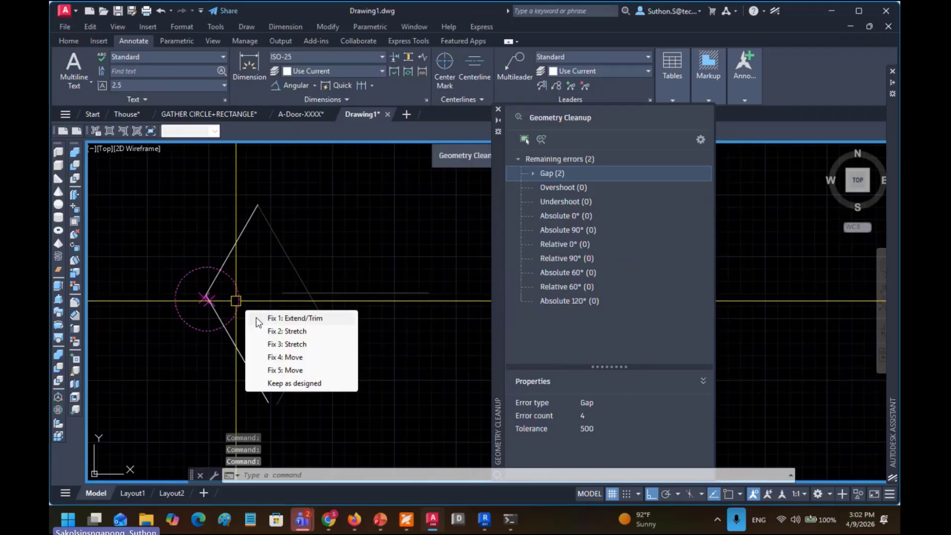
{"action": "left_click", "coordinate": [257, 319]}
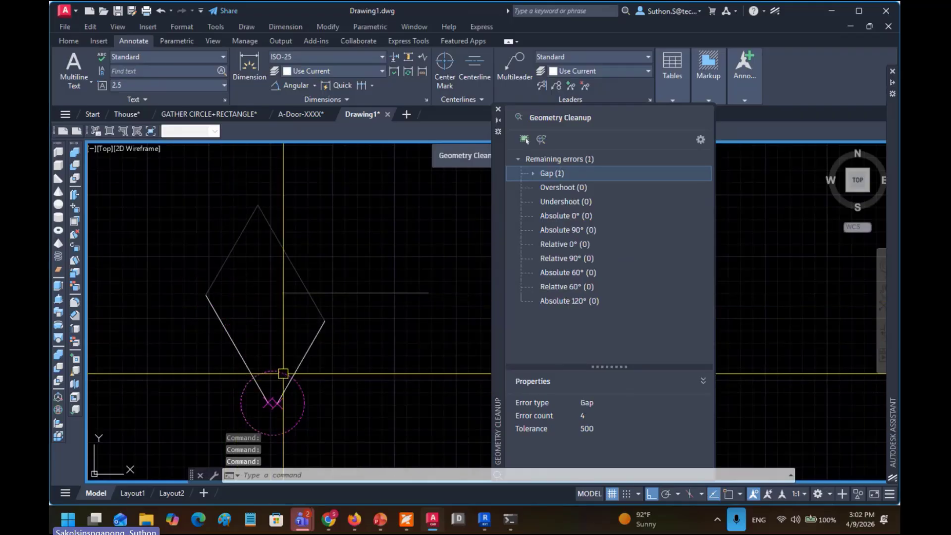
{"action": "left_click", "coordinate": [319, 391]}
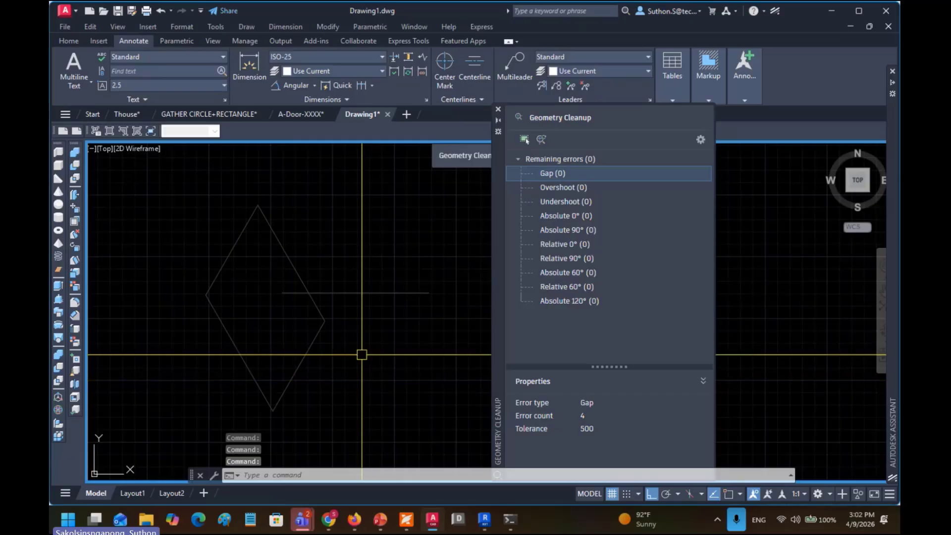
{"action": "left_click", "coordinate": [399, 268]}
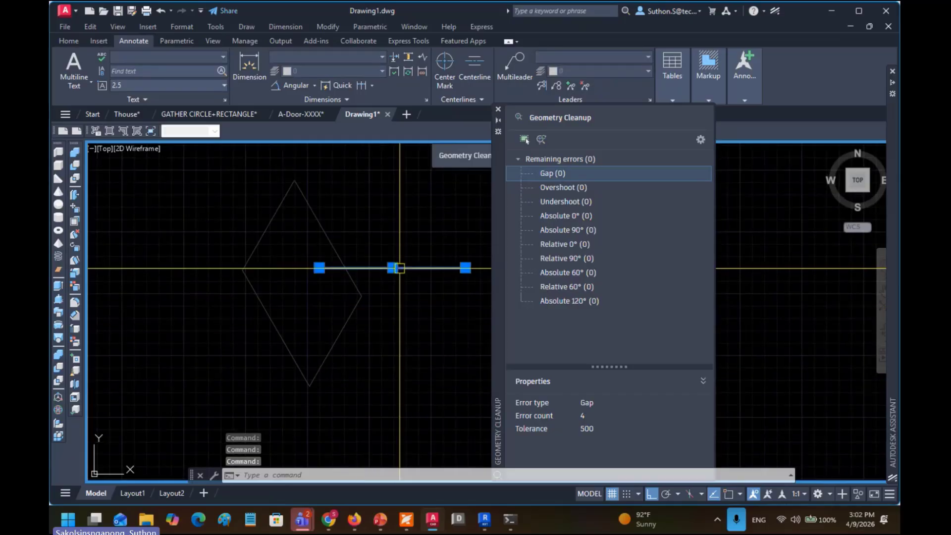
{"action": "key", "text": "Delete"}
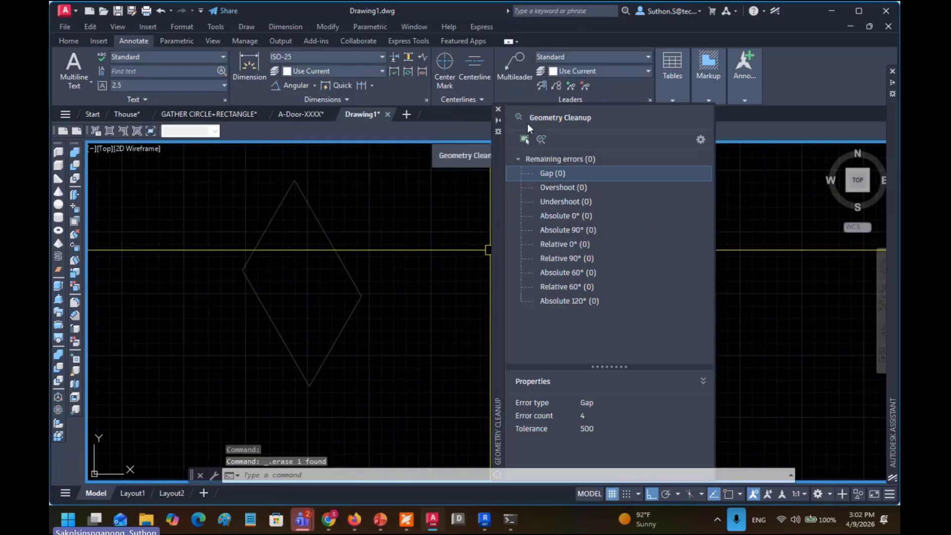
Step: Exit the Geometry Cleanup feature and center the closed rhombus in view
{"action": "left_click", "coordinate": [498, 109]}
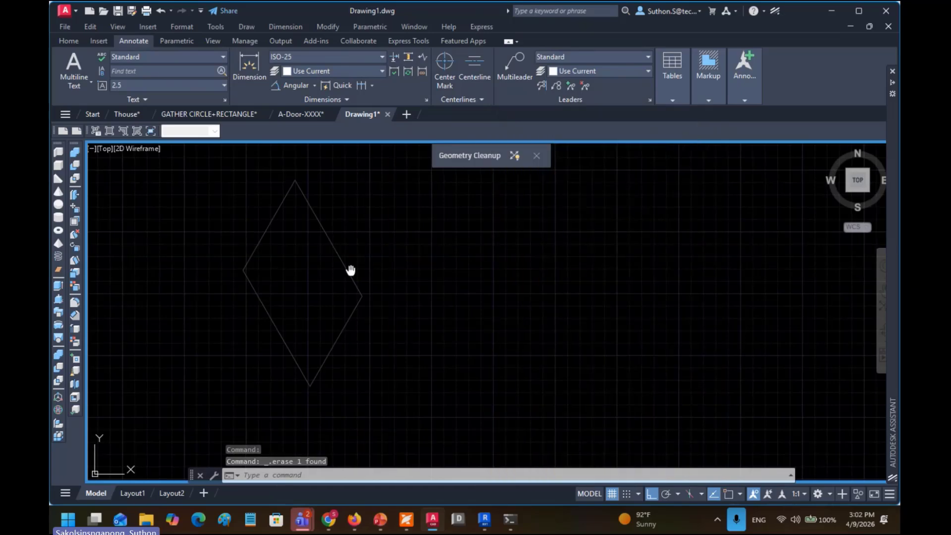
{"action": "left_click", "coordinate": [536, 155]}
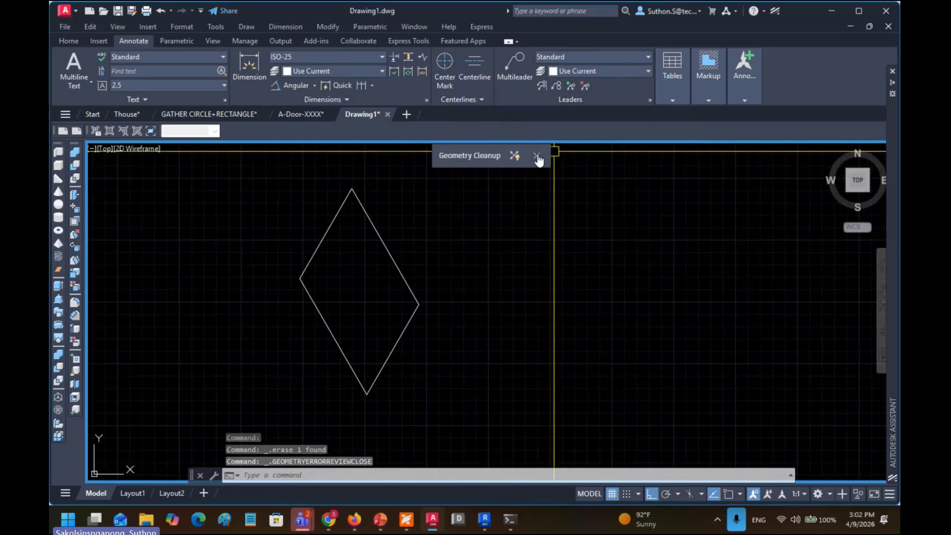
{"action": "scroll", "coordinate": [418, 308], "scroll_direction": "up", "scroll_amount": 2}
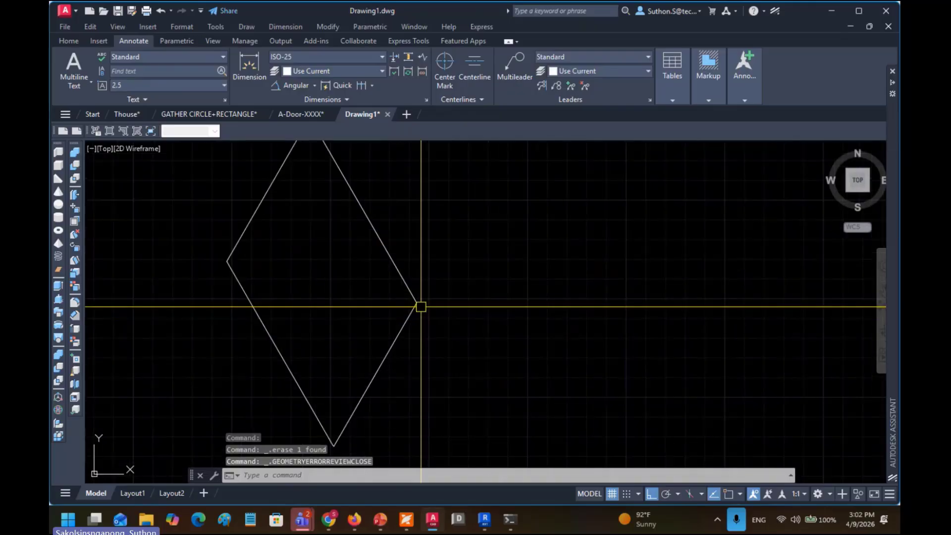
{"action": "left_click_drag", "start_coordinate": [418, 307], "coordinate": [478, 325]}
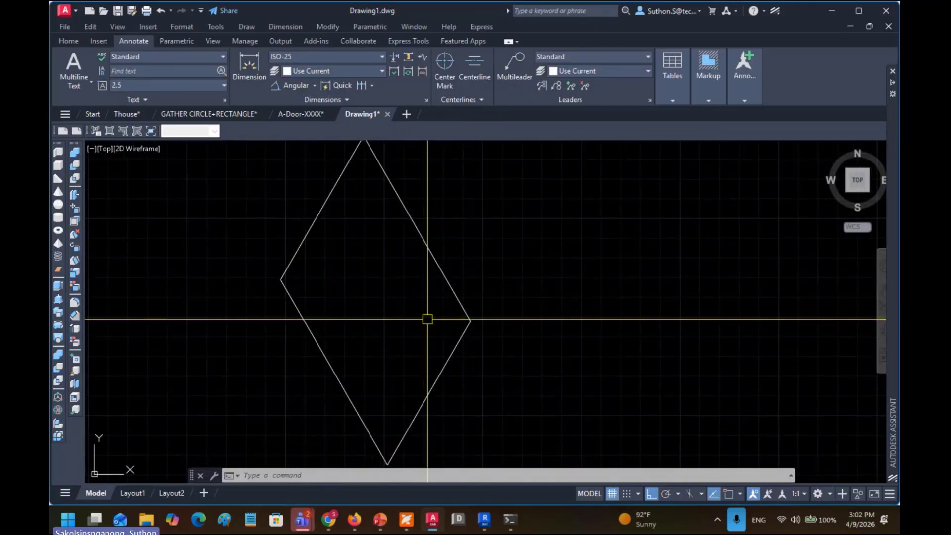
{"action": "scroll", "coordinate": [427, 317], "scroll_direction": "down", "scroll_amount": 1}
{"action": "left_click_drag", "start_coordinate": [424, 311], "coordinate": [379, 280]}
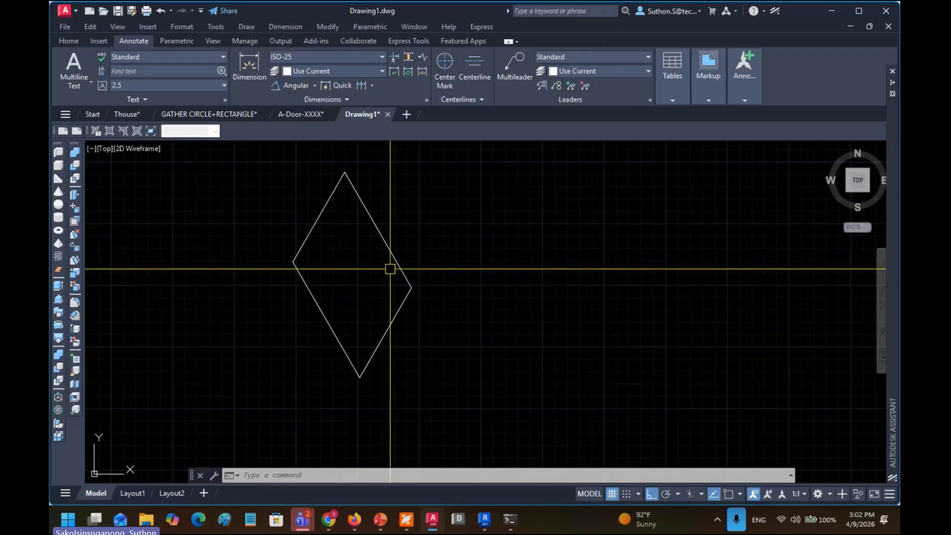
Step: Select opposite pairs of rhombus edges to verify them, then bring up the Manage tools
{"action": "left_click", "coordinate": [320, 310]}
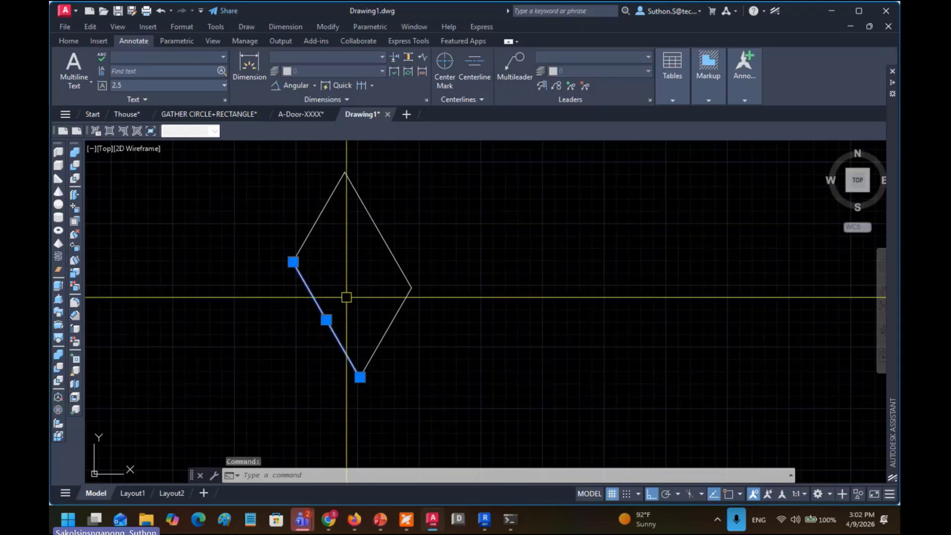
{"action": "left_click", "coordinate": [394, 258]}
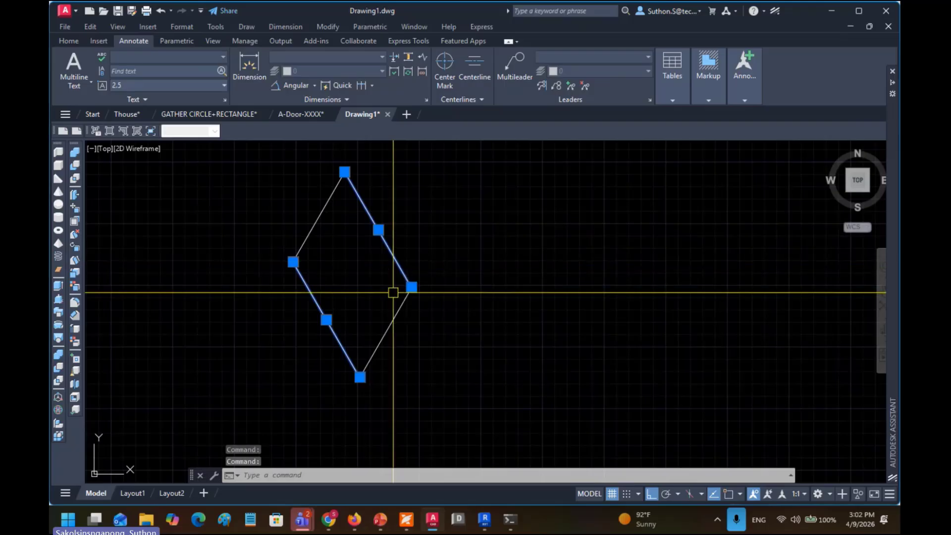
{"action": "key", "text": "Escape"}
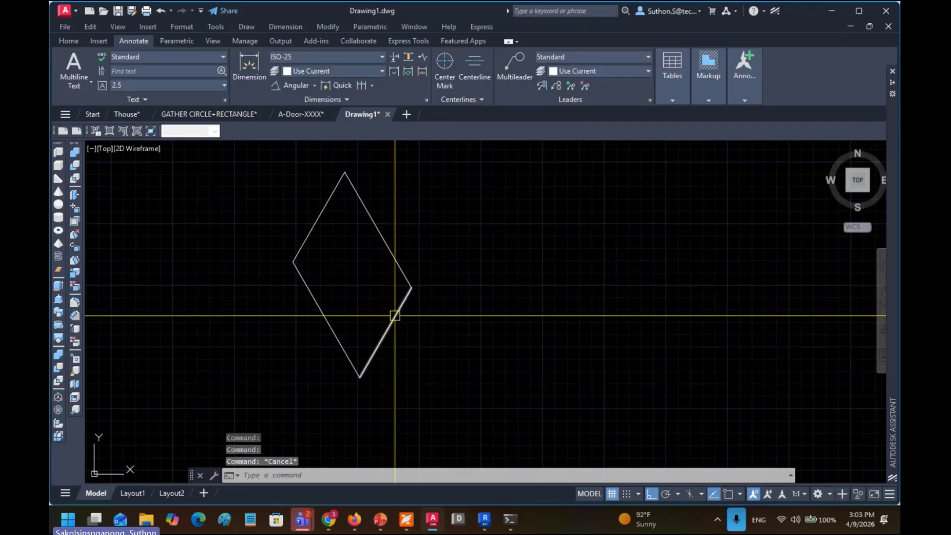
{"action": "left_click", "coordinate": [396, 307]}
{"action": "left_click", "coordinate": [318, 213]}
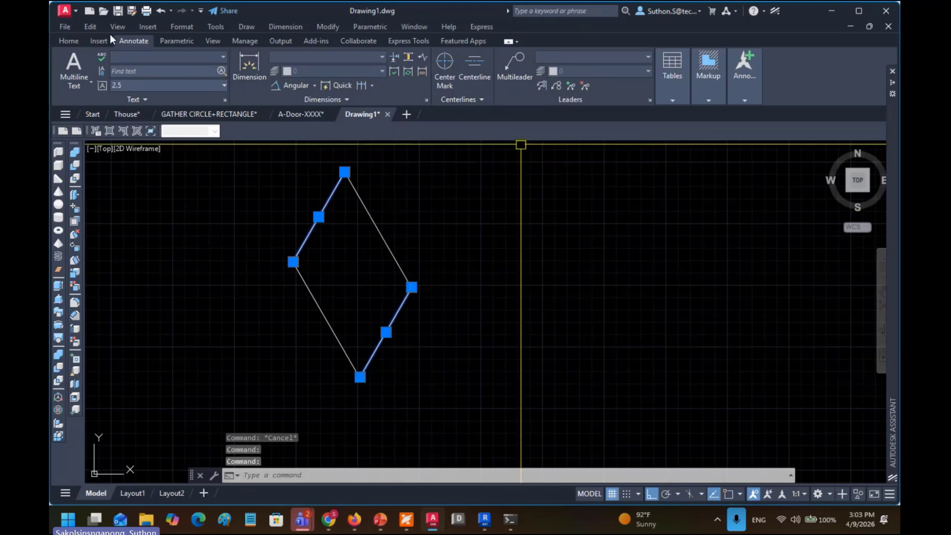
{"action": "left_click", "coordinate": [73, 39]}
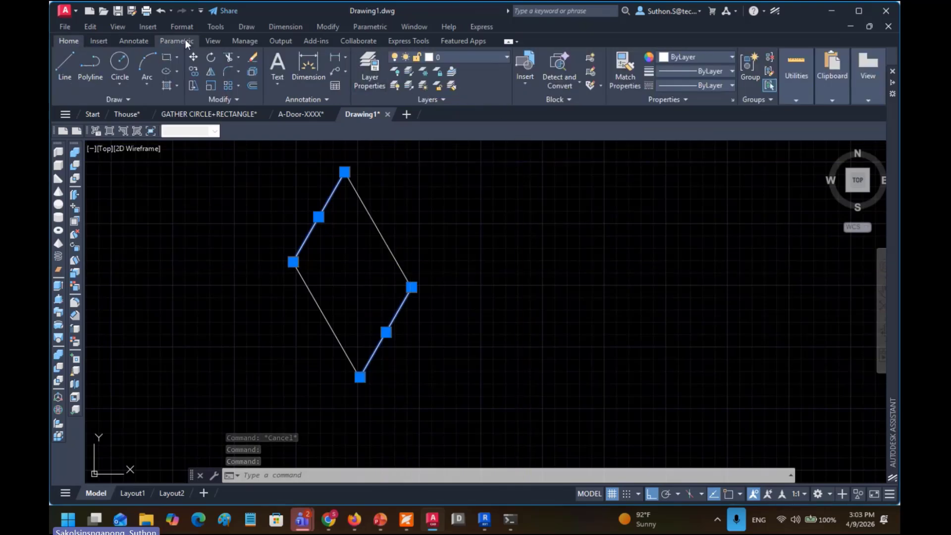
{"action": "left_click", "coordinate": [245, 41]}
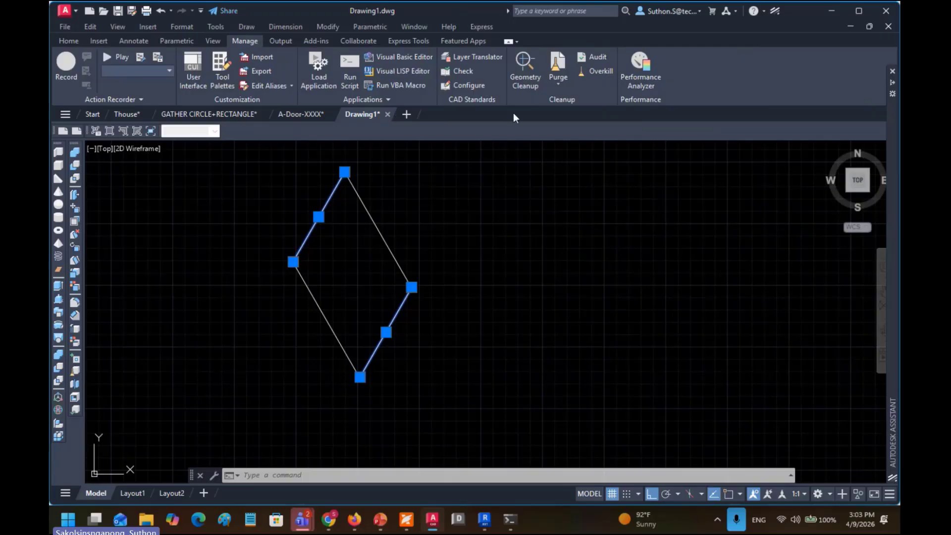